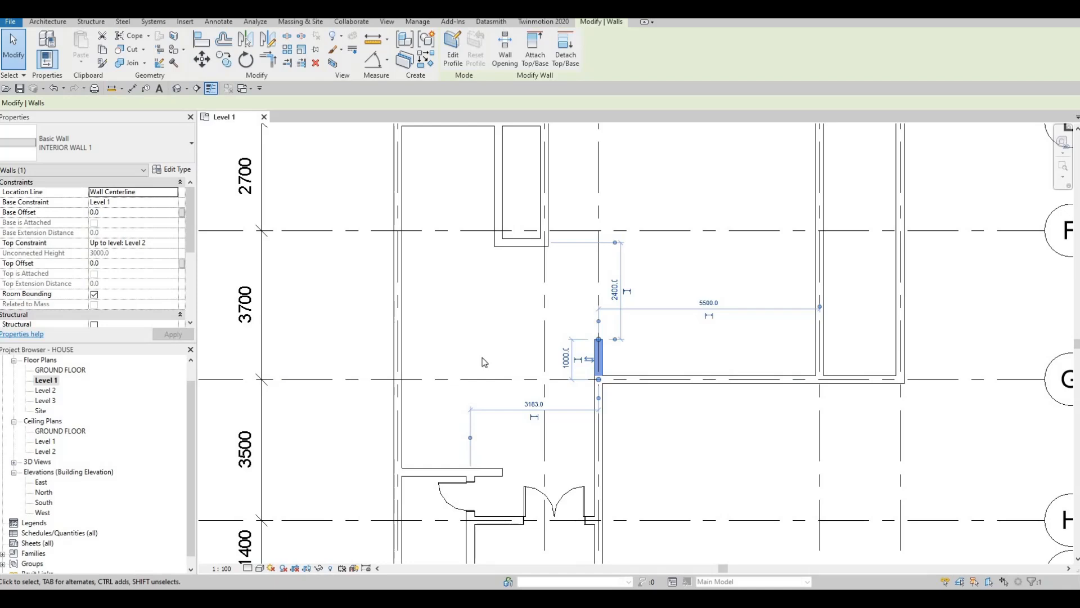
Shorten the interior wall stub rising from grid G to 700 mm by pulling in its free end
{"action": "middle_click_drag", "start_coordinate": [588, 380], "coordinate": [622, 403]}
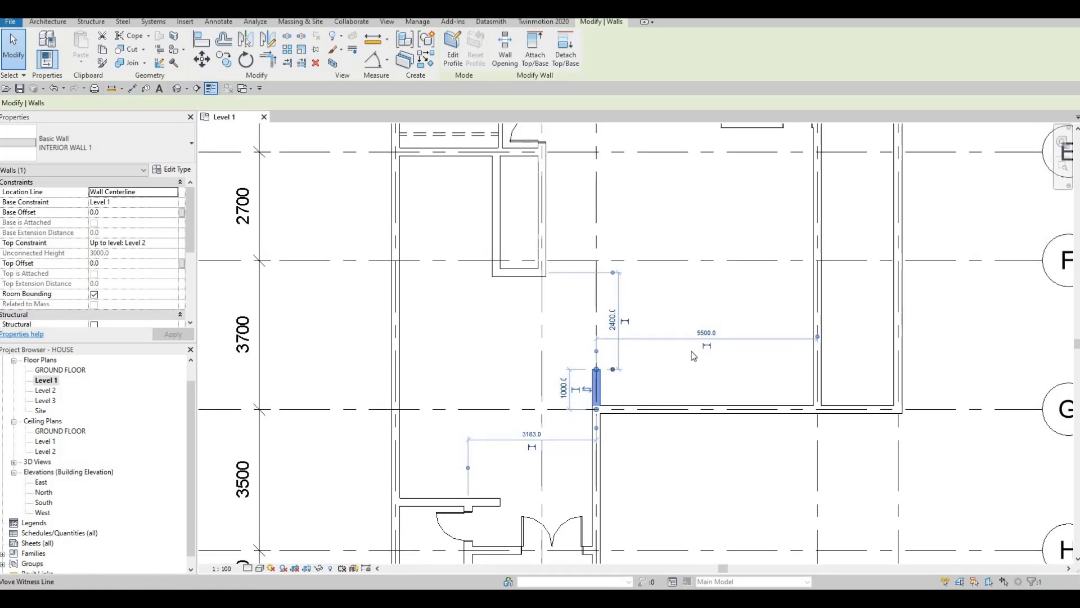
{"action": "key", "text": "Escape"}
{"action": "key", "text": "Escape"}
{"action": "middle_click_drag", "start_coordinate": [718, 358], "coordinate": [740, 372]}
{"action": "scroll", "coordinate": [741, 372], "scroll_direction": "down", "scroll_amount": 2}
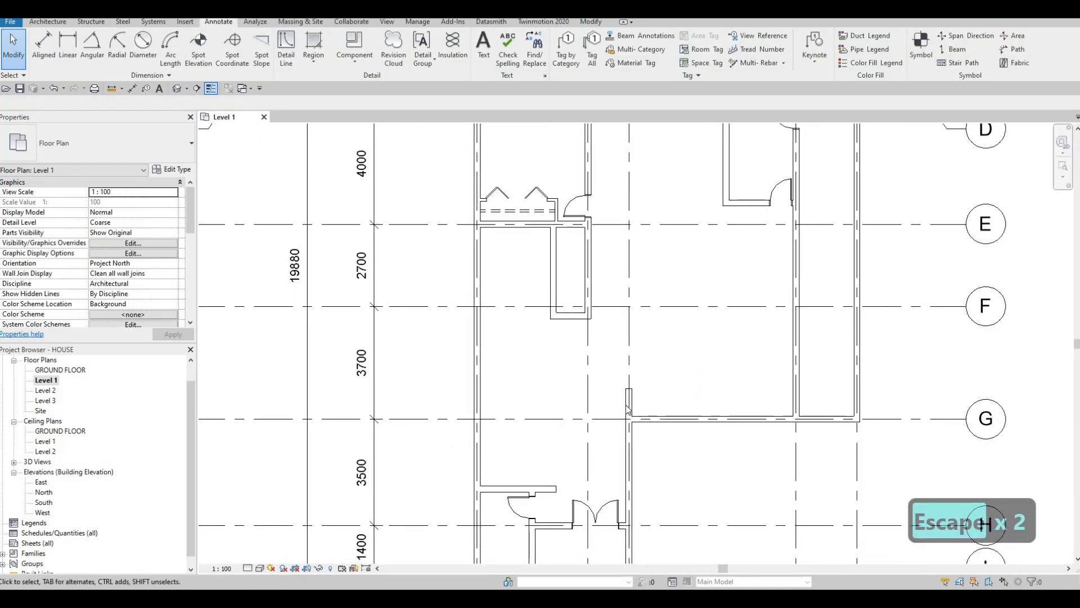
{"action": "scroll", "coordinate": [624, 386], "scroll_direction": "up", "scroll_amount": 3}
{"action": "left_click", "coordinate": [622, 402]}
{"action": "left_click_drag", "start_coordinate": [622, 384], "coordinate": [624, 397]}
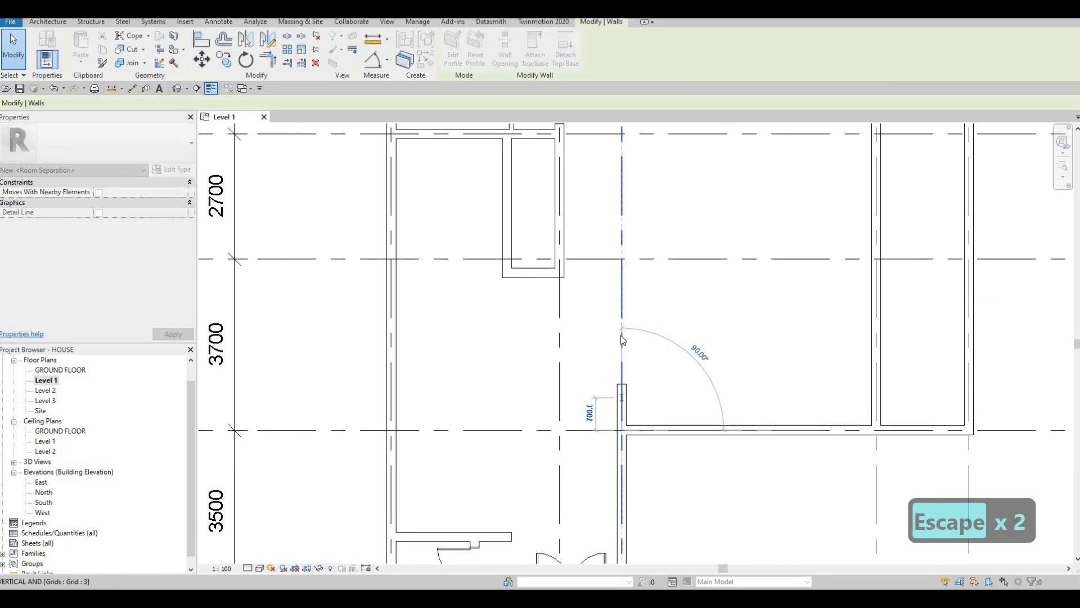
{"action": "mouse_move", "coordinate": [630, 330]}
{"action": "middle_mouse_down"}
{"action": "mouse_move", "coordinate": [640, 287]}
{"action": "mouse_move", "coordinate": [638, 338]}
{"action": "middle_mouse_up"}
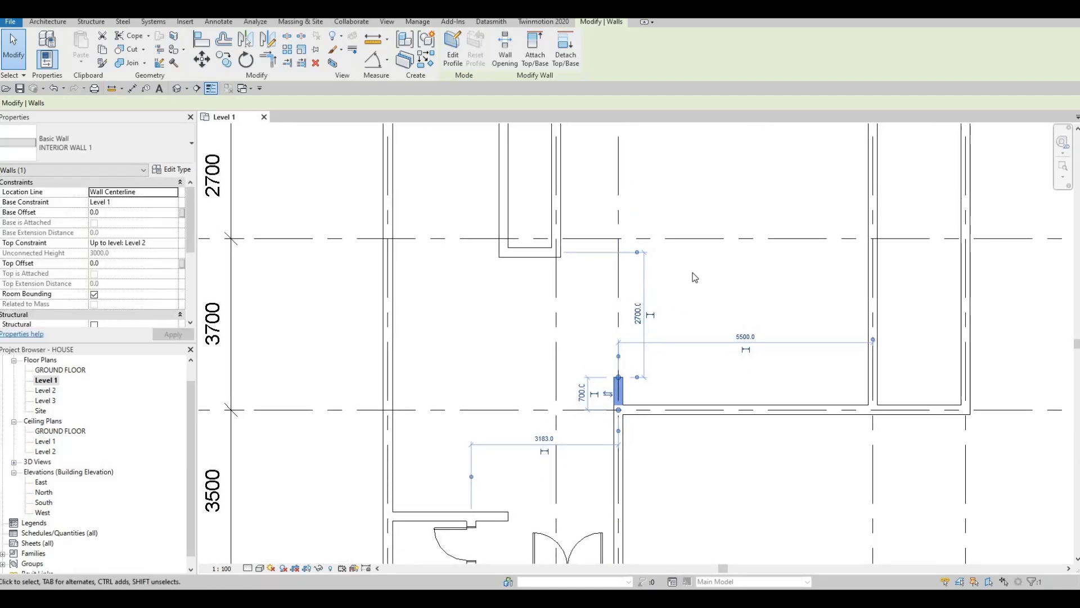
{"action": "scroll", "coordinate": [643, 318], "scroll_direction": "down", "scroll_amount": 1}
{"action": "middle_click_drag", "start_coordinate": [643, 318], "coordinate": [649, 340]}
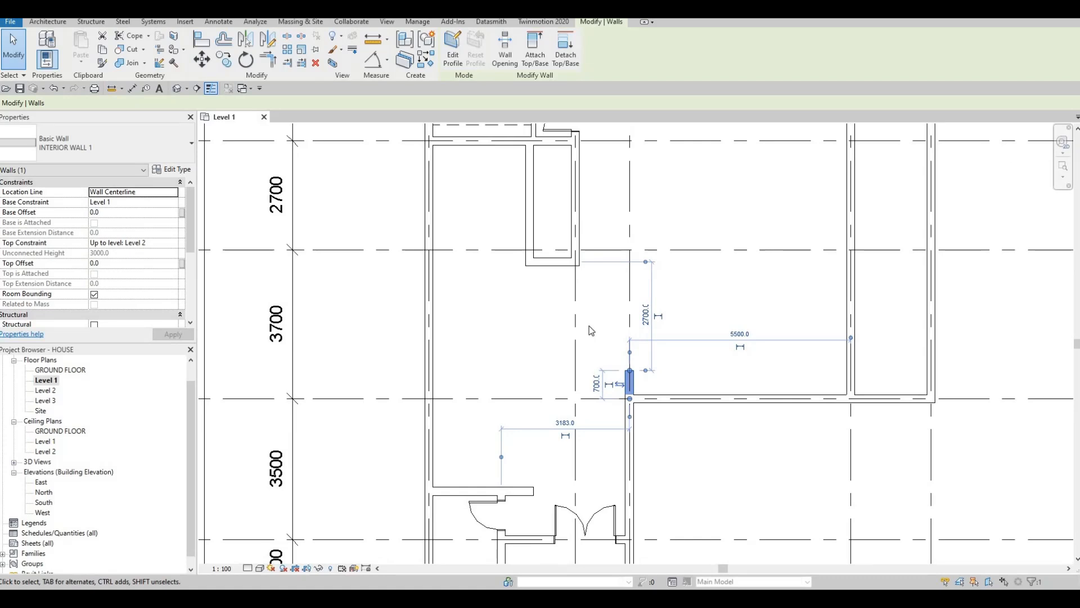
{"action": "middle_click_drag", "start_coordinate": [662, 357], "coordinate": [652, 328]}
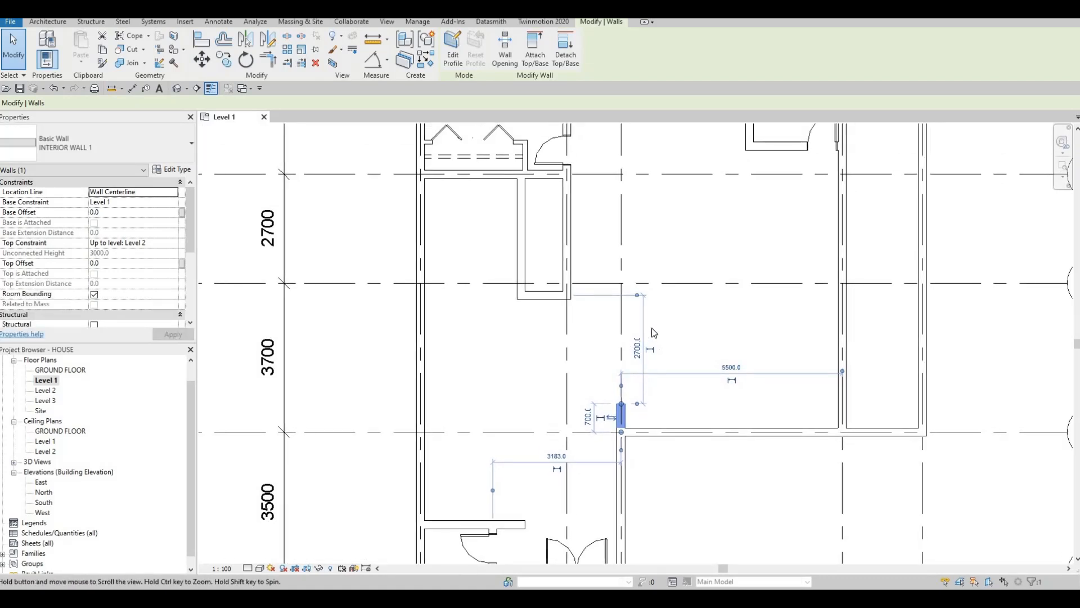
{"action": "scroll", "coordinate": [605, 397], "scroll_direction": "down", "scroll_amount": 1}
{"action": "key", "text": "Escape"}
{"action": "key", "text": "Escape"}
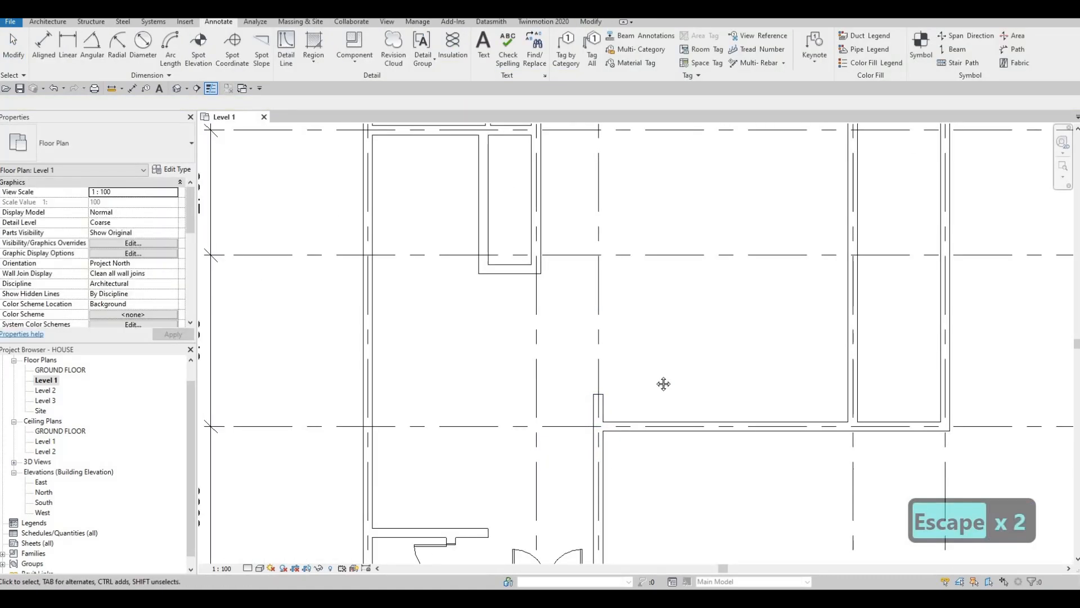
{"action": "scroll", "coordinate": [667, 346], "scroll_direction": "up", "scroll_amount": 1}
{"action": "scroll", "coordinate": [680, 351], "scroll_direction": "down", "scroll_amount": 1}
{"action": "middle_click_drag", "start_coordinate": [677, 344], "coordinate": [686, 419]}
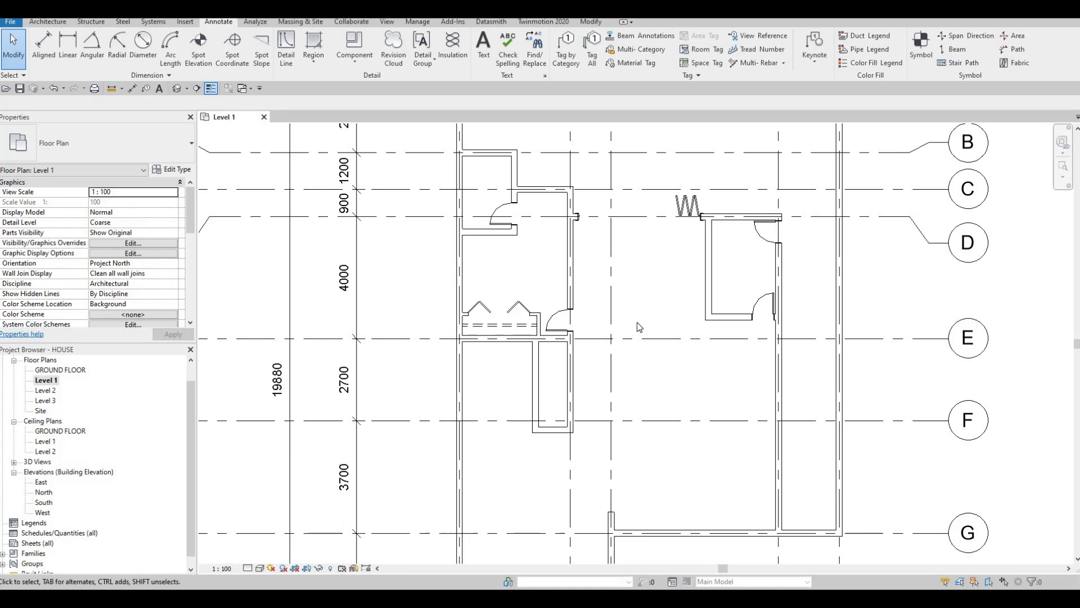
{"action": "scroll", "coordinate": [662, 291], "scroll_direction": "down", "scroll_amount": 3}
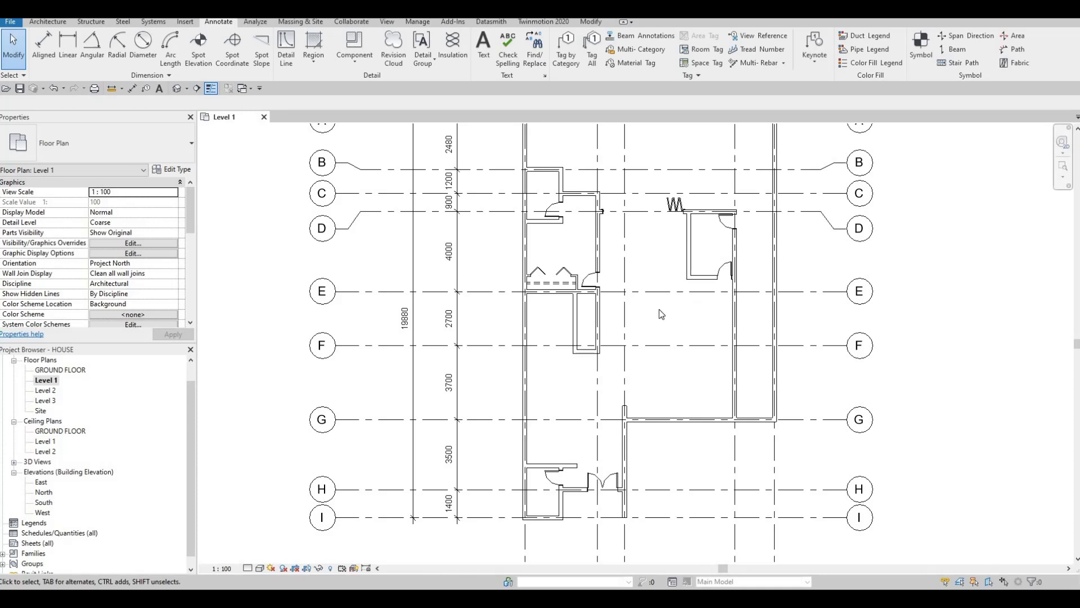
Start loading a family and browse up from the Residential doors folder to the Canada library folder
{"action": "left_click", "coordinate": [200, 45]}
{"action": "left_click", "coordinate": [185, 21]}
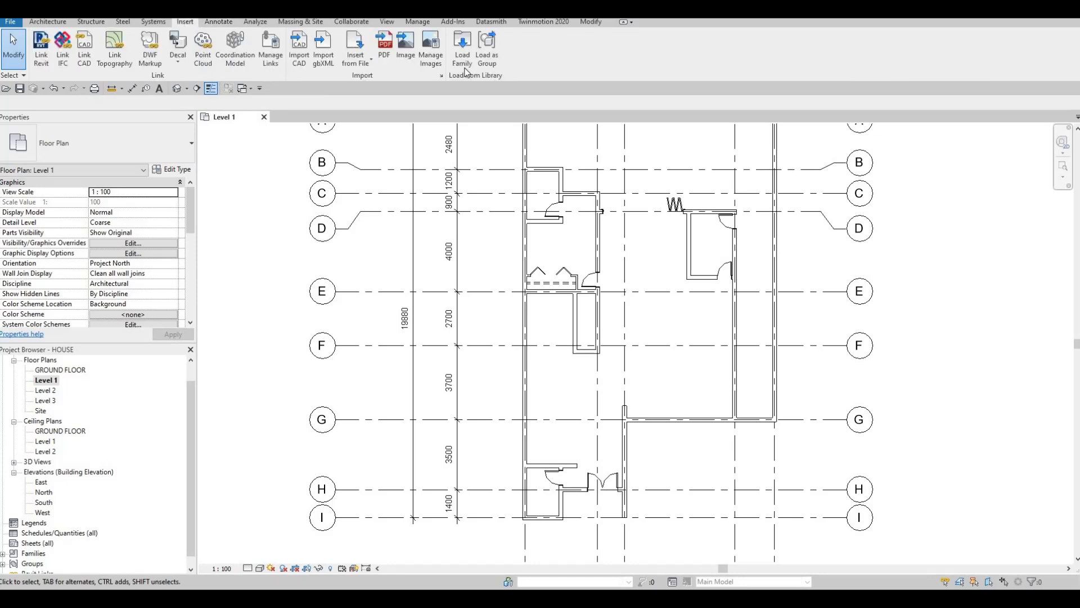
{"action": "left_click", "coordinate": [462, 45]}
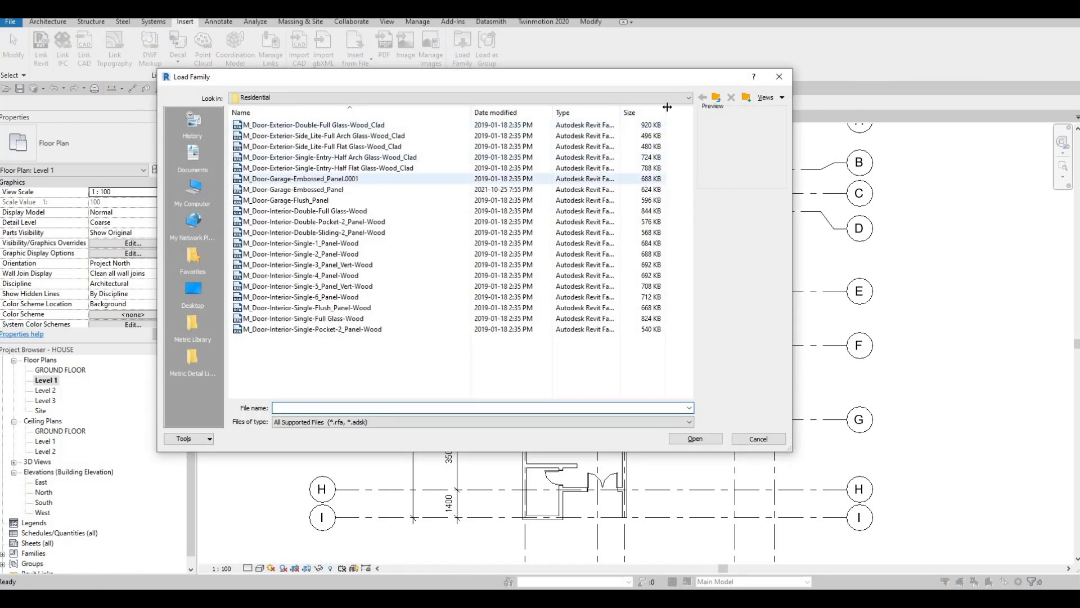
{"action": "left_click", "coordinate": [716, 98]}
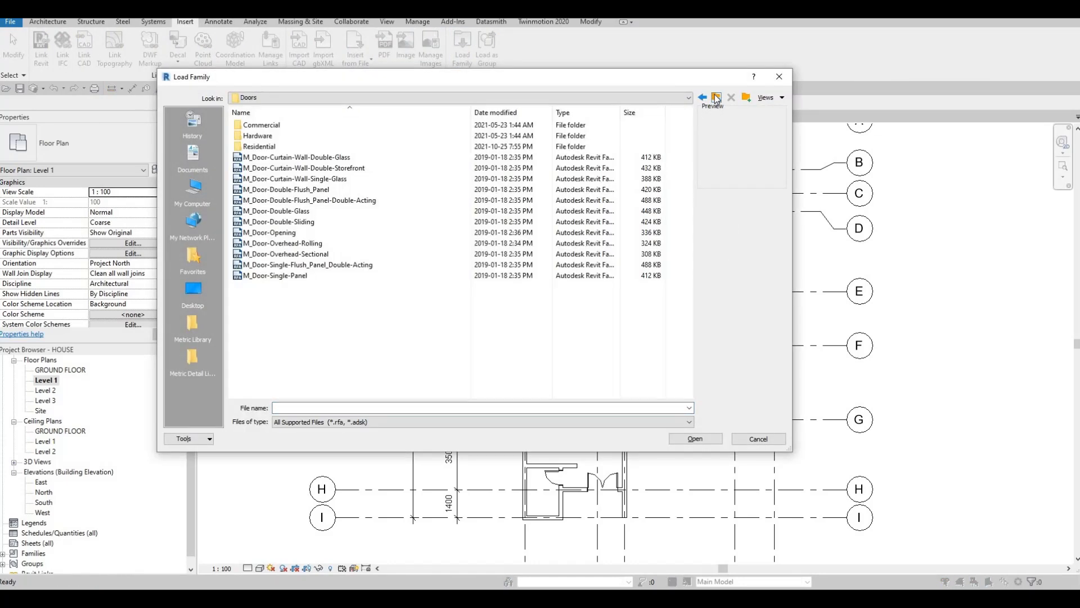
{"action": "key", "text": "BackSpace"}
{"action": "scroll", "coordinate": [289, 240], "scroll_direction": "down", "scroll_amount": 3}
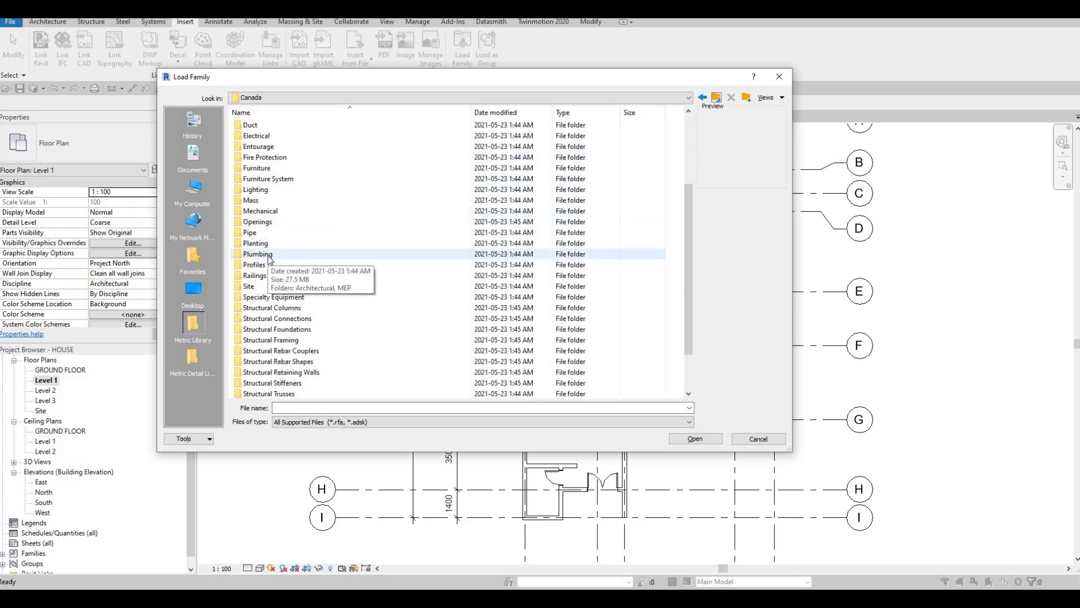
Browse to the Water Closets folder under Plumbing, Architectural, Fixtures
{"action": "left_click", "coordinate": [270, 258]}
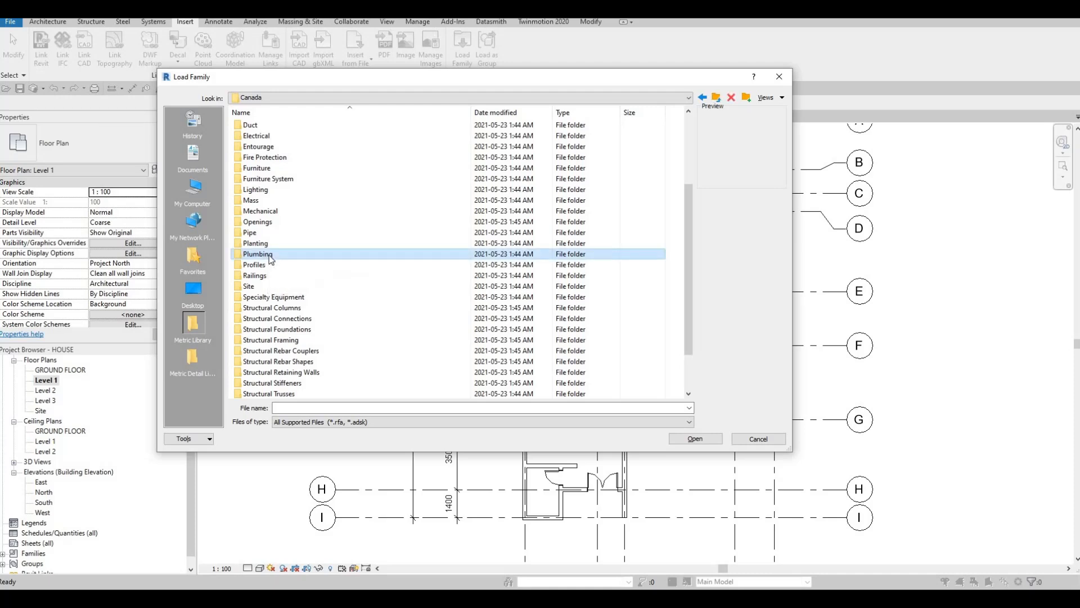
{"action": "double_click", "coordinate": [271, 256]}
{"action": "double_click", "coordinate": [271, 130]}
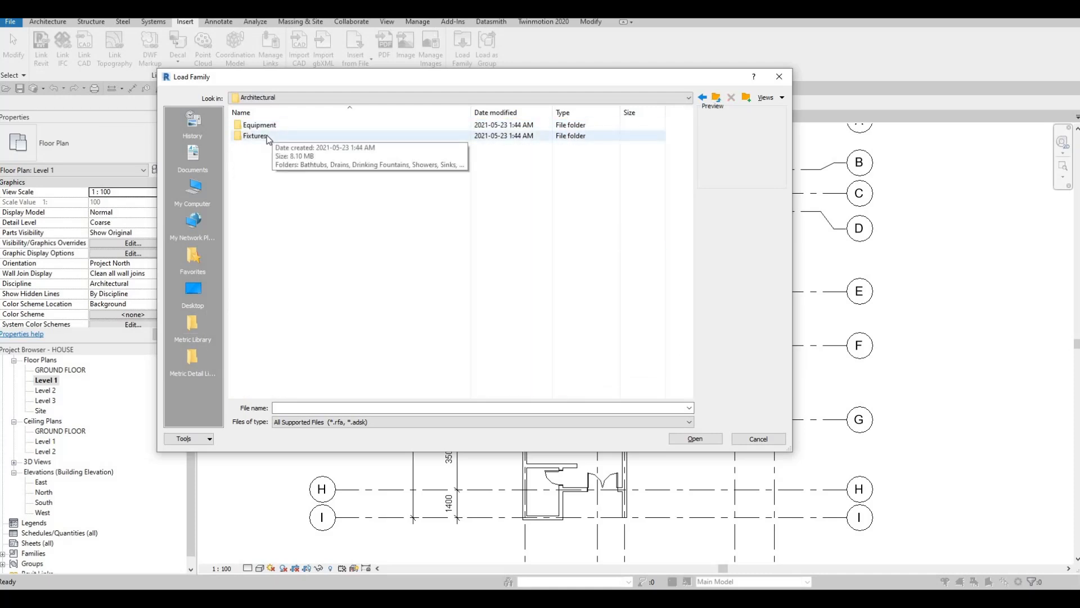
{"action": "double_click", "coordinate": [267, 135]}
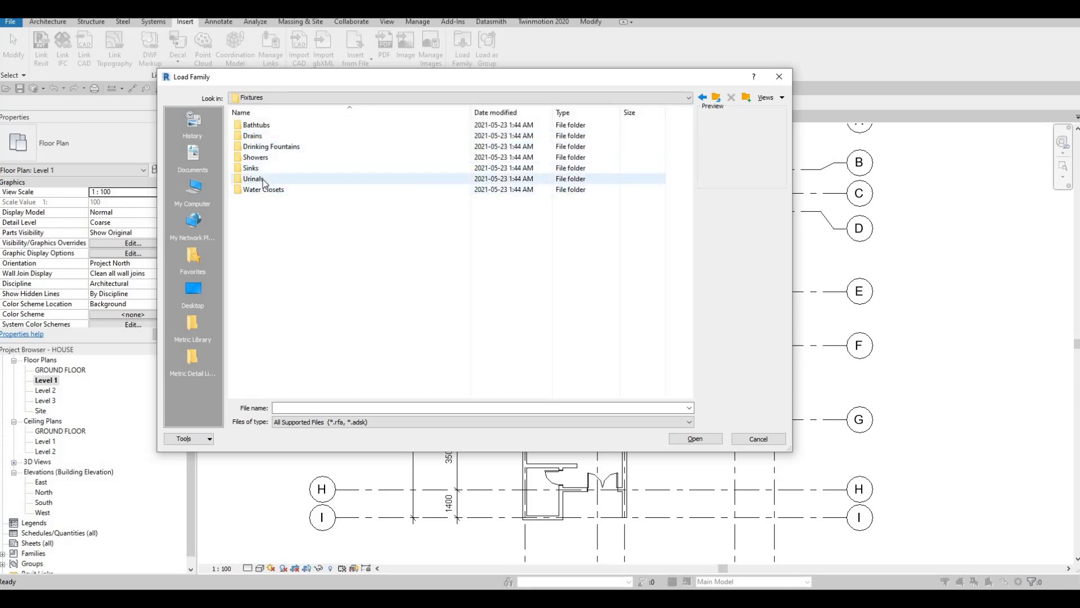
{"action": "double_click", "coordinate": [263, 190]}
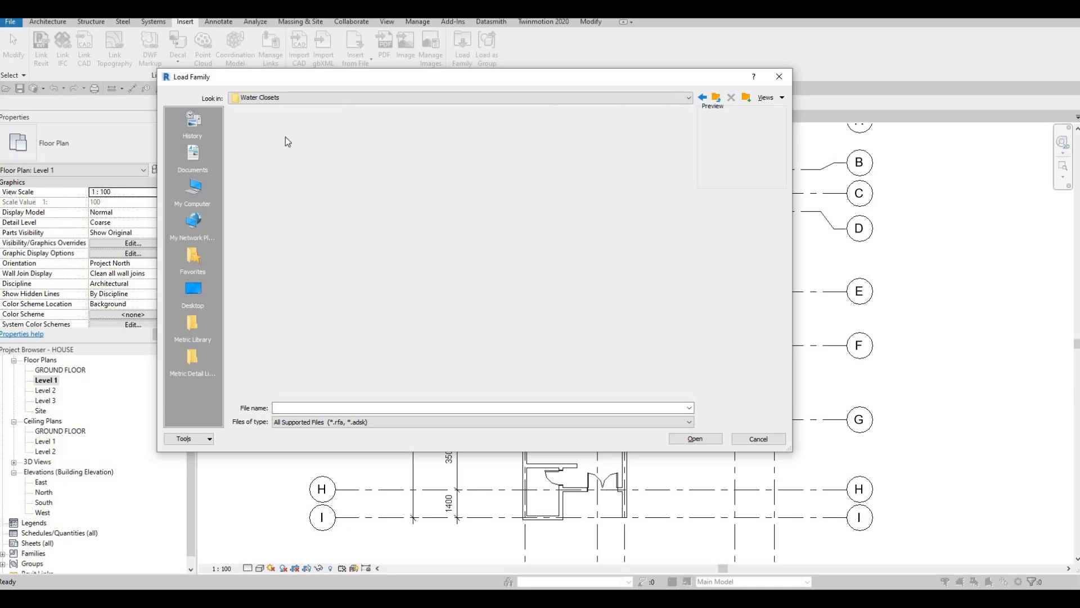
Compare the previews of the commercial and domestic toilet families and load M_Toilet-Domestic-3D.rfa
{"action": "left_click", "coordinate": [287, 127]}
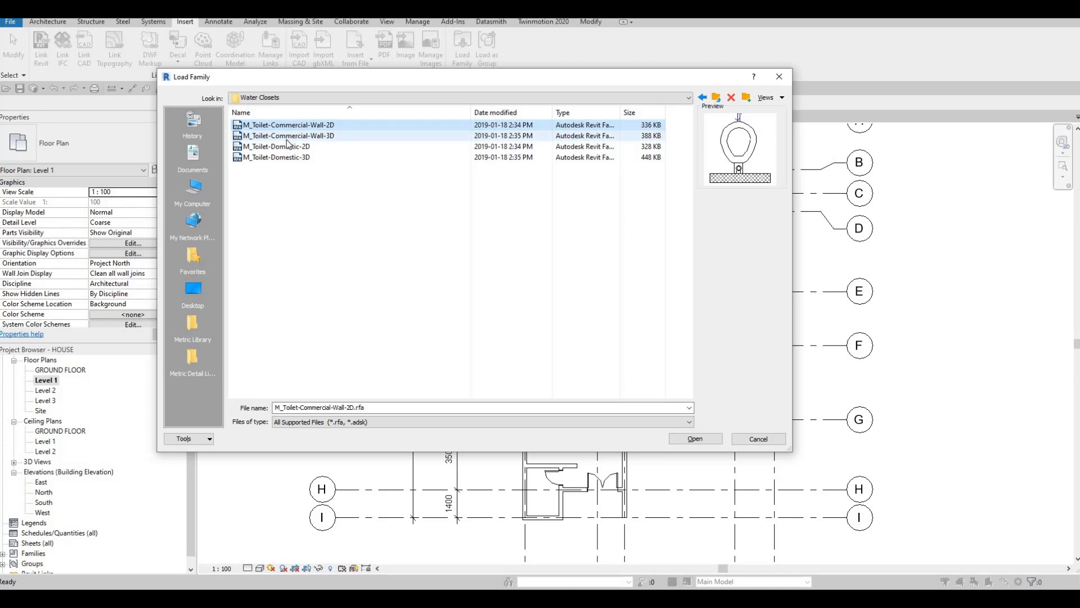
{"action": "left_click", "coordinate": [287, 140]}
{"action": "left_click", "coordinate": [285, 148]}
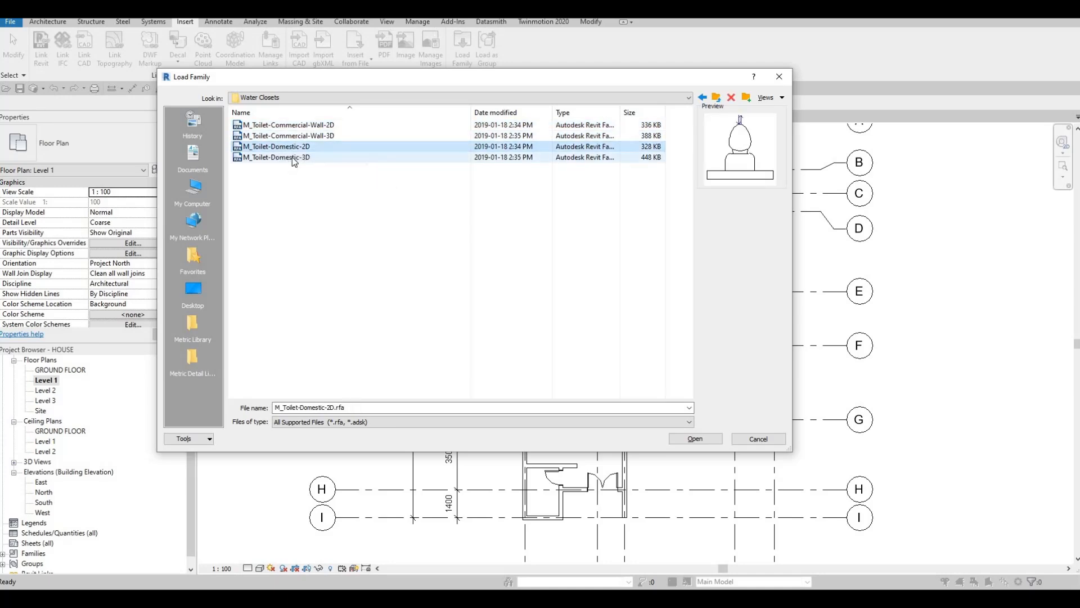
{"action": "left_click", "coordinate": [293, 159]}
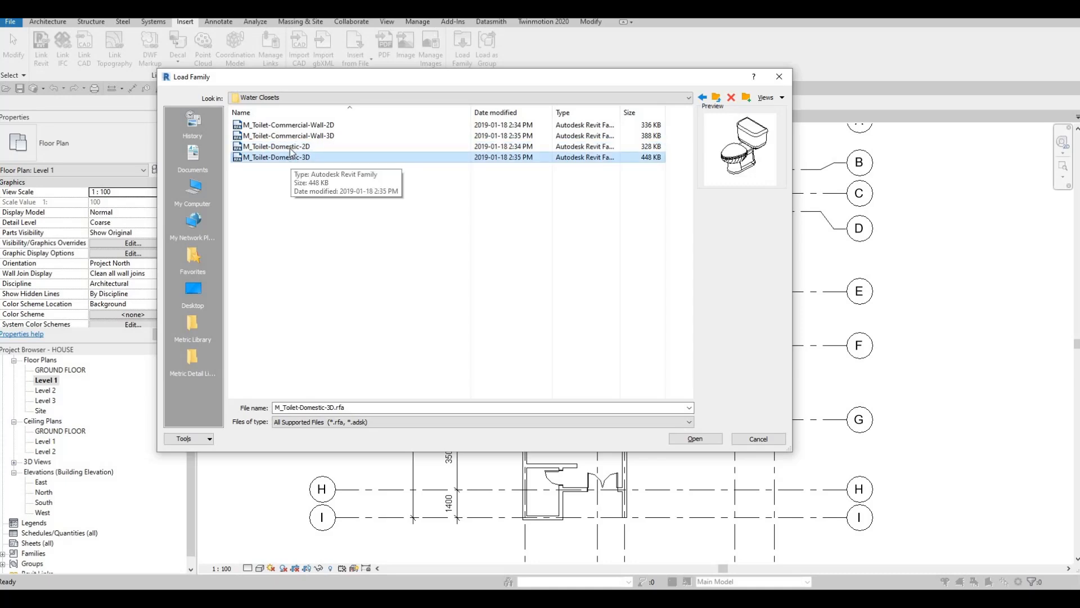
{"action": "left_click", "coordinate": [291, 148]}
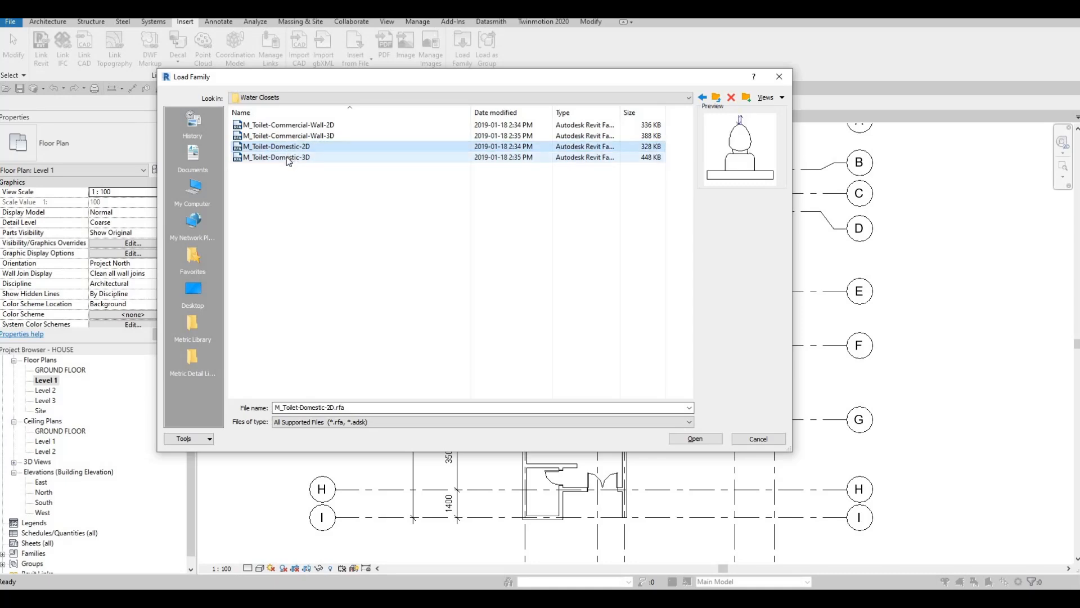
{"action": "left_click", "coordinate": [284, 161]}
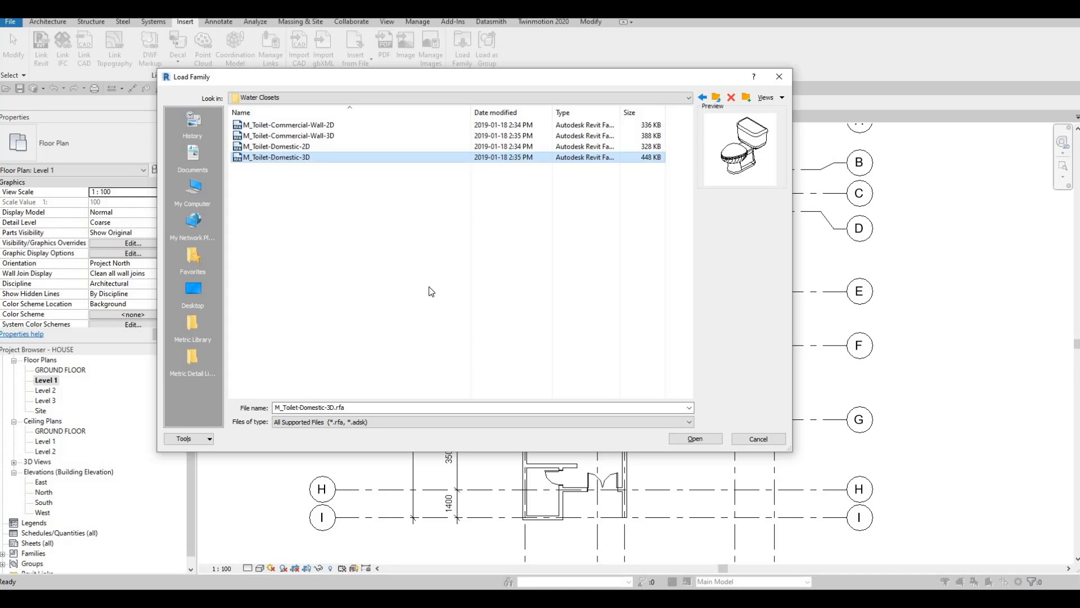
{"action": "left_click", "coordinate": [695, 439]}
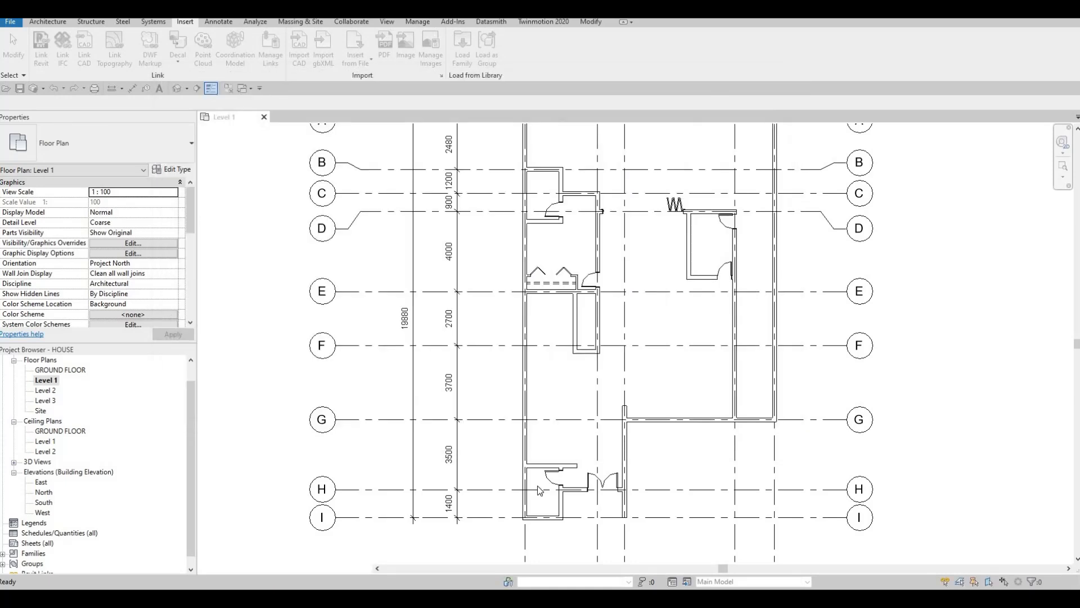
{"action": "scroll", "coordinate": [538, 487], "scroll_direction": "up", "scroll_amount": 2}
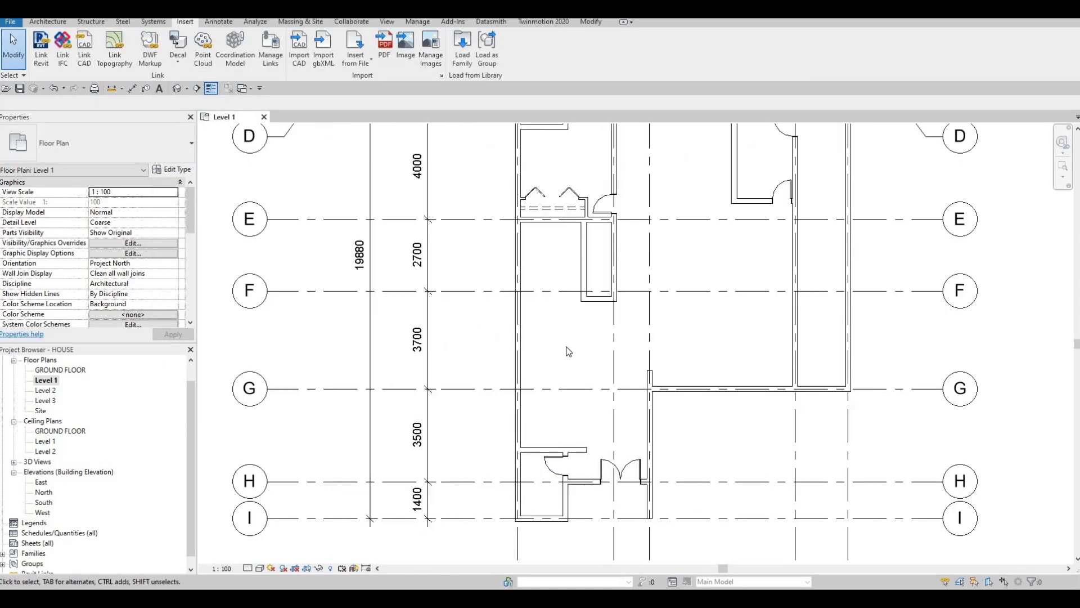
{"action": "middle_click_drag", "start_coordinate": [562, 347], "coordinate": [570, 334]}
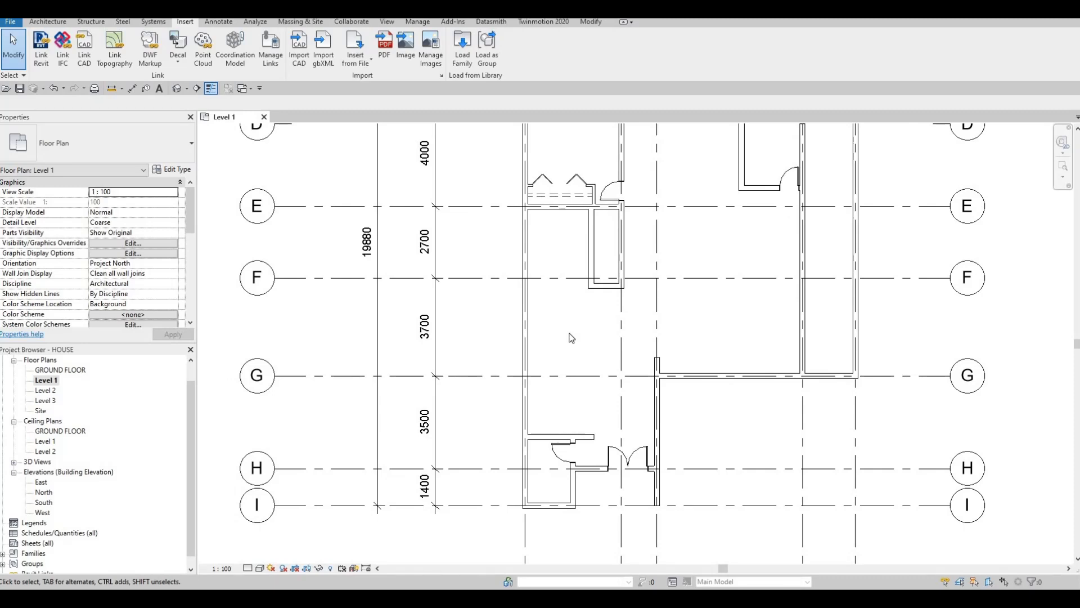
{"action": "key", "text": "c"}
{"action": "key", "text": "m"}
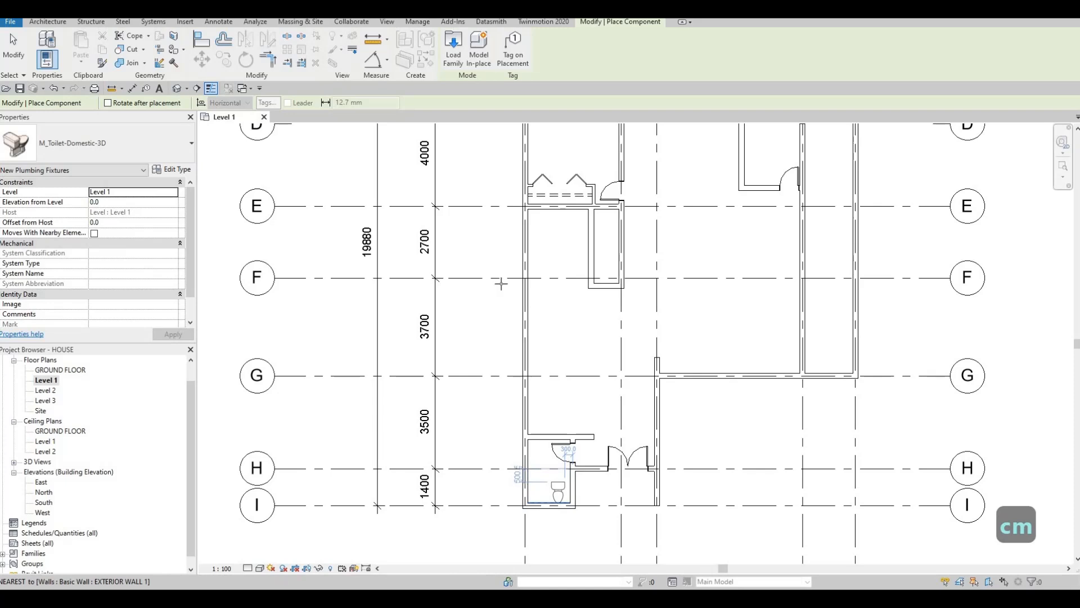
{"action": "key", "text": "Escape"}
{"action": "key", "text": "Escape"}
{"action": "key", "text": "Escape"}
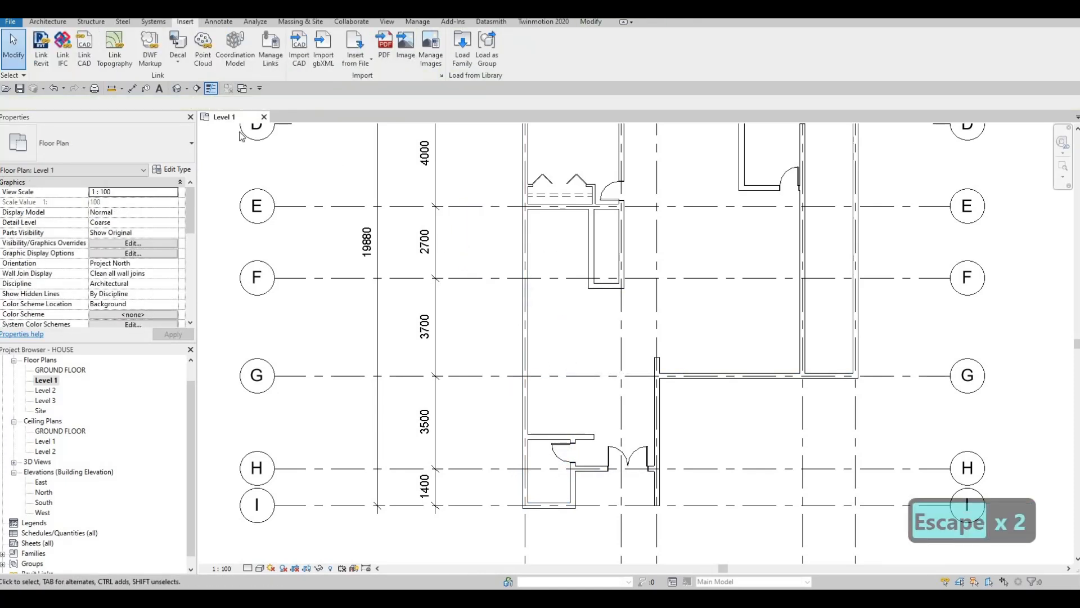
Place M_Toilet-Domestic-3D in the small room at grids H–I, its tank against the grid I exterior wall, about 1000 mm from the leftmost grid
{"action": "left_click", "coordinate": [49, 22]}
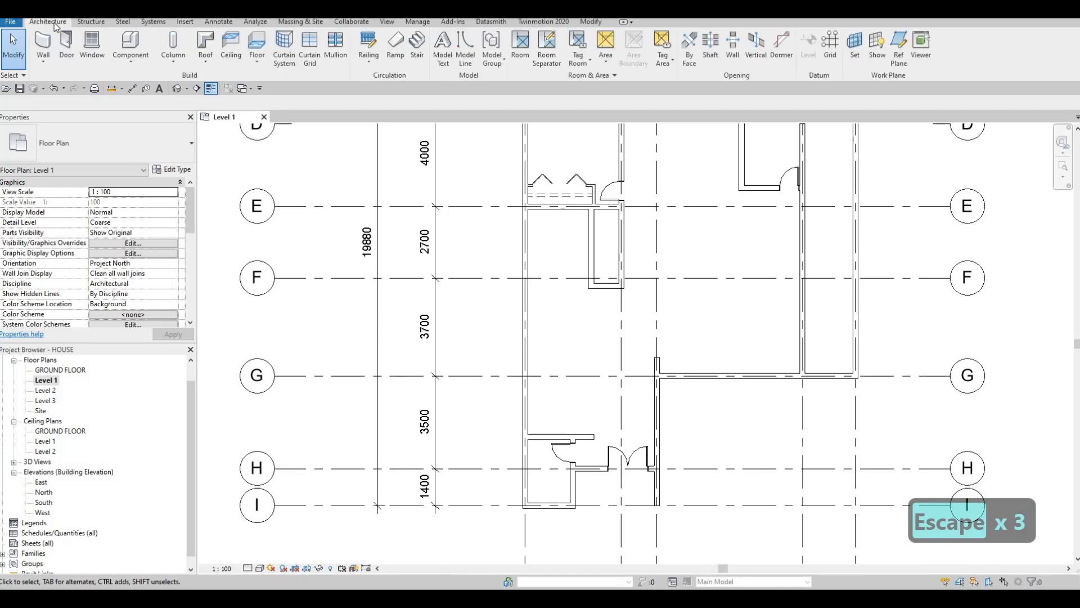
{"action": "left_click", "coordinate": [131, 47]}
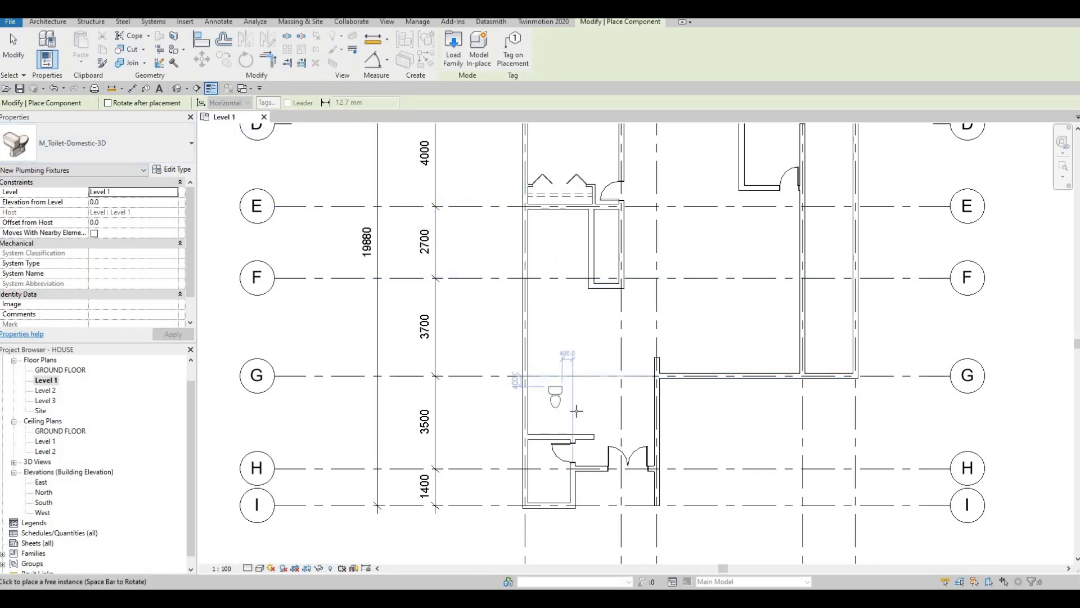
{"action": "scroll", "coordinate": [556, 474], "scroll_direction": "up", "scroll_amount": 5}
{"action": "key", "text": "space"}
{"action": "key", "text": "space"}
{"action": "middle_click_drag", "start_coordinate": [556, 501], "coordinate": [553, 464]}
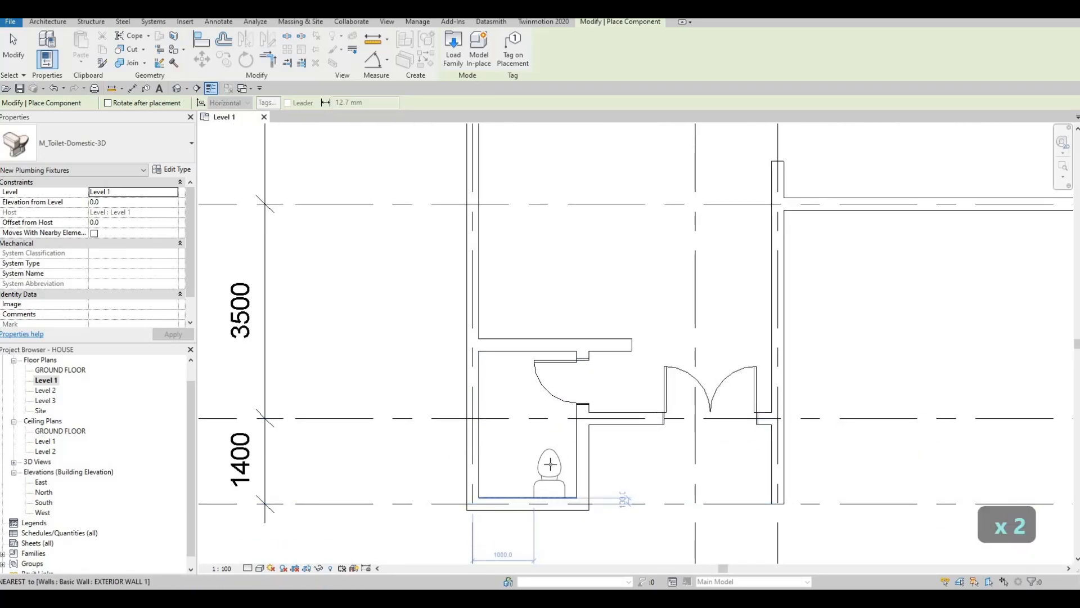
{"action": "left_click", "coordinate": [565, 354]}
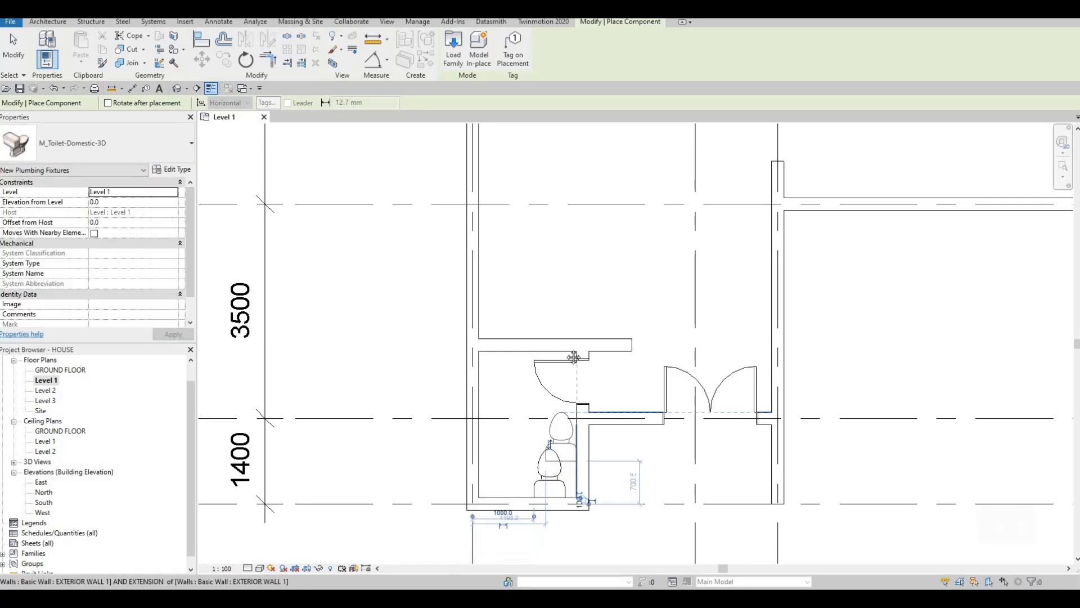
Place a second M_Toilet-Domestic-3D in the bathroom between grids B and D, rotated against the left exterior wall, about 1100 mm below grid B
{"action": "scroll", "coordinate": [565, 354], "scroll_direction": "down", "scroll_amount": 2}
{"action": "middle_click_drag", "start_coordinate": [490, 467], "coordinate": [559, 438]}
{"action": "scroll", "coordinate": [555, 445], "scroll_direction": "down", "scroll_amount": 2}
{"action": "middle_click_drag", "start_coordinate": [582, 343], "coordinate": [580, 432]}
{"action": "scroll", "coordinate": [588, 408], "scroll_direction": "down", "scroll_amount": 1}
{"action": "middle_click_drag", "start_coordinate": [602, 386], "coordinate": [608, 439]}
{"action": "middle_click_drag", "start_coordinate": [722, 387], "coordinate": [722, 432]}
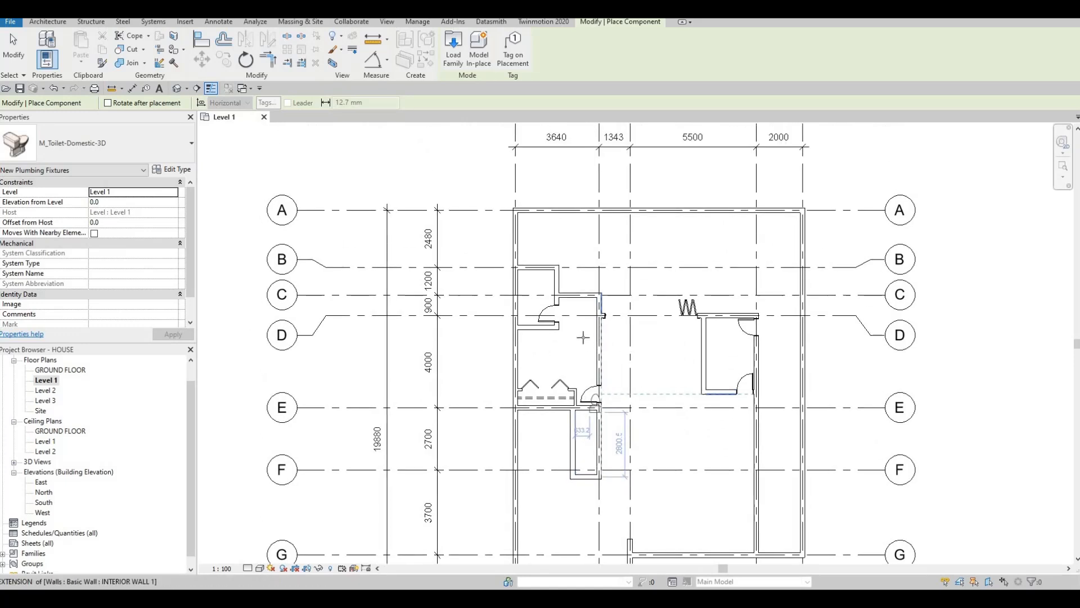
{"action": "scroll", "coordinate": [522, 298], "scroll_direction": "up", "scroll_amount": 2}
{"action": "scroll", "coordinate": [522, 298], "scroll_direction": "up", "scroll_amount": 2}
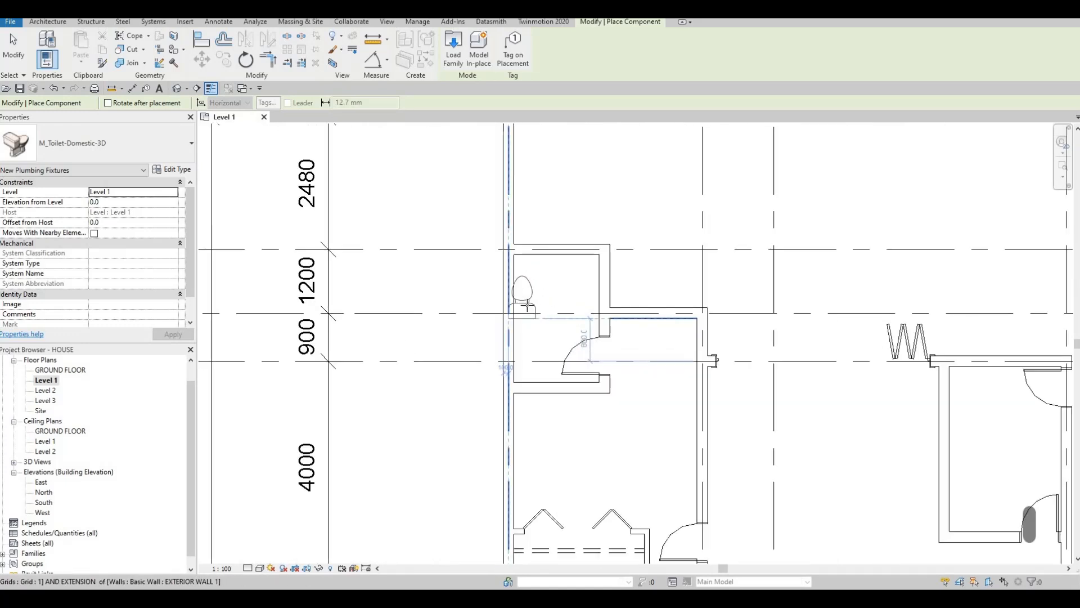
{"action": "key", "text": "space"}
{"action": "key", "text": "space"}
{"action": "key", "text": "space"}
{"action": "key", "text": "space"}
{"action": "key", "text": "space"}
{"action": "key", "text": "space"}
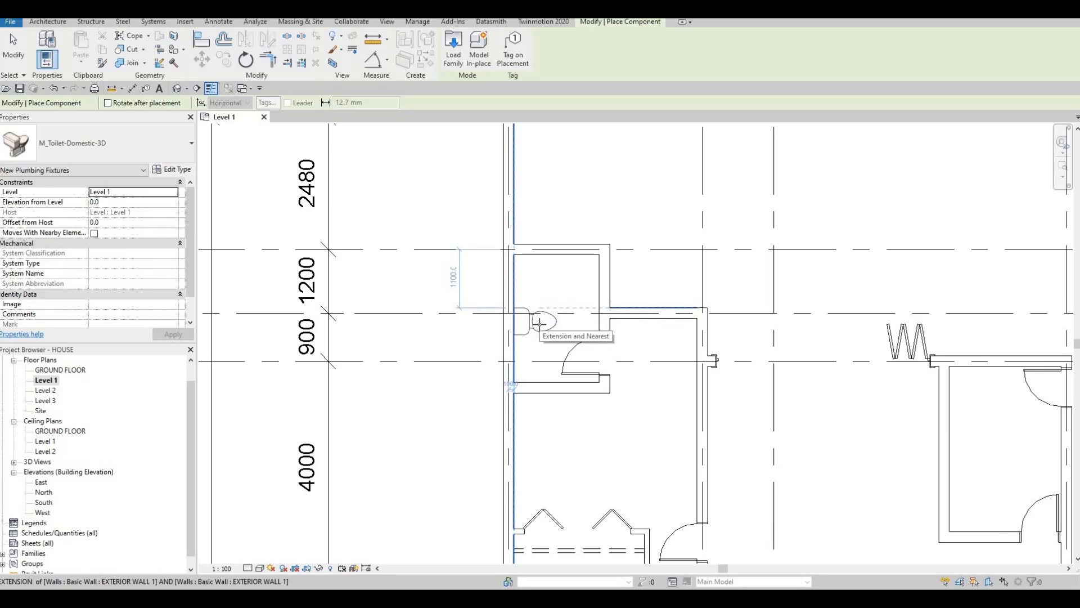
{"action": "left_click", "coordinate": [539, 325]}
{"action": "key", "text": "Escape"}
{"action": "key", "text": "Escape"}
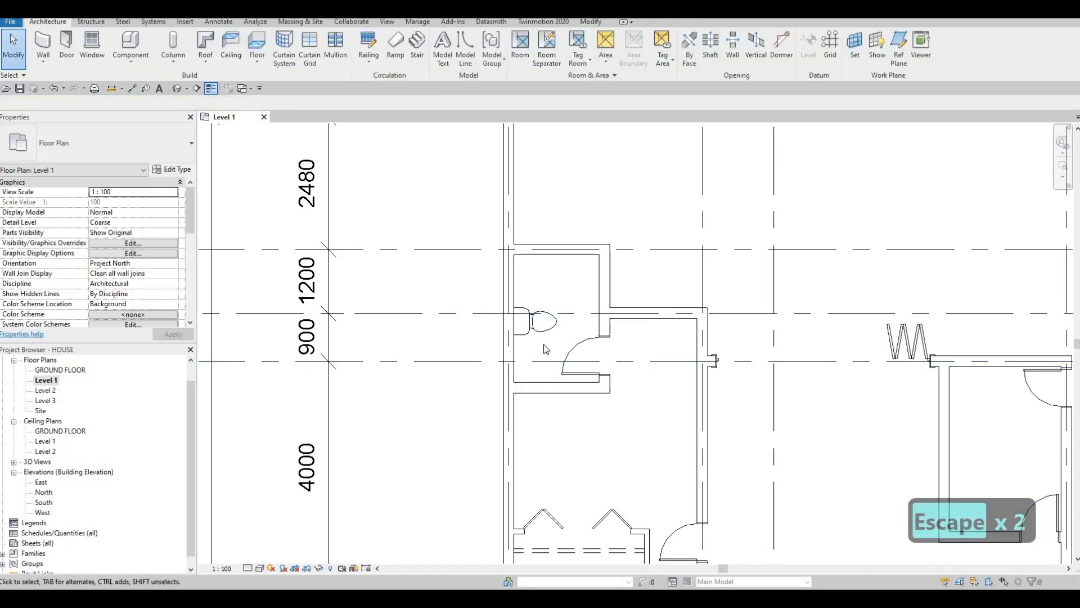
Load the M_Shower Stall-2D.rfa family from the Showers folder under Fixtures
{"action": "scroll", "coordinate": [560, 402], "scroll_direction": "down", "scroll_amount": 8}
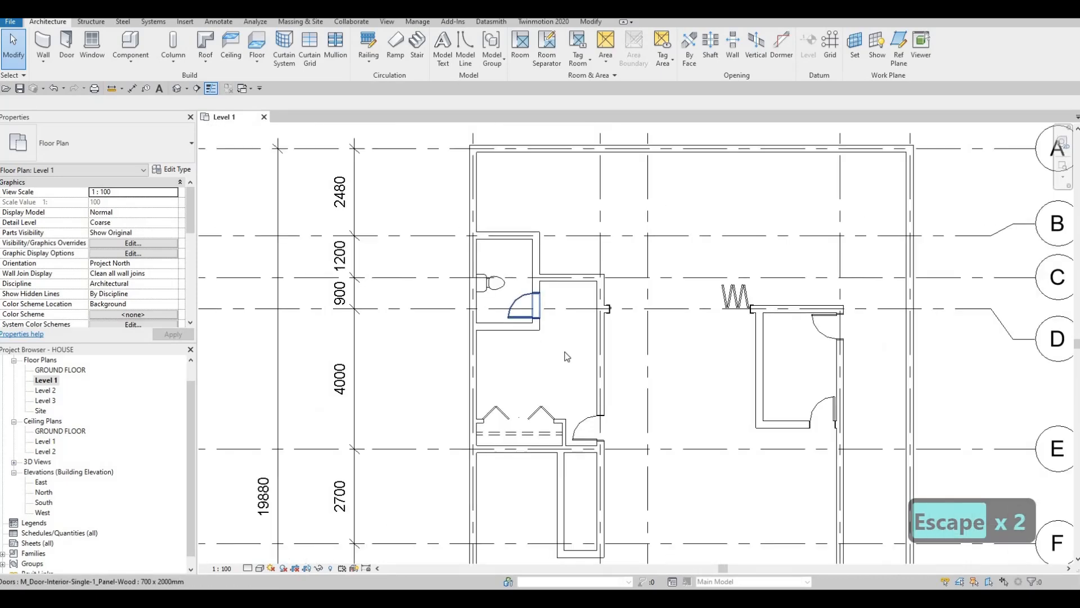
{"action": "middle_click_drag", "start_coordinate": [552, 381], "coordinate": [588, 299]}
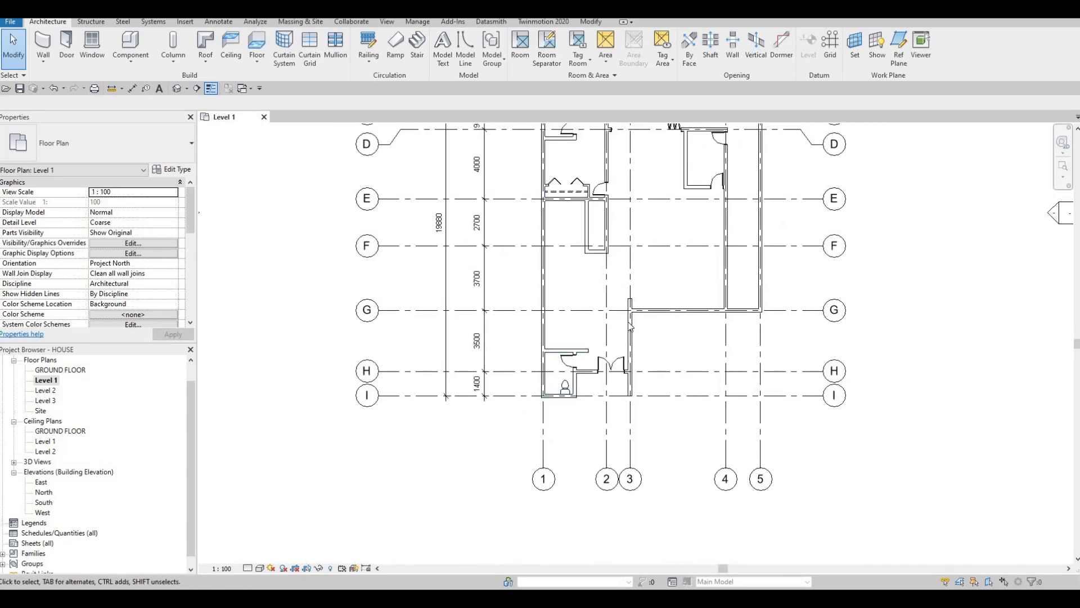
{"action": "key", "text": "Escape"}
{"action": "middle_click_drag", "start_coordinate": [645, 368], "coordinate": [624, 502]}
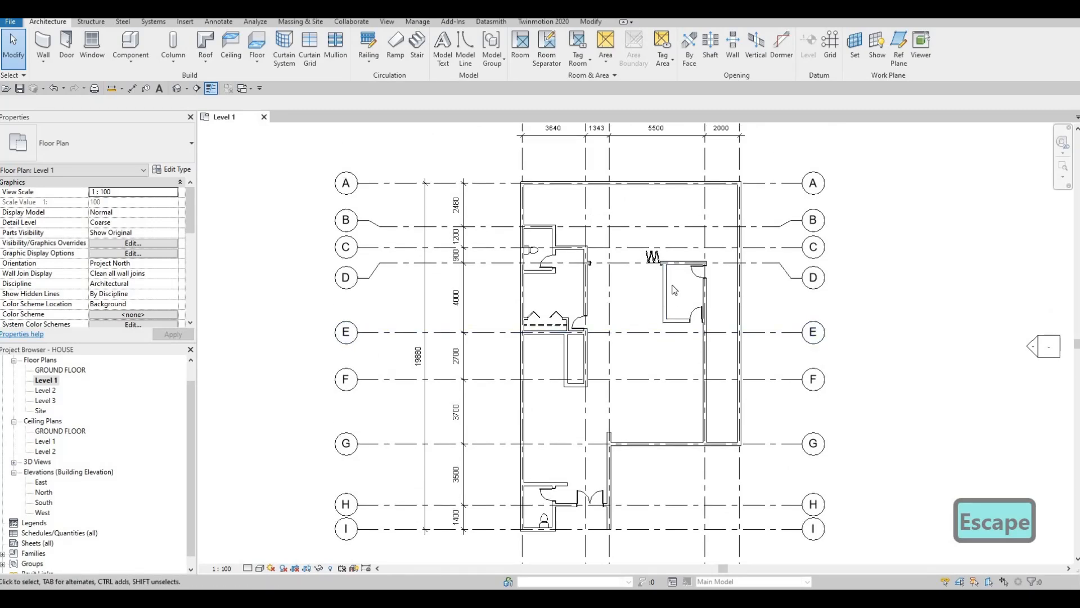
{"action": "middle_click_drag", "start_coordinate": [678, 348], "coordinate": [659, 330]}
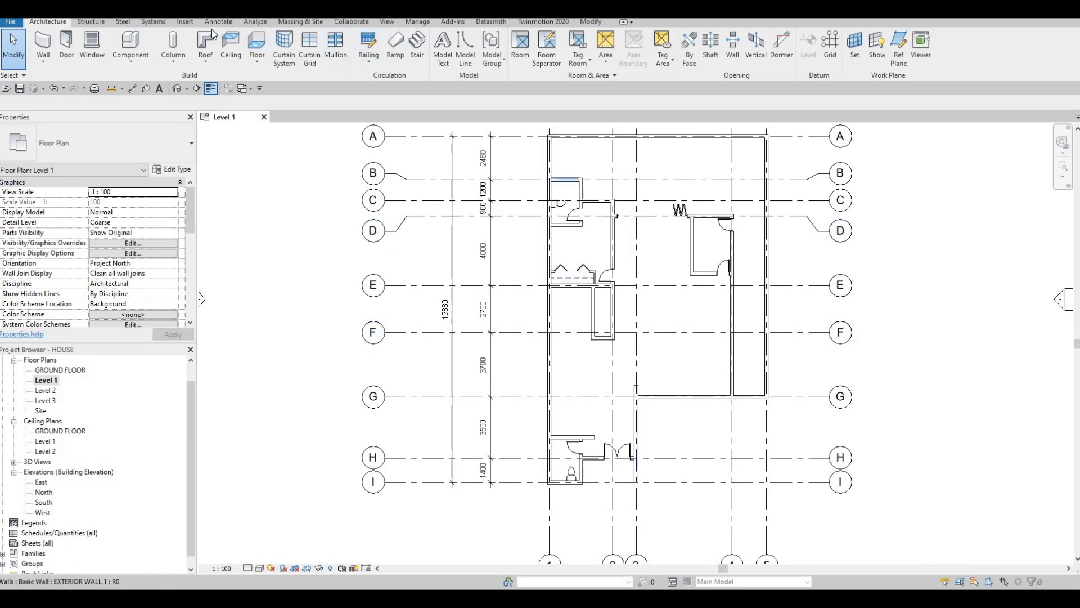
{"action": "left_click", "coordinate": [184, 22]}
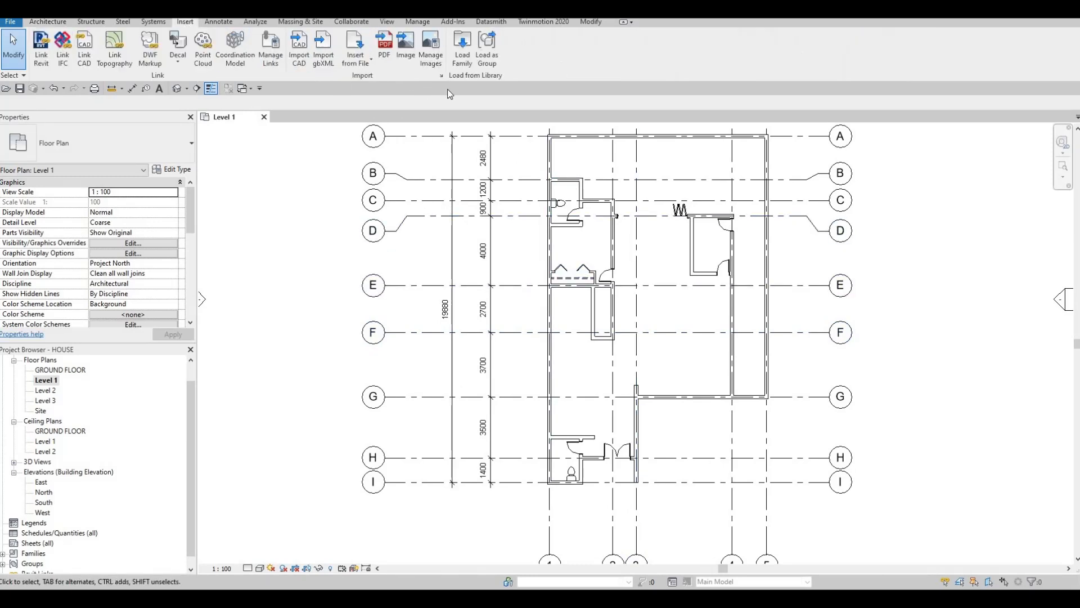
{"action": "left_click", "coordinate": [463, 56]}
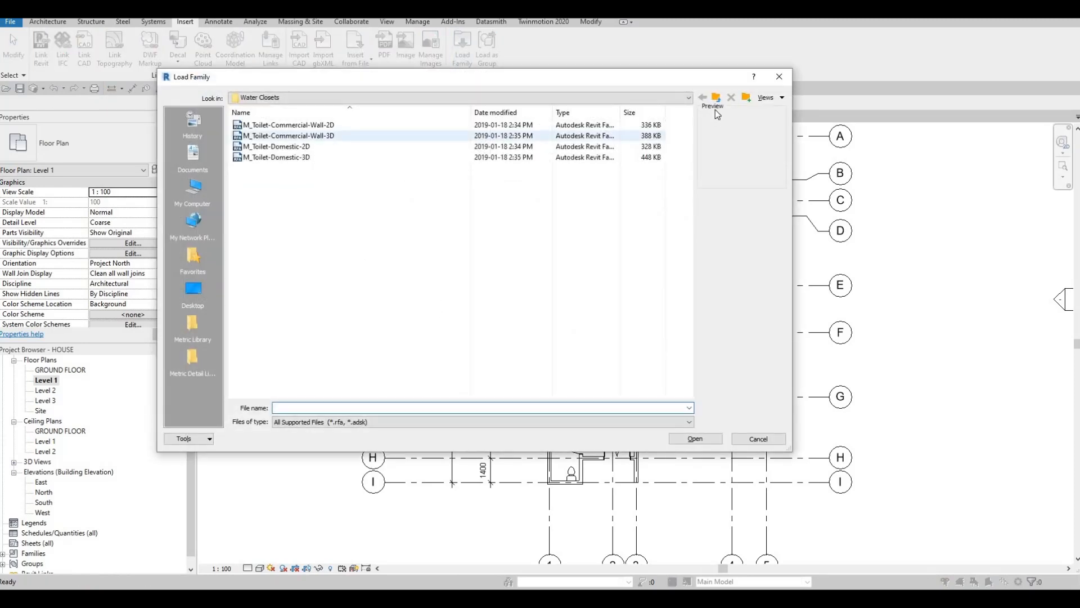
{"action": "left_click", "coordinate": [716, 98]}
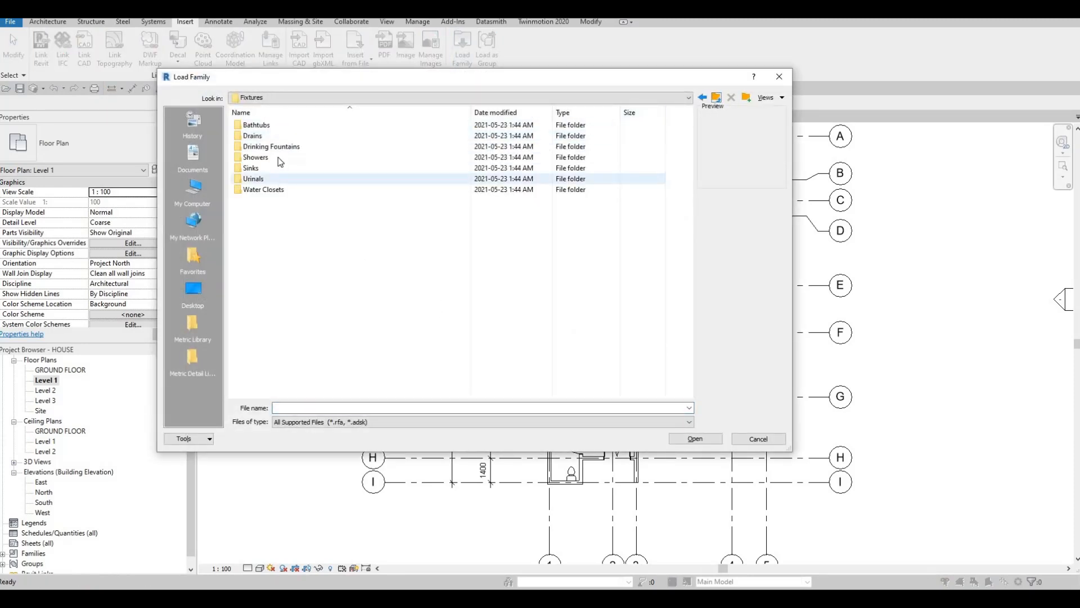
{"action": "left_click", "coordinate": [281, 125]}
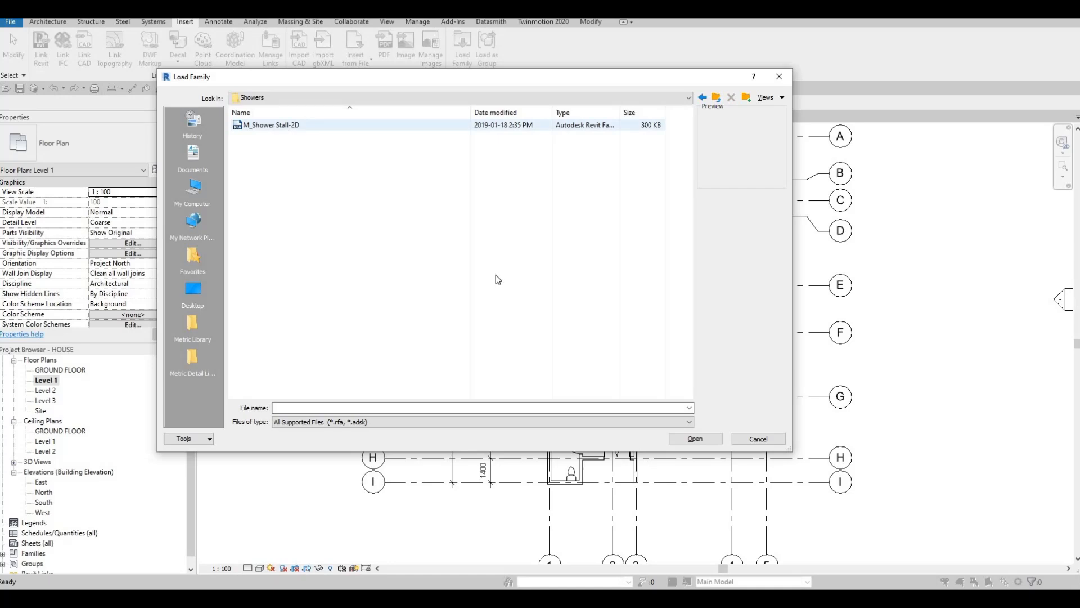
{"action": "left_click", "coordinate": [698, 439]}
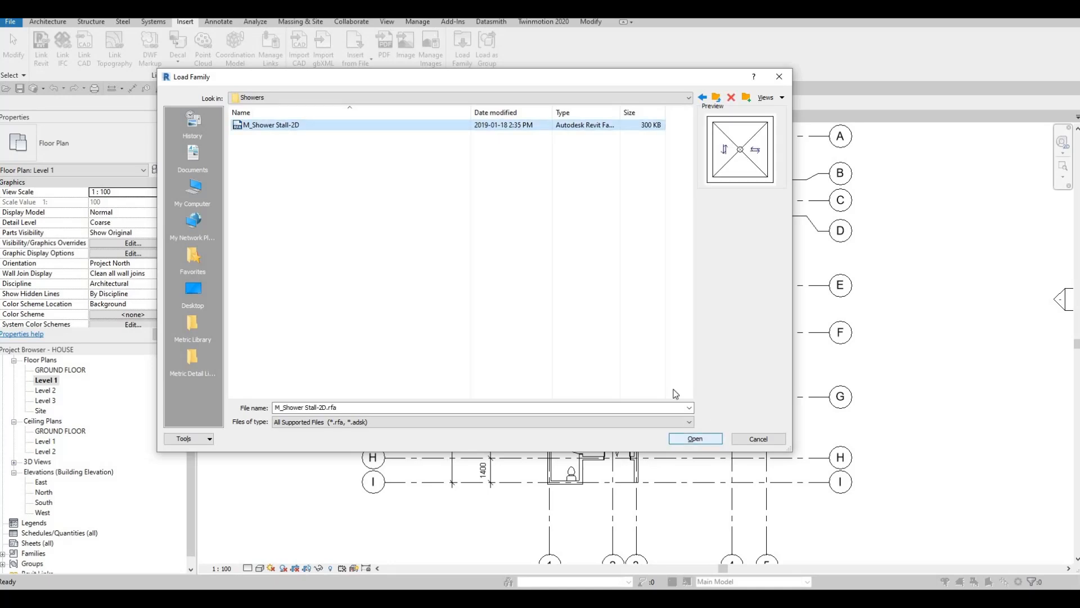
Place M_Shower Stall-2D in the bathroom just below grid B, rotated to fit the corner where the left exterior wall meets the upper wall
{"action": "key", "text": "c"}
{"action": "key", "text": "m"}
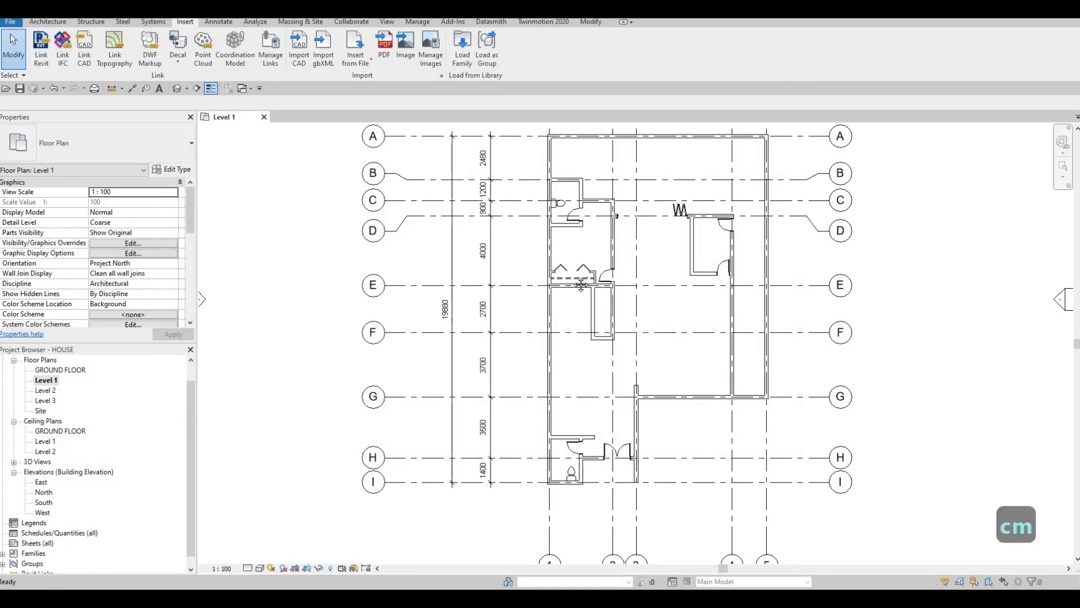
{"action": "scroll", "coordinate": [556, 163], "scroll_direction": "up", "scroll_amount": 3}
{"action": "scroll", "coordinate": [562, 310], "scroll_direction": "up", "scroll_amount": 3}
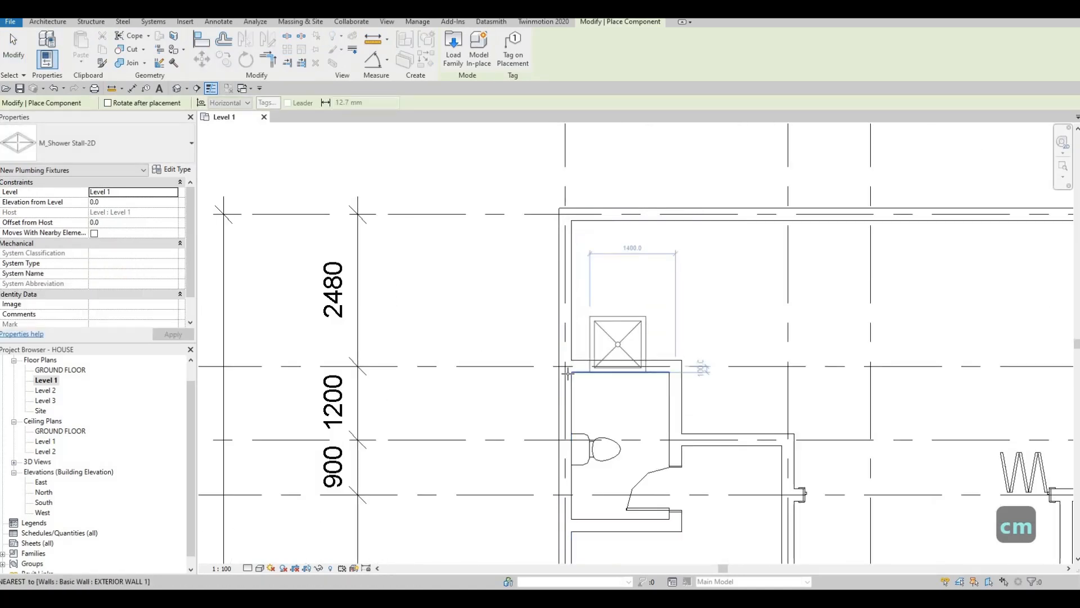
{"action": "key", "text": "space"}
{"action": "key", "text": "space"}
{"action": "key", "text": "space"}
{"action": "key", "text": "space"}
{"action": "key", "text": "space"}
{"action": "key", "text": "space"}
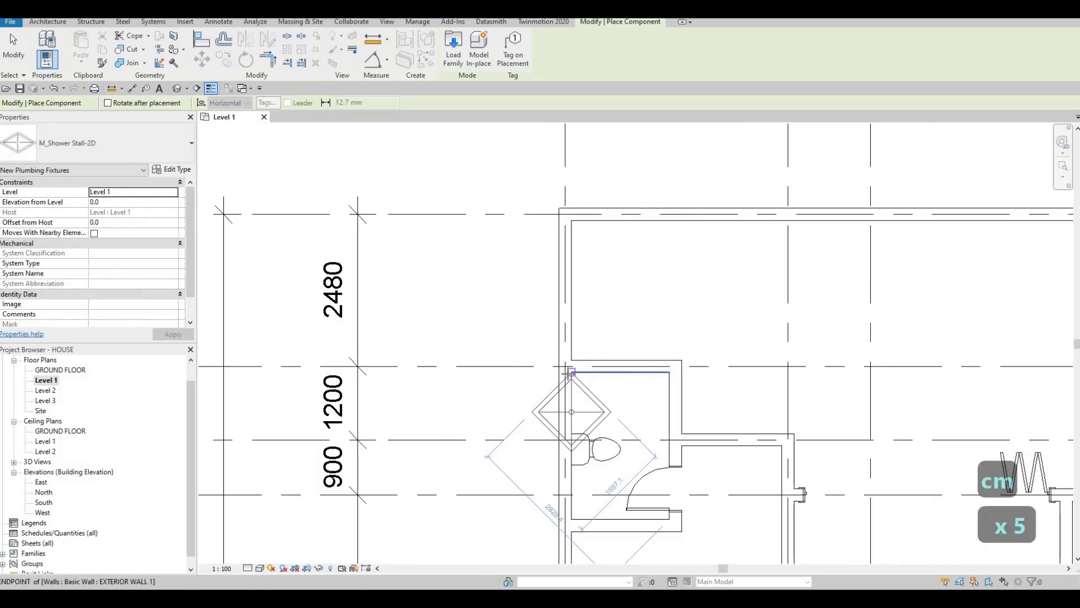
{"action": "left_click", "coordinate": [573, 373]}
{"action": "key", "text": "Escape"}
{"action": "key", "text": "Escape"}
{"action": "scroll", "coordinate": [619, 390], "scroll_direction": "up", "scroll_amount": 4}
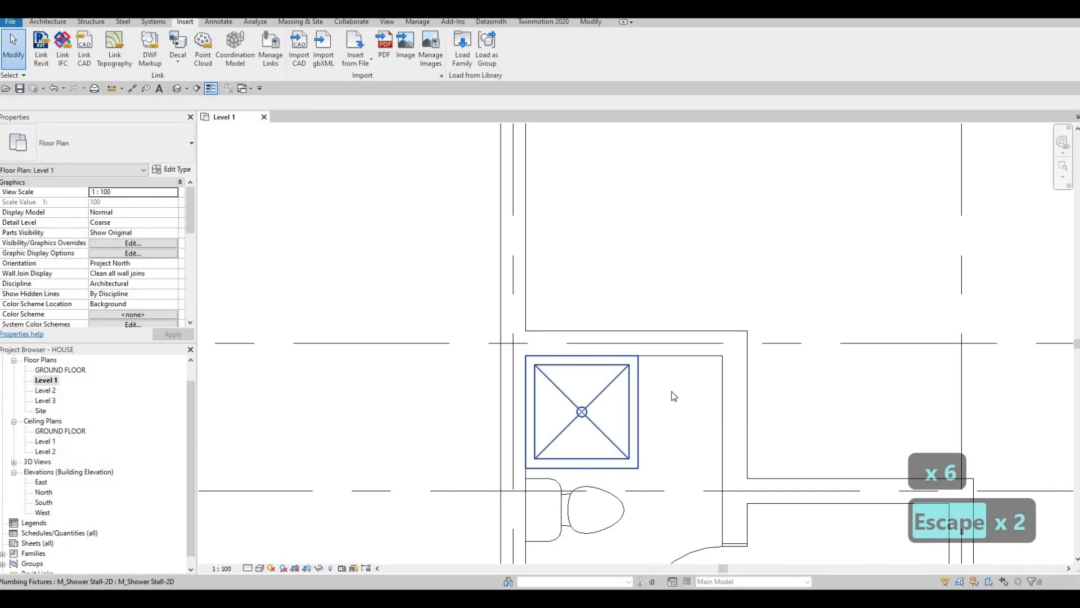
Measure the bathroom's clear width between the inner faces of its left and right walls with an aligned dimension, without keeping it
{"action": "scroll", "coordinate": [338, 150], "scroll_direction": "down", "scroll_amount": 2}
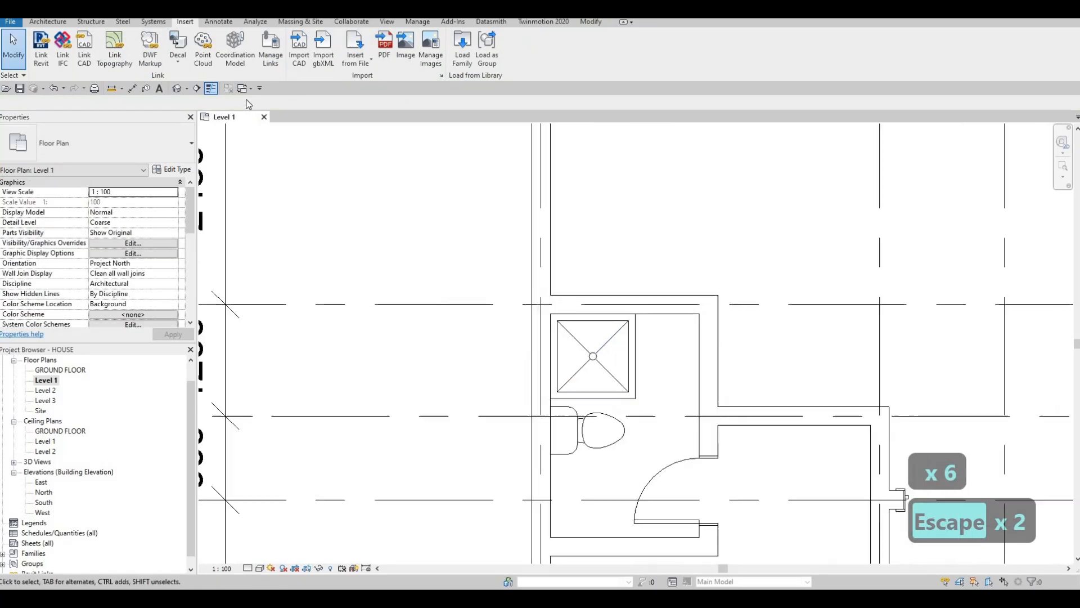
{"action": "left_click", "coordinate": [132, 88]}
{"action": "left_click", "coordinate": [697, 340]}
{"action": "key", "text": "Tab"}
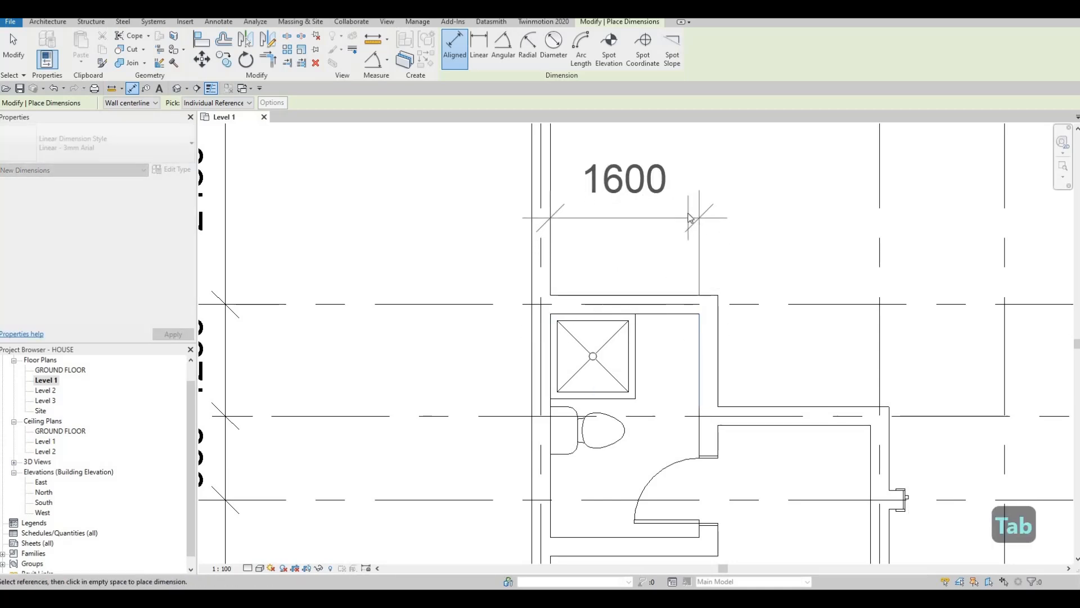
{"action": "key", "text": "Escape"}
{"action": "key", "text": "Escape"}
Duplicate the placed shower stall's type under the default name and set the new type's Width to 1600
{"action": "left_click", "coordinate": [621, 332]}
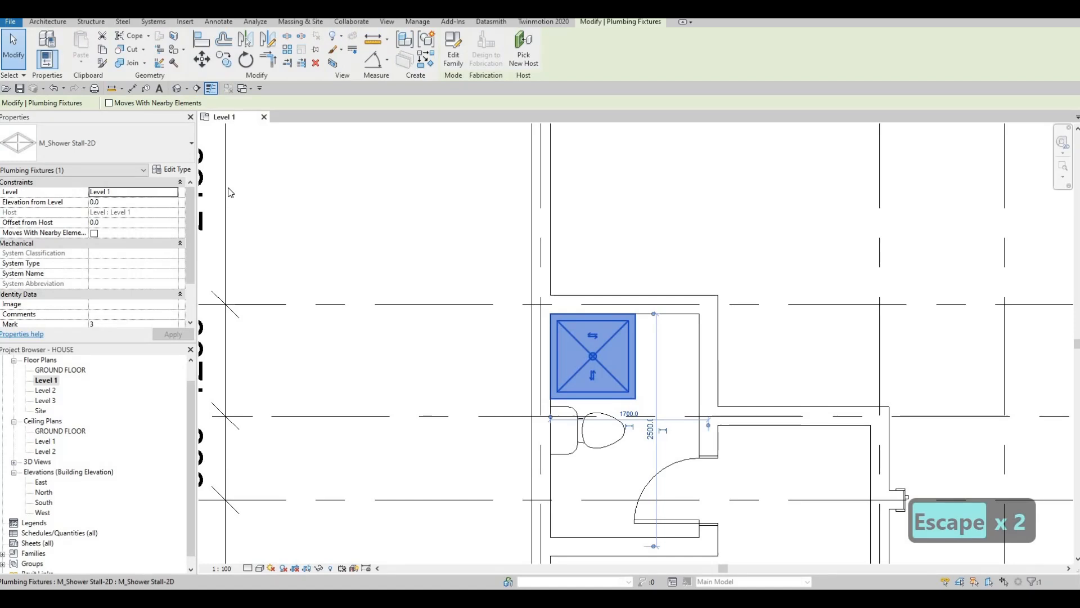
{"action": "left_click", "coordinate": [172, 170]}
{"action": "left_click", "coordinate": [781, 111]}
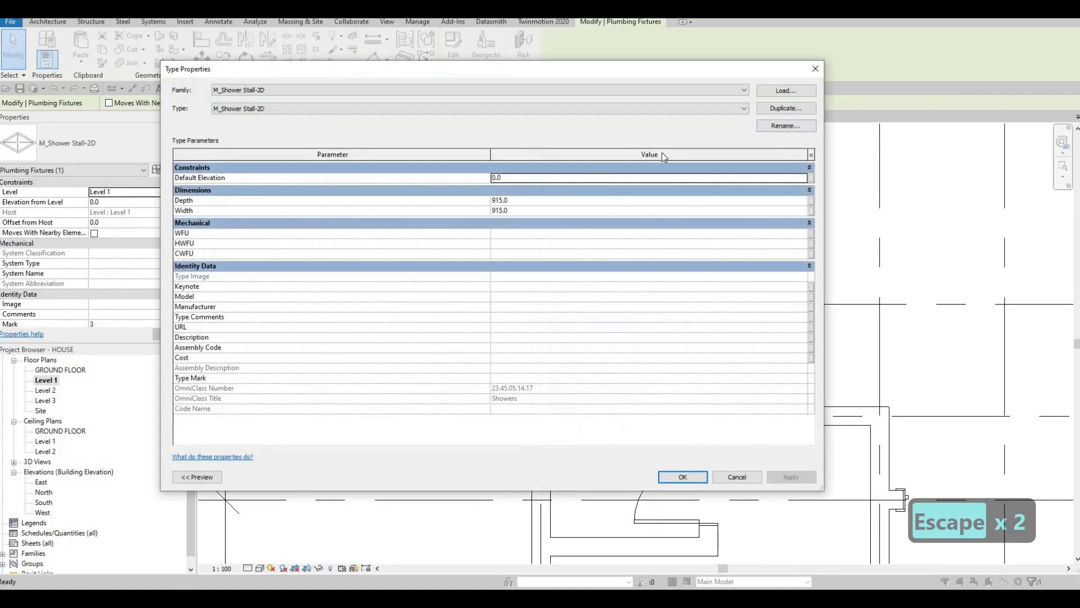
{"action": "key", "text": "Return"}
{"action": "left_click", "coordinate": [524, 210]}
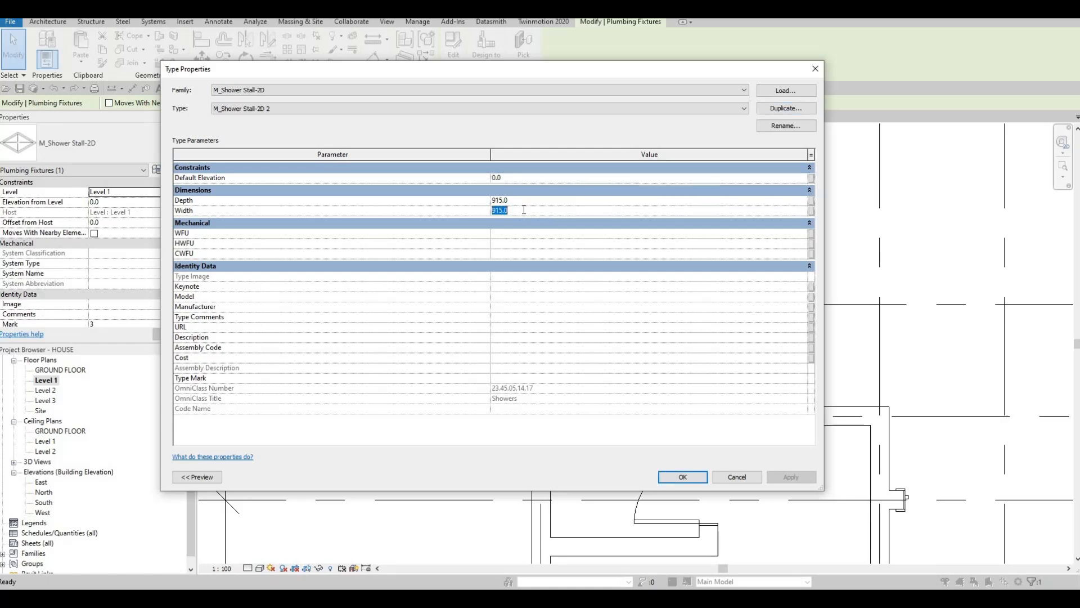
{"action": "type", "text": "1600"}
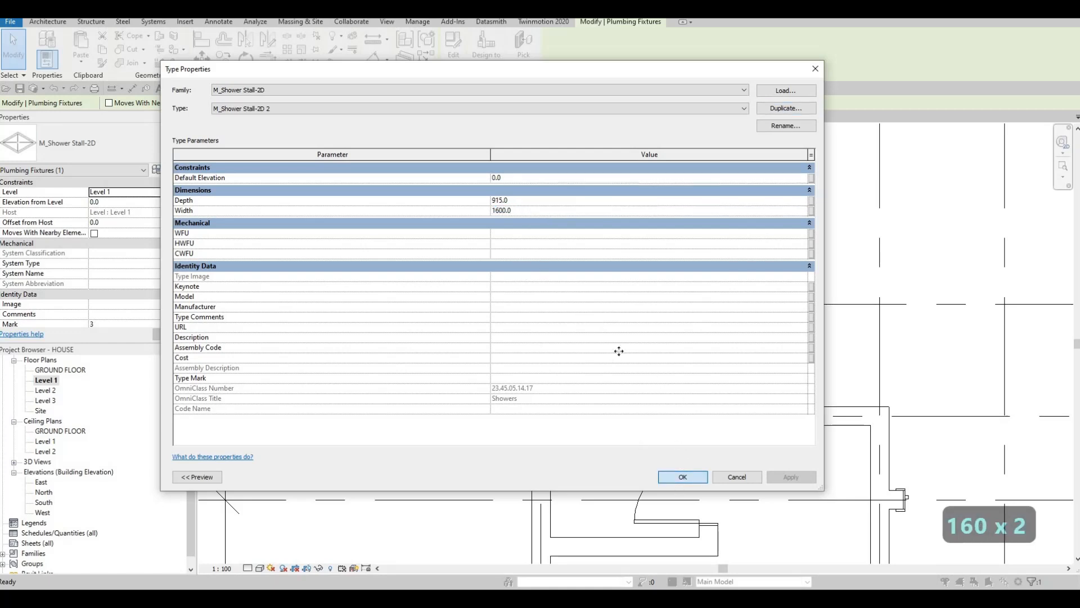
{"action": "key", "text": "Return"}
{"action": "key", "text": "Escape"}
{"action": "key", "text": "Escape"}
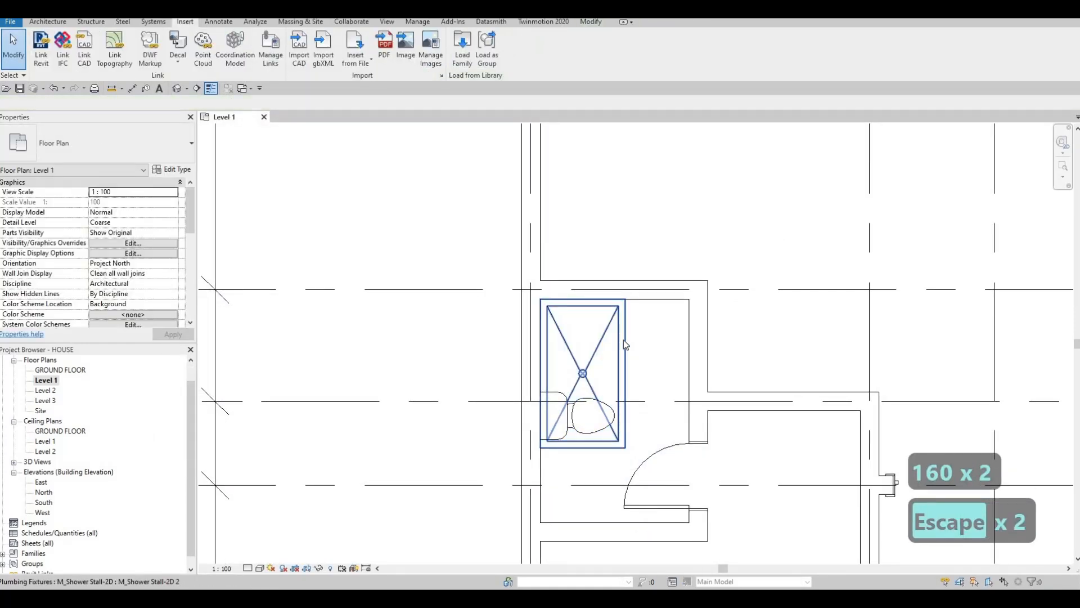
{"action": "left_click", "coordinate": [623, 340]}
{"action": "mouse_move", "coordinate": [624, 321]}
{"action": "left_mouse_down"}
{"action": "mouse_move", "coordinate": [624, 170]}
{"action": "mouse_move", "coordinate": [537, 170]}
{"action": "mouse_move", "coordinate": [490, 315]}
{"action": "mouse_move", "coordinate": [614, 326]}
{"action": "left_mouse_up"}
{"action": "key", "text": "Escape"}
Create a similar 1600 mm wide shower stall, placed lengthwise along the bathroom's upper wall from its upper right inner corner
{"action": "left_click", "coordinate": [616, 328]}
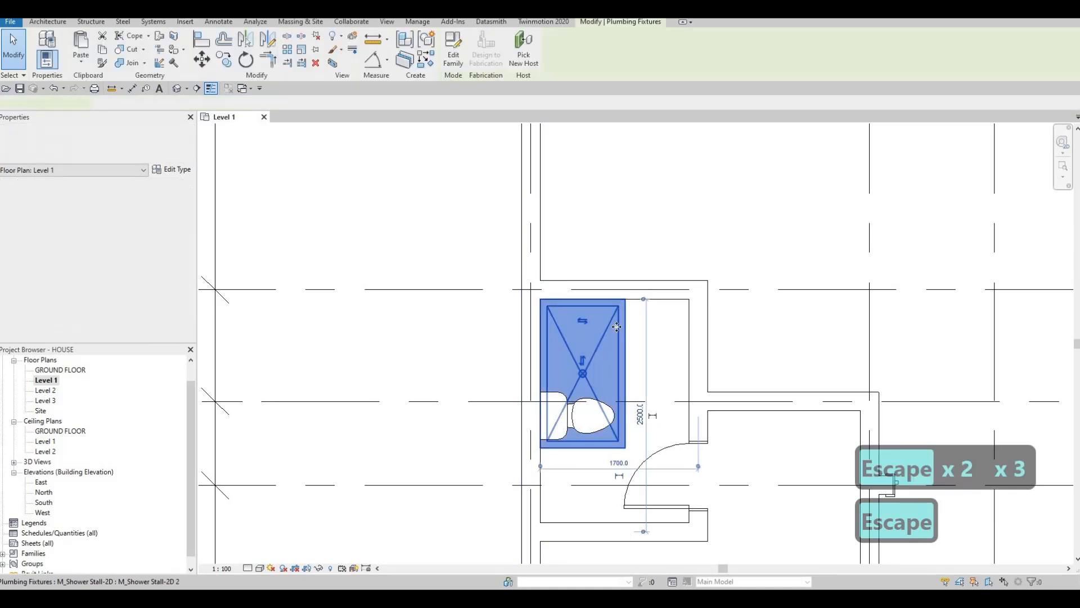
{"action": "key", "text": "c"}
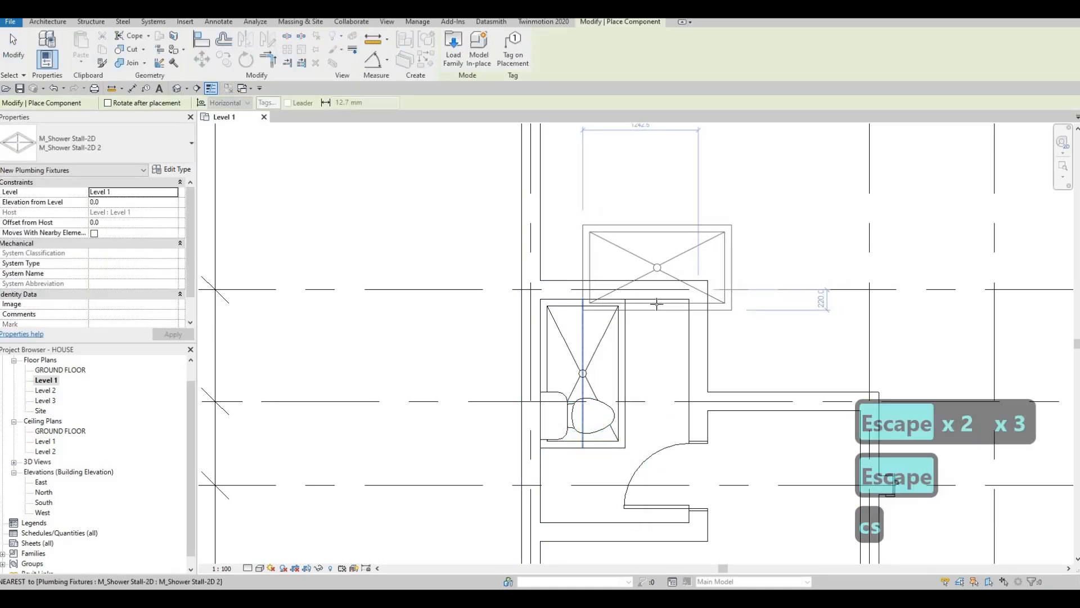
{"action": "key", "text": "c"}
{"action": "key", "text": "s"}
{"action": "left_click", "coordinate": [689, 298]}
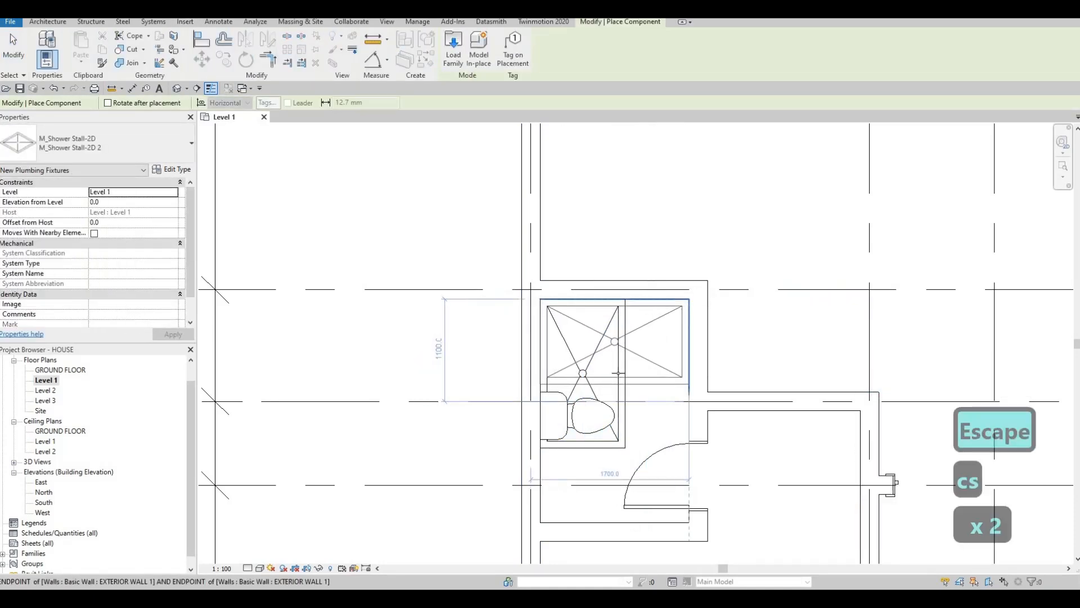
{"action": "key", "text": "Escape"}
{"action": "key", "text": "Escape"}
Delete the original upright shower stall that overlaps the toilet
{"action": "left_click", "coordinate": [623, 399]}
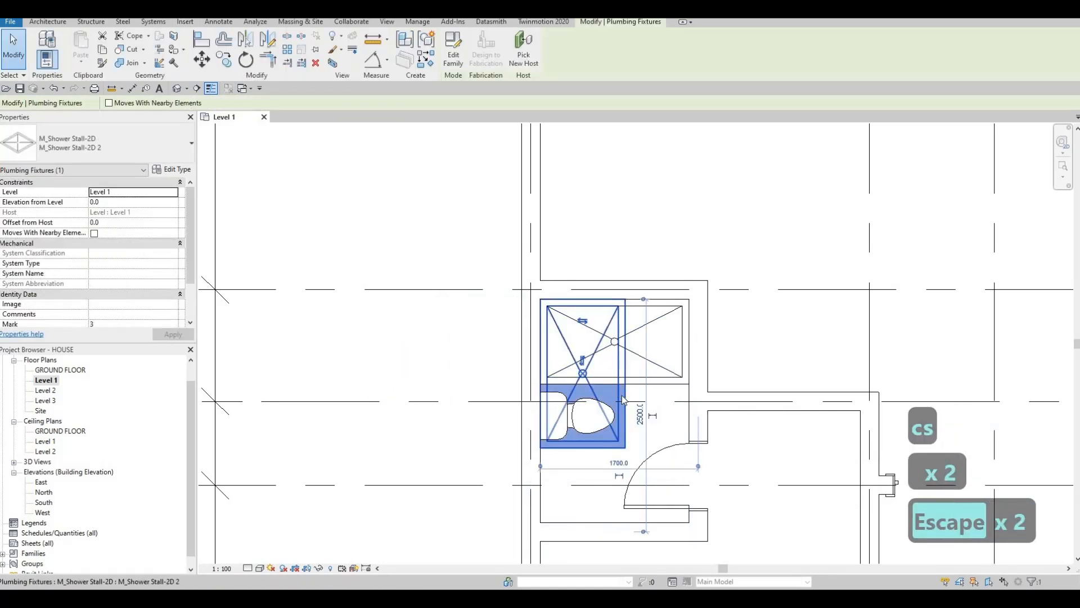
{"action": "key", "text": "Delete"}
{"action": "scroll", "coordinate": [621, 338], "scroll_direction": "down", "scroll_amount": 5}
{"action": "key", "text": "Escape"}
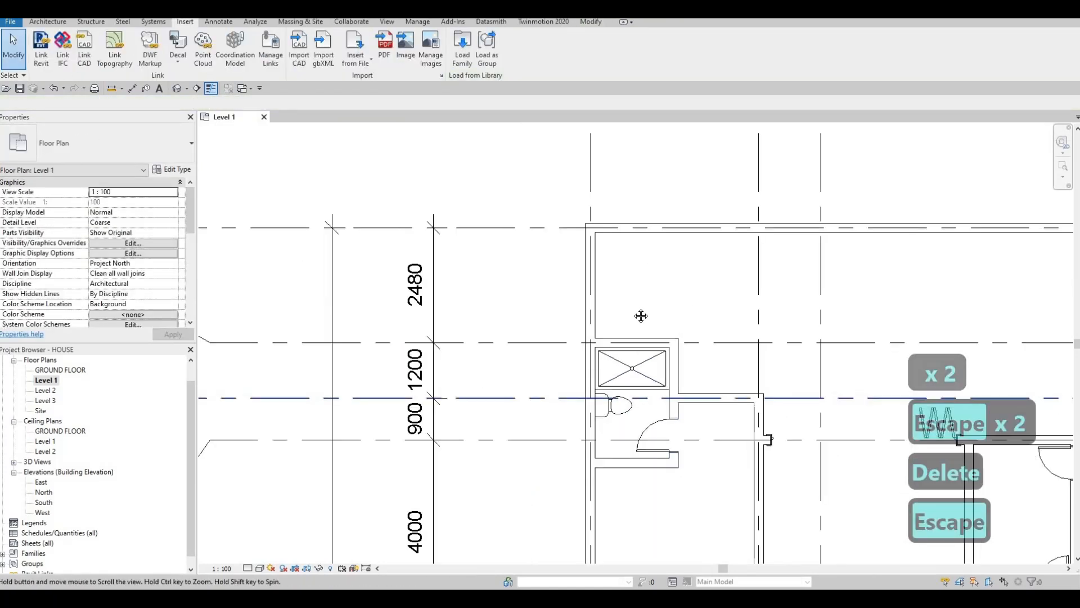
Browse to the Sinks folder under Fixtures for loading a family
{"action": "middle_click_drag", "start_coordinate": [621, 314], "coordinate": [614, 262]}
{"action": "middle_click_drag", "start_coordinate": [623, 373], "coordinate": [621, 339]}
{"action": "scroll", "coordinate": [621, 338], "scroll_direction": "down", "scroll_amount": 1}
{"action": "middle_click_drag", "start_coordinate": [532, 257], "coordinate": [529, 238]}
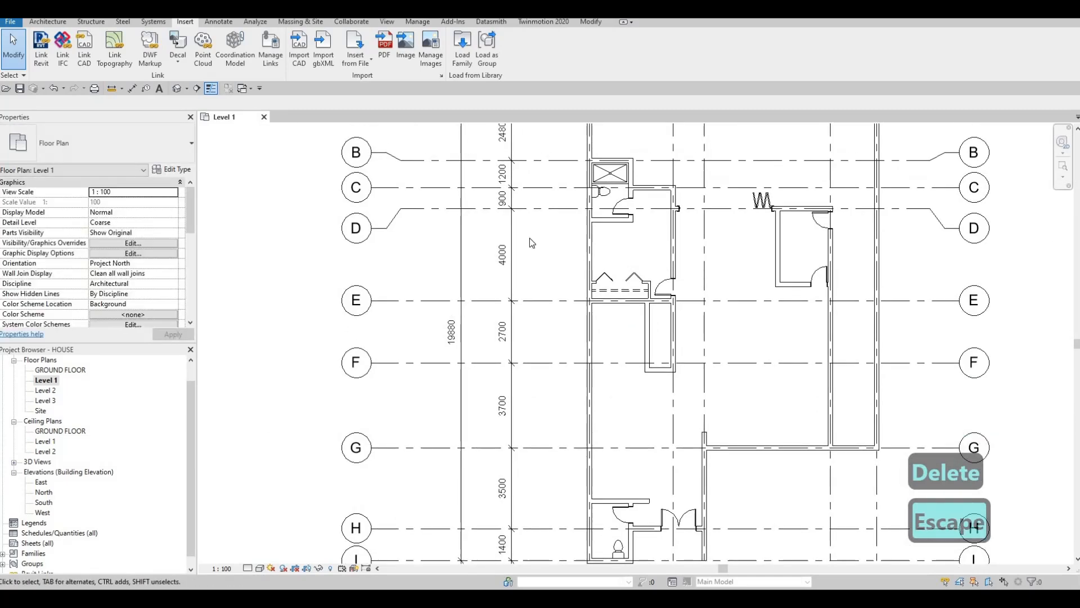
{"action": "middle_click_drag", "start_coordinate": [581, 313], "coordinate": [583, 251]}
{"action": "middle_click_drag", "start_coordinate": [532, 185], "coordinate": [532, 265]}
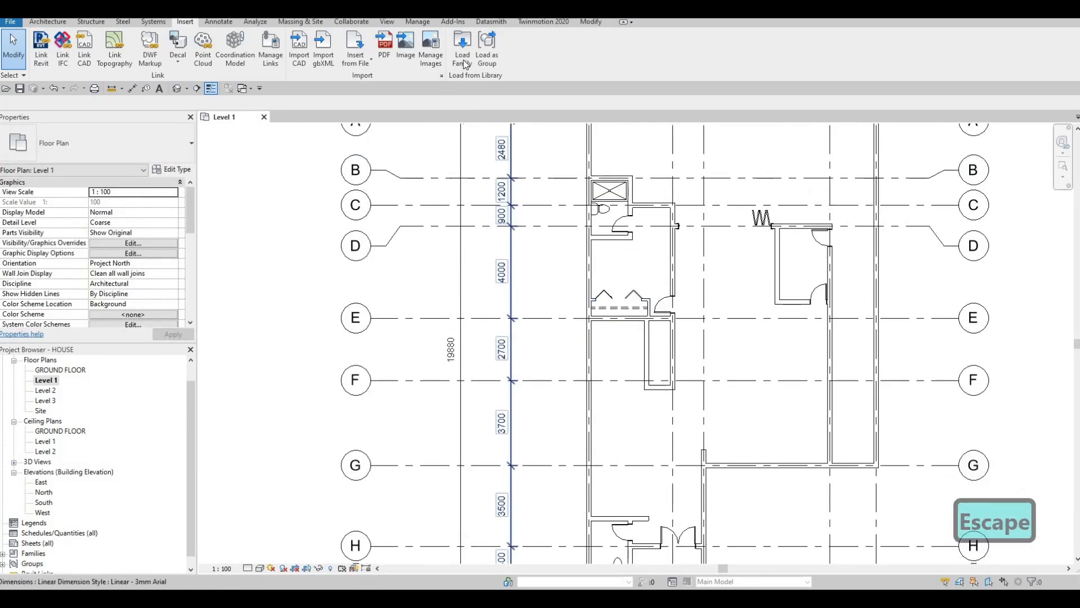
{"action": "left_click", "coordinate": [463, 59]}
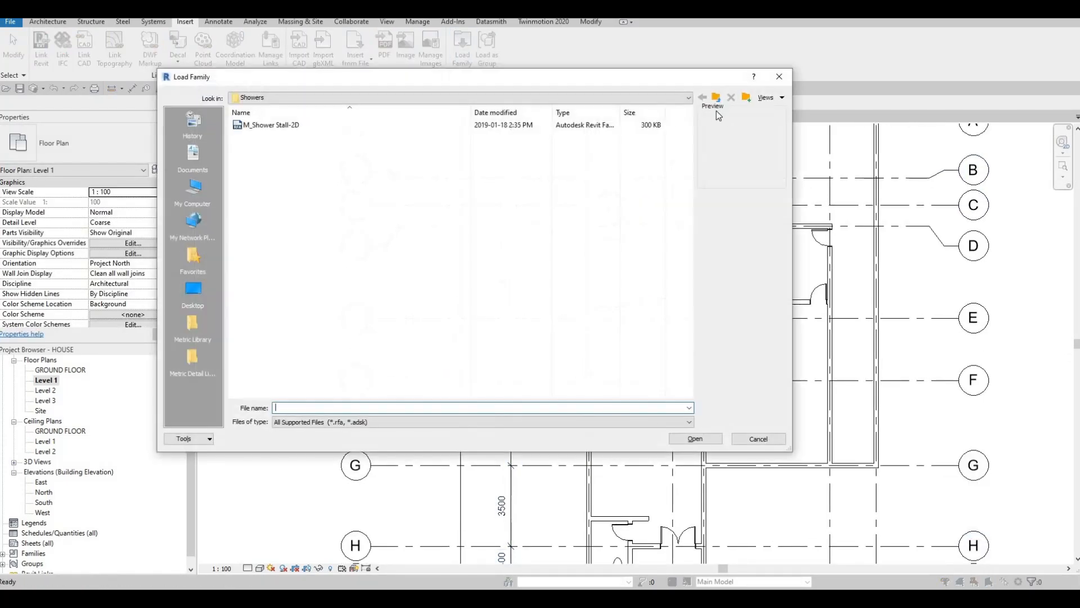
{"action": "left_click", "coordinate": [717, 98]}
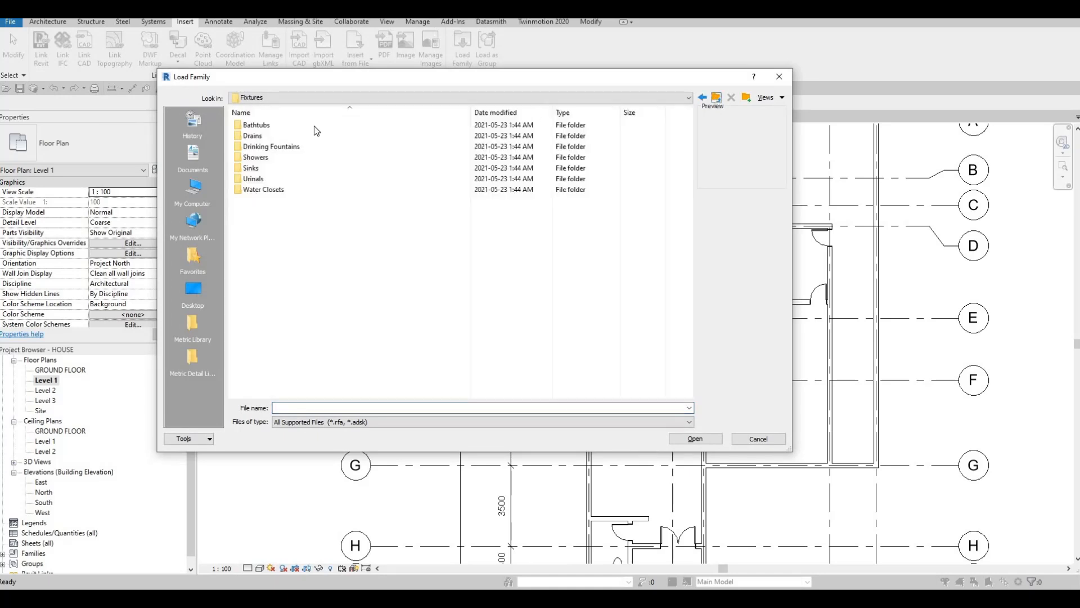
{"action": "double_click", "coordinate": [252, 169]}
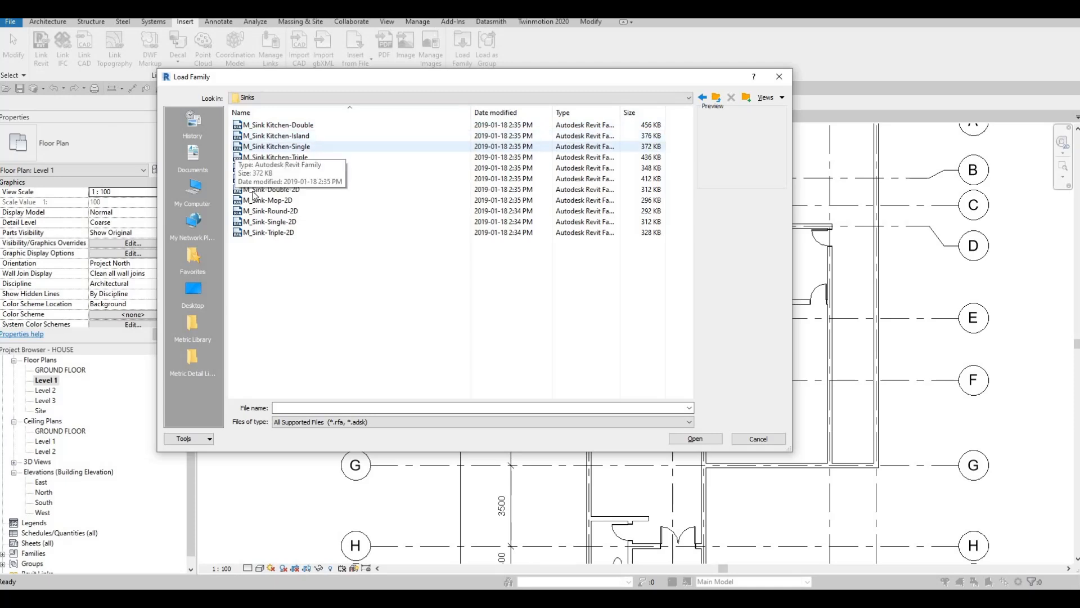
Compare the previews of the kitchen and vanity sink families and load M_Sink Vanity-Square.rfa
{"action": "left_click", "coordinate": [266, 126]}
{"action": "key", "text": "Down"}
{"action": "key", "text": "Down"}
{"action": "key", "text": "Down"}
{"action": "key", "text": "Down"}
{"action": "key", "text": "Down"}
{"action": "key", "text": "Up"}
{"action": "key", "text": "Down"}
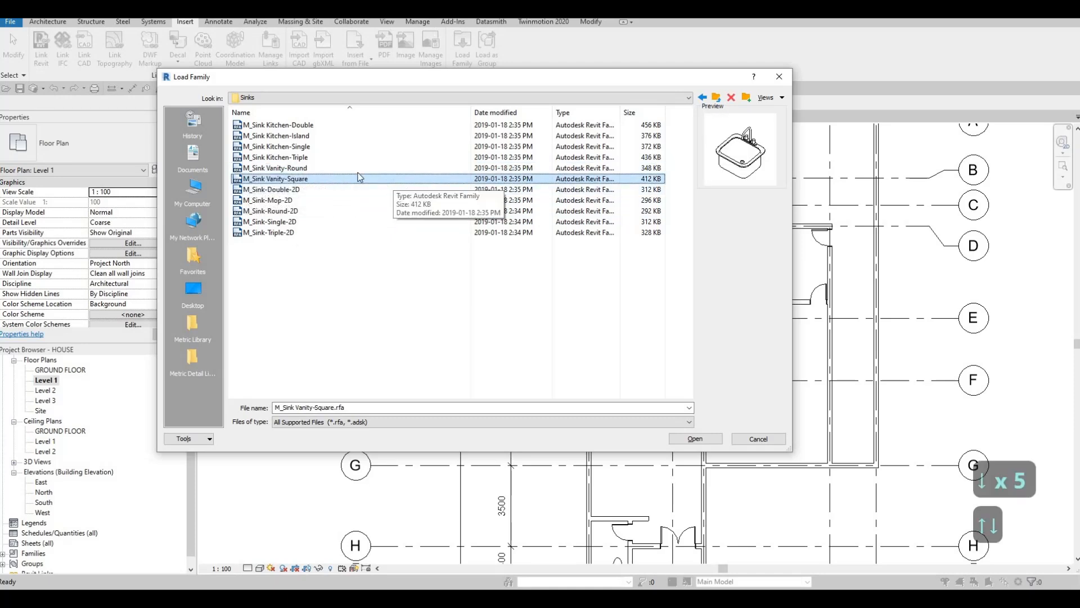
{"action": "left_click", "coordinate": [277, 169]}
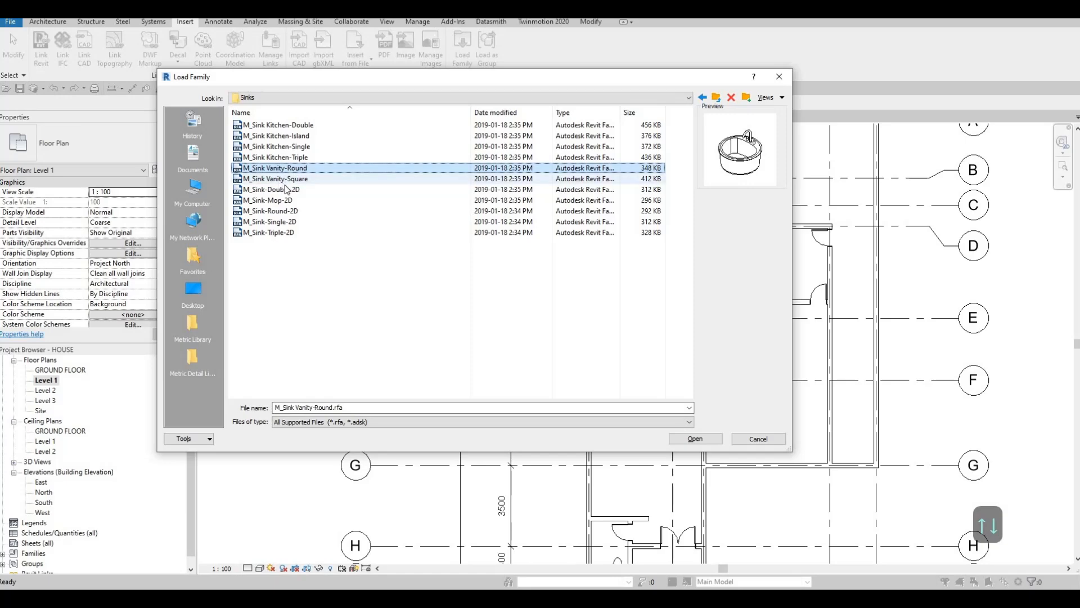
{"action": "key", "text": "Down"}
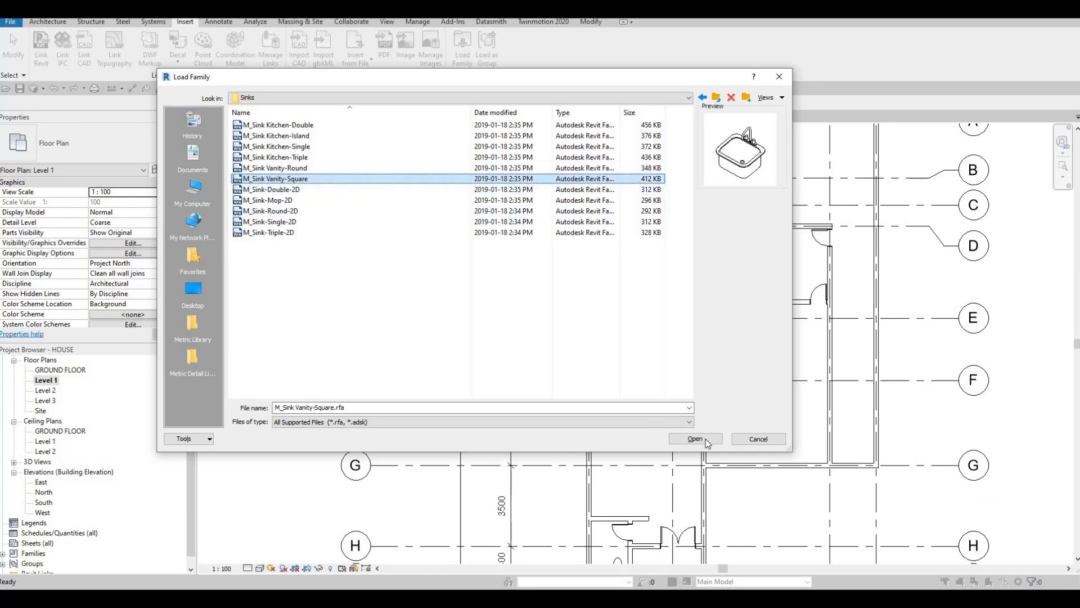
{"action": "key", "text": "Return"}
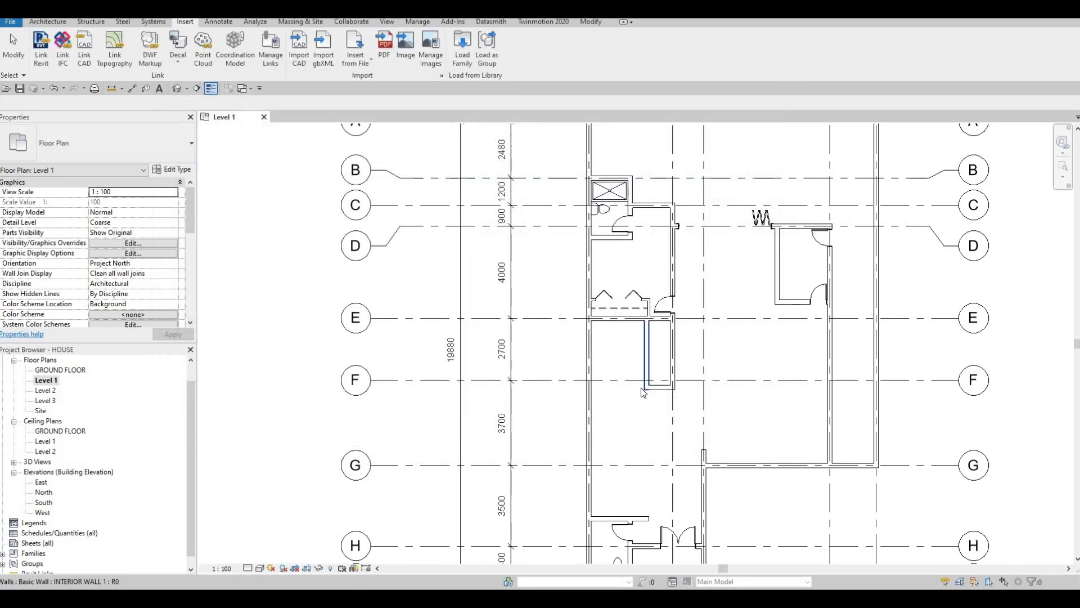
Place an M_Sink Vanity-Square 500 x 440mm in the upper bathroom, against the exterior wall between the toilet and the lower wall
{"action": "key", "text": "c"}
{"action": "key", "text": "m"}
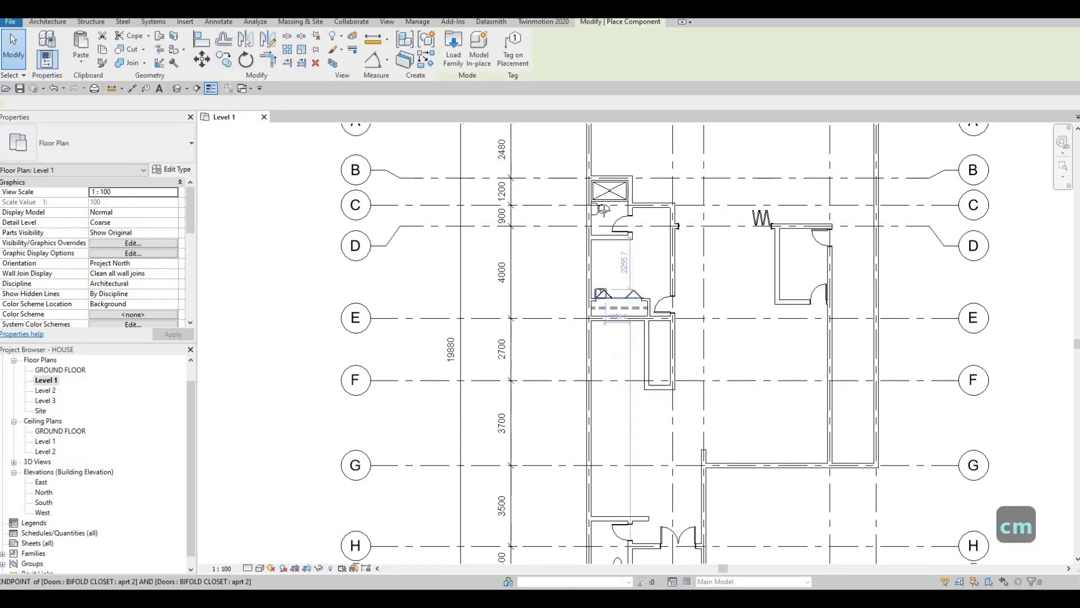
{"action": "scroll", "coordinate": [606, 232], "scroll_direction": "up", "scroll_amount": 5}
{"action": "scroll", "coordinate": [585, 212], "scroll_direction": "up", "scroll_amount": 2}
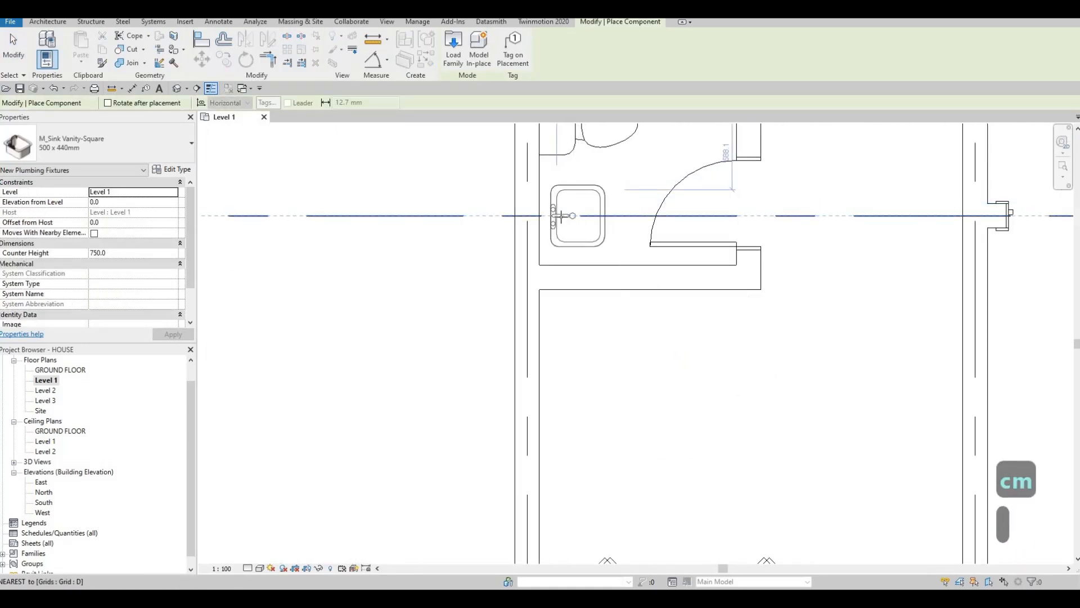
{"action": "left_click", "coordinate": [564, 216]}
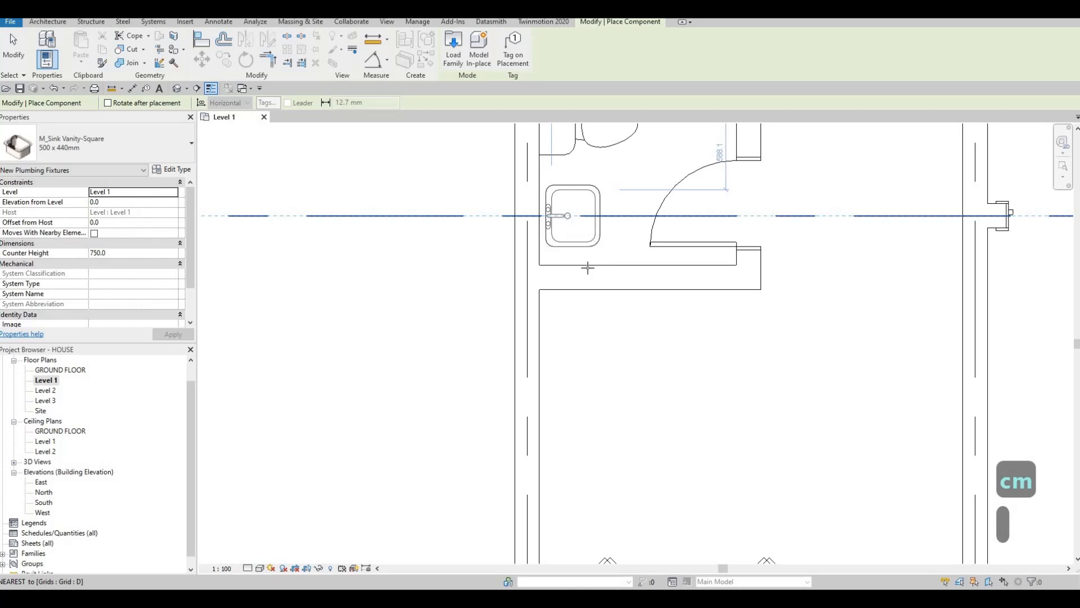
Place another 500 x 440mm vanity sink against the exterior wall of the lower bathroom near grid H and end the placement
{"action": "scroll", "coordinate": [589, 378], "scroll_direction": "down", "scroll_amount": 5}
{"action": "middle_click_drag", "start_coordinate": [590, 467], "coordinate": [593, 306]}
{"action": "middle_click_drag", "start_coordinate": [592, 547], "coordinate": [588, 420]}
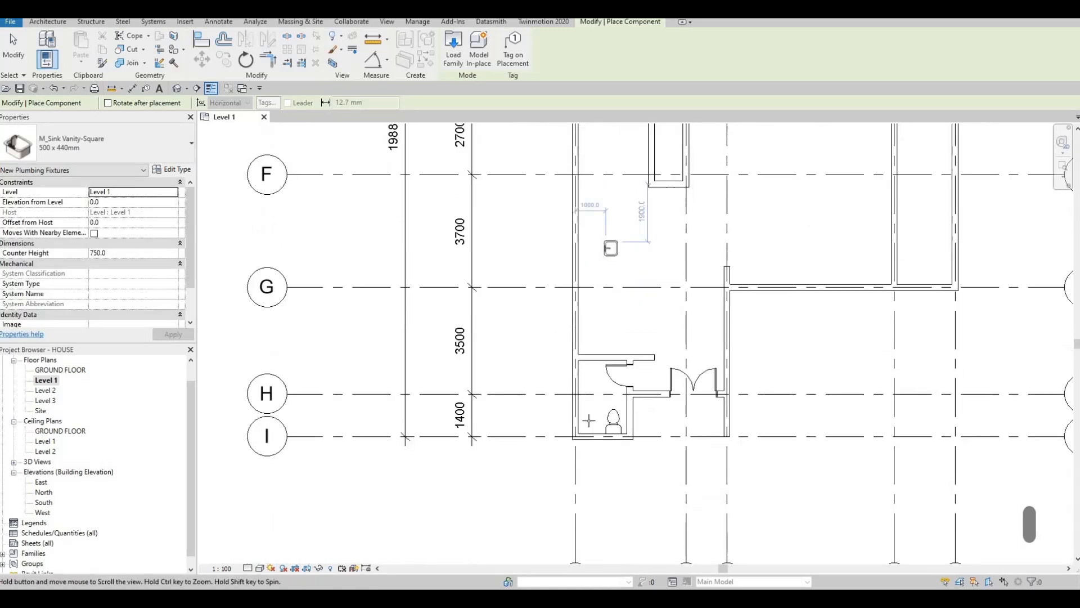
{"action": "scroll", "coordinate": [590, 405], "scroll_direction": "up", "scroll_amount": 3}
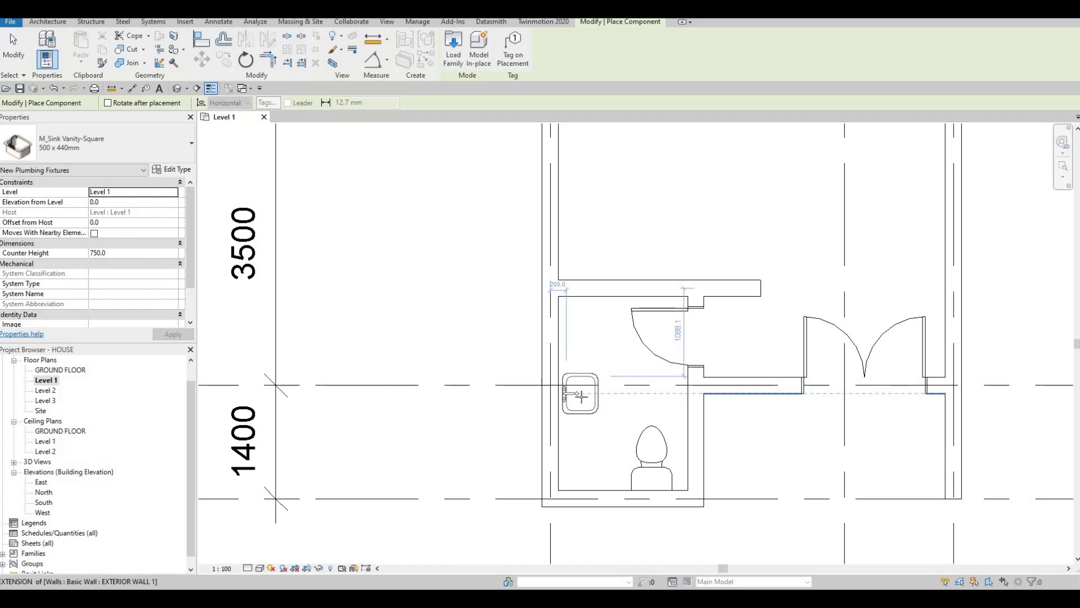
{"action": "left_click", "coordinate": [580, 394]}
{"action": "key", "text": "Escape"}
{"action": "key", "text": "Escape"}
{"action": "key", "text": "Escape"}
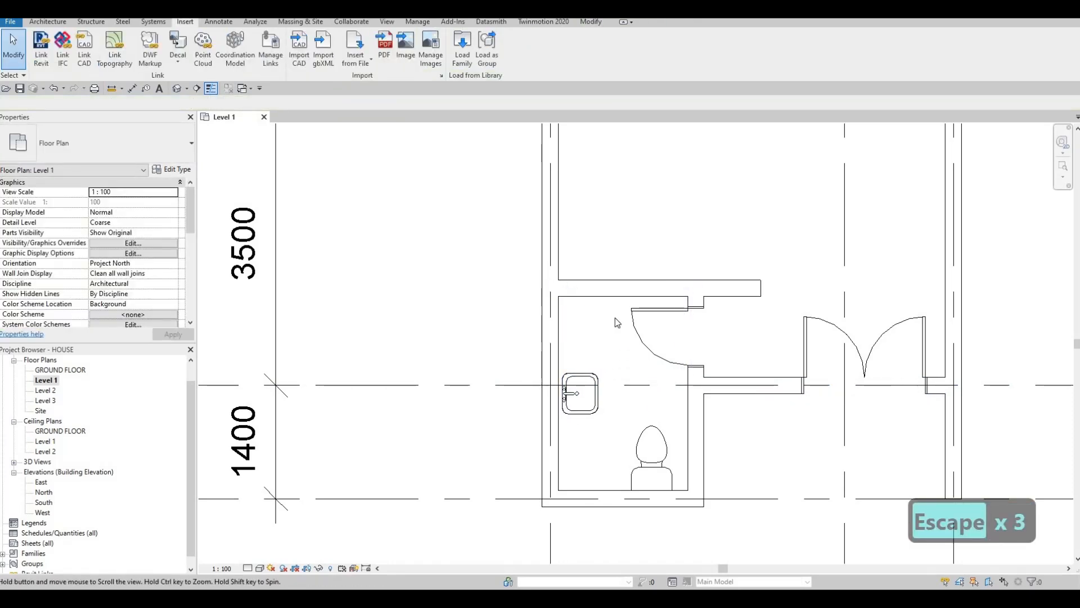
{"action": "scroll", "coordinate": [617, 323], "scroll_direction": "down", "scroll_amount": 1}
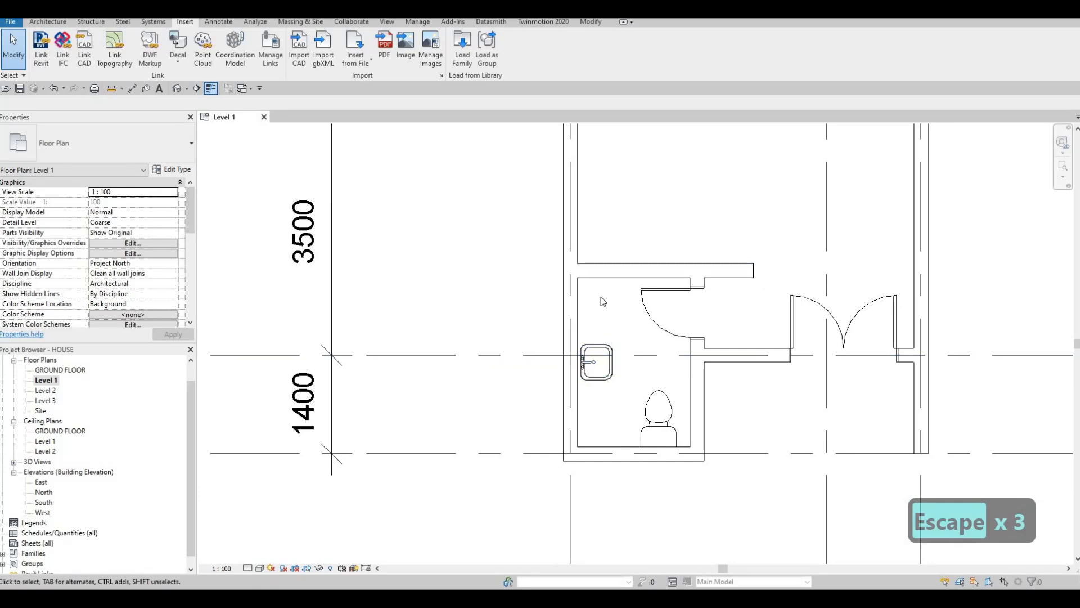
{"action": "key", "text": "Escape"}
{"action": "key", "text": "Escape"}
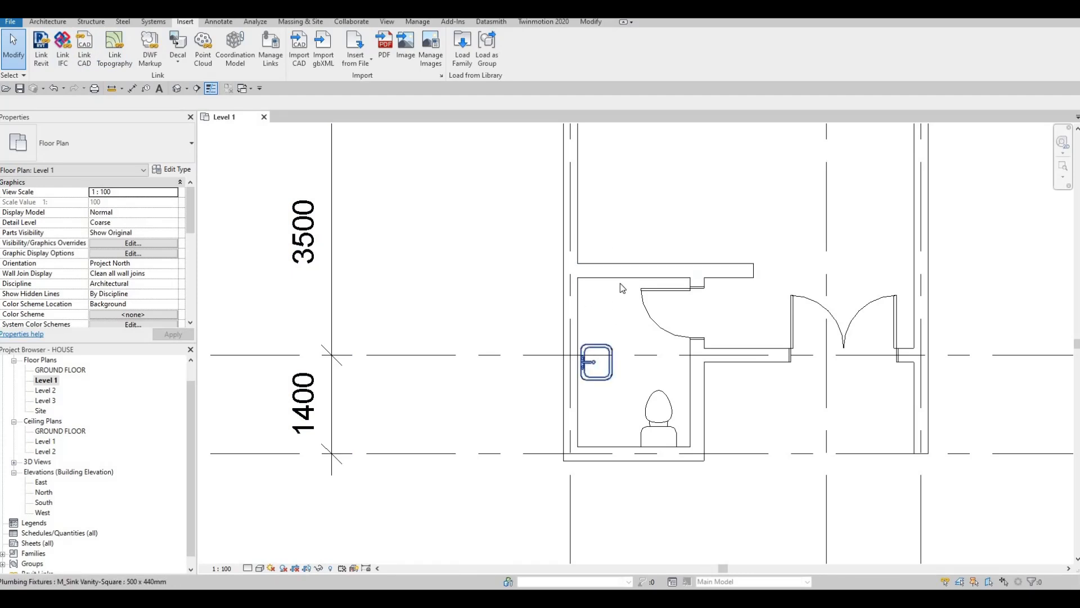
Start an in-place model in the Generic Models category with the name Generic Models 1
{"action": "key", "text": "F1"}
{"action": "key", "text": "F1"}
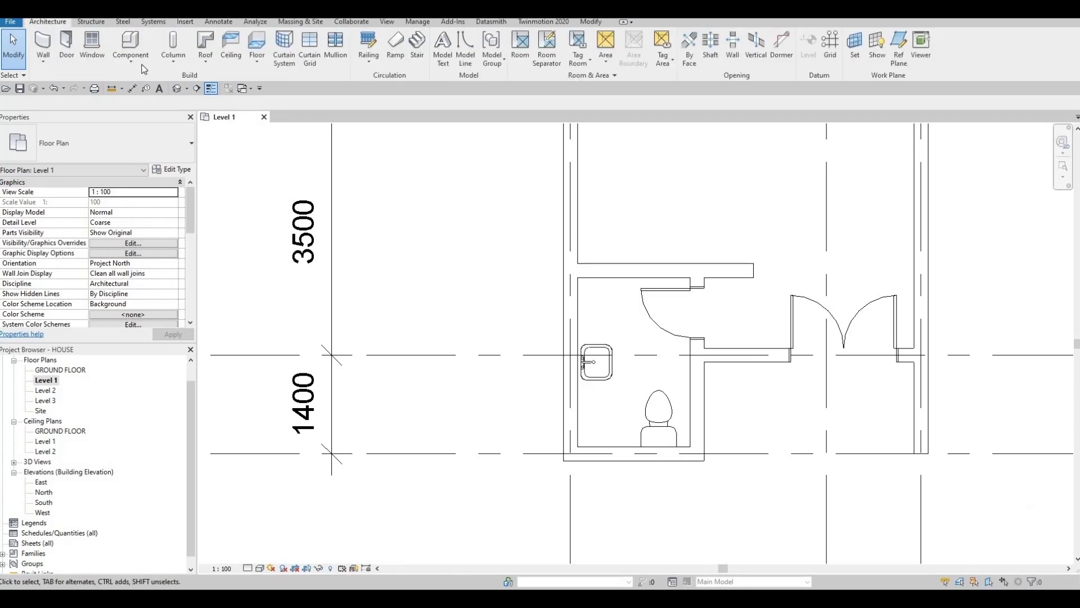
{"action": "left_click", "coordinate": [154, 110]}
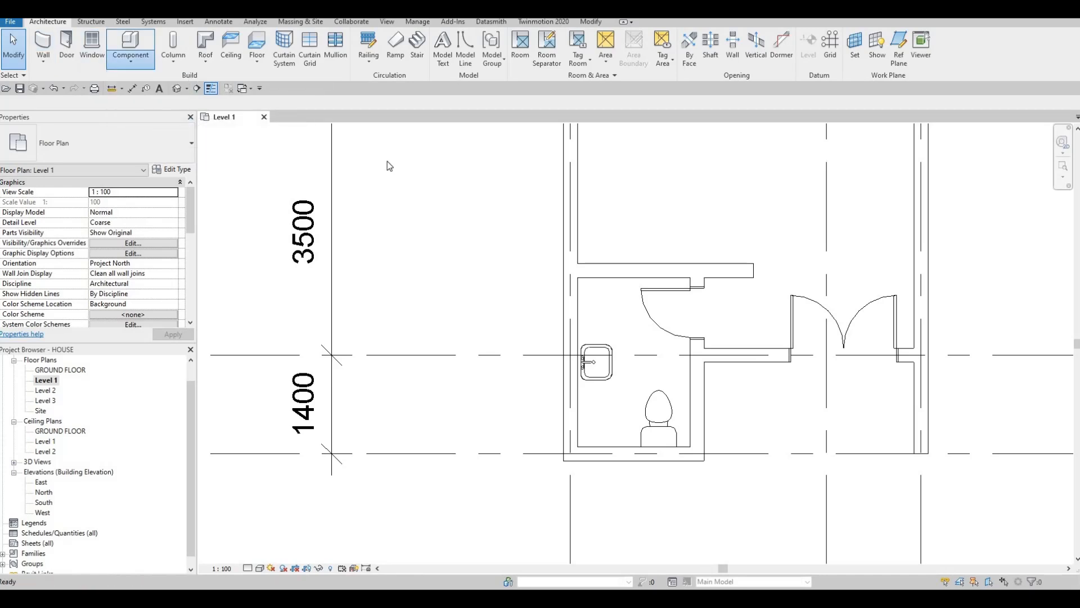
{"action": "scroll", "coordinate": [675, 233], "scroll_direction": "down", "scroll_amount": 4}
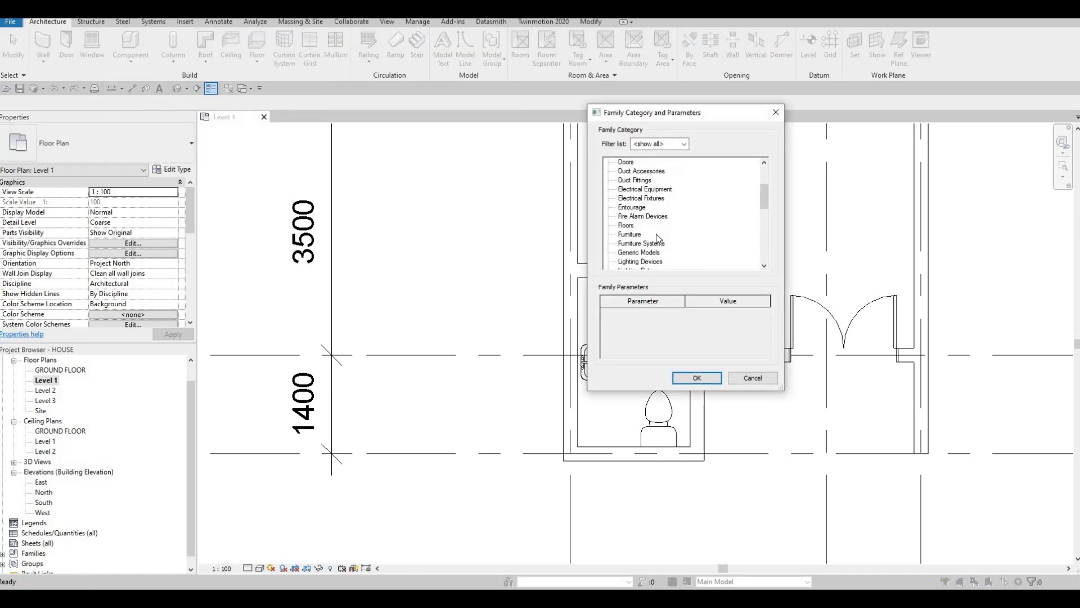
{"action": "left_click", "coordinate": [698, 378]}
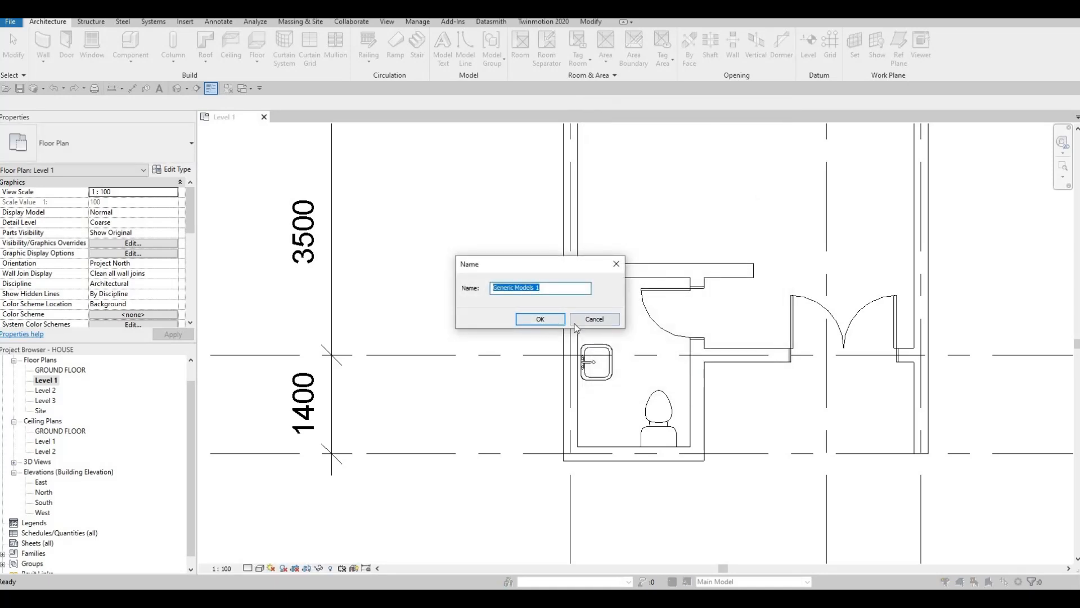
{"action": "key", "text": "Return"}
Extrude a rectangle about 609 mm wide along the full sink wall of the lower bathroom as a counter and finish the model
{"action": "left_click", "coordinate": [94, 45]}
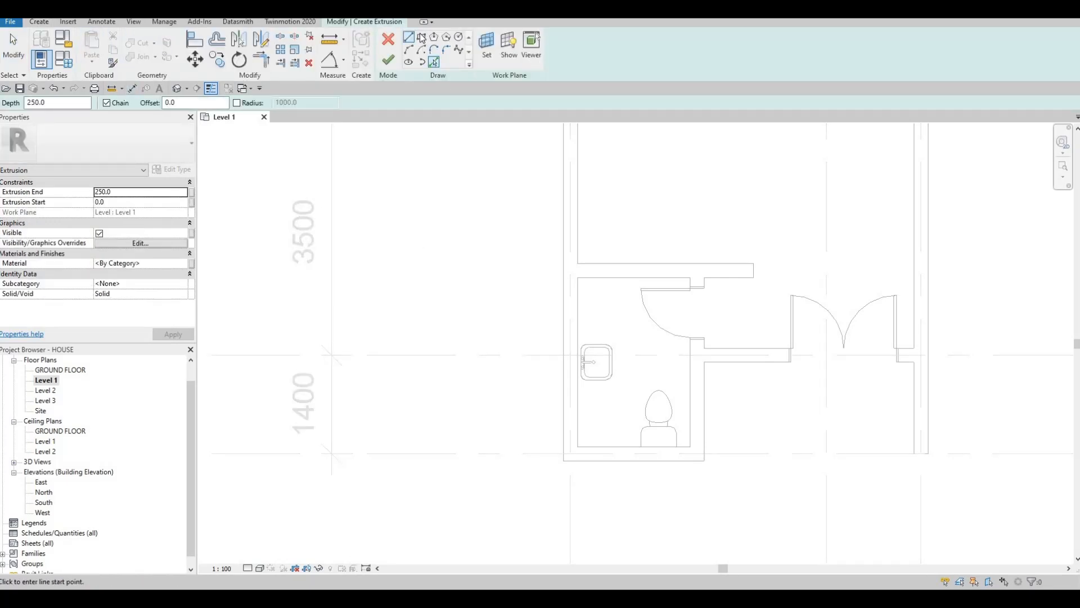
{"action": "left_click", "coordinate": [578, 277]}
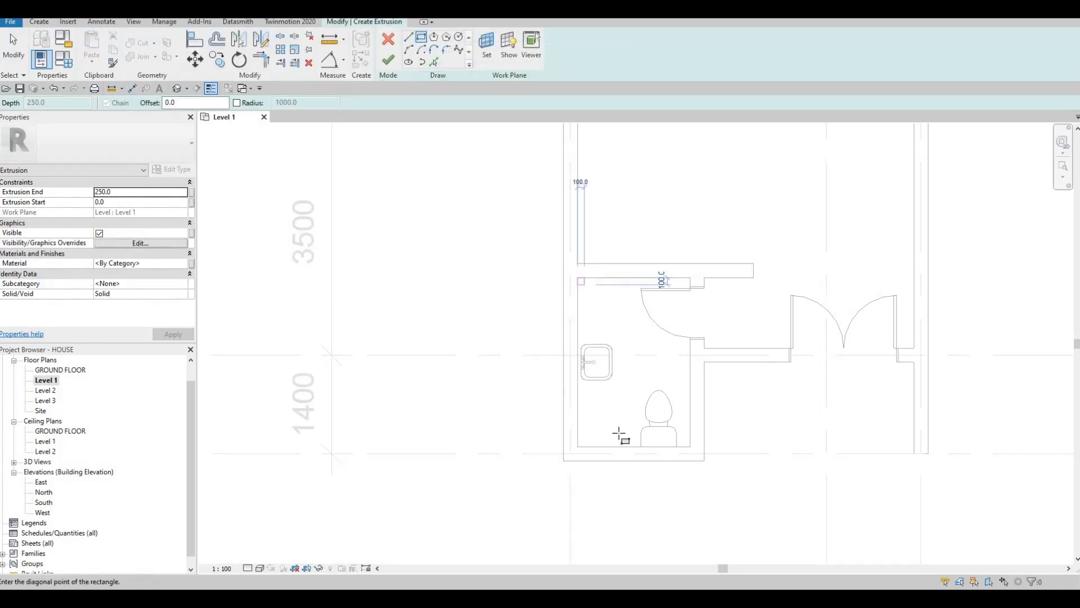
{"action": "left_click", "coordinate": [621, 446]}
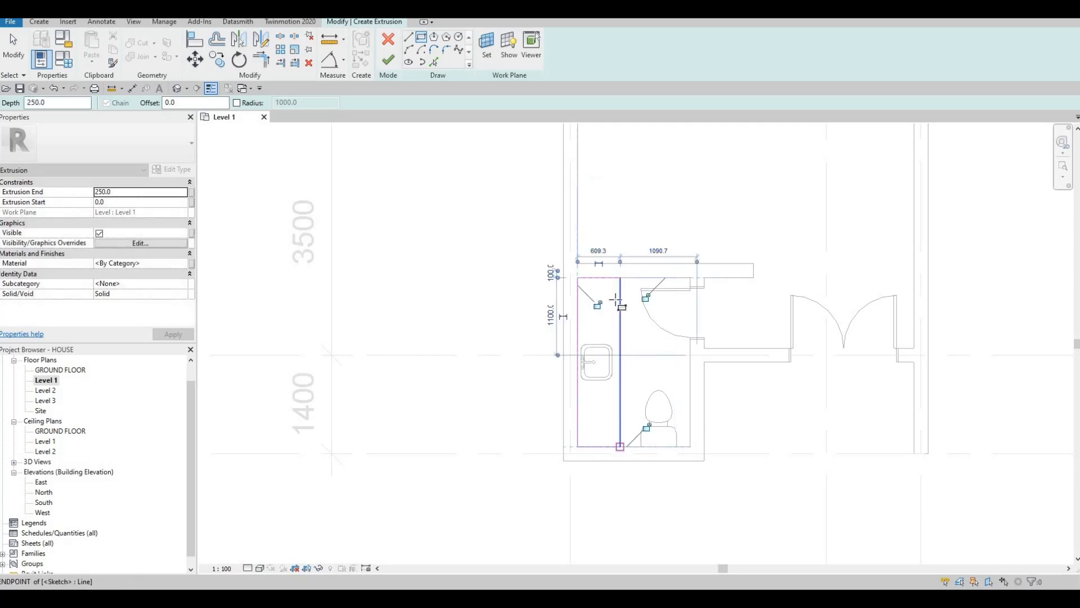
{"action": "left_click", "coordinate": [388, 61]}
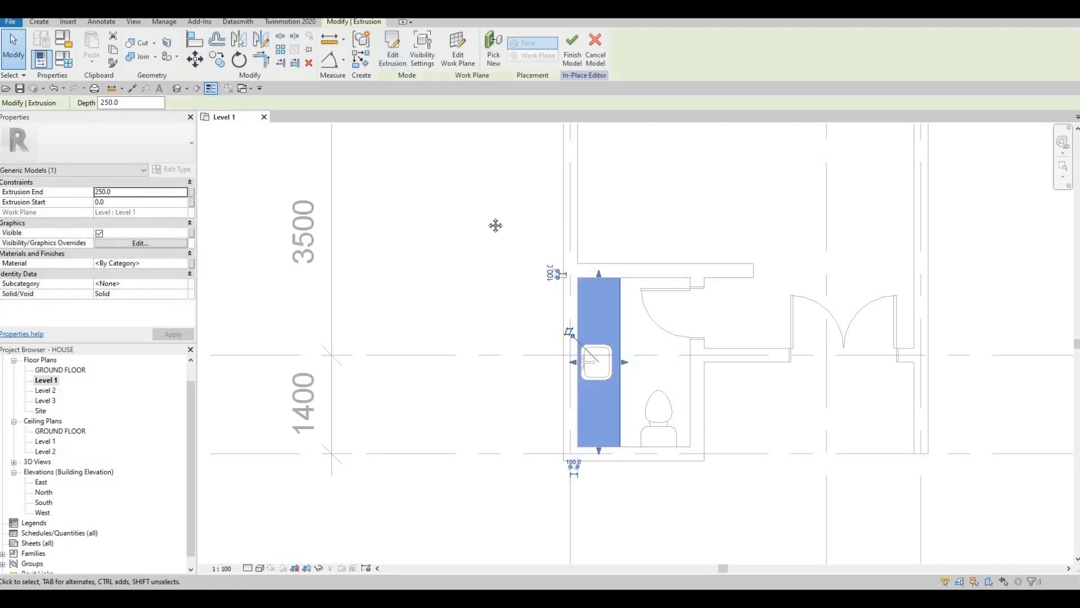
{"action": "scroll", "coordinate": [477, 226], "scroll_direction": "down", "scroll_amount": 1}
{"action": "key", "text": "Escape"}
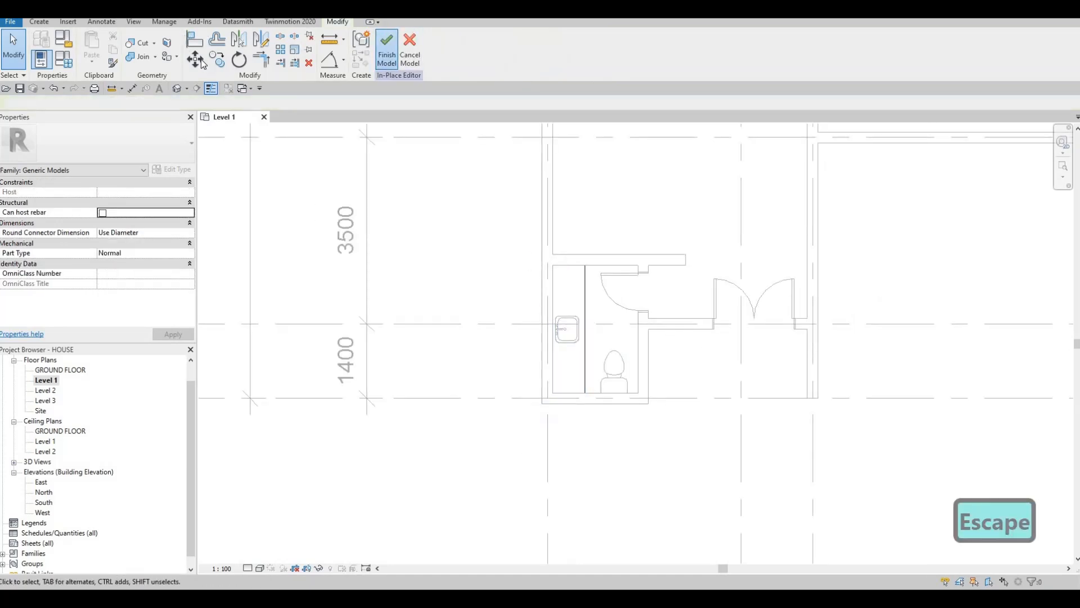
{"action": "left_click", "coordinate": [386, 52]}
{"action": "key", "text": "Escape"}
{"action": "key", "text": "Escape"}
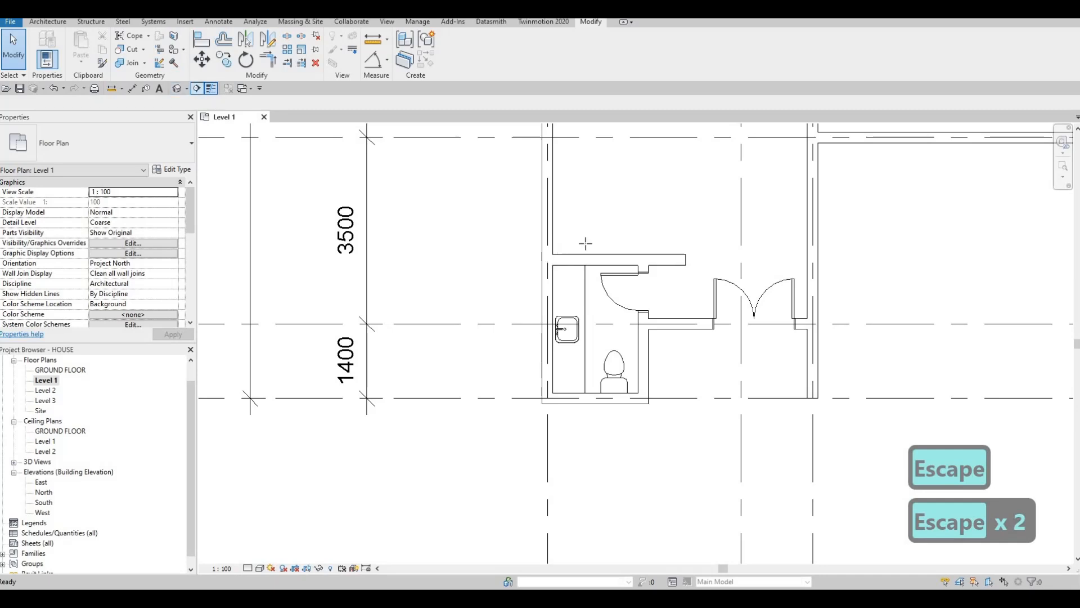
Draw a vertical building section through the lower bathroom, crossing the door swing and the toilet
{"action": "left_click", "coordinate": [196, 88]}
{"action": "left_click", "coordinate": [613, 212]}
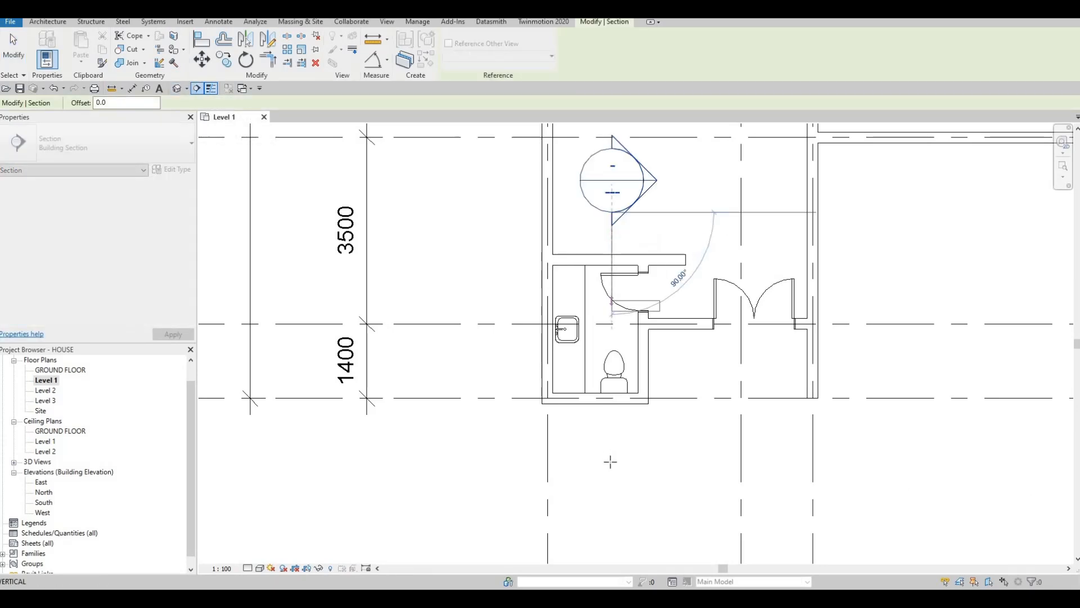
{"action": "left_click", "coordinate": [619, 453]}
{"action": "key", "text": "Escape"}
{"action": "key", "text": "Escape"}
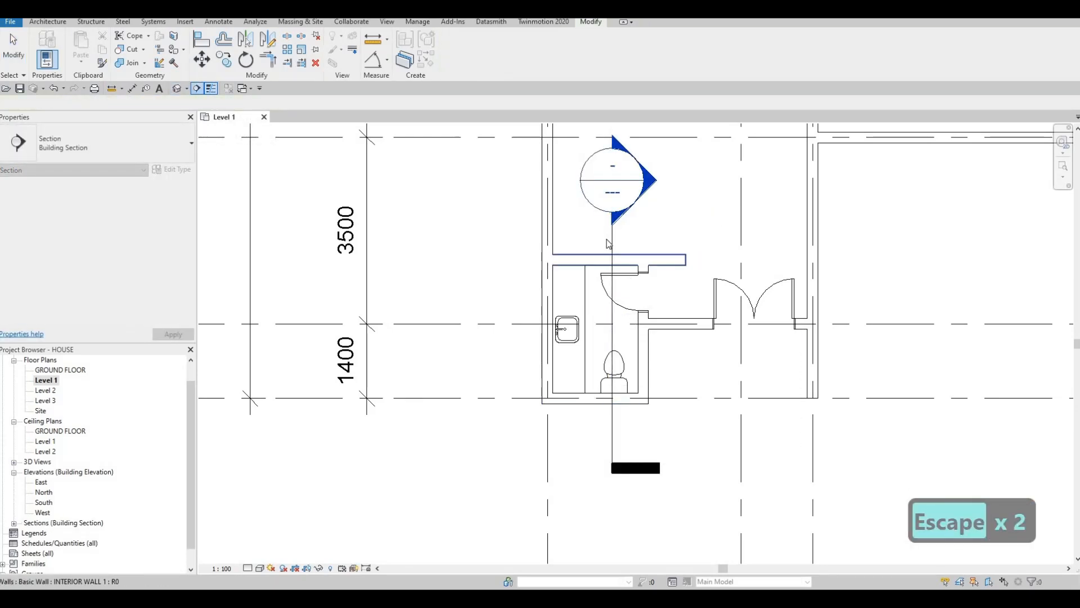
Flip the section so it looks toward the sink wall and open its view
{"action": "left_click", "coordinate": [575, 188]}
{"action": "key", "text": "Escape"}
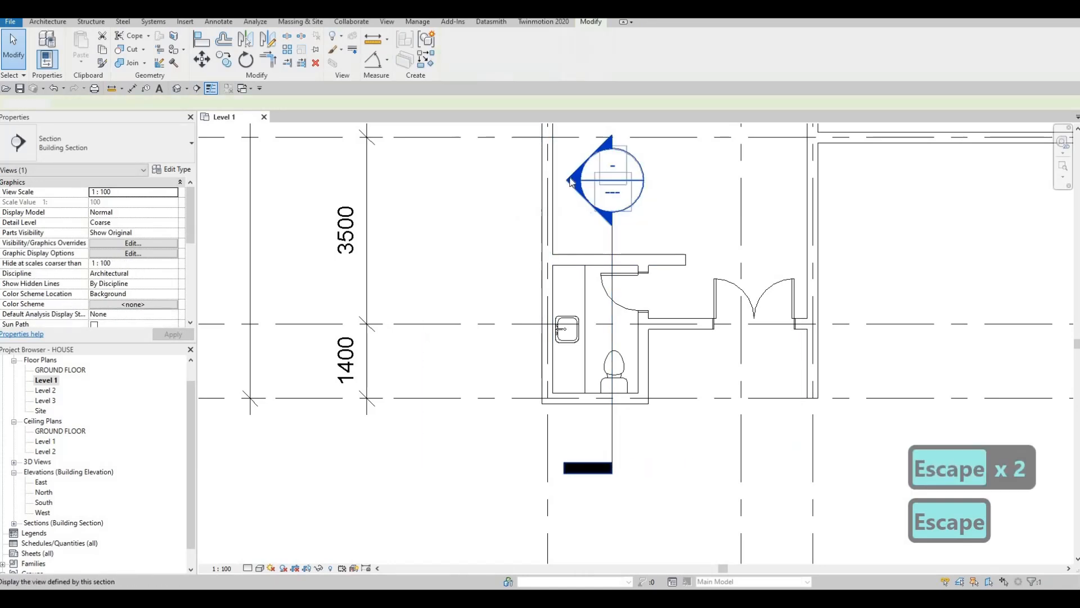
{"action": "double_click", "coordinate": [571, 182]}
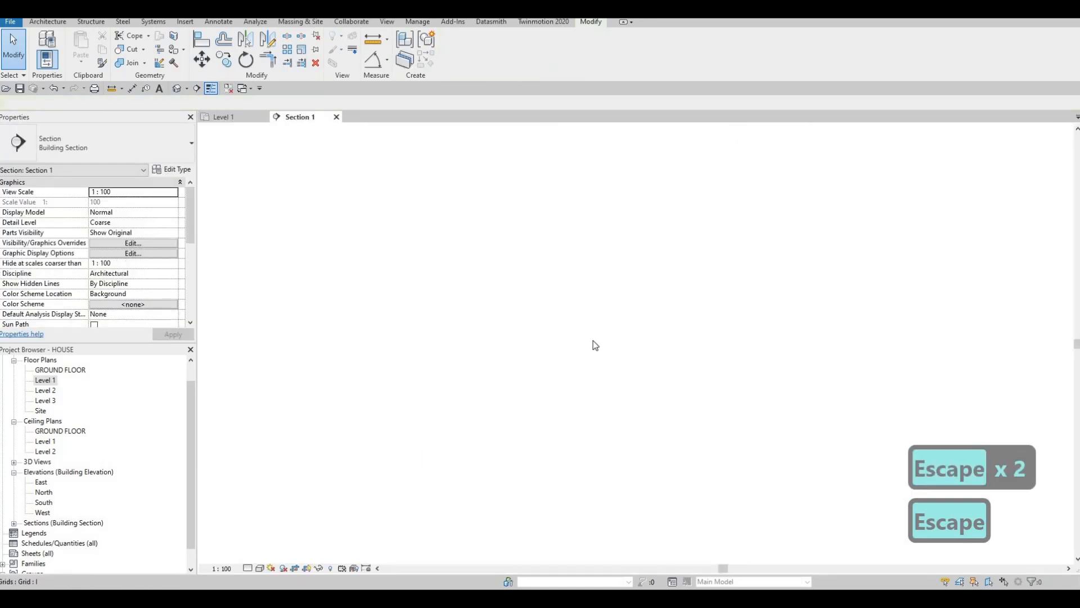
Raise the top of the counter to the underside of the sink rim, at about 750 mm
{"action": "scroll", "coordinate": [622, 380], "scroll_direction": "up", "scroll_amount": 4}
{"action": "scroll", "coordinate": [575, 364], "scroll_direction": "up", "scroll_amount": 2}
{"action": "key", "text": "Escape"}
{"action": "left_click", "coordinate": [573, 376]}
{"action": "left_click_drag", "start_coordinate": [580, 326], "coordinate": [580, 313]}
{"action": "scroll", "coordinate": [560, 315], "scroll_direction": "up", "scroll_amount": 4}
{"action": "scroll", "coordinate": [517, 284], "scroll_direction": "up", "scroll_amount": 3}
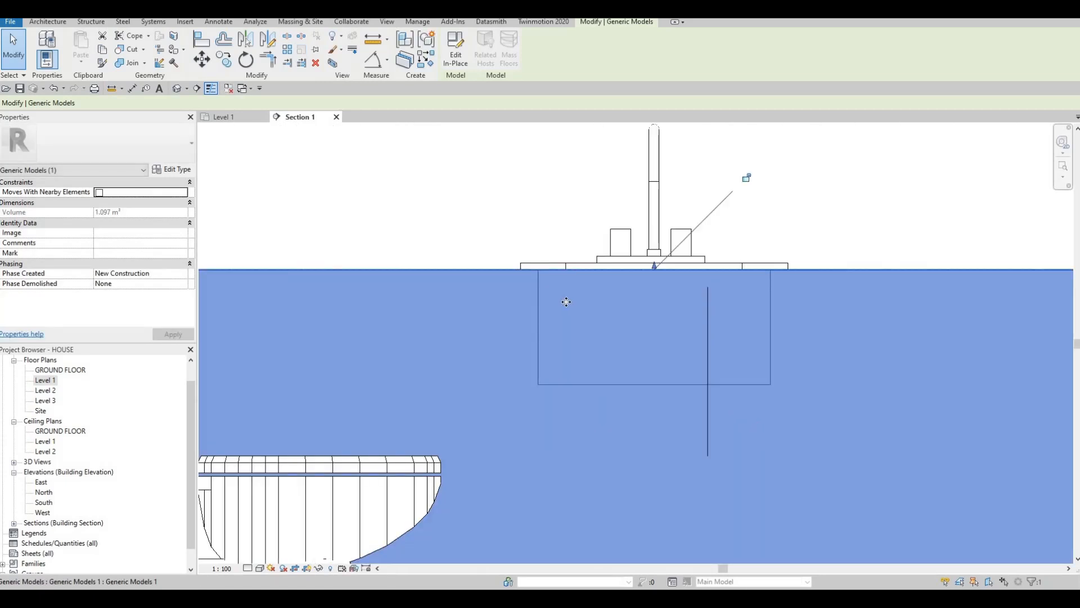
Raise the counter's underside off the floor to just below the sink basin
{"action": "middle_click_drag", "start_coordinate": [608, 397], "coordinate": [583, 338]}
{"action": "scroll", "coordinate": [582, 338], "scroll_direction": "down", "scroll_amount": 5}
{"action": "left_click_drag", "start_coordinate": [596, 422], "coordinate": [596, 316]}
{"action": "scroll", "coordinate": [615, 344], "scroll_direction": "up", "scroll_amount": 2}
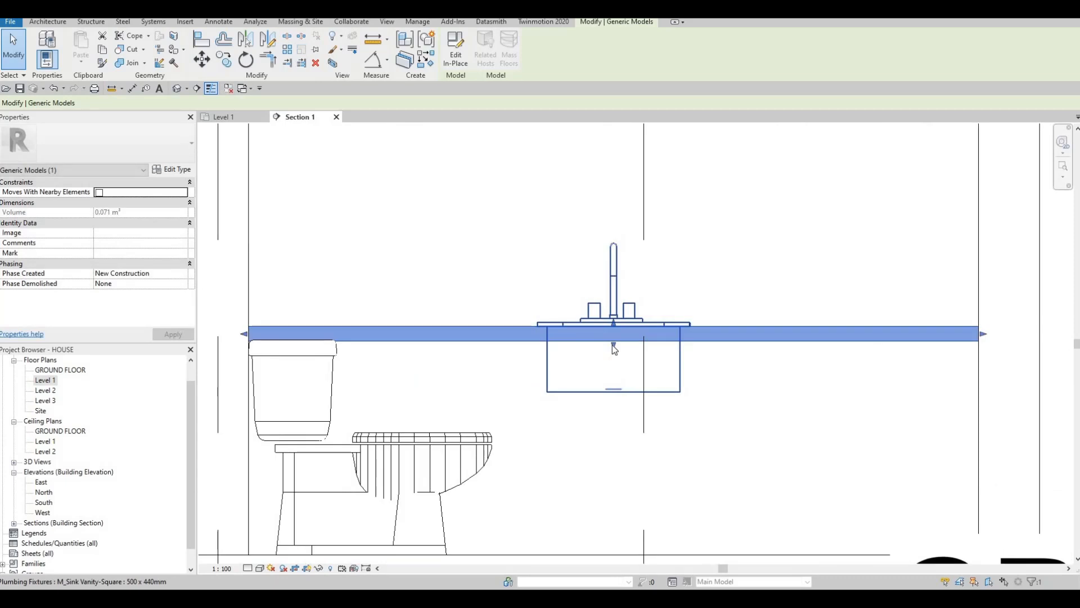
{"action": "left_click_drag", "start_coordinate": [617, 401], "coordinate": [600, 408]}
{"action": "key", "text": "Escape"}
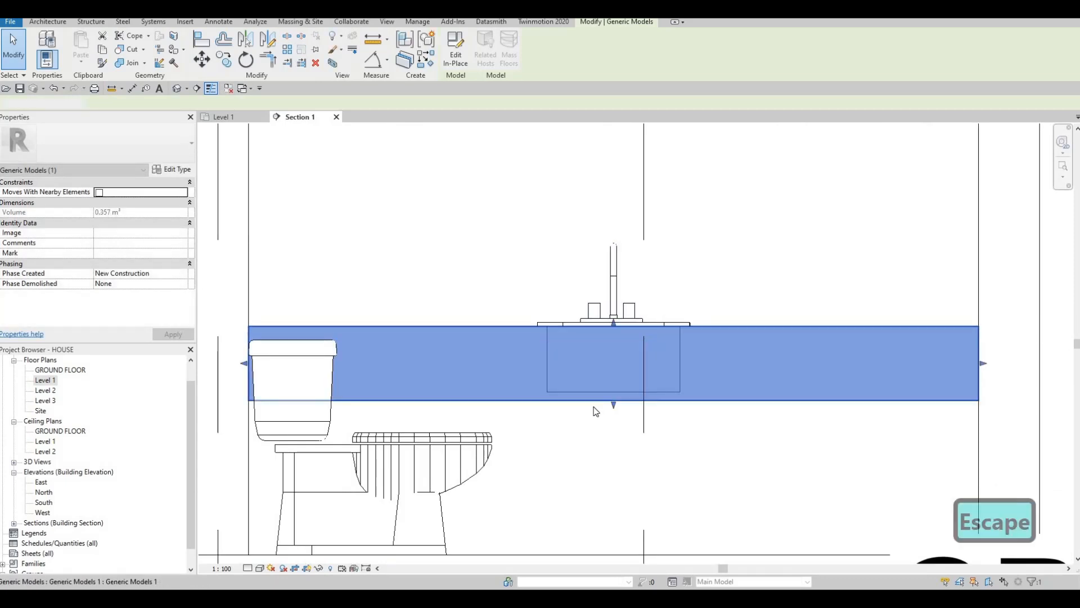
Lower the counter's underside slightly further, giving the counter a depth of about 279 mm
{"action": "scroll", "coordinate": [604, 411], "scroll_direction": "down", "scroll_amount": 2}
{"action": "left_click", "coordinate": [602, 408]}
{"action": "key", "text": "Escape"}
{"action": "left_click", "coordinate": [613, 397]}
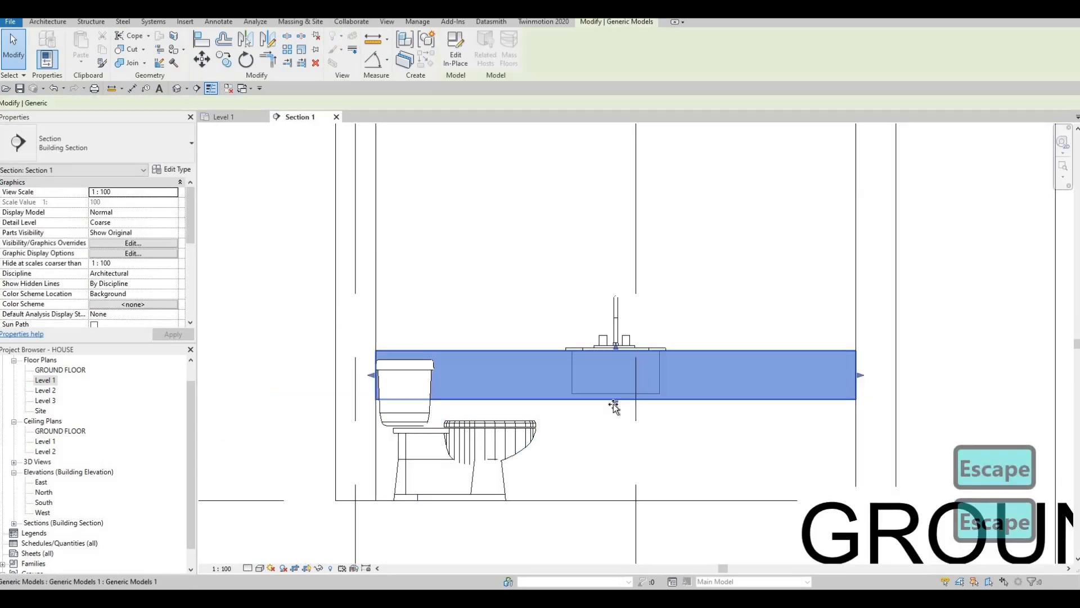
{"action": "left_click_drag", "start_coordinate": [615, 410], "coordinate": [615, 417]}
{"action": "key", "text": "Escape"}
{"action": "key", "text": "Escape"}
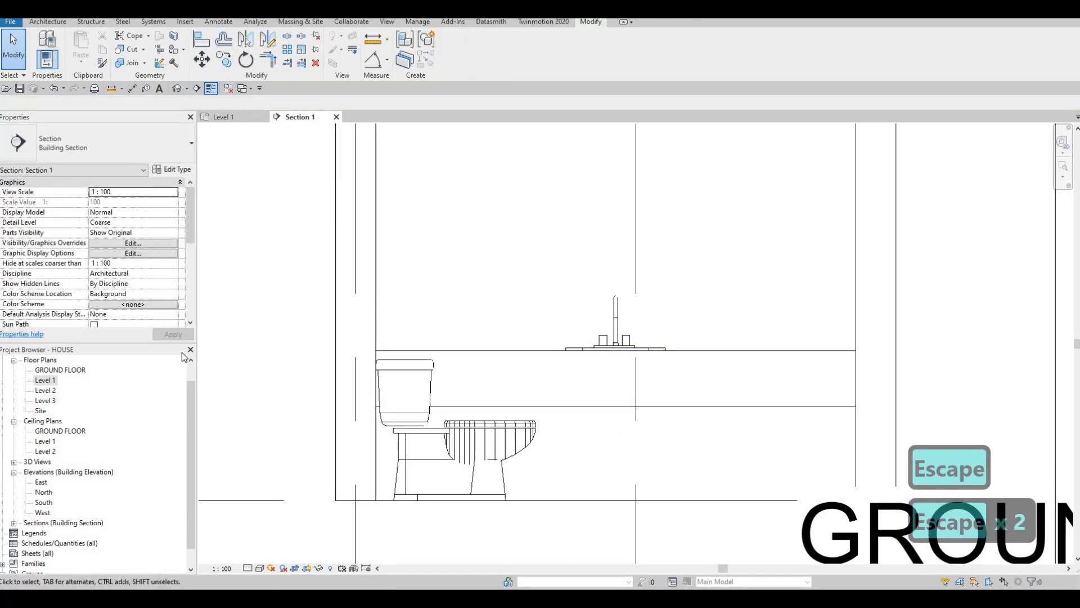
Return to the Level 1 plan, open the counter for in-place editing and select its extrusion
{"action": "key", "text": "ctrl+Tab"}
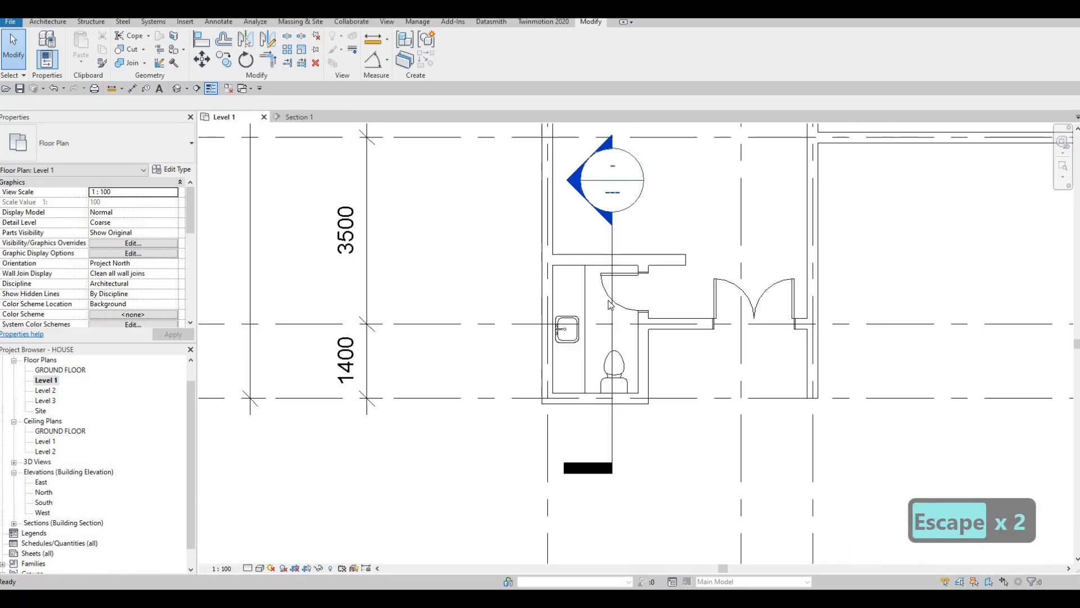
{"action": "key", "text": "Escape"}
{"action": "left_click", "coordinate": [559, 280]}
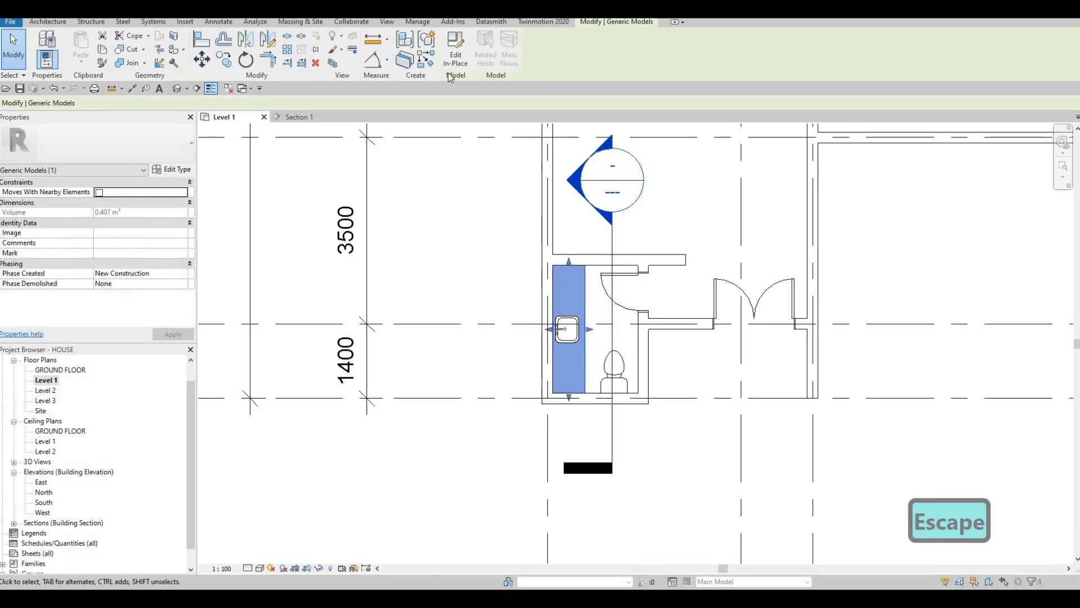
{"action": "double_click", "coordinate": [559, 280]}
{"action": "left_click", "coordinate": [565, 284]}
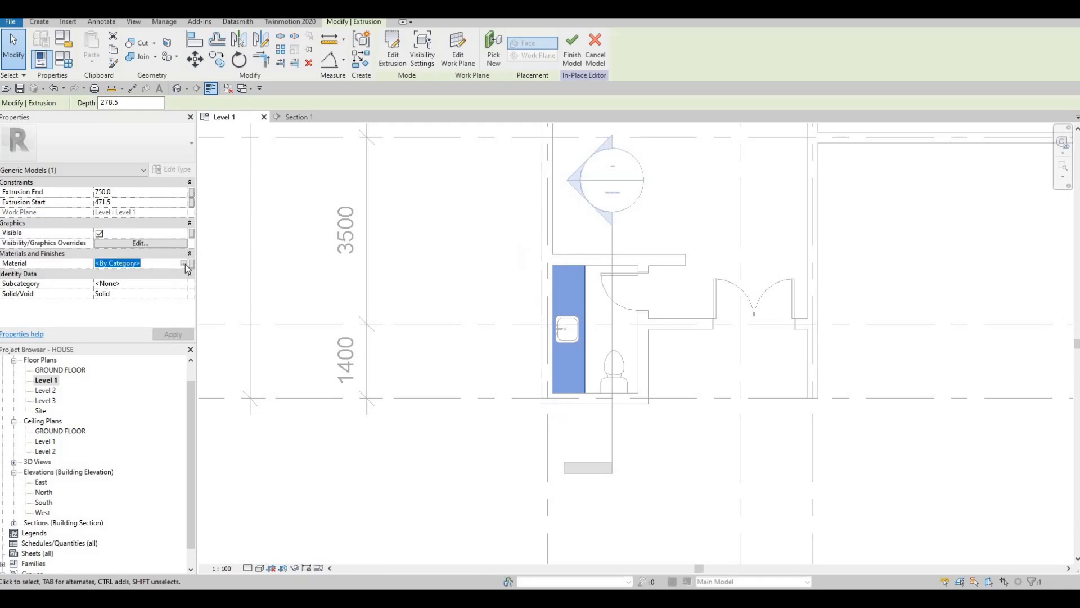
Add Glulam 24c from the Wood category of AEC Materials to the project and assign it to the counter extrusion
{"action": "left_click", "coordinate": [186, 263]}
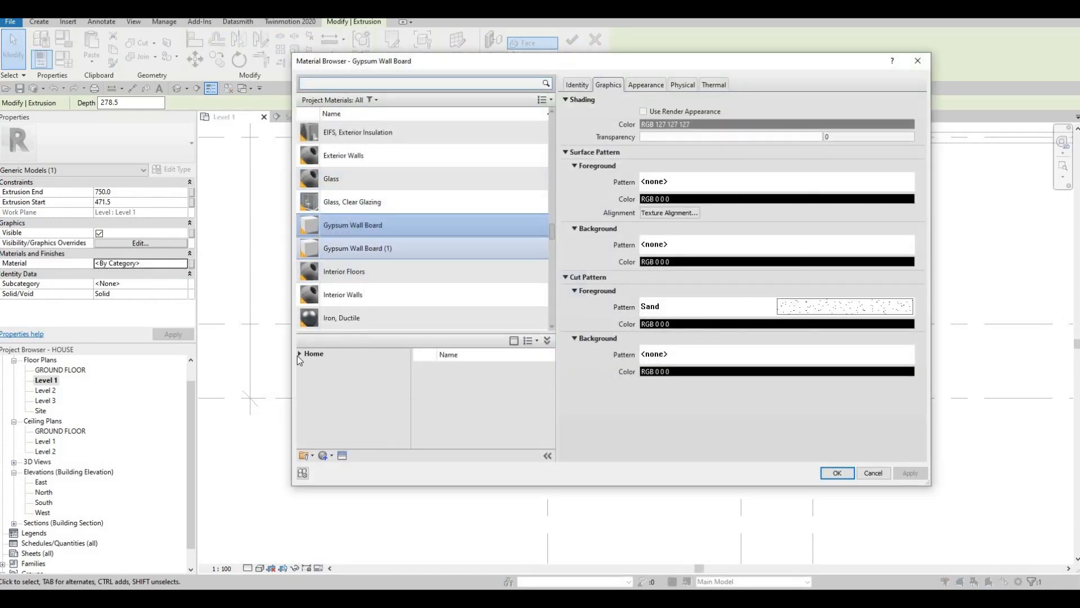
{"action": "left_click", "coordinate": [298, 353]}
{"action": "scroll", "coordinate": [344, 420], "scroll_direction": "down", "scroll_amount": 4}
{"action": "left_click", "coordinate": [334, 439]}
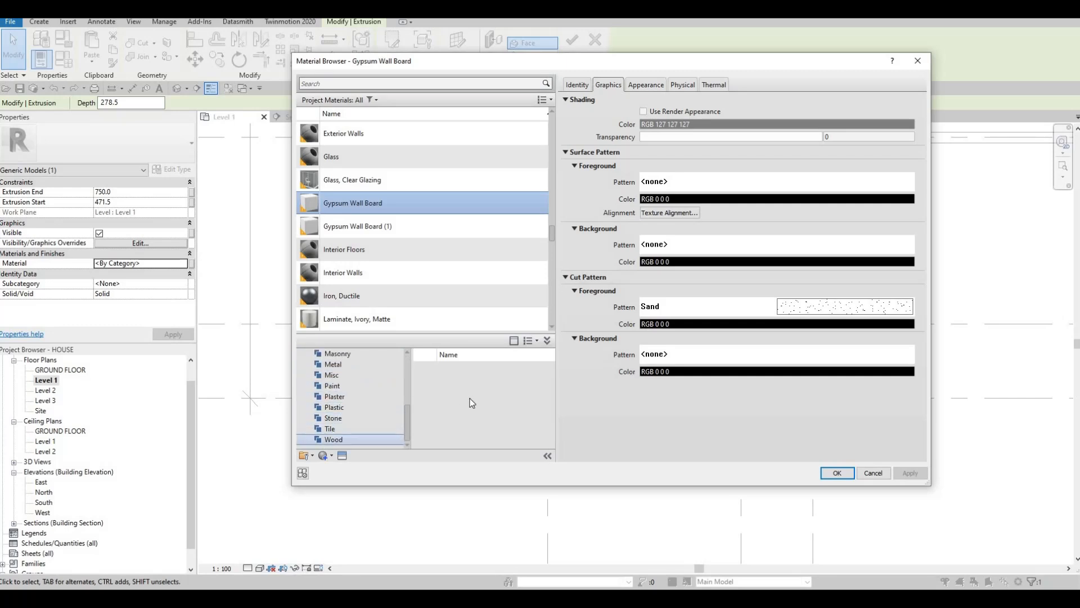
{"action": "scroll", "coordinate": [525, 417], "scroll_direction": "down", "scroll_amount": 5}
{"action": "scroll", "coordinate": [525, 417], "scroll_direction": "up", "scroll_amount": 4}
{"action": "scroll", "coordinate": [528, 435], "scroll_direction": "down", "scroll_amount": 1}
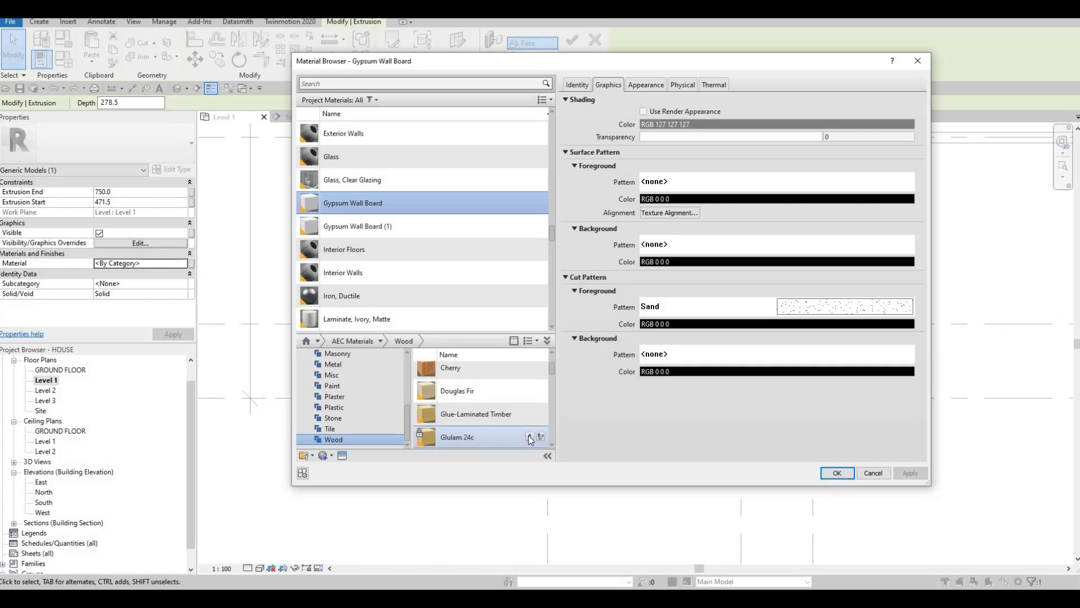
{"action": "left_click", "coordinate": [538, 436]}
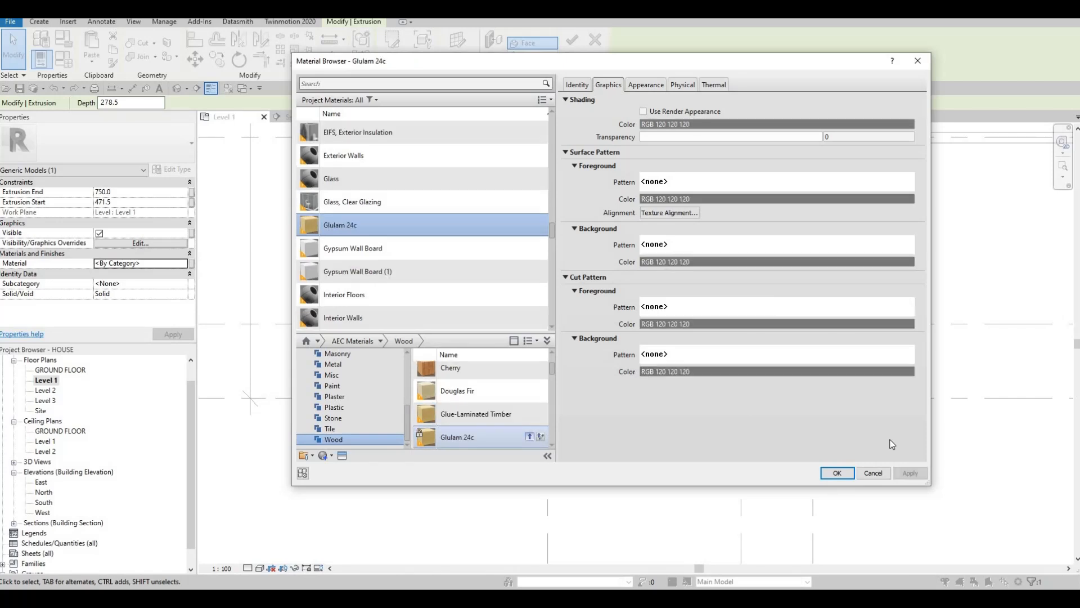
{"action": "left_click", "coordinate": [838, 479]}
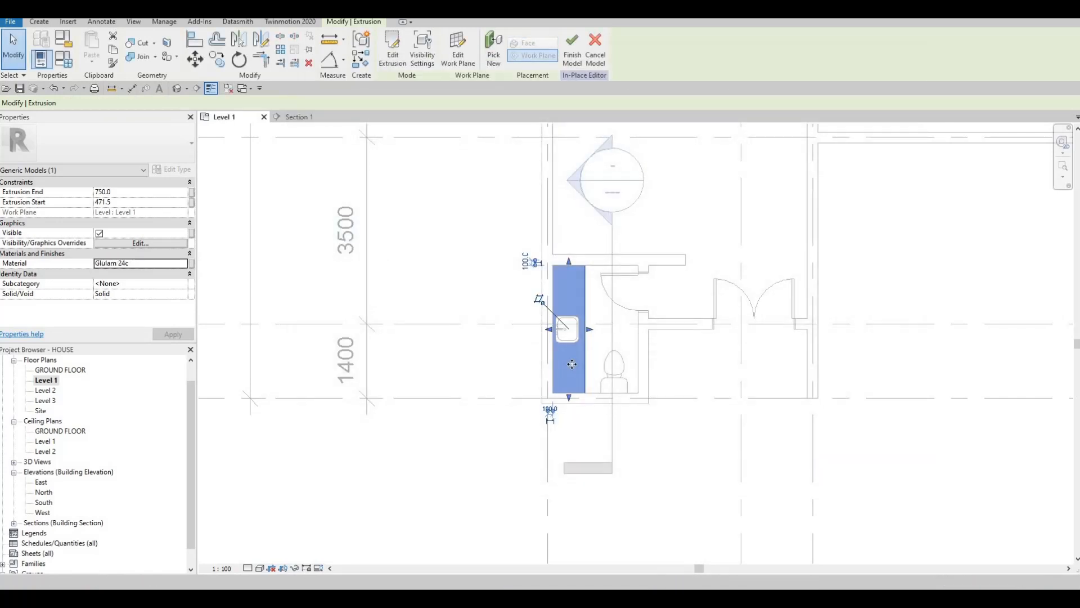
Sketch a rectangular void extrusion over the sink basin in the Level 1 plan, with corners on the sink's rounded outer corners
{"action": "scroll", "coordinate": [562, 302], "scroll_direction": "up", "scroll_amount": 5}
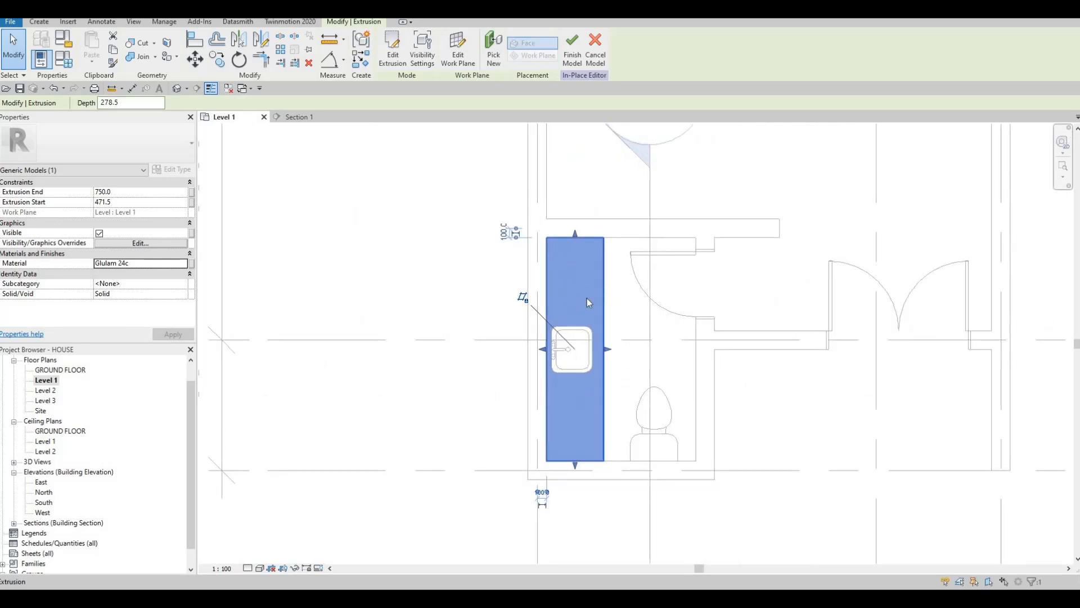
{"action": "key", "text": "Escape"}
{"action": "key", "text": "Escape"}
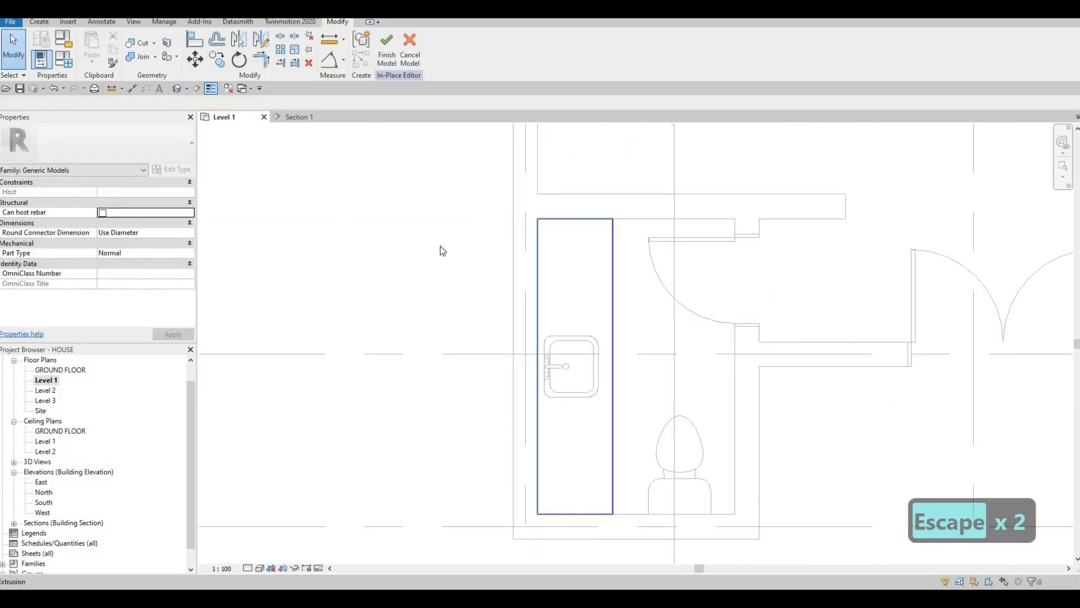
{"action": "left_click", "coordinate": [39, 23]}
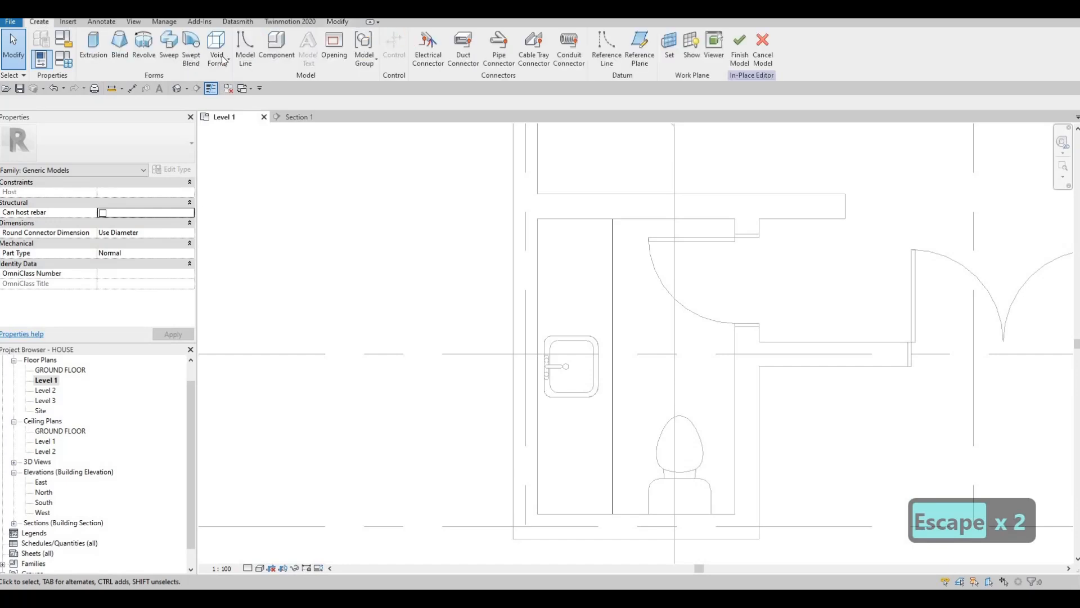
{"action": "left_click", "coordinate": [216, 48]}
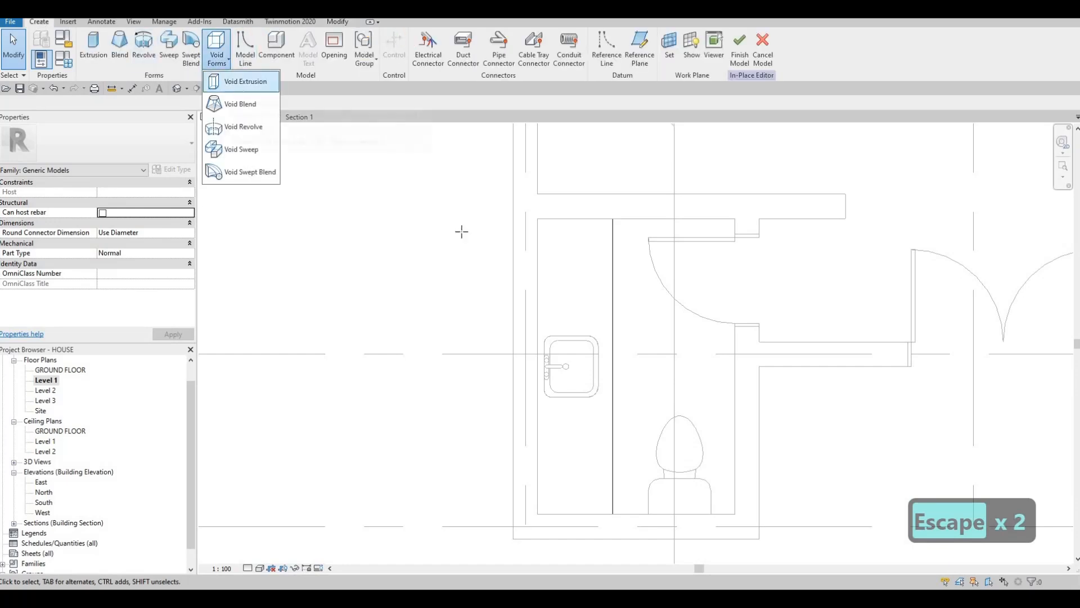
{"action": "left_click", "coordinate": [239, 82]}
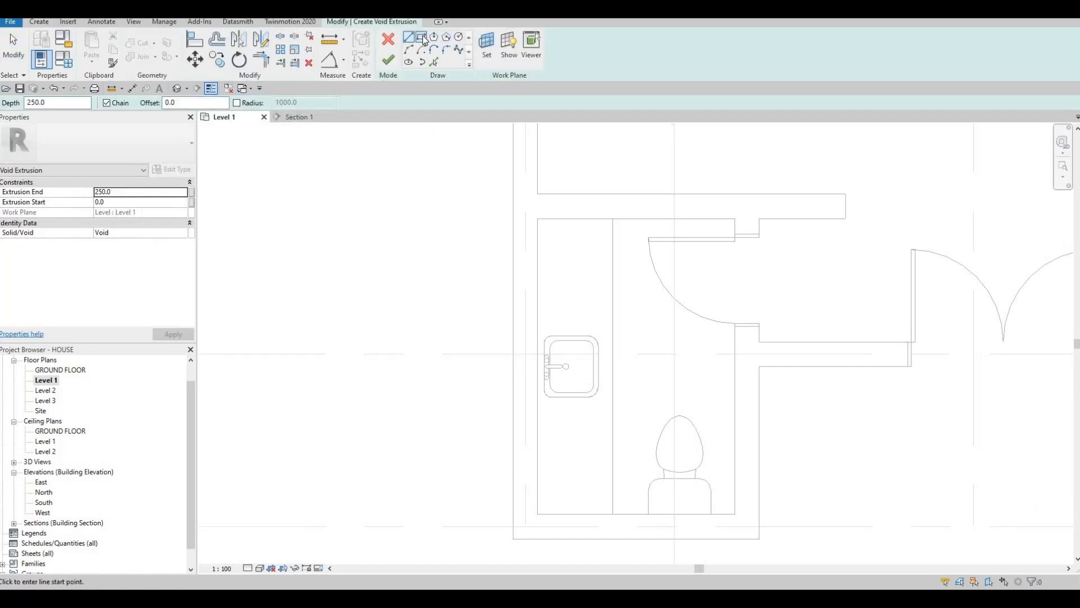
{"action": "scroll", "coordinate": [531, 367], "scroll_direction": "up", "scroll_amount": 6}
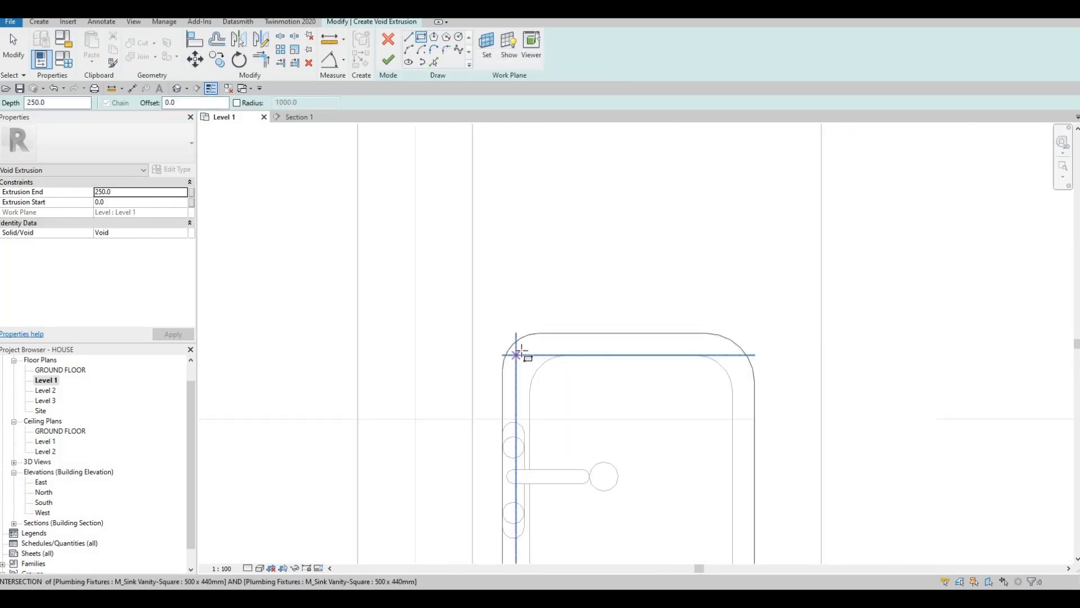
{"action": "scroll", "coordinate": [518, 349], "scroll_direction": "up", "scroll_amount": 3}
{"action": "left_click", "coordinate": [518, 349]}
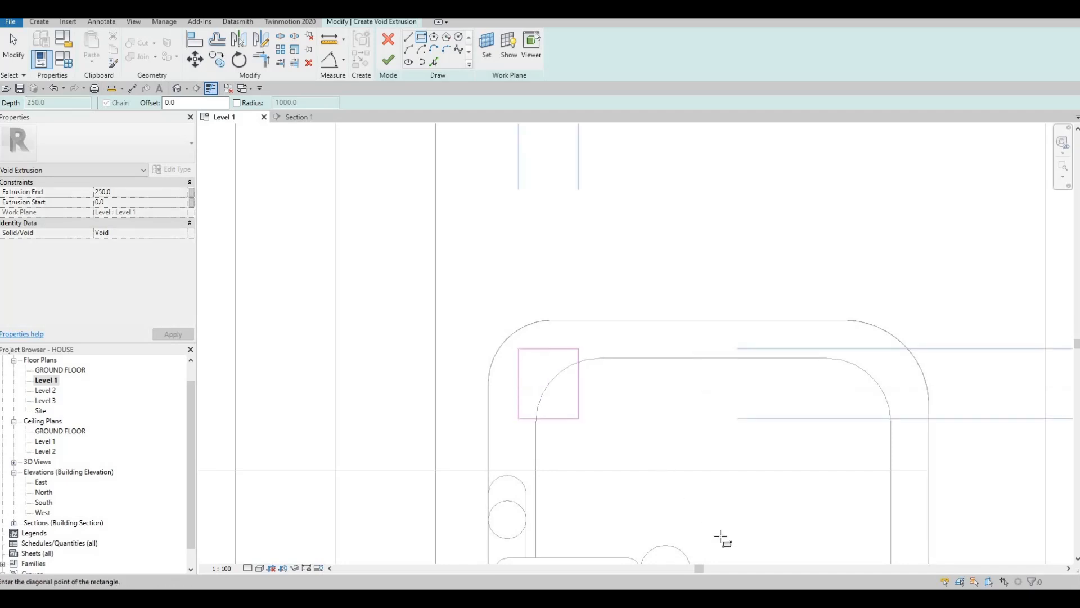
{"action": "scroll", "coordinate": [767, 461], "scroll_direction": "down", "scroll_amount": 3}
{"action": "scroll", "coordinate": [798, 499], "scroll_direction": "up", "scroll_amount": 2}
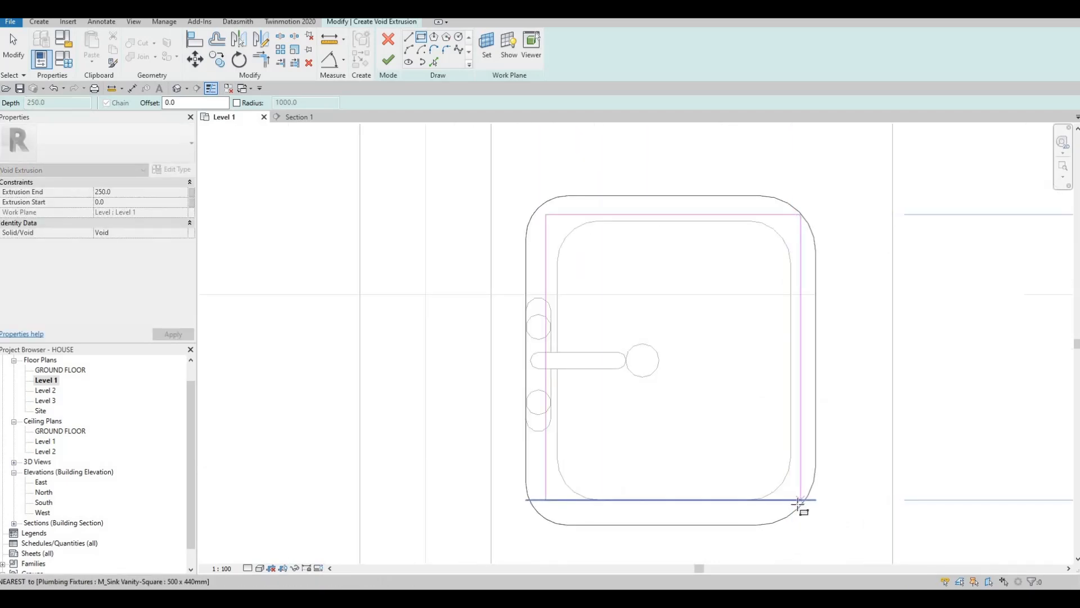
{"action": "scroll", "coordinate": [798, 506], "scroll_direction": "up", "scroll_amount": 2}
{"action": "left_click", "coordinate": [797, 504]}
{"action": "scroll", "coordinate": [725, 434], "scroll_direction": "down", "scroll_amount": 3}
{"action": "key", "text": "Escape"}
{"action": "key", "text": "Escape"}
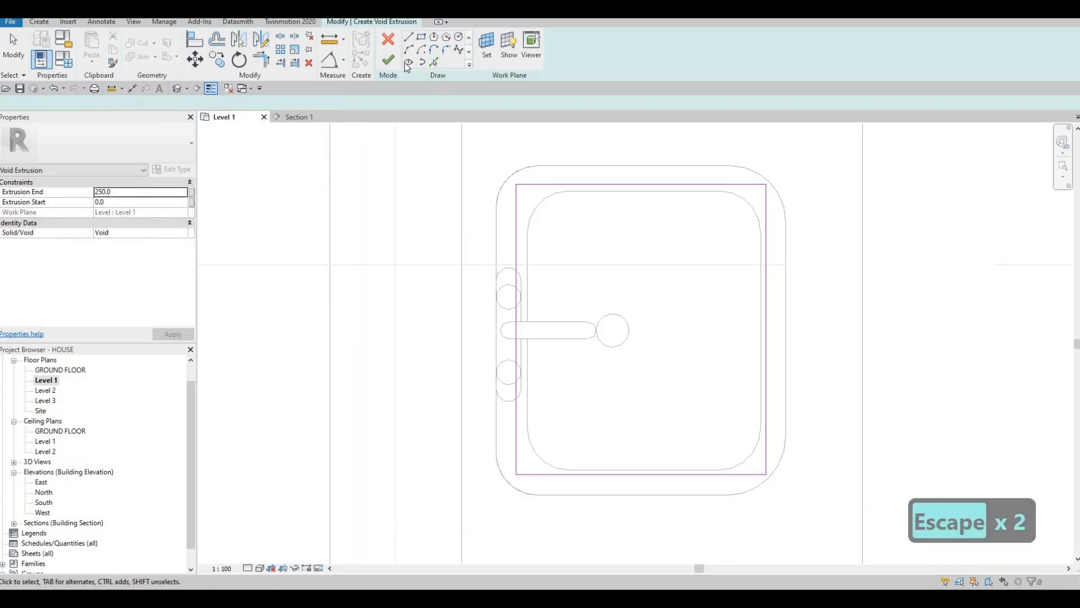
In Section 1, extend the void up to the counter top at 750 mm and raise its underside to 496.5 mm
{"action": "scroll", "coordinate": [498, 250], "scroll_direction": "down", "scroll_amount": 6}
{"action": "left_click", "coordinate": [295, 118]}
{"action": "left_click_drag", "start_coordinate": [616, 446], "coordinate": [624, 353]}
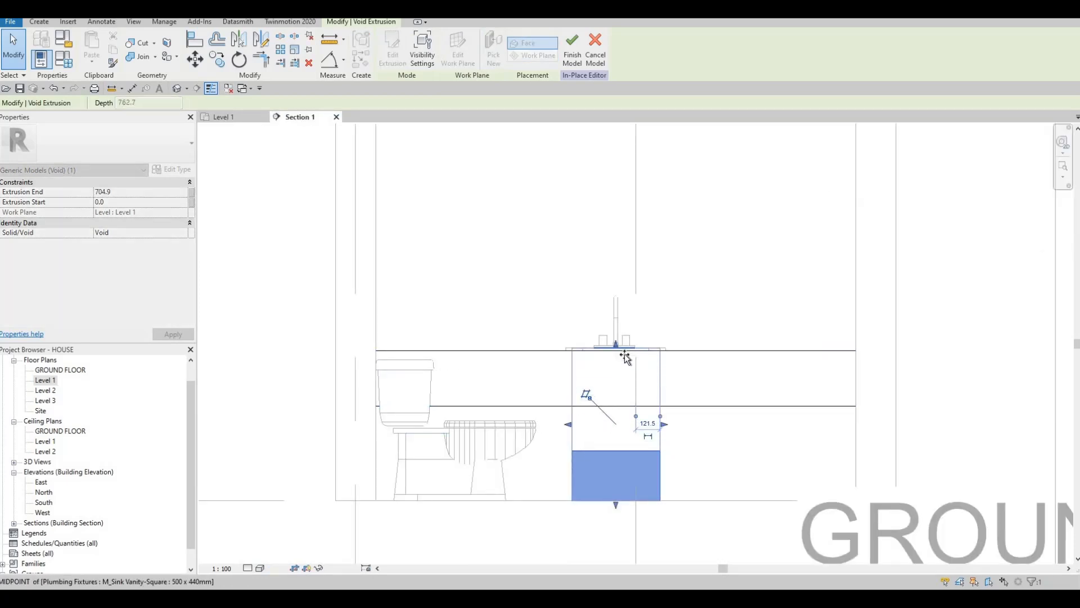
{"action": "left_click_drag", "start_coordinate": [621, 512], "coordinate": [634, 367]}
{"action": "scroll", "coordinate": [636, 361], "scroll_direction": "up", "scroll_amount": 3}
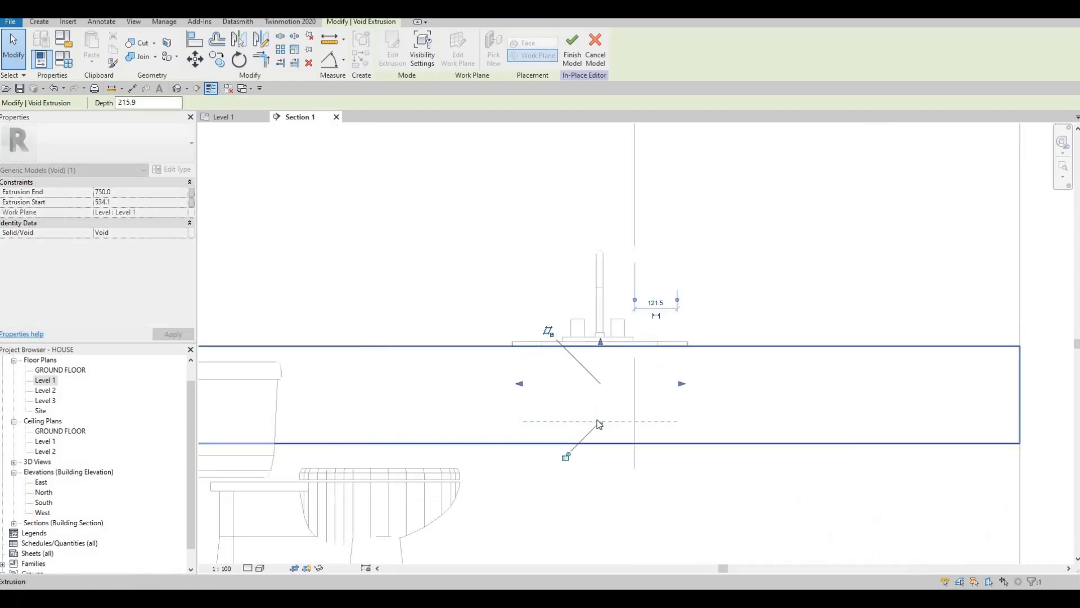
{"action": "left_click_drag", "start_coordinate": [601, 436], "coordinate": [601, 449]}
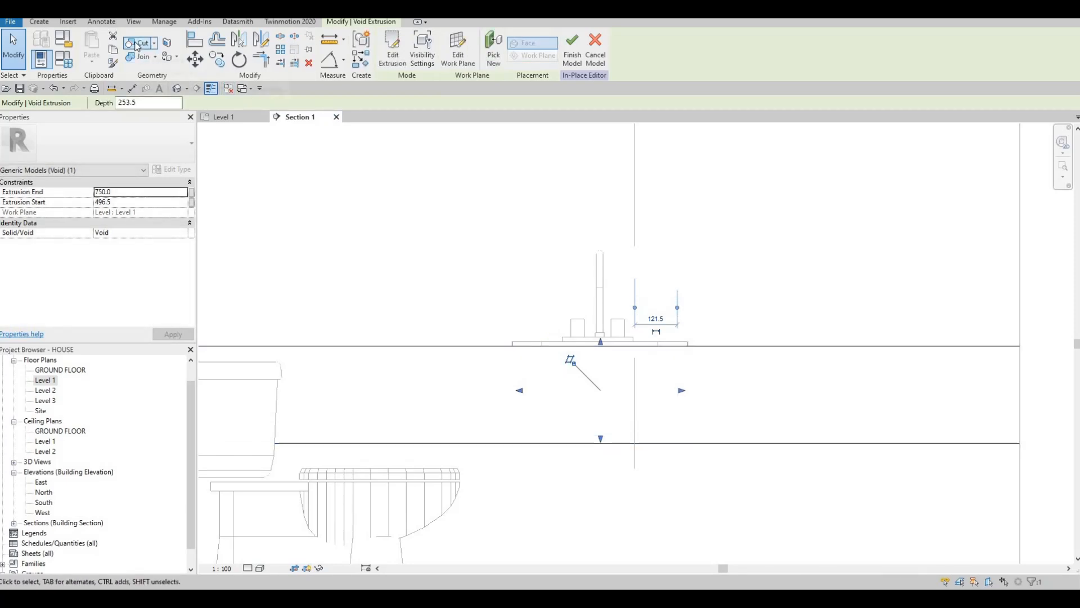
Try to cut the counter with the void, and finish the in-place model by deleting the void that cuts nothing
{"action": "left_click", "coordinate": [137, 44]}
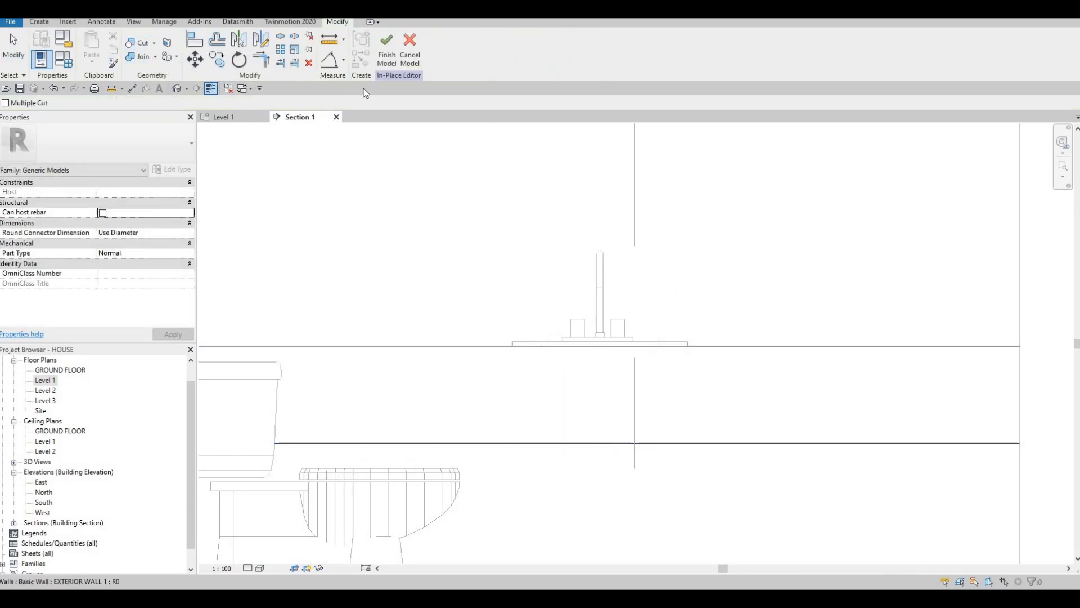
{"action": "left_click", "coordinate": [384, 48]}
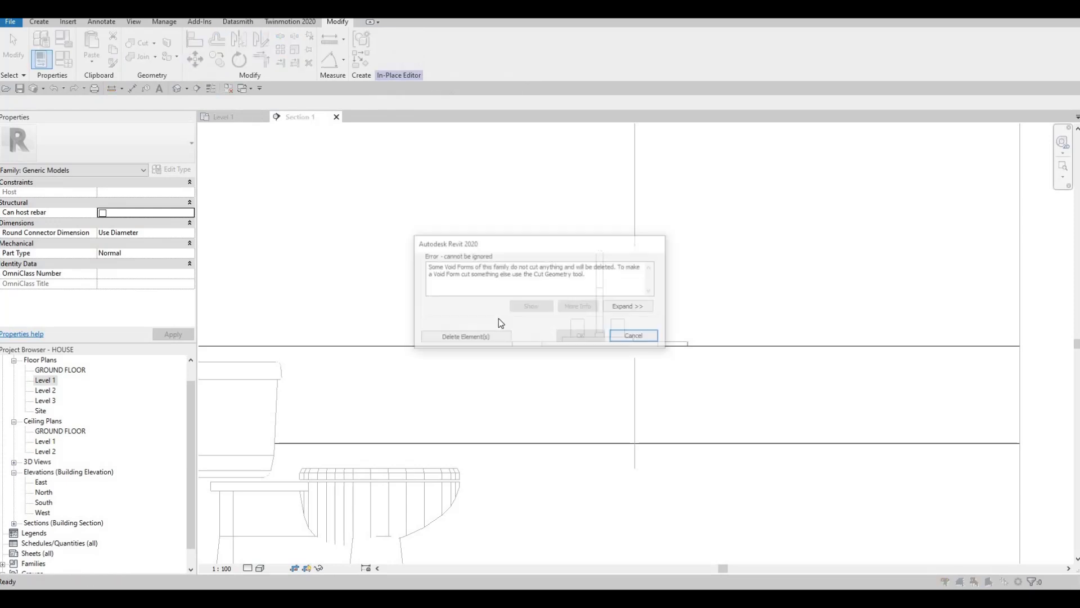
{"action": "key", "text": "Escape"}
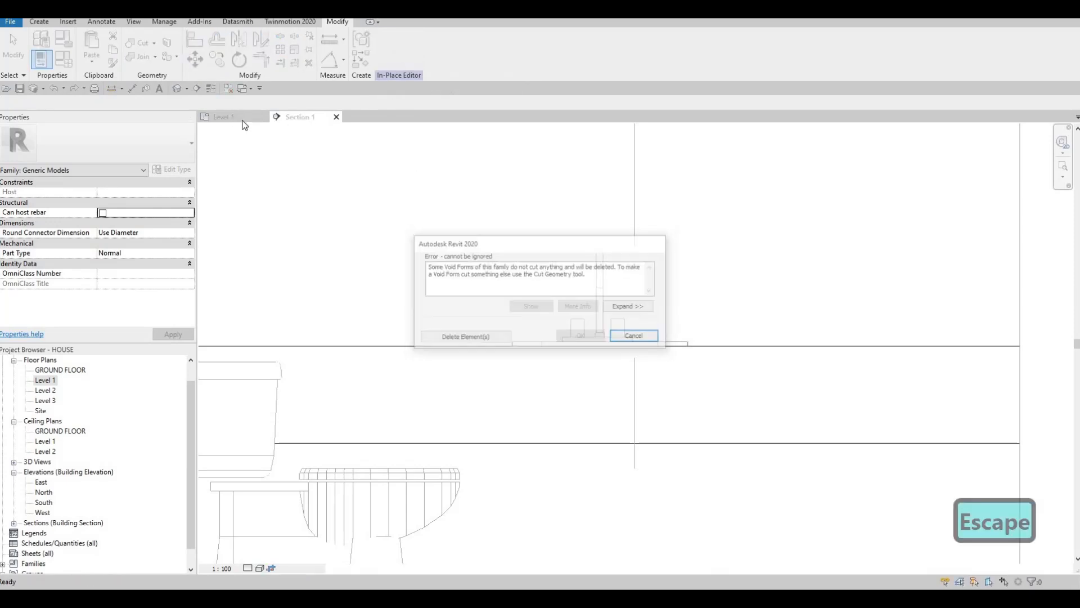
{"action": "scroll", "coordinate": [518, 250], "scroll_direction": "up", "scroll_amount": 3}
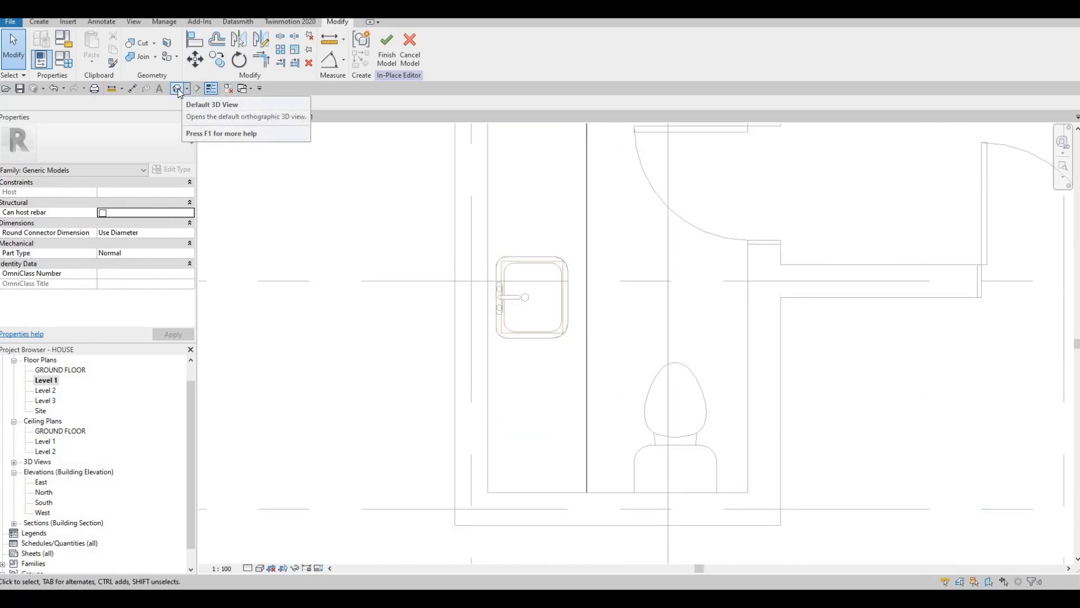
{"action": "left_click", "coordinate": [139, 45]}
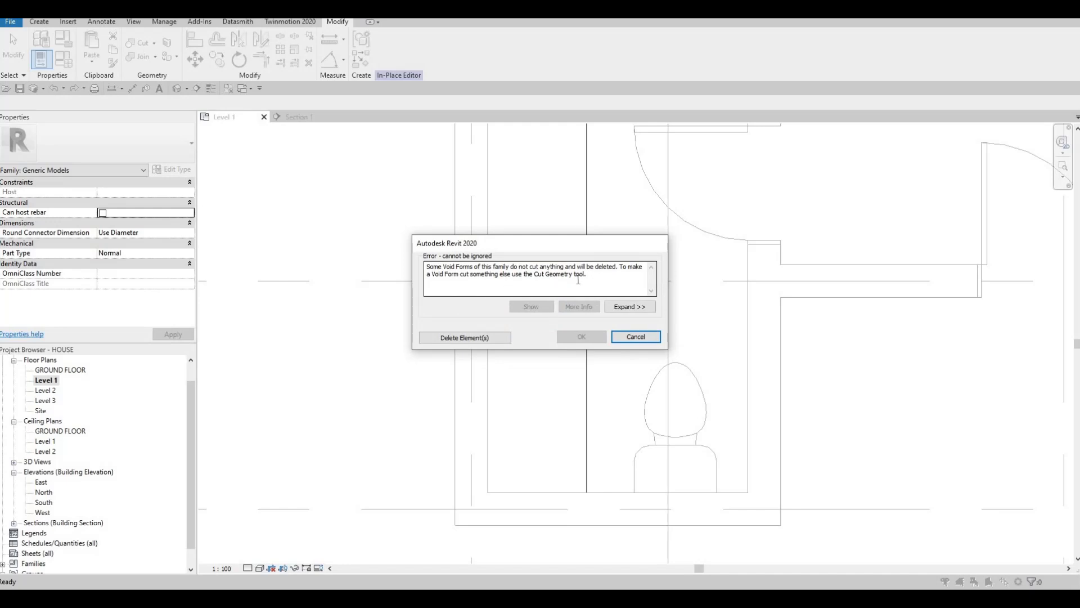
{"action": "left_click", "coordinate": [467, 337]}
{"action": "key", "text": "Escape"}
{"action": "key", "text": "Escape"}
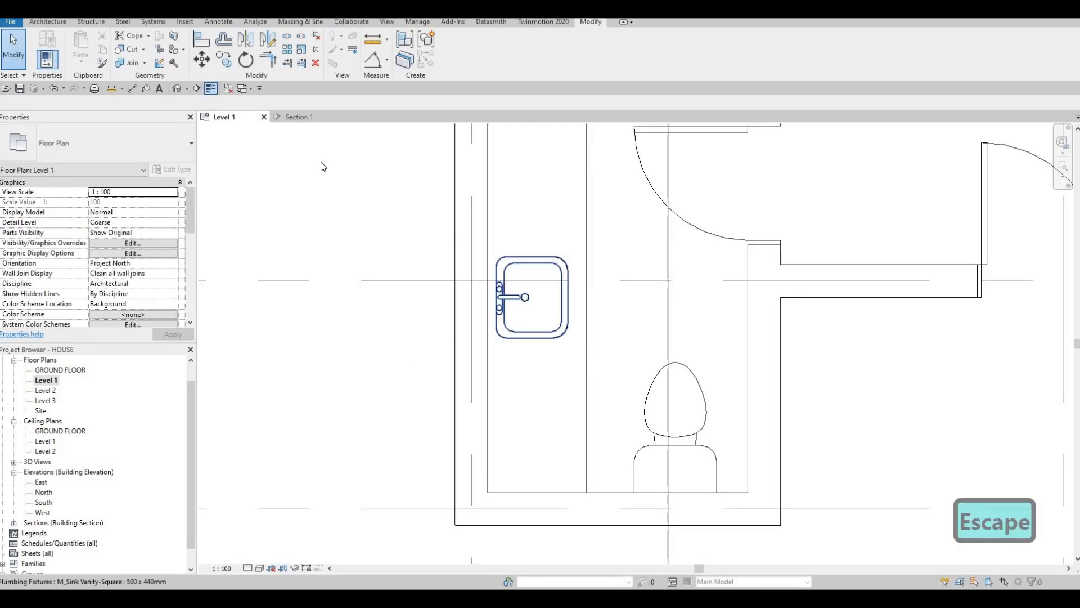
Select the counter in the 3D view, open it for in-place editing and return to the Level 1 plan
{"action": "scroll", "coordinate": [321, 164], "scroll_direction": "down", "scroll_amount": 2}
{"action": "left_click", "coordinate": [297, 117]}
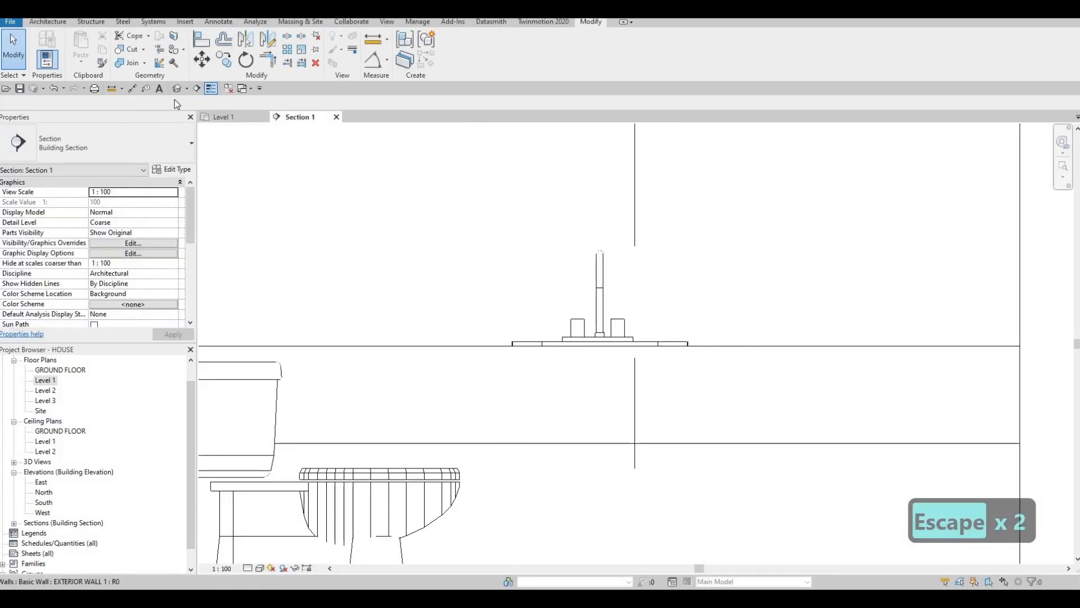
{"action": "middle_click_drag", "start_coordinate": [668, 434], "coordinate": [547, 337], "text": "shift"}
{"action": "scroll", "coordinate": [535, 281], "scroll_direction": "up", "scroll_amount": 5}
{"action": "middle_click_drag", "start_coordinate": [643, 437], "coordinate": [503, 205], "text": "shift"}
{"action": "scroll", "coordinate": [482, 347], "scroll_direction": "up", "scroll_amount": 5}
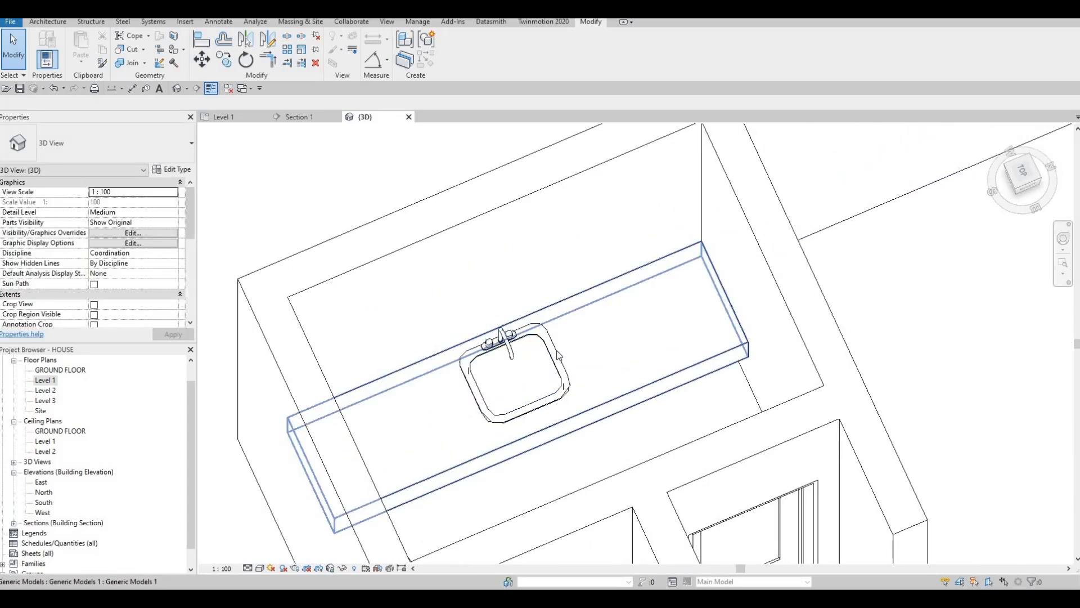
{"action": "left_click", "coordinate": [657, 265]}
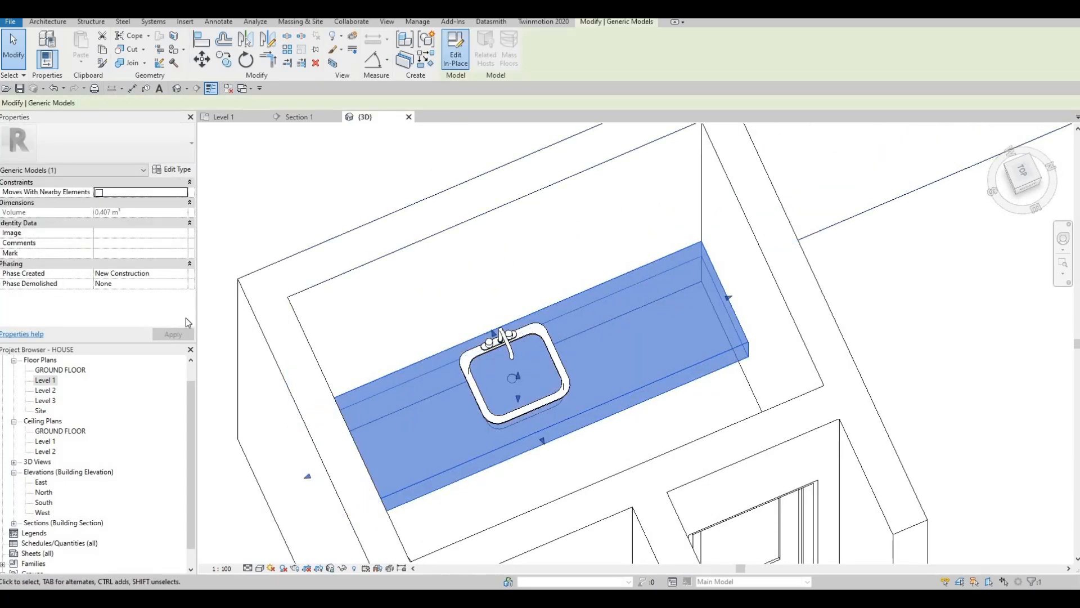
{"action": "double_click", "coordinate": [47, 380]}
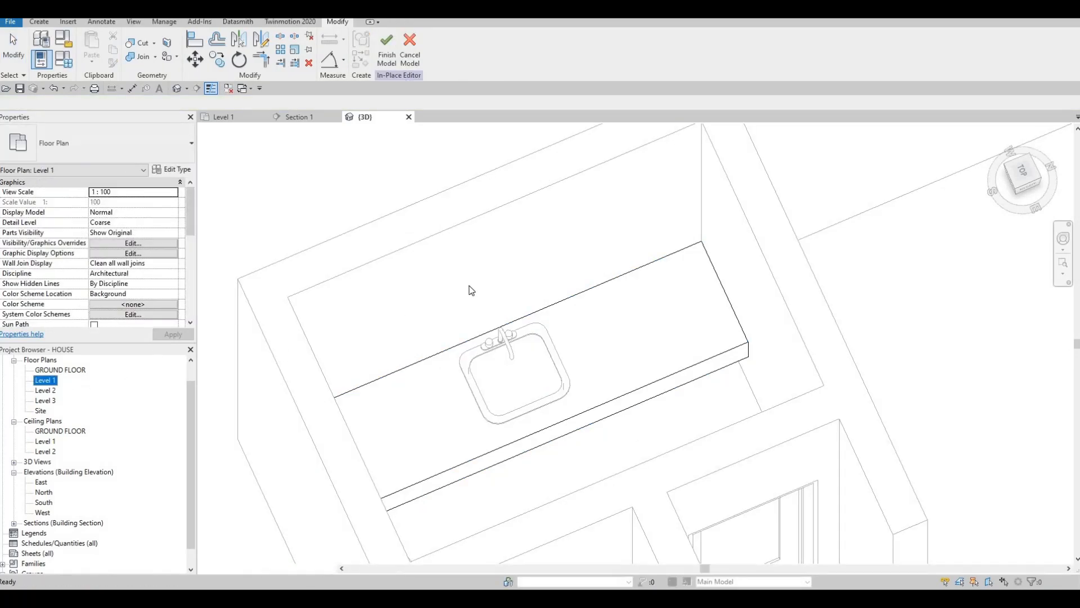
Create a rectangular void extrusion over the sink basin, spanning diagonally between the sink's rounded outer corners
{"action": "left_click", "coordinate": [39, 22]}
{"action": "left_click", "coordinate": [217, 56]}
{"action": "left_click", "coordinate": [247, 79]}
{"action": "scroll", "coordinate": [475, 284], "scroll_direction": "up", "scroll_amount": 2}
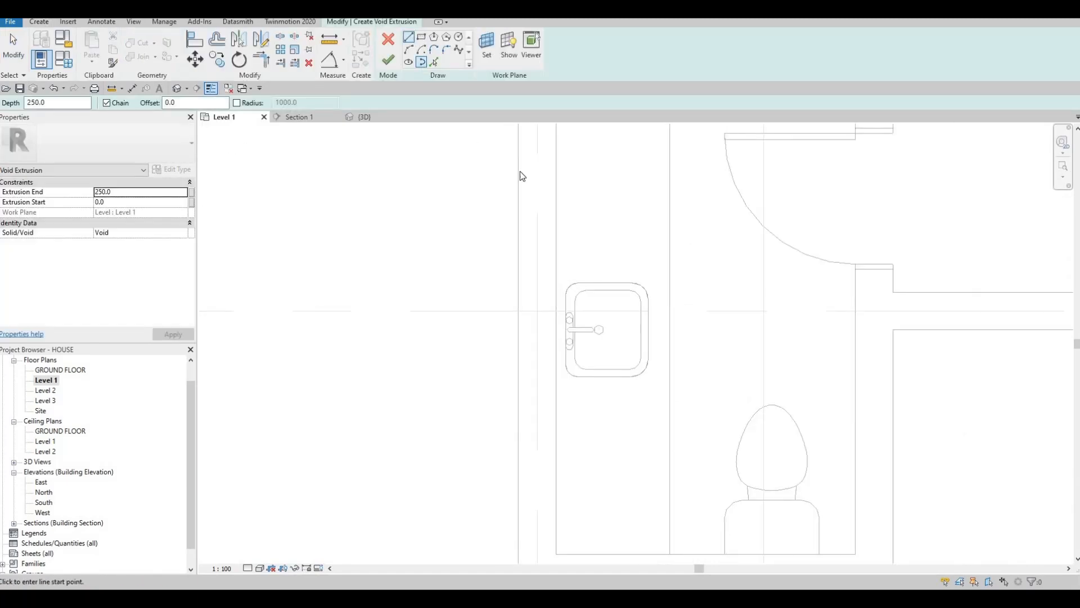
{"action": "key", "text": "r"}
{"action": "key", "text": "c"}
{"action": "scroll", "coordinate": [591, 308], "scroll_direction": "up", "scroll_amount": 3}
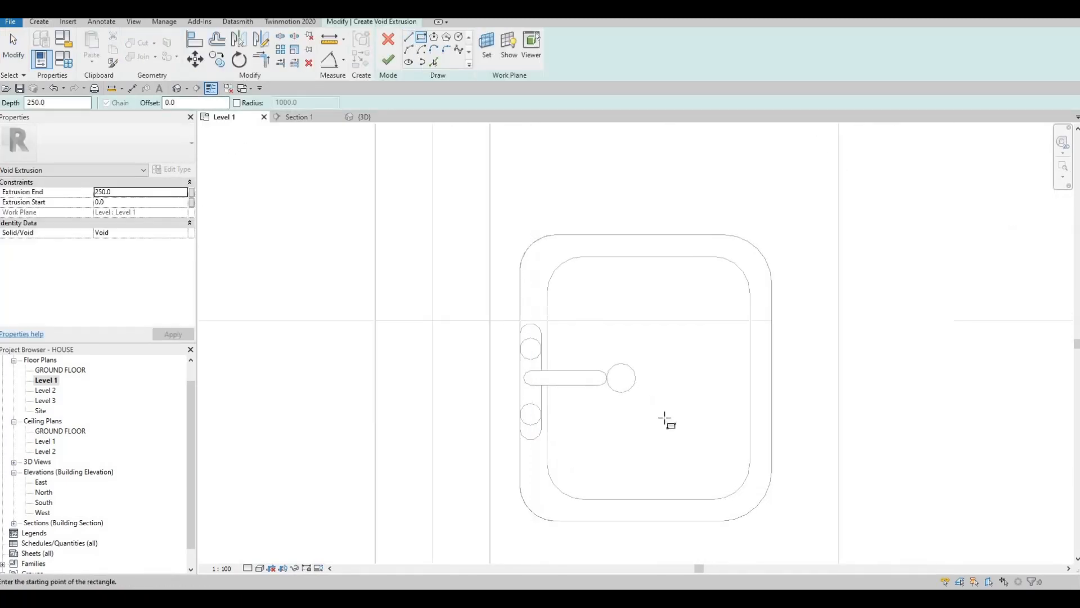
{"action": "left_click", "coordinate": [538, 251]}
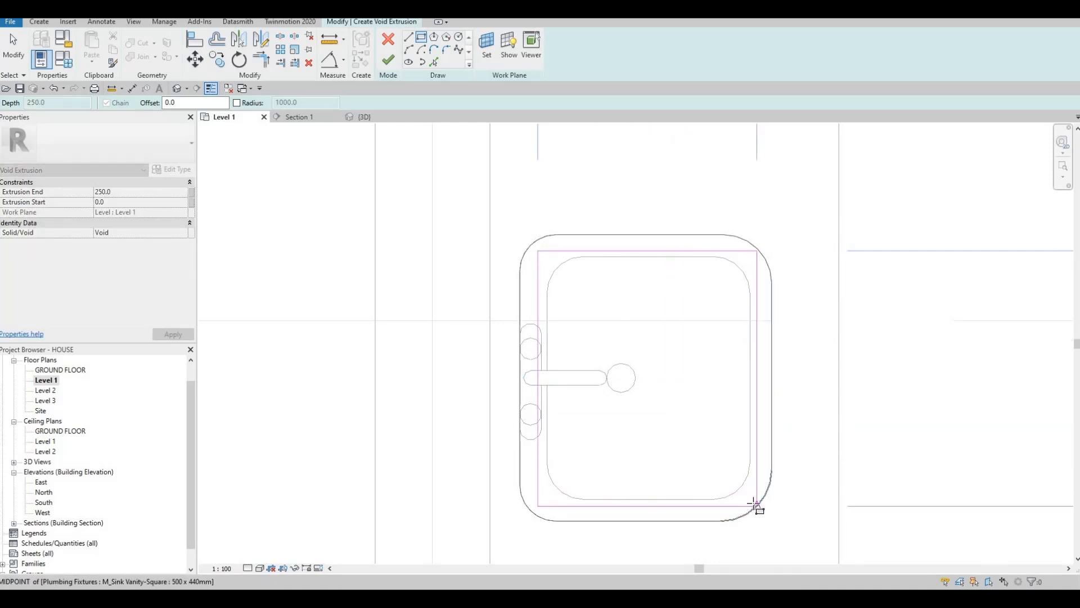
{"action": "scroll", "coordinate": [757, 506], "scroll_direction": "up", "scroll_amount": 1}
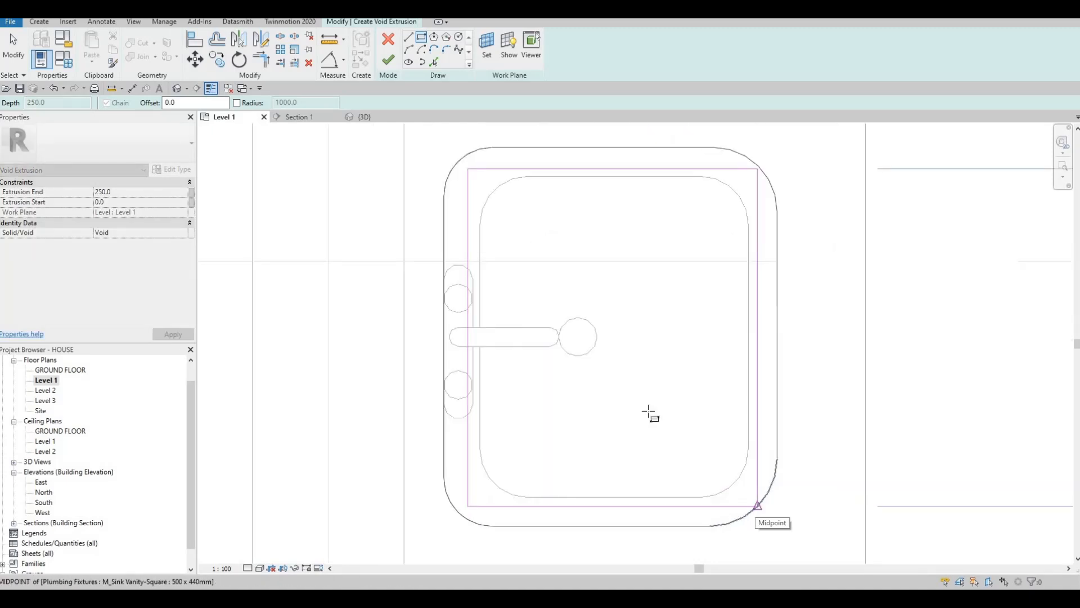
{"action": "left_click", "coordinate": [758, 506]}
{"action": "key", "text": "Escape"}
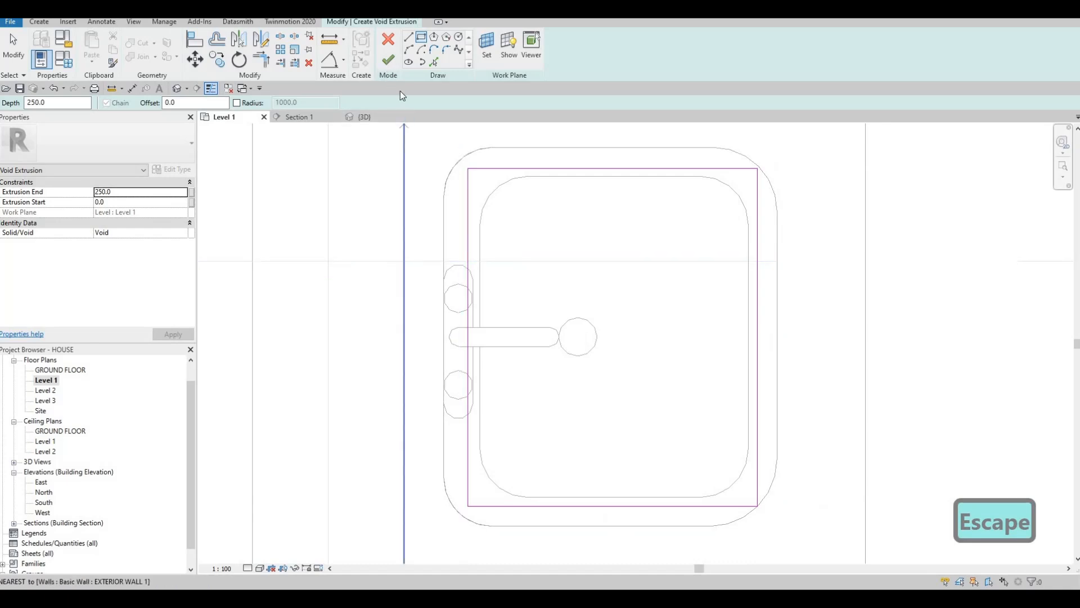
{"action": "left_click", "coordinate": [389, 59]}
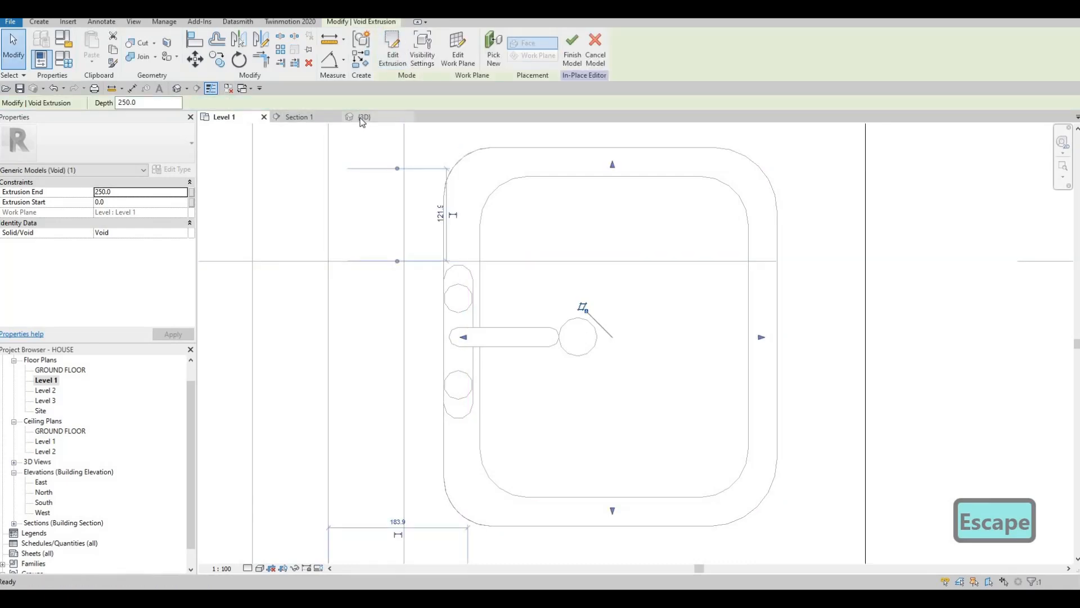
In Section 1, raise the void's top to 1013.5 mm and its underside to 505.2 mm so it passes into the counter
{"action": "left_click", "coordinate": [312, 116]}
{"action": "left_click_drag", "start_coordinate": [580, 403], "coordinate": [581, 259]}
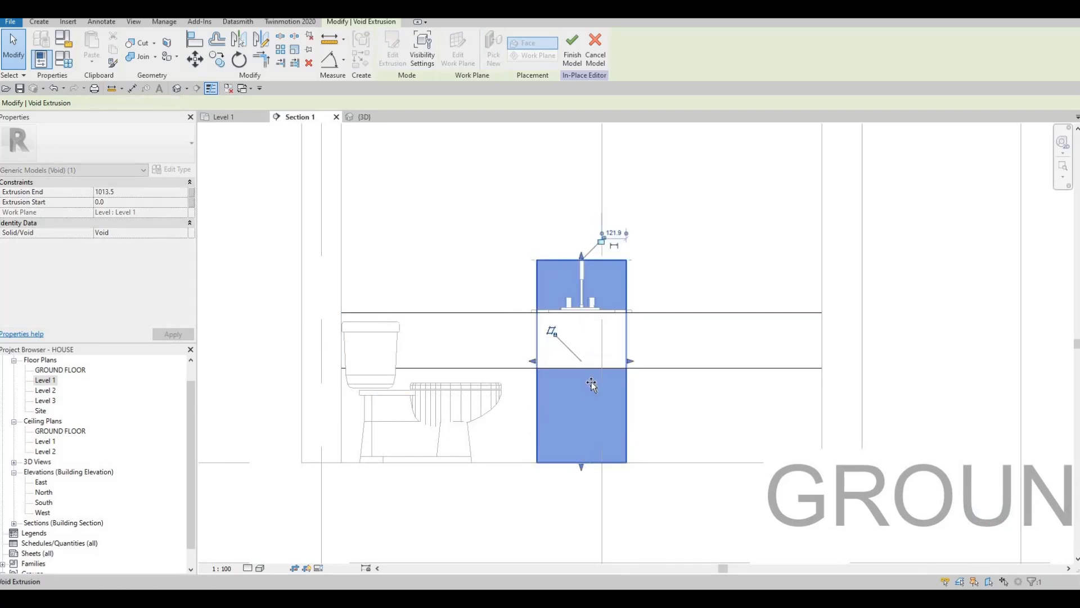
{"action": "left_click_drag", "start_coordinate": [592, 385], "coordinate": [594, 360]}
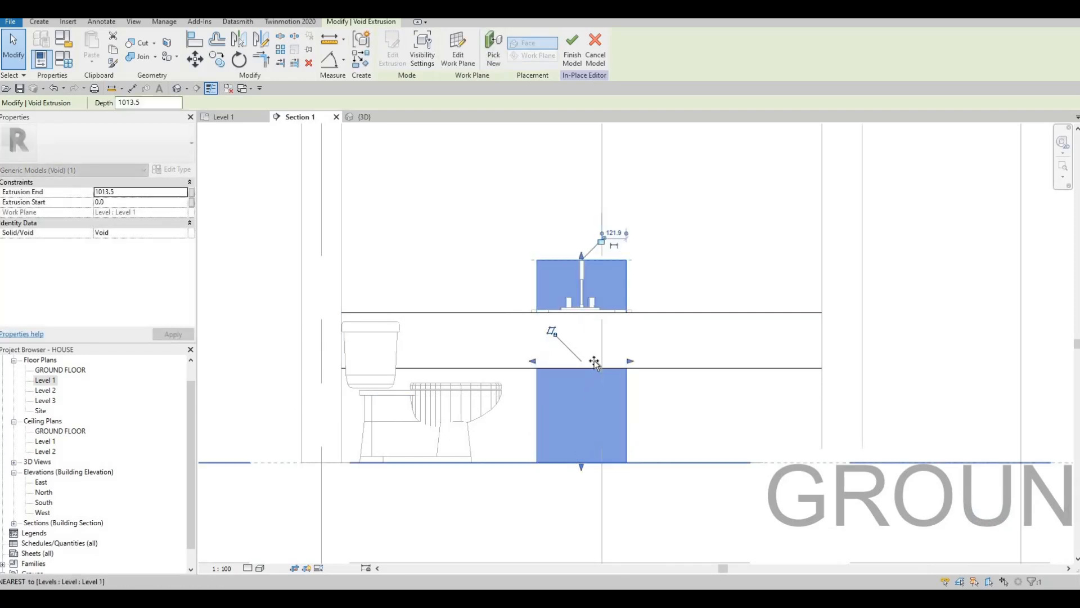
Cut the counter extrusion with the void using Cut Geometry and finish the in-place model
{"action": "left_click", "coordinate": [574, 63]}
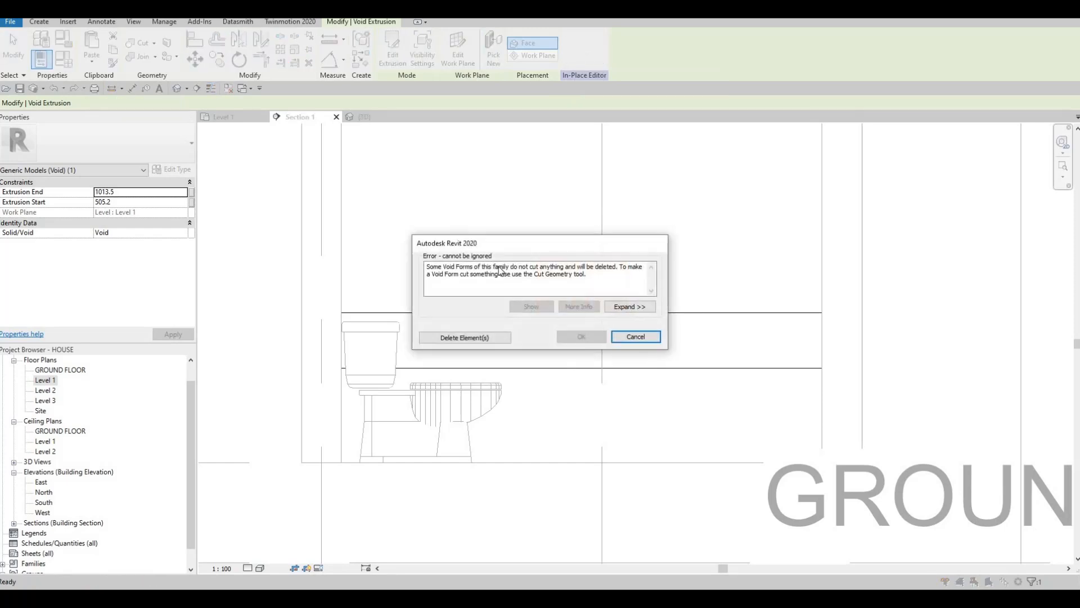
{"action": "key", "text": "Escape"}
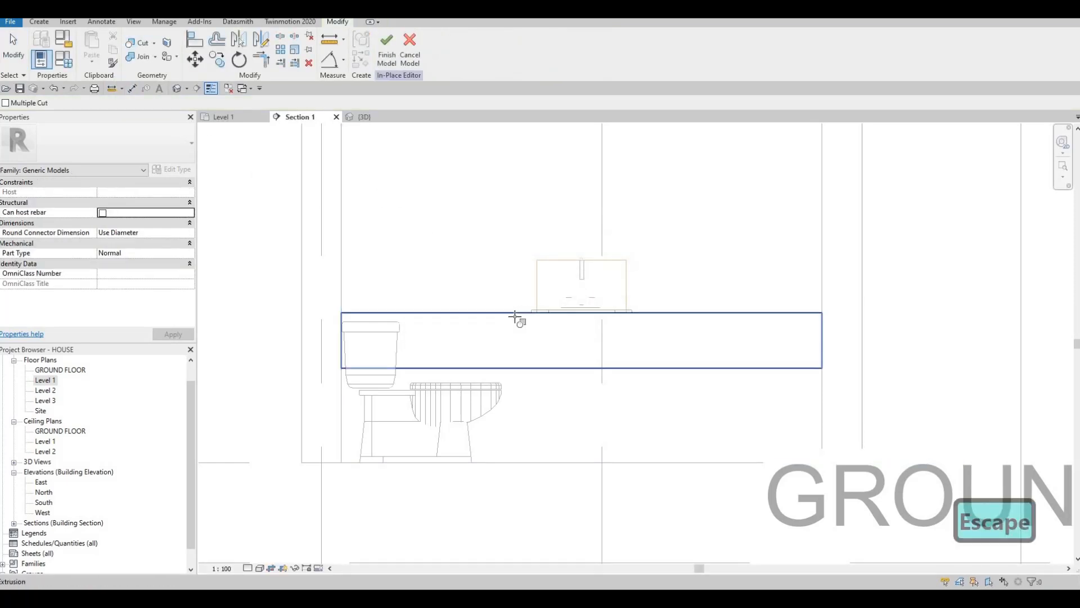
{"action": "left_click", "coordinate": [545, 299]}
{"action": "left_click", "coordinate": [536, 281]}
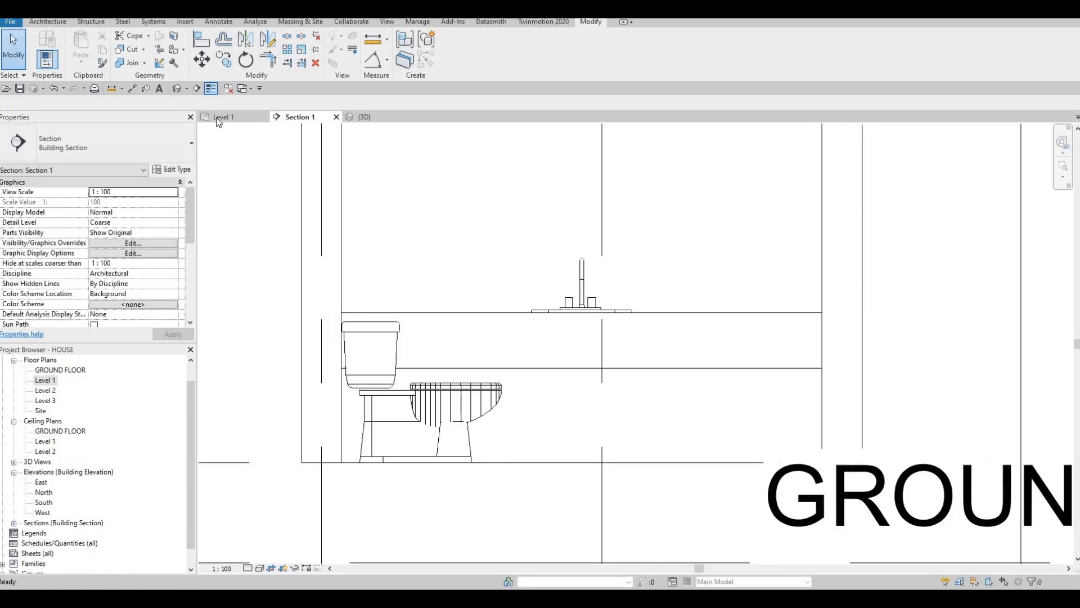
Examine the sink and its cutout in the counter from above in the 3D view
{"action": "left_click", "coordinate": [363, 118]}
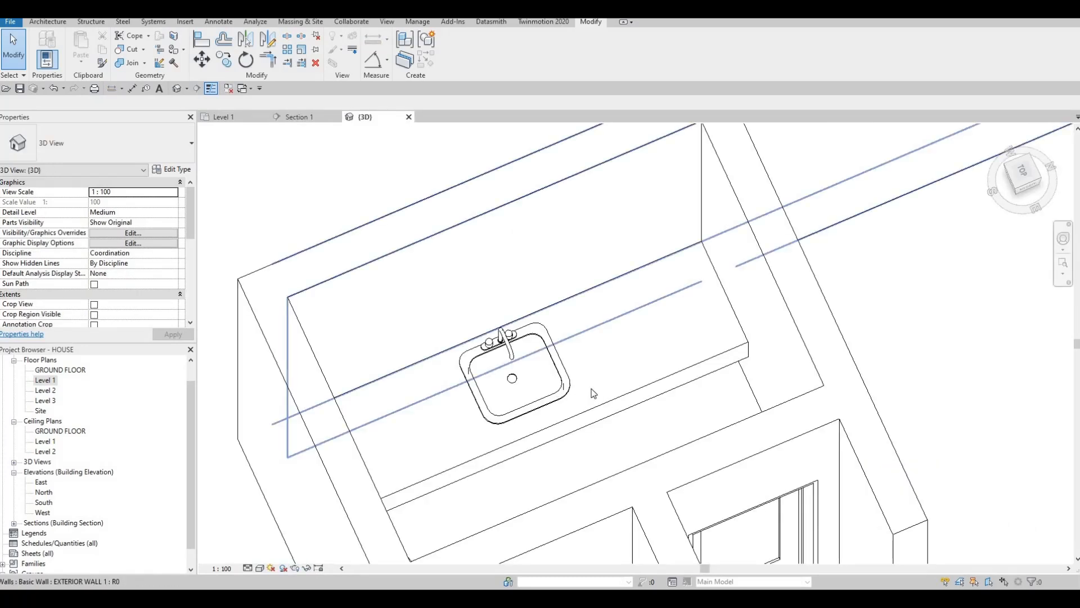
{"action": "key", "text": "Escape"}
{"action": "middle_click_drag", "start_coordinate": [509, 328], "coordinate": [463, 48], "text": "shift"}
{"action": "middle_click_drag", "start_coordinate": [556, 382], "coordinate": [473, 109]}
{"action": "scroll", "coordinate": [458, 281], "scroll_direction": "down", "scroll_amount": 3}
{"action": "scroll", "coordinate": [512, 281], "scroll_direction": "up", "scroll_amount": 5}
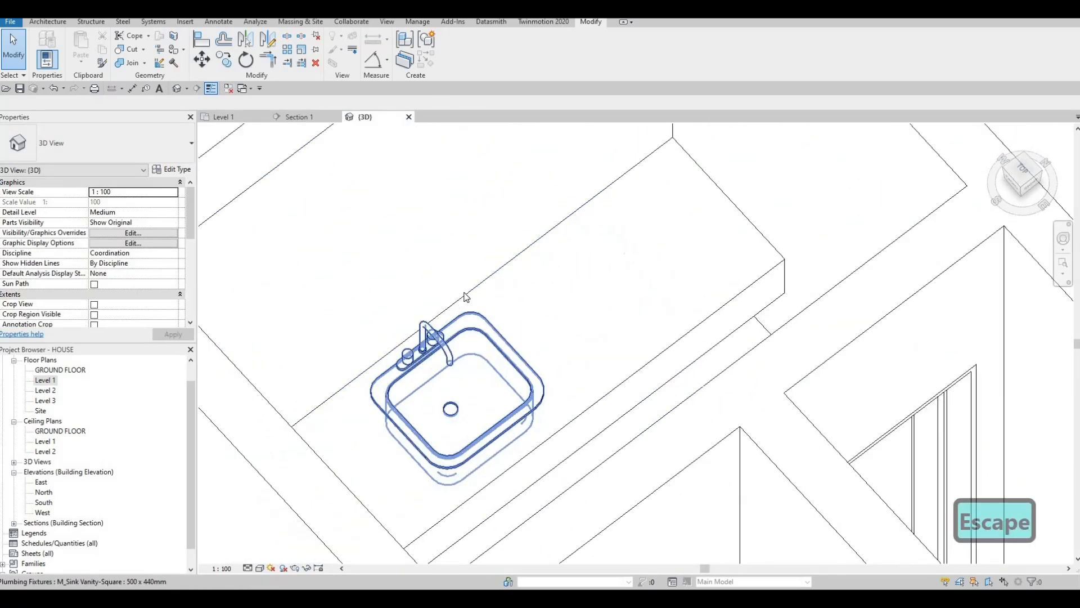
{"action": "scroll", "coordinate": [512, 279], "scroll_direction": "down", "scroll_amount": 4}
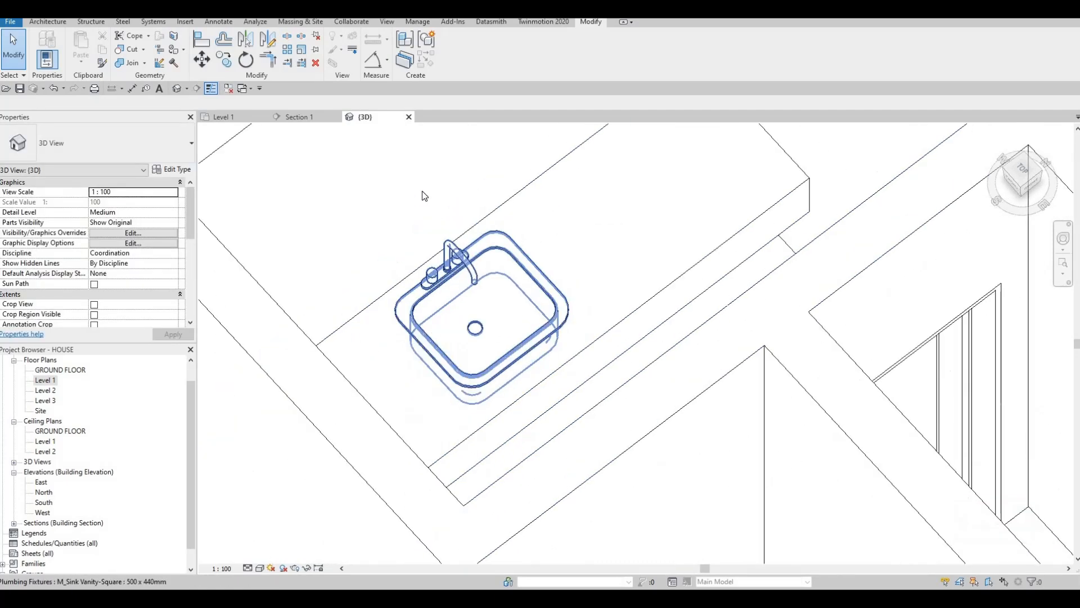
{"action": "scroll", "coordinate": [497, 212], "scroll_direction": "up", "scroll_amount": 3}
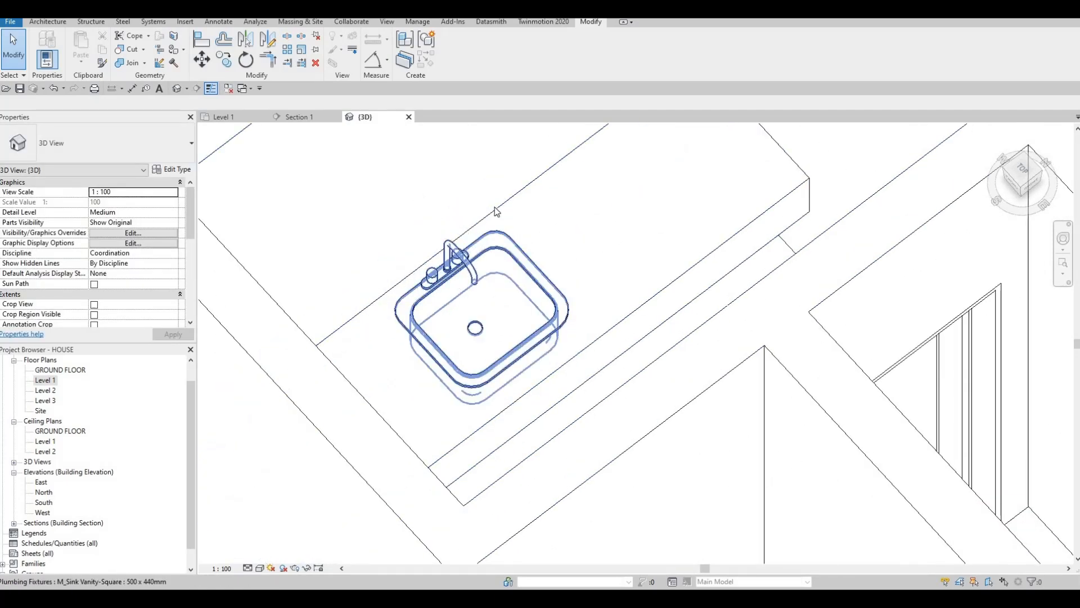
{"action": "left_click", "coordinate": [131, 50]}
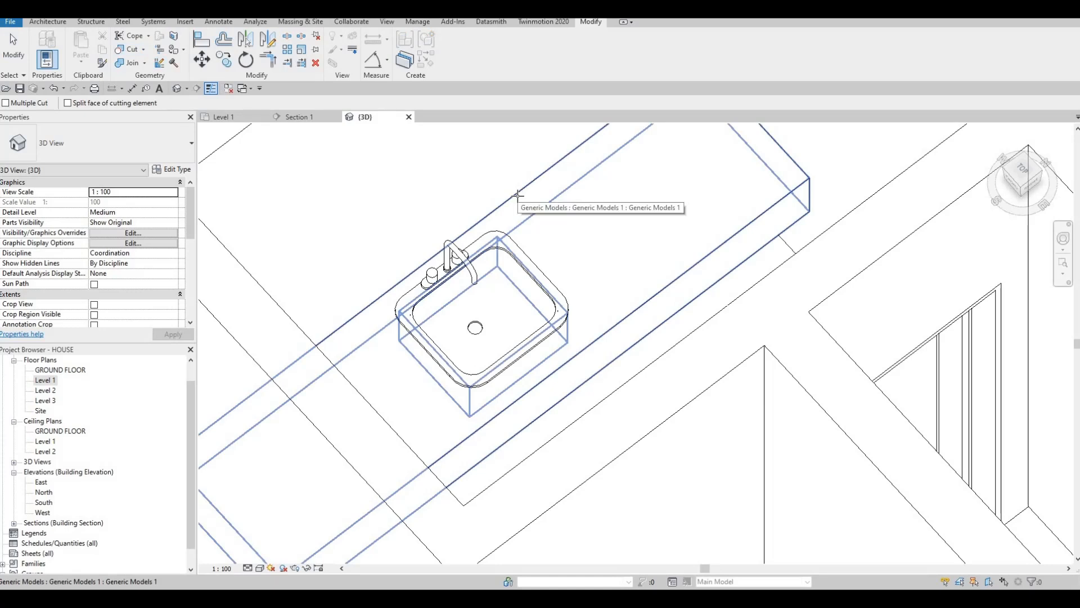
{"action": "left_click", "coordinate": [519, 194]}
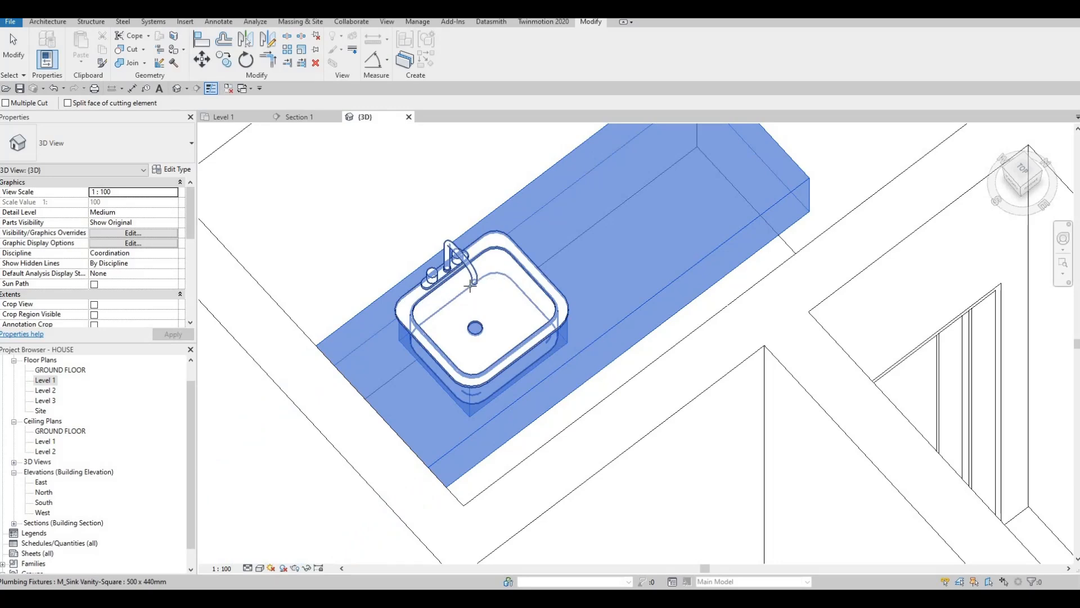
{"action": "key", "text": "Escape"}
{"action": "key", "text": "Escape"}
{"action": "key", "text": "Escape"}
Examine the vanity counter and its sink cutout from several angles in the 3D view
{"action": "scroll", "coordinate": [519, 278], "scroll_direction": "down", "scroll_amount": 5}
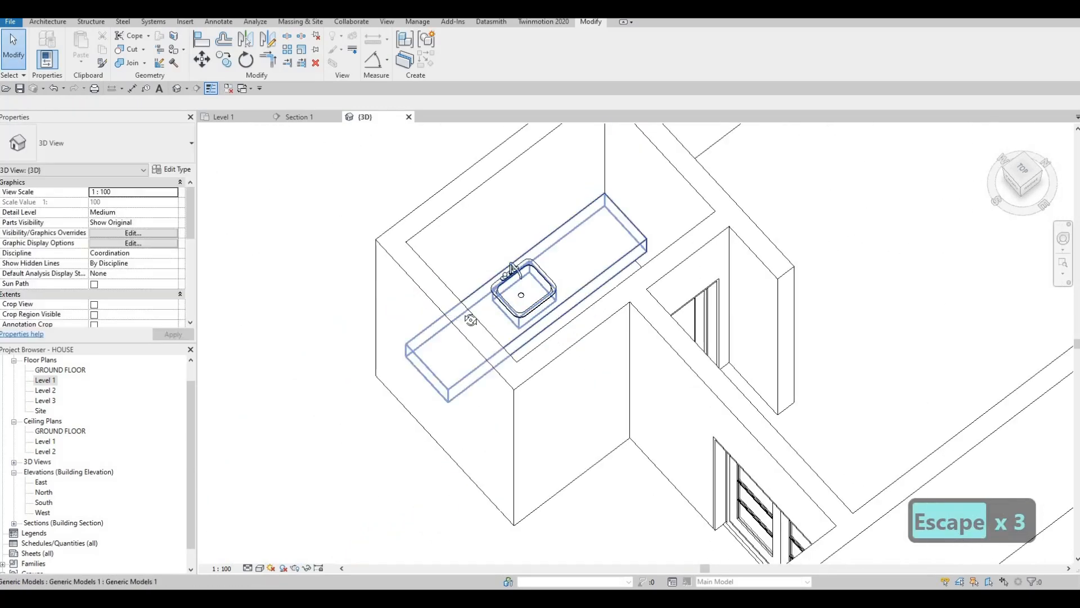
{"action": "middle_click_drag", "start_coordinate": [563, 363], "coordinate": [522, 223], "text": "shift"}
{"action": "key", "text": "Escape"}
{"action": "scroll", "coordinate": [538, 467], "scroll_direction": "up", "scroll_amount": 3}
{"action": "middle_click_drag", "start_coordinate": [538, 485], "coordinate": [538, 387]}
{"action": "middle_click_drag", "start_coordinate": [624, 360], "coordinate": [633, 554], "text": "shift"}
{"action": "middle_click_drag", "start_coordinate": [471, 338], "coordinate": [562, 480]}
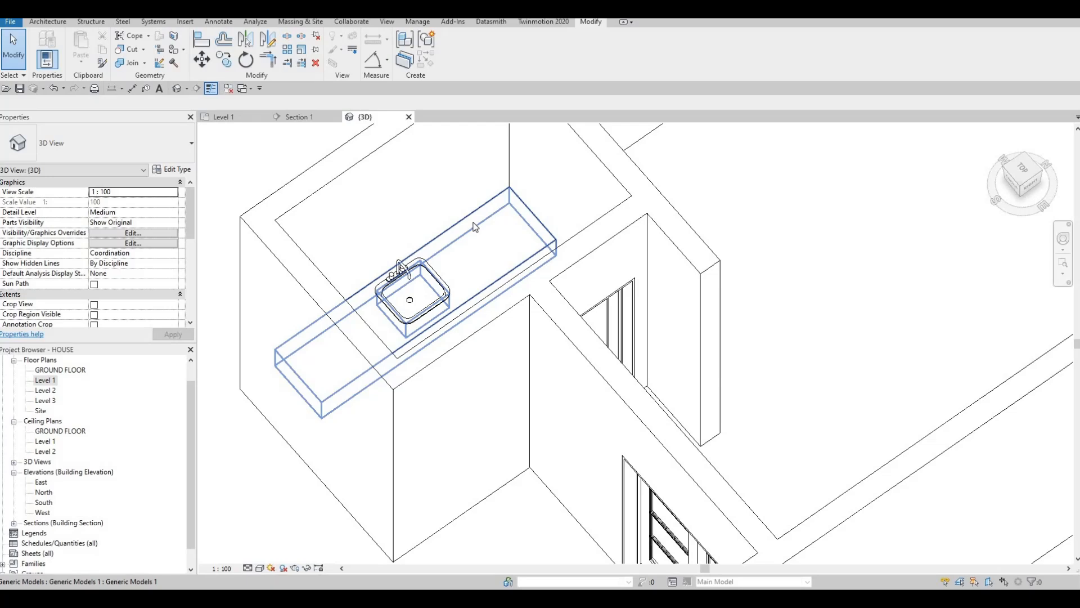
{"action": "left_click", "coordinate": [475, 227]}
{"action": "key", "text": "Escape"}
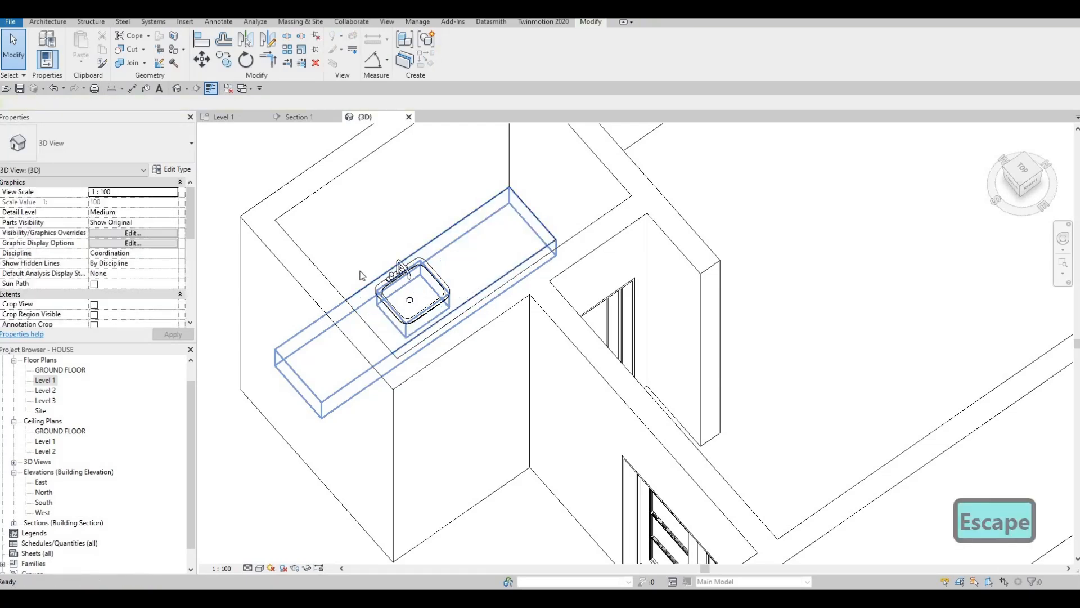
{"action": "key", "text": "Escape"}
{"action": "key", "text": "Escape"}
{"action": "scroll", "coordinate": [411, 293], "scroll_direction": "down", "scroll_amount": 3}
{"action": "middle_click_drag", "start_coordinate": [514, 336], "coordinate": [599, 338], "text": "shift"}
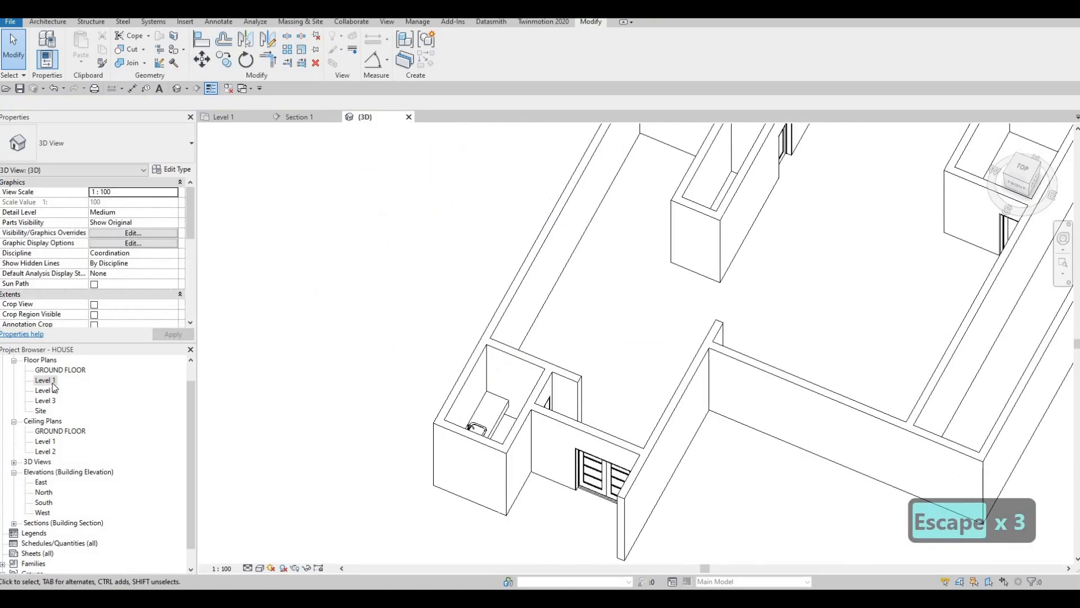
Open the Level 1 floor plan and look over the bathroom and small room between grids B and E
{"action": "double_click", "coordinate": [45, 381]}
{"action": "scroll", "coordinate": [430, 416], "scroll_direction": "down", "scroll_amount": 5}
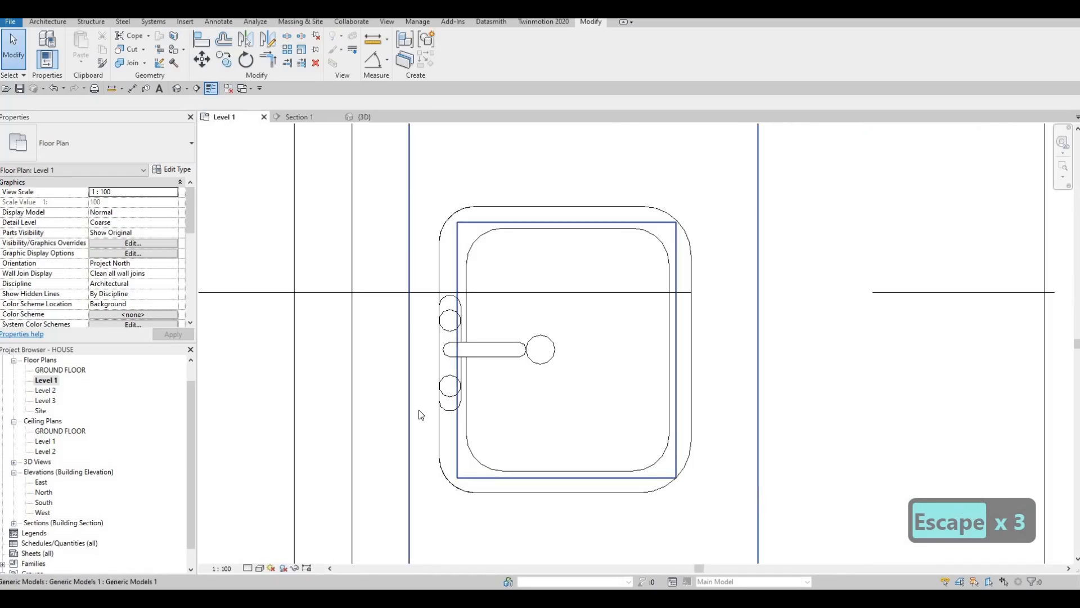
{"action": "key", "text": "Escape"}
{"action": "middle_click_drag", "start_coordinate": [439, 444], "coordinate": [431, 428]}
{"action": "scroll", "coordinate": [432, 429], "scroll_direction": "down", "scroll_amount": 3}
{"action": "scroll", "coordinate": [472, 369], "scroll_direction": "down", "scroll_amount": 3}
{"action": "middle_click_drag", "start_coordinate": [473, 361], "coordinate": [448, 442]}
{"action": "middle_click_drag", "start_coordinate": [446, 325], "coordinate": [456, 446]}
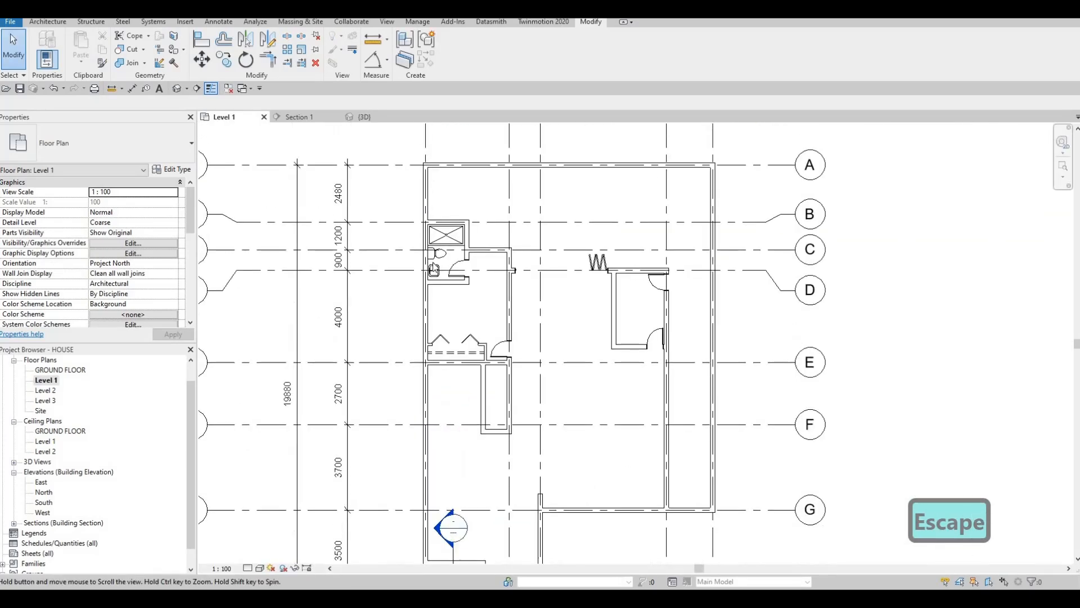
{"action": "scroll", "coordinate": [434, 270], "scroll_direction": "up", "scroll_amount": 2}
{"action": "scroll", "coordinate": [433, 266], "scroll_direction": "up", "scroll_amount": 2}
{"action": "scroll", "coordinate": [957, 337], "scroll_direction": "down", "scroll_amount": 1}
{"action": "middle_click_drag", "start_coordinate": [956, 337], "coordinate": [753, 306]}
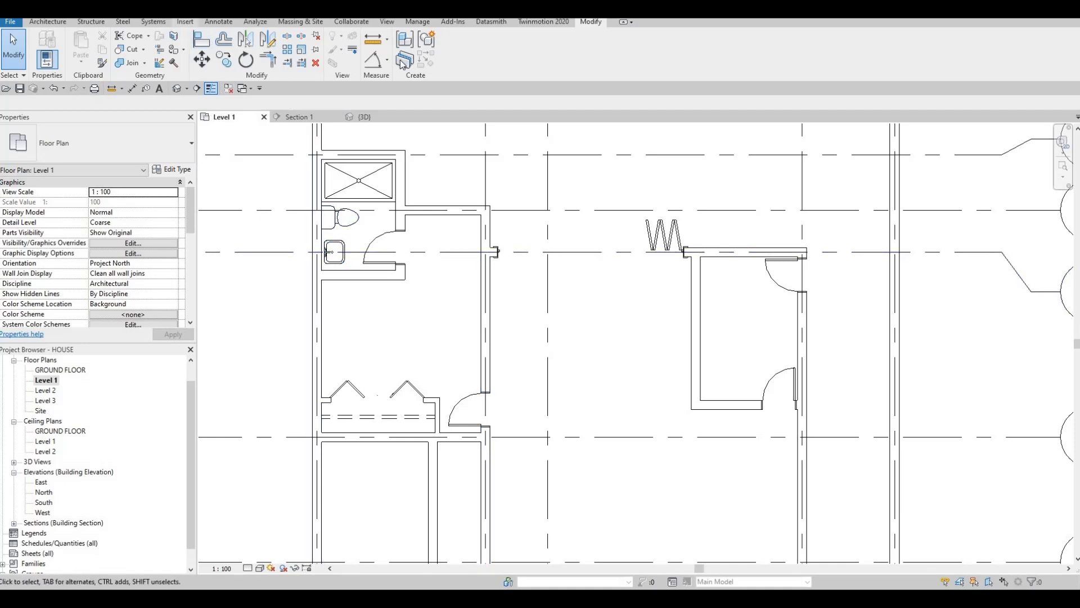
Compare the previews of the sink families in the Sinks folder and load M_Sink Kitchen-Single
{"action": "left_click", "coordinate": [185, 21]}
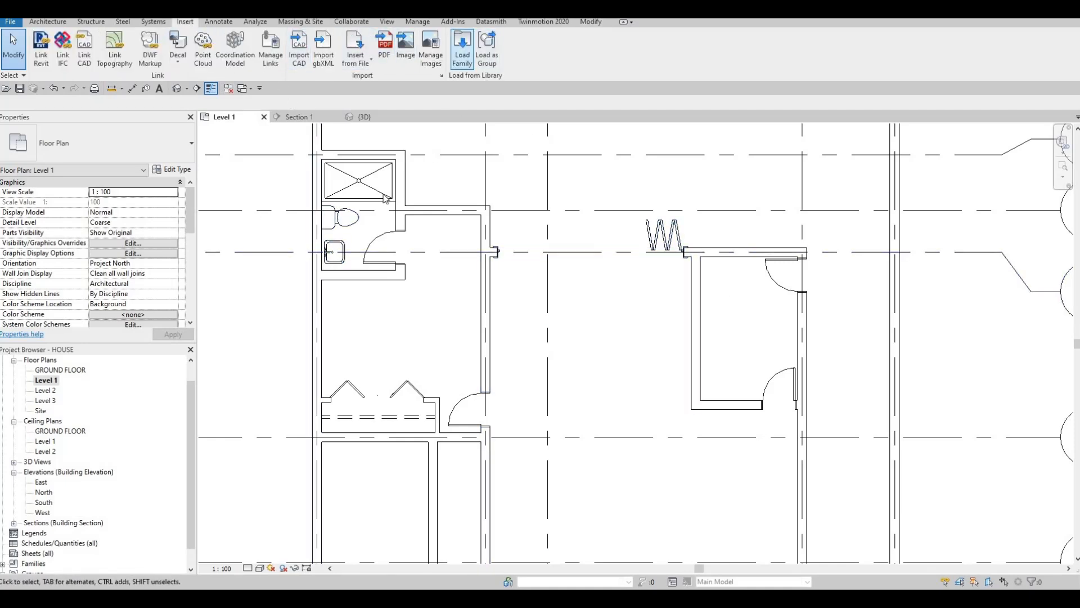
{"action": "left_click", "coordinate": [461, 48]}
{"action": "left_click", "coordinate": [280, 157]}
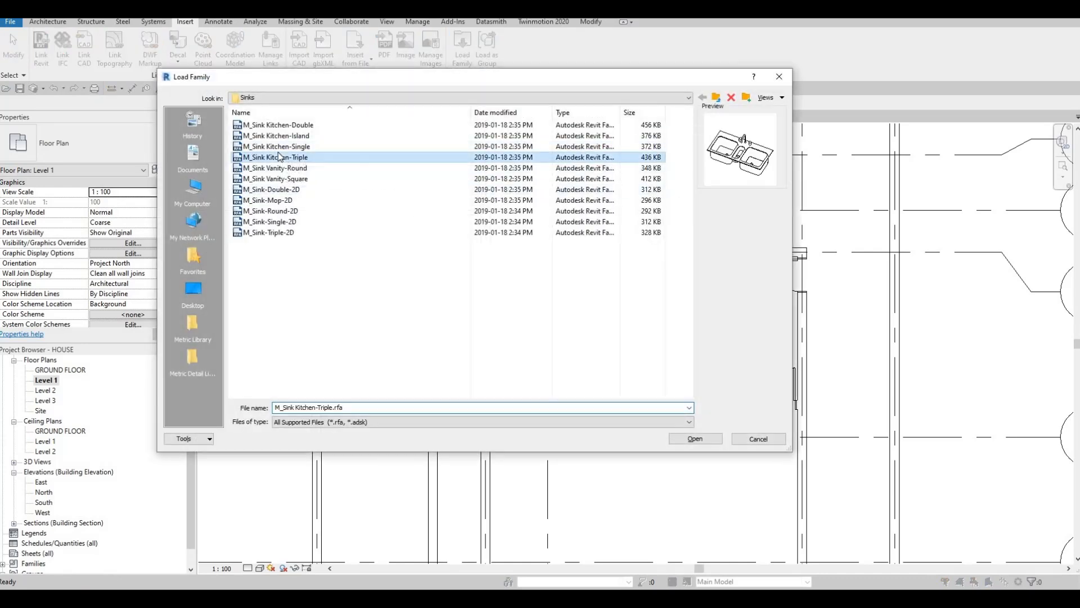
{"action": "key", "text": "Down"}
{"action": "key", "text": "Down"}
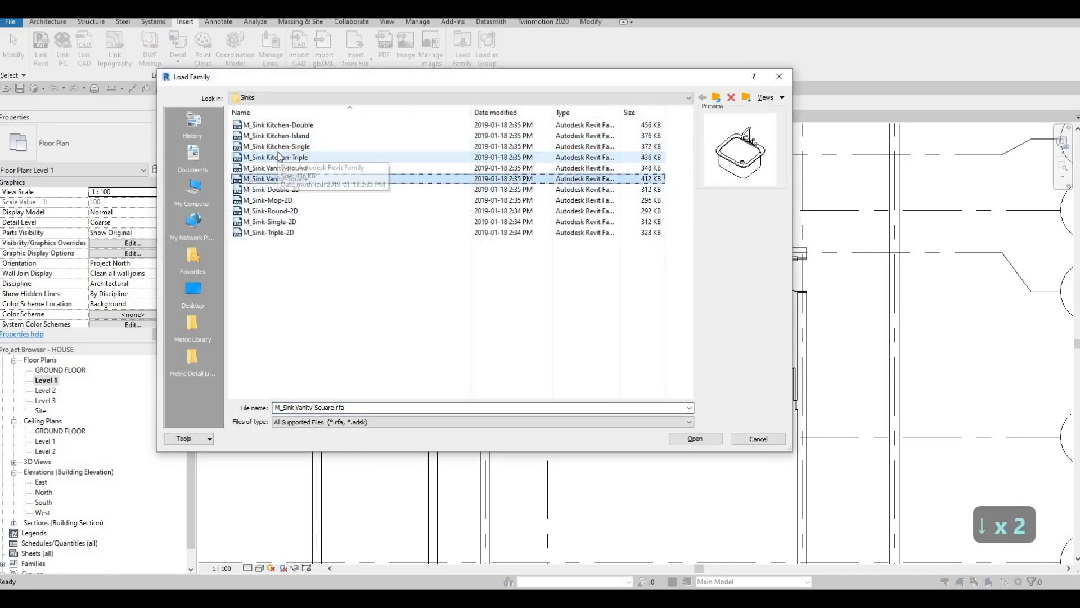
{"action": "key", "text": "Down"}
{"action": "key", "text": "Down"}
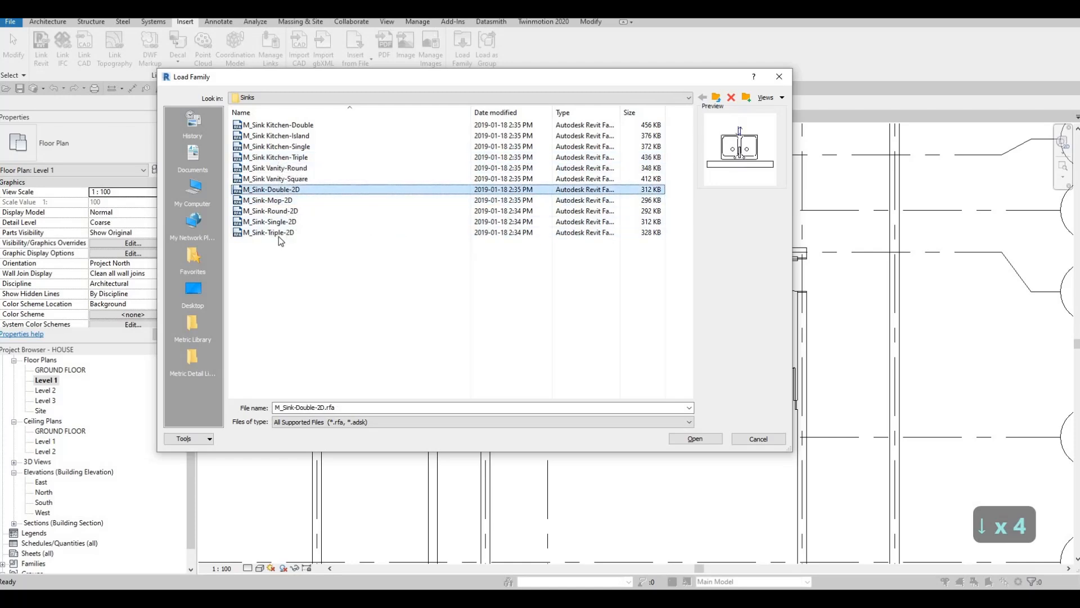
{"action": "key", "text": "Down"}
{"action": "key", "text": "Down"}
{"action": "key", "text": "Down"}
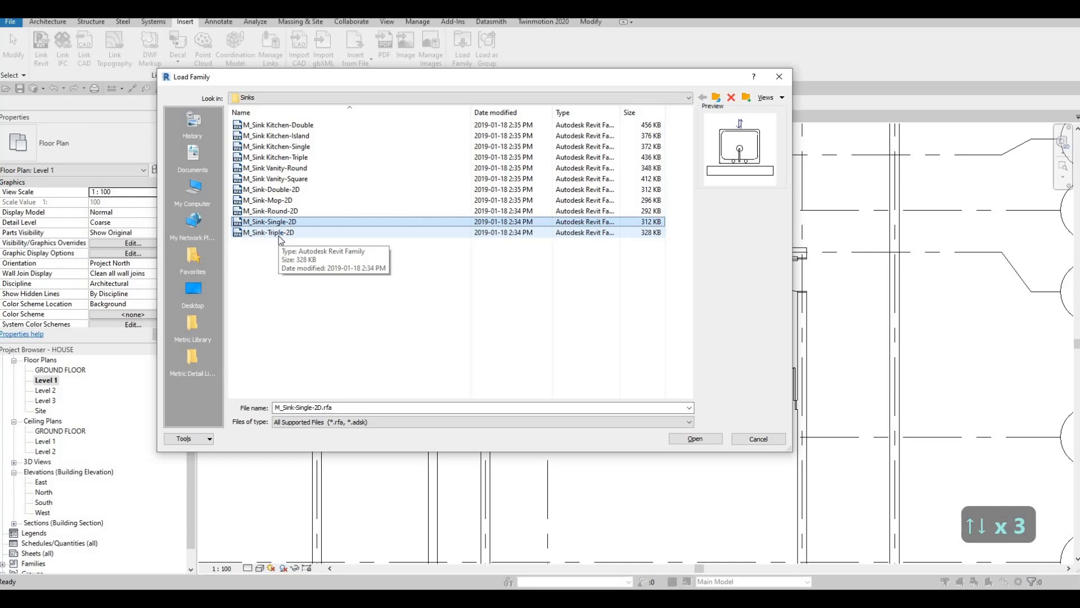
{"action": "key", "text": "Up"}
{"action": "key", "text": "Up"}
{"action": "key", "text": "Up"}
{"action": "key", "text": "Up"}
{"action": "key", "text": "Up"}
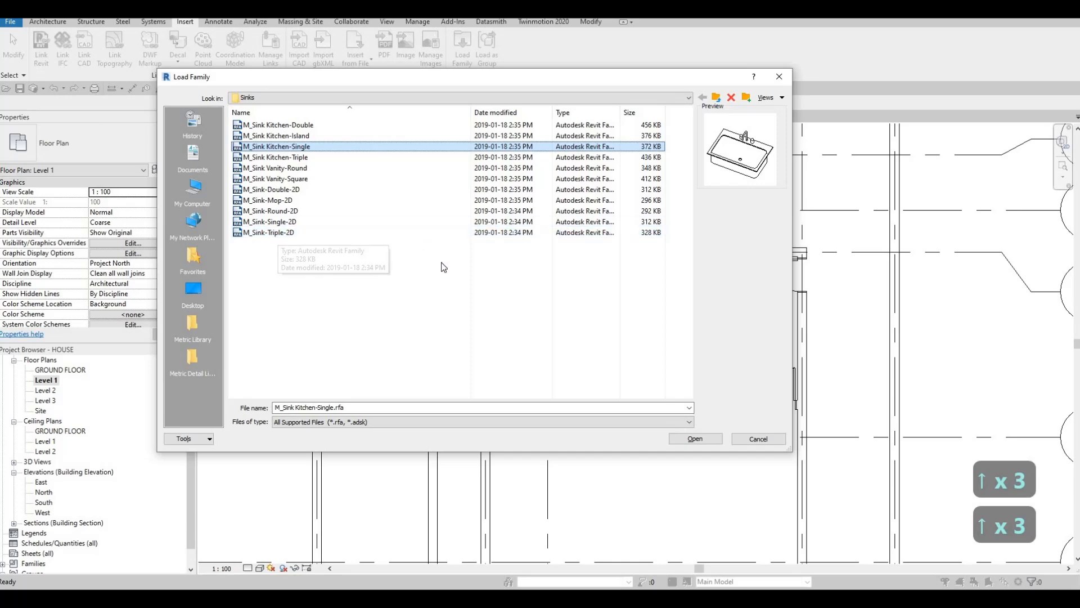
{"action": "left_click", "coordinate": [695, 439]}
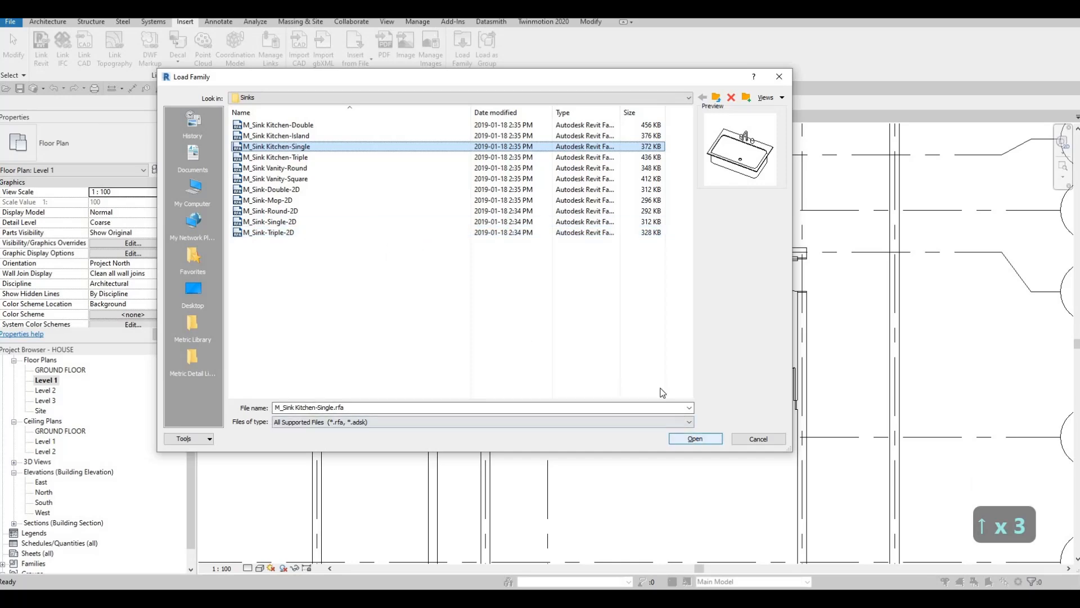
Place the 760 x 535 mm single kitchen sink against the left wall of the small room below grid D, about 2200 mm from its upper wall
{"action": "key", "text": "c"}
{"action": "key", "text": "m"}
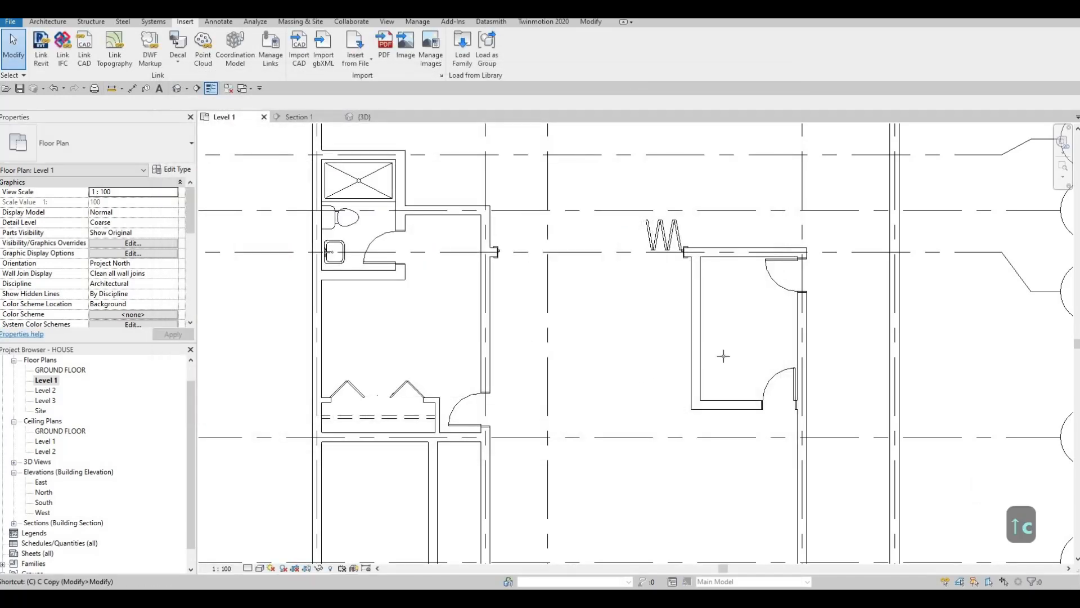
{"action": "scroll", "coordinate": [716, 325], "scroll_direction": "up", "scroll_amount": 2}
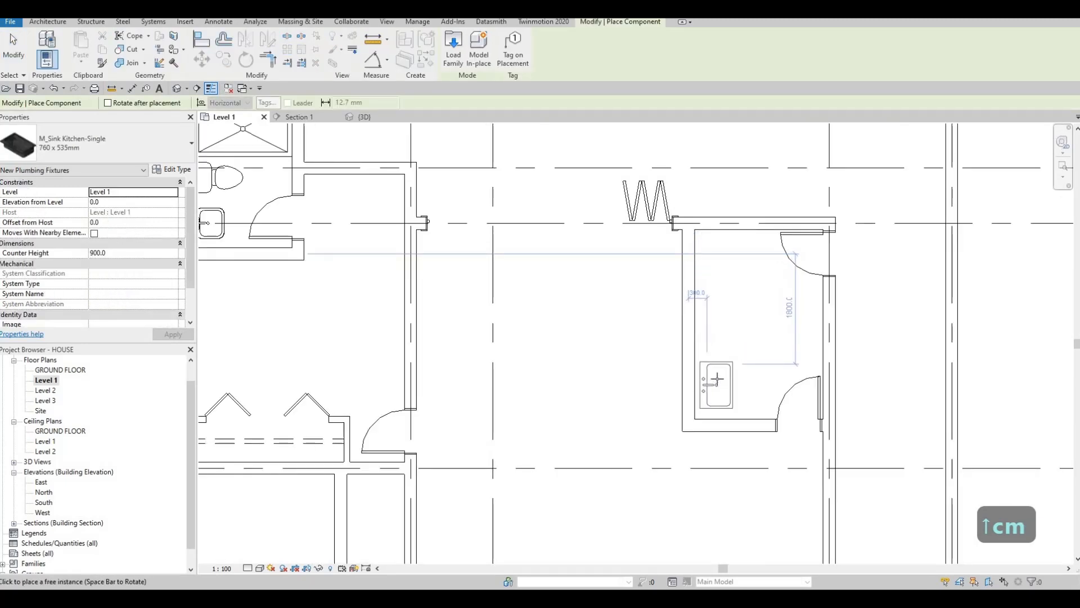
{"action": "left_click", "coordinate": [719, 375]}
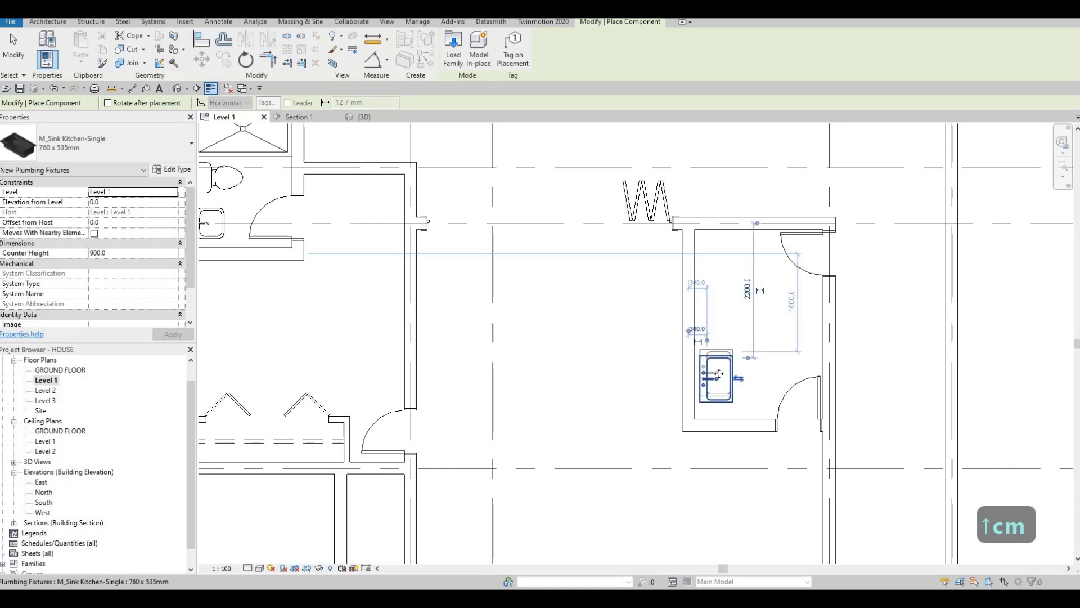
{"action": "key", "text": "Escape"}
{"action": "key", "text": "Escape"}
{"action": "key", "text": "Escape"}
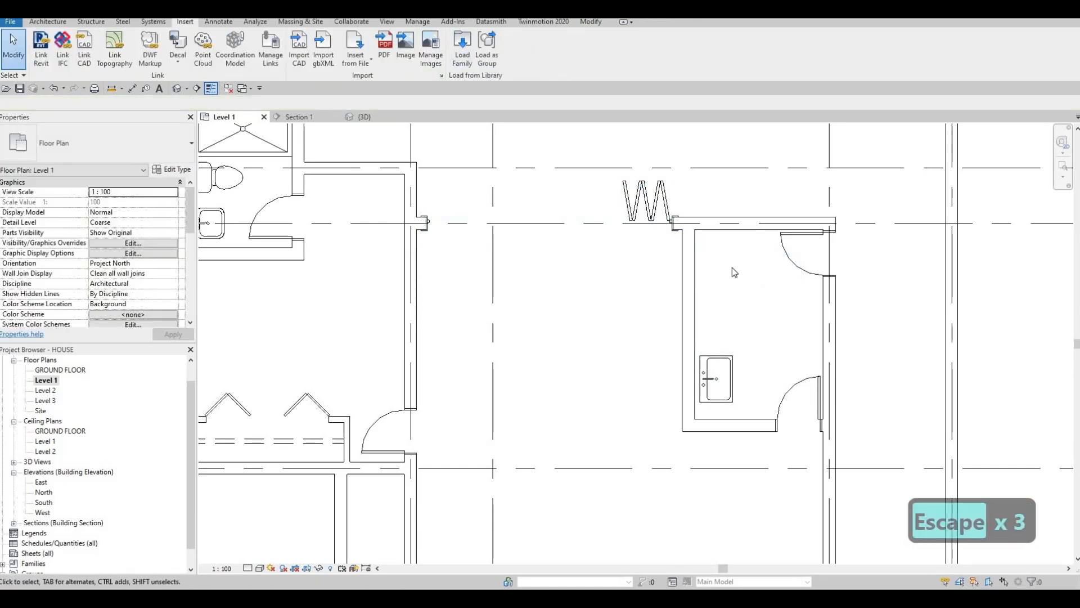
Examine the Level 1 plan from the upper bathroom's vanity sink down to the lower bathroom's counter
{"action": "middle_click_drag", "start_coordinate": [650, 275], "coordinate": [670, 258]}
{"action": "scroll", "coordinate": [666, 268], "scroll_direction": "down", "scroll_amount": 2}
{"action": "middle_click_drag", "start_coordinate": [592, 250], "coordinate": [591, 270]}
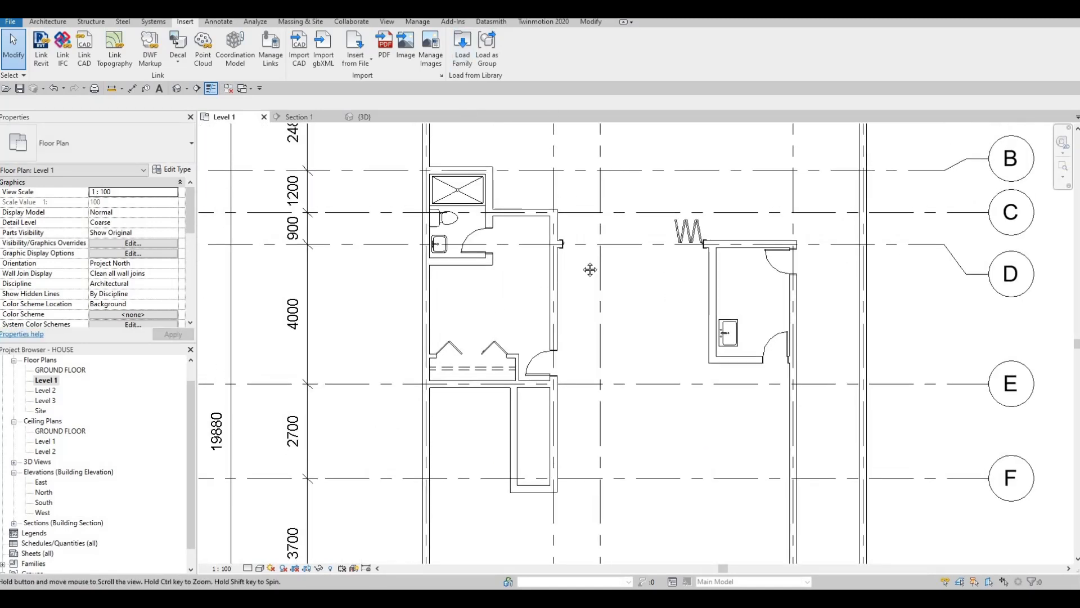
{"action": "scroll", "coordinate": [557, 265], "scroll_direction": "up", "scroll_amount": 3}
{"action": "key", "text": "Escape"}
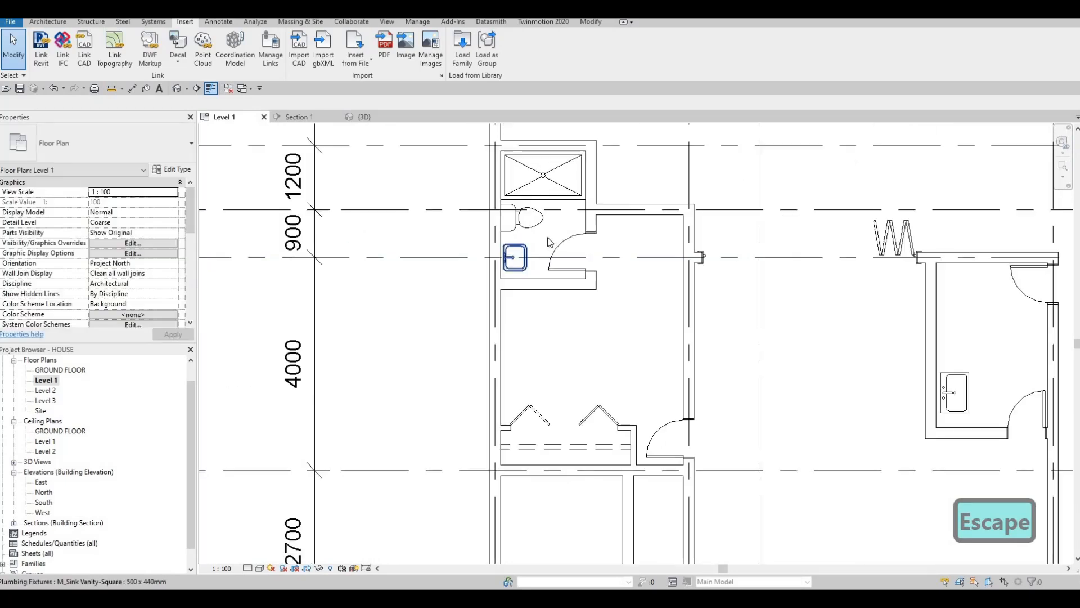
{"action": "scroll", "coordinate": [549, 242], "scroll_direction": "up", "scroll_amount": 3}
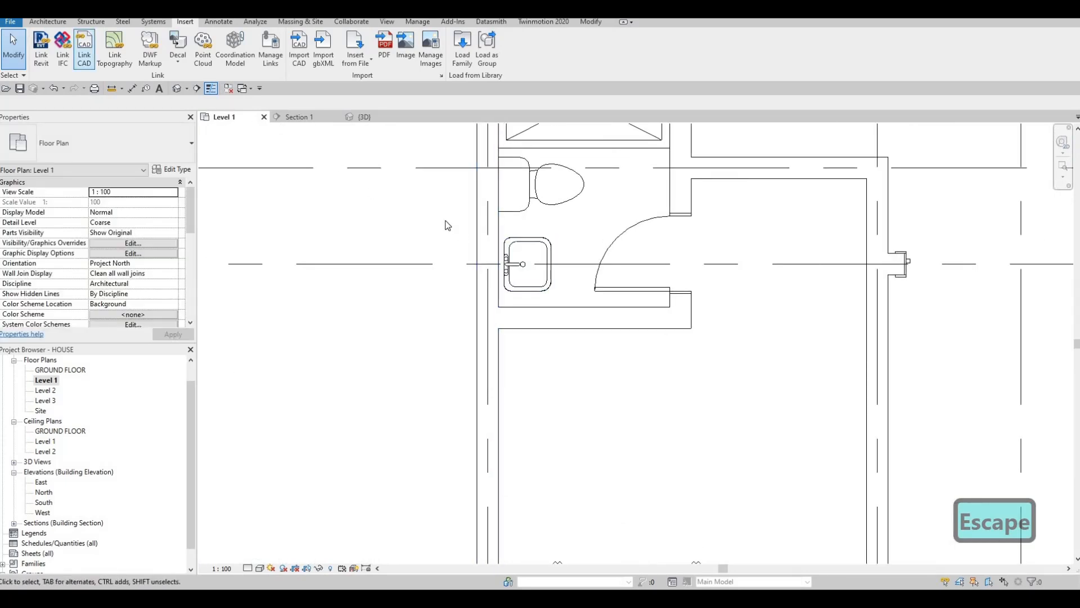
{"action": "scroll", "coordinate": [509, 467], "scroll_direction": "down", "scroll_amount": 1}
{"action": "middle_click_drag", "start_coordinate": [509, 466], "coordinate": [497, 296]}
{"action": "scroll", "coordinate": [497, 296], "scroll_direction": "down", "scroll_amount": 5}
{"action": "middle_click_drag", "start_coordinate": [480, 372], "coordinate": [465, 220]}
{"action": "scroll", "coordinate": [473, 213], "scroll_direction": "down", "scroll_amount": 3}
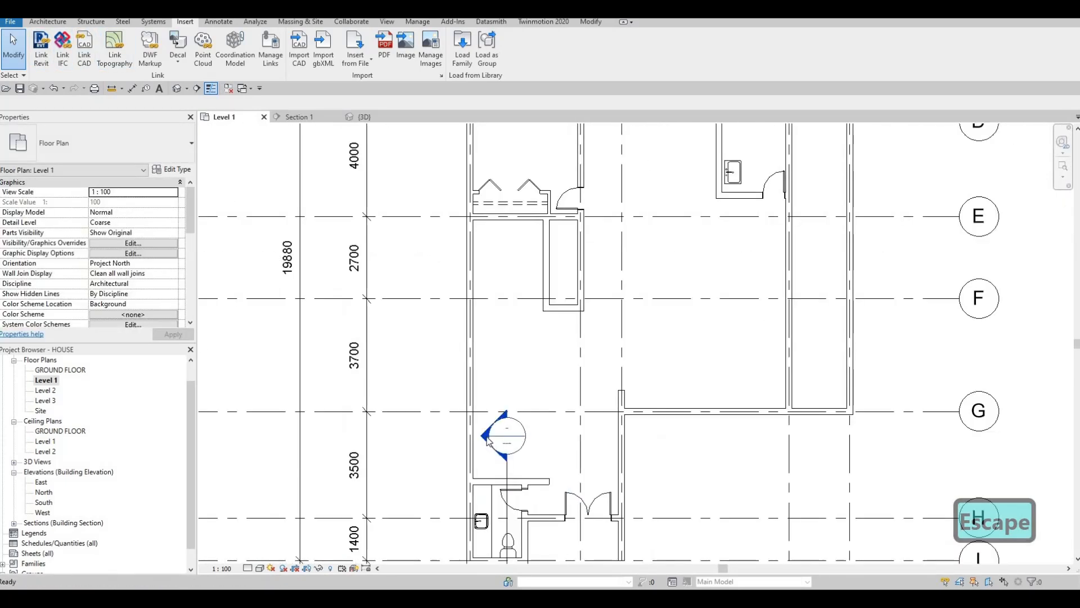
Start a new in-place Generic Models component from the lower bathroom's vanity counter with Create Similar
{"action": "left_click", "coordinate": [488, 427]}
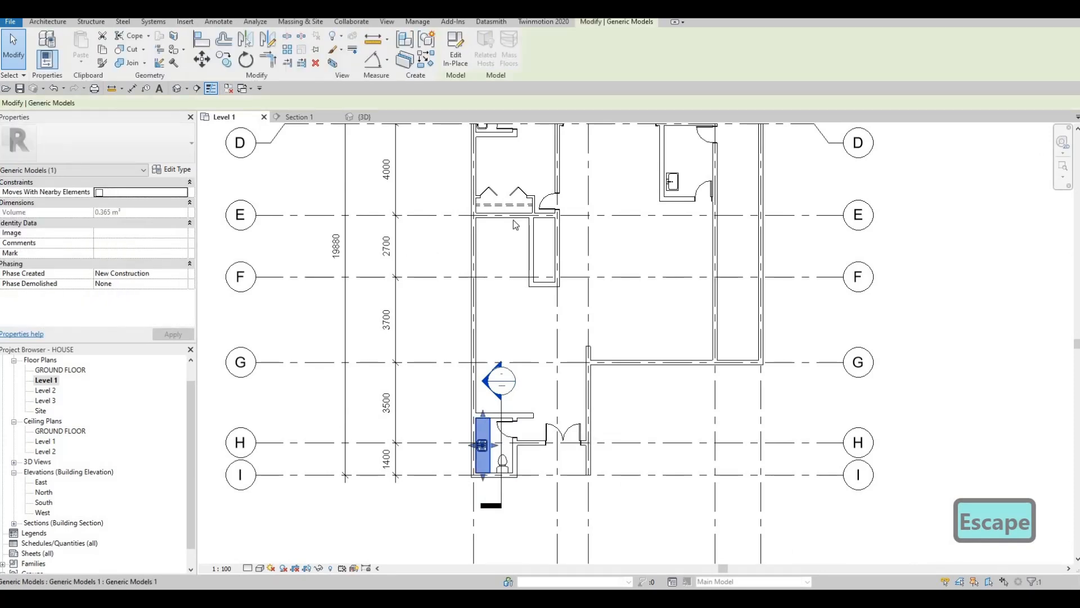
{"action": "key", "text": "c"}
{"action": "key", "text": "s"}
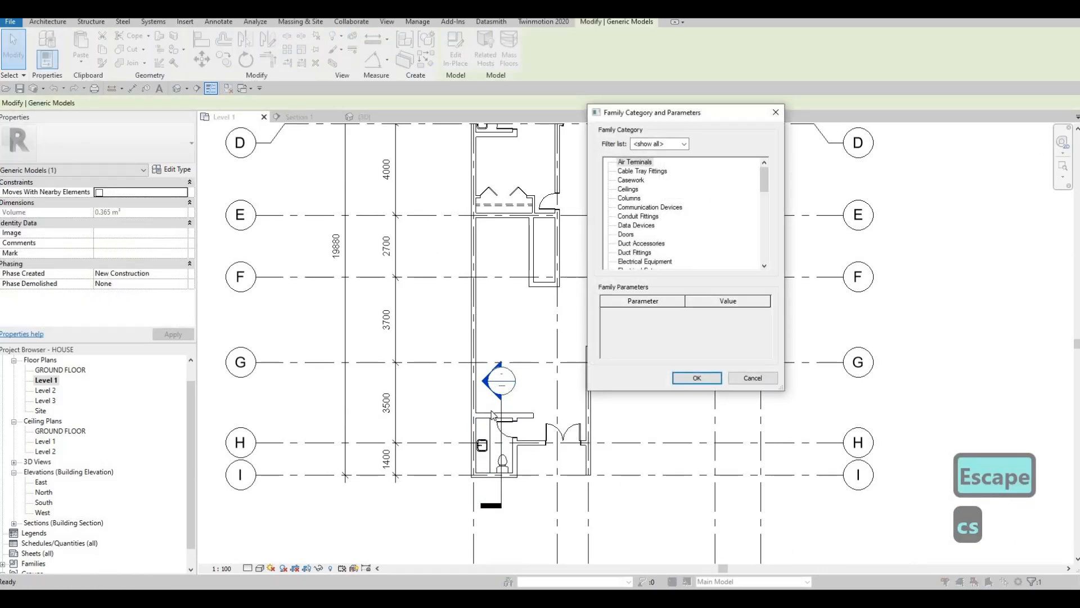
{"action": "key", "text": "Escape"}
{"action": "key", "text": "Escape"}
Start a solid extrusion in the in-place model and set its material to Glulam 24c
{"action": "middle_click_drag", "start_coordinate": [484, 227], "coordinate": [491, 339]}
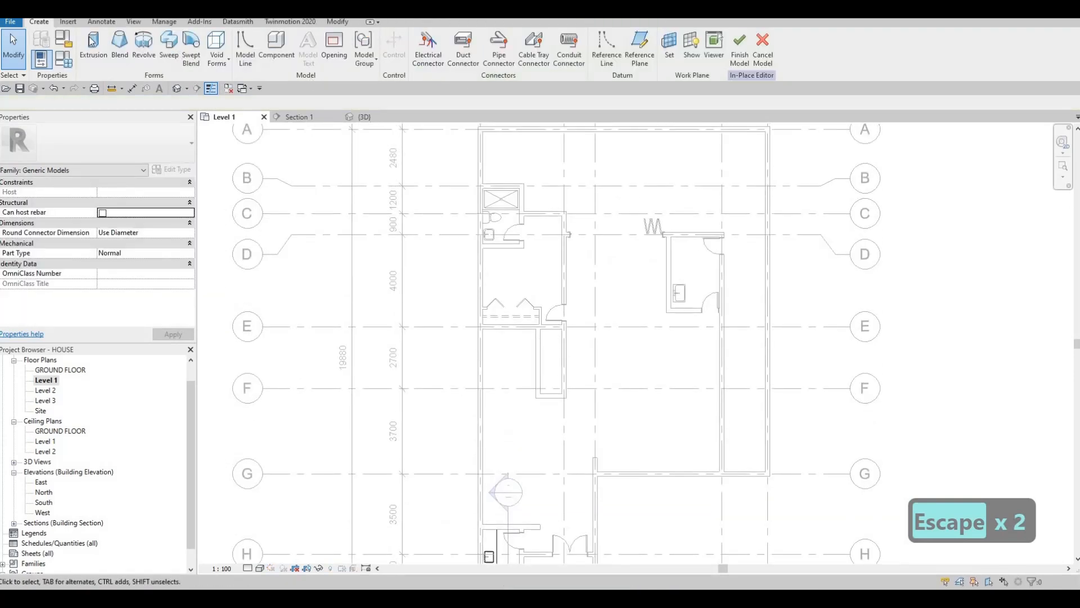
{"action": "left_click", "coordinate": [89, 58]}
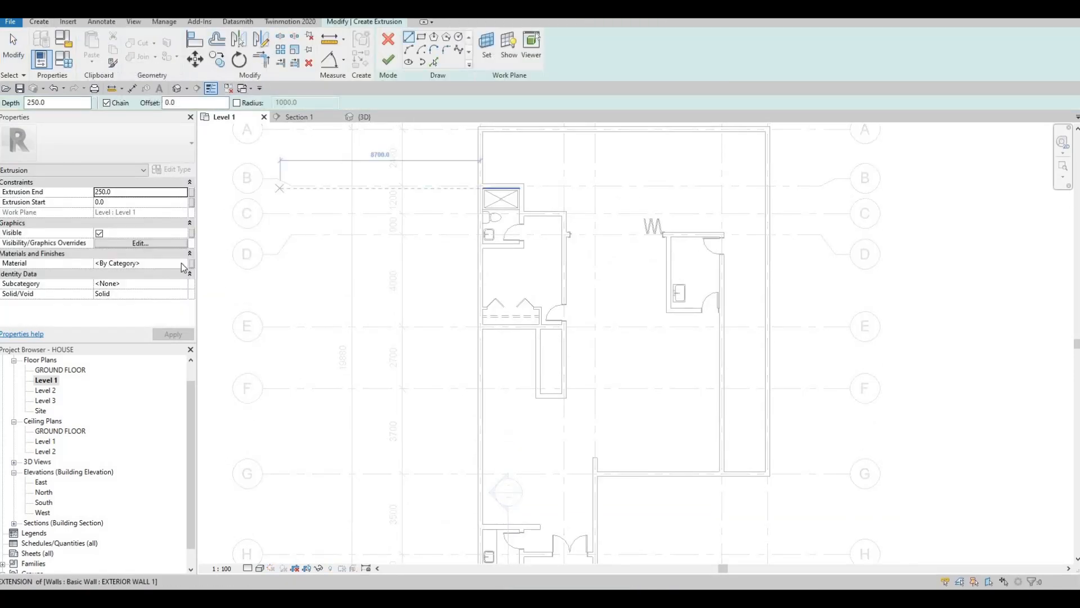
{"action": "left_click", "coordinate": [184, 264]}
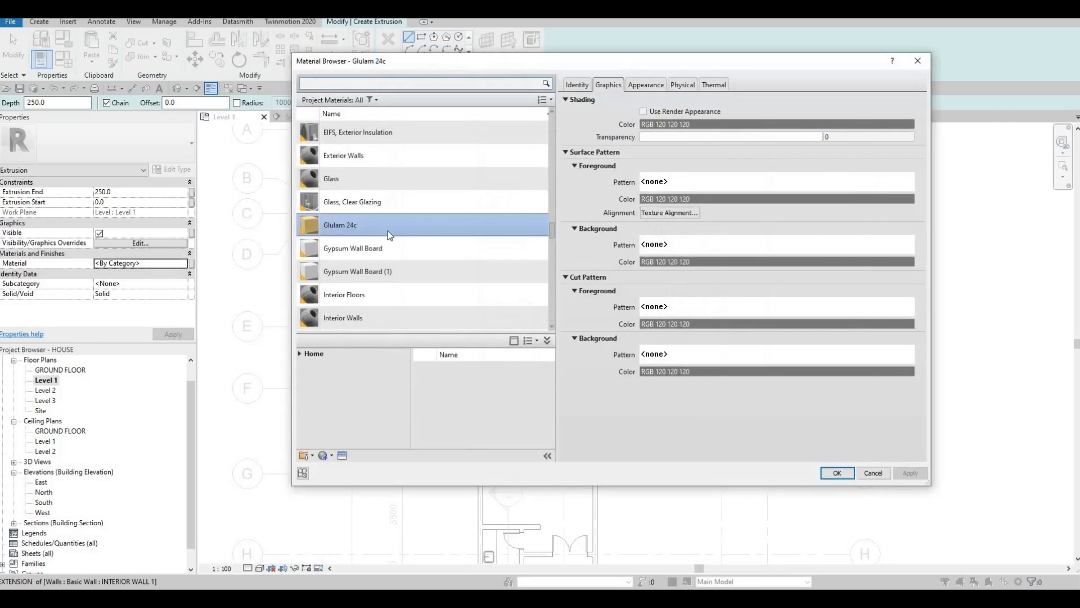
{"action": "key", "text": "Return"}
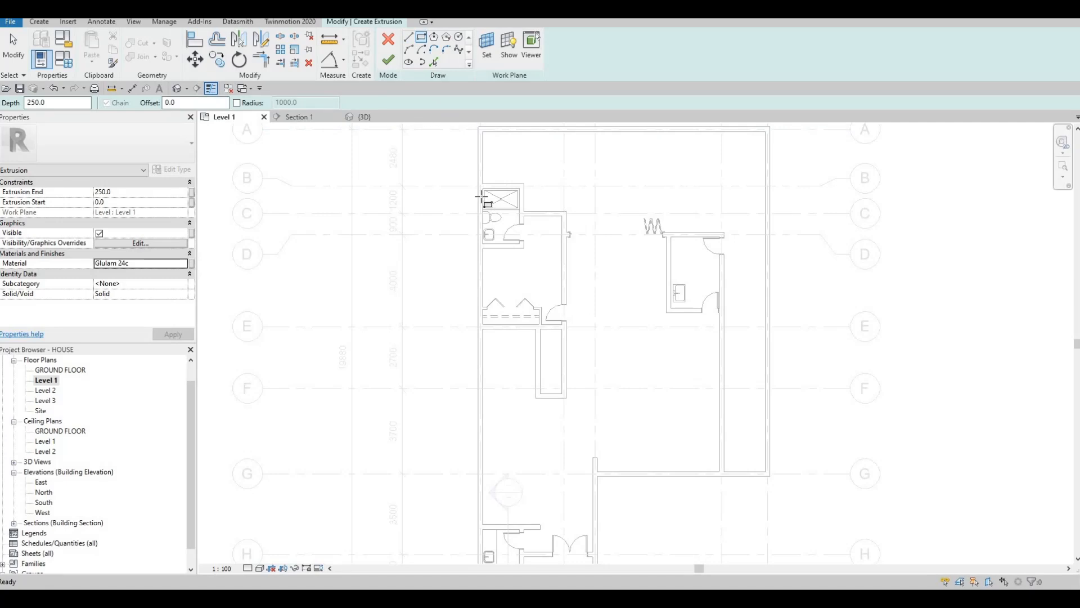
Draw a rectangle about 860 mm long around the upper bathroom's vanity sink, from the lower wall corner towards the toilet, and finish the extrusion
{"action": "scroll", "coordinate": [523, 343], "scroll_direction": "up", "scroll_amount": 4}
{"action": "scroll", "coordinate": [517, 315], "scroll_direction": "up", "scroll_amount": 3}
{"action": "left_click", "coordinate": [518, 354]}
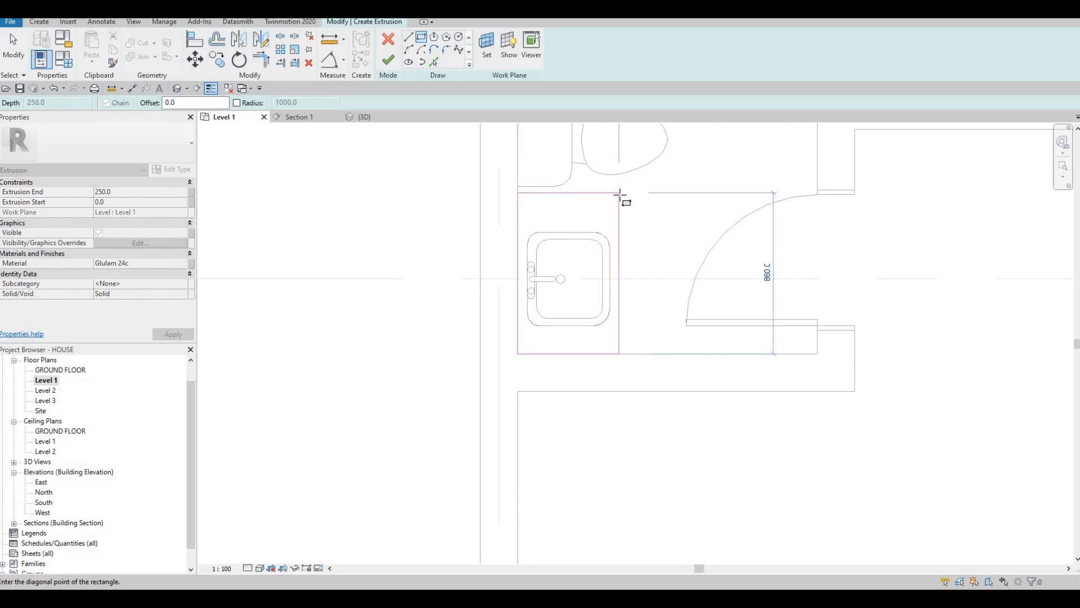
{"action": "left_click", "coordinate": [620, 196]}
{"action": "key", "text": "Escape"}
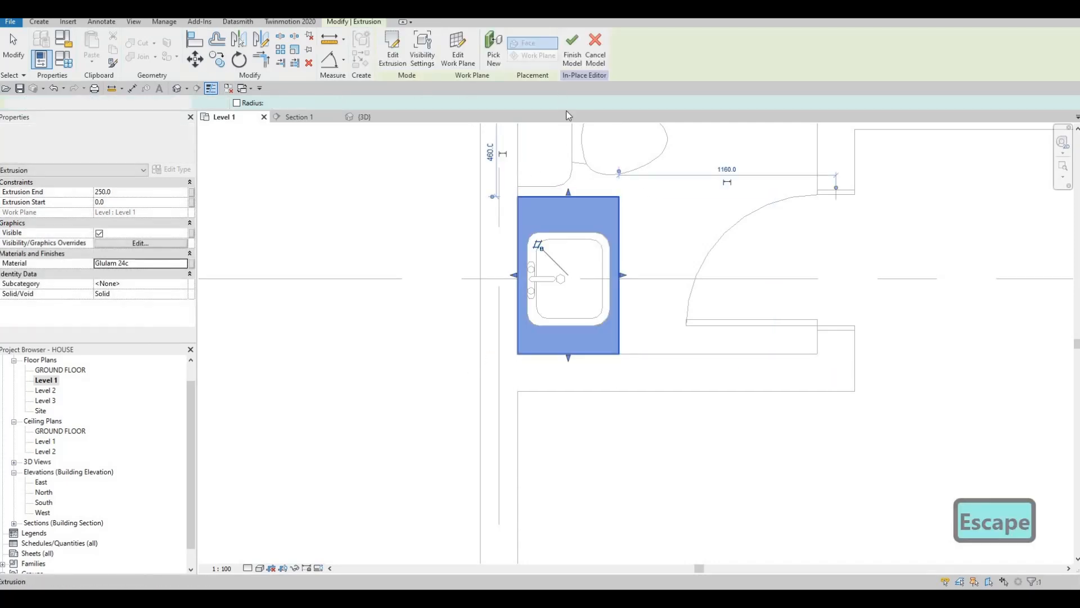
{"action": "key", "text": "Escape"}
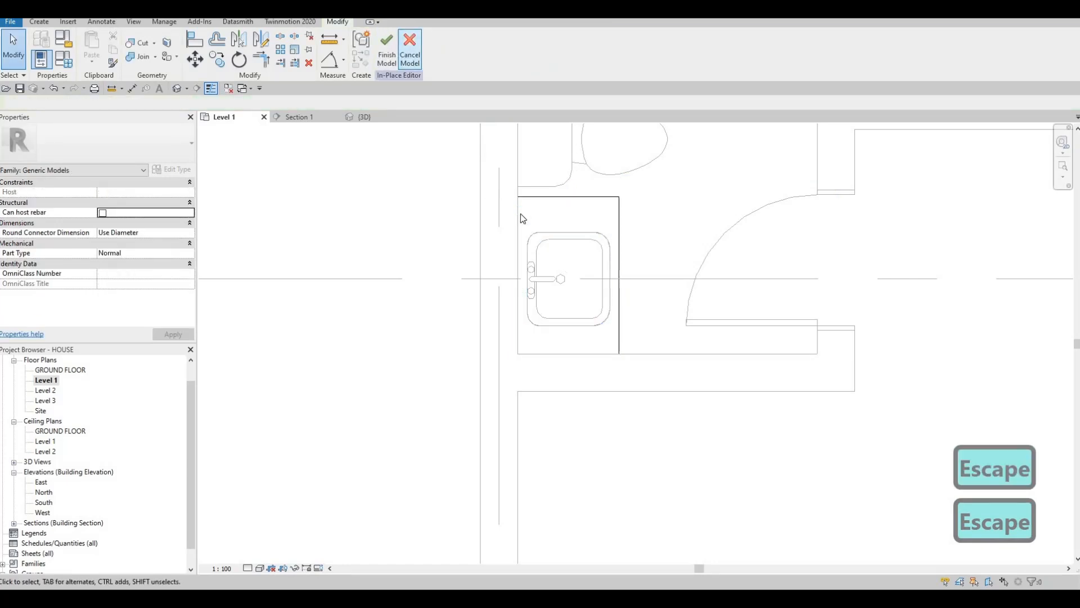
Finish the in-place counter and nudge the upper bathroom's vanity sink slightly towards the toilet
{"action": "left_click", "coordinate": [555, 241]}
{"action": "key", "text": "Up"}
{"action": "key", "text": "Up"}
{"action": "key", "text": "Down"}
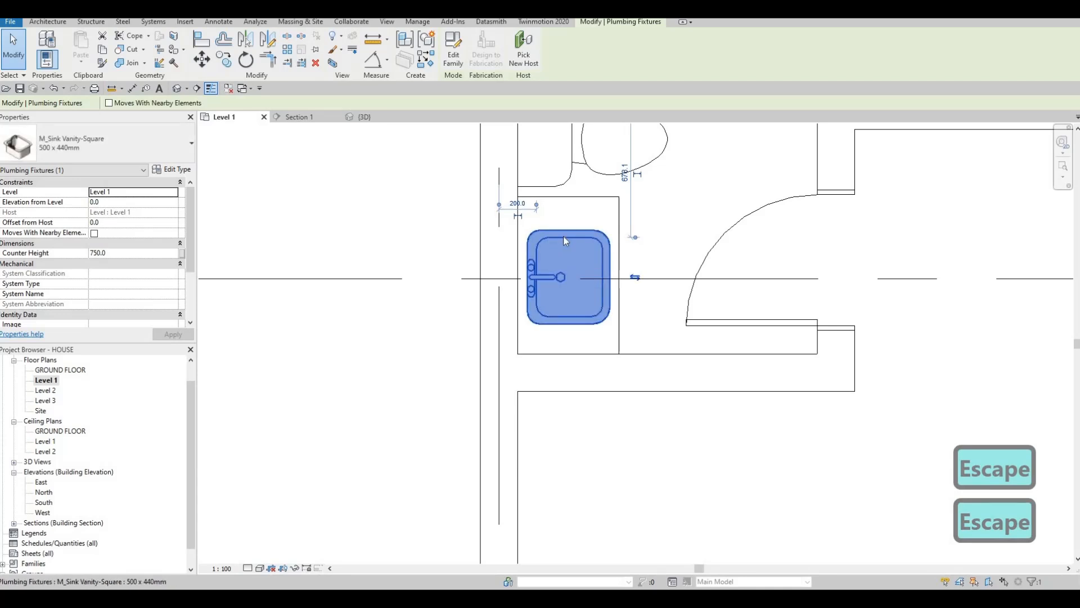
{"action": "key", "text": "Escape"}
{"action": "key", "text": "Escape"}
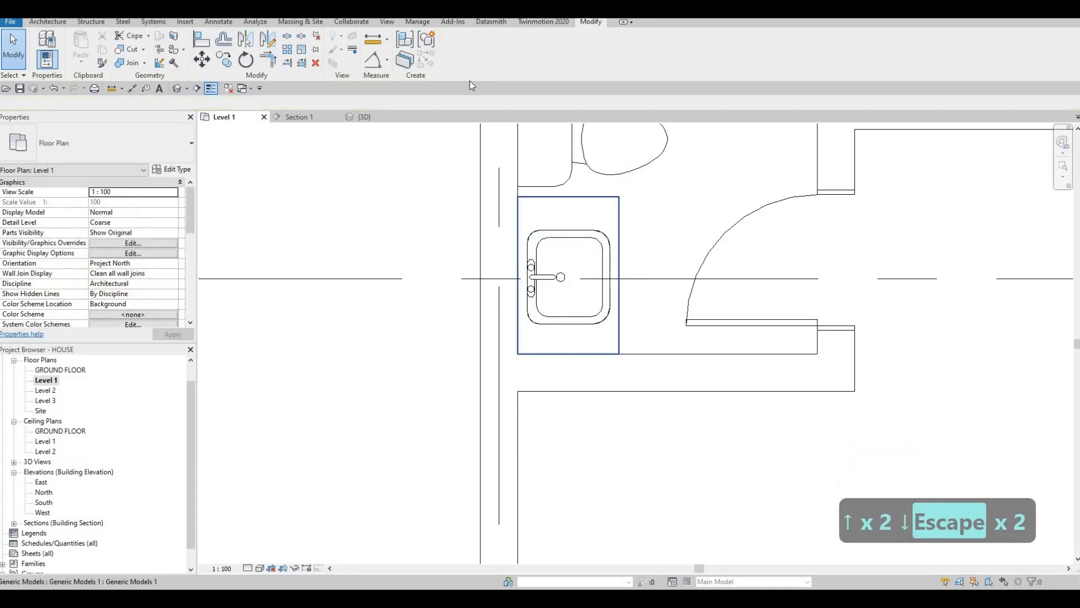
Move the section line from the lower bathroom to the upper bathroom so it crosses the room in front of the vanity
{"action": "left_click", "coordinate": [594, 198]}
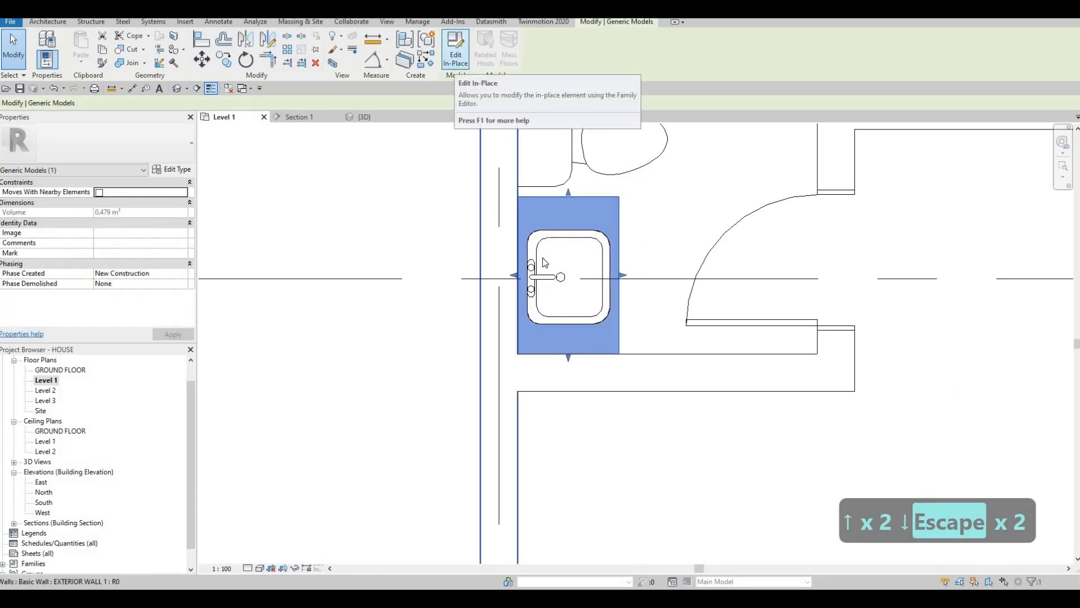
{"action": "scroll", "coordinate": [574, 445], "scroll_direction": "down", "scroll_amount": 8}
{"action": "key", "text": "Escape"}
{"action": "scroll", "coordinate": [570, 454], "scroll_direction": "down", "scroll_amount": 1}
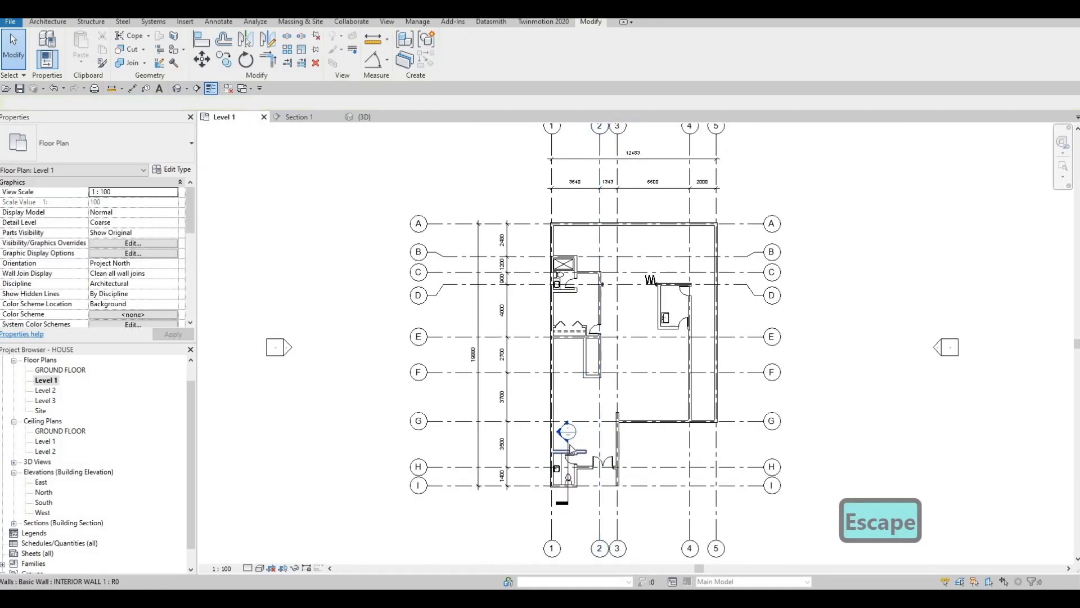
{"action": "key", "text": "Escape"}
{"action": "scroll", "coordinate": [569, 450], "scroll_direction": "up", "scroll_amount": 3}
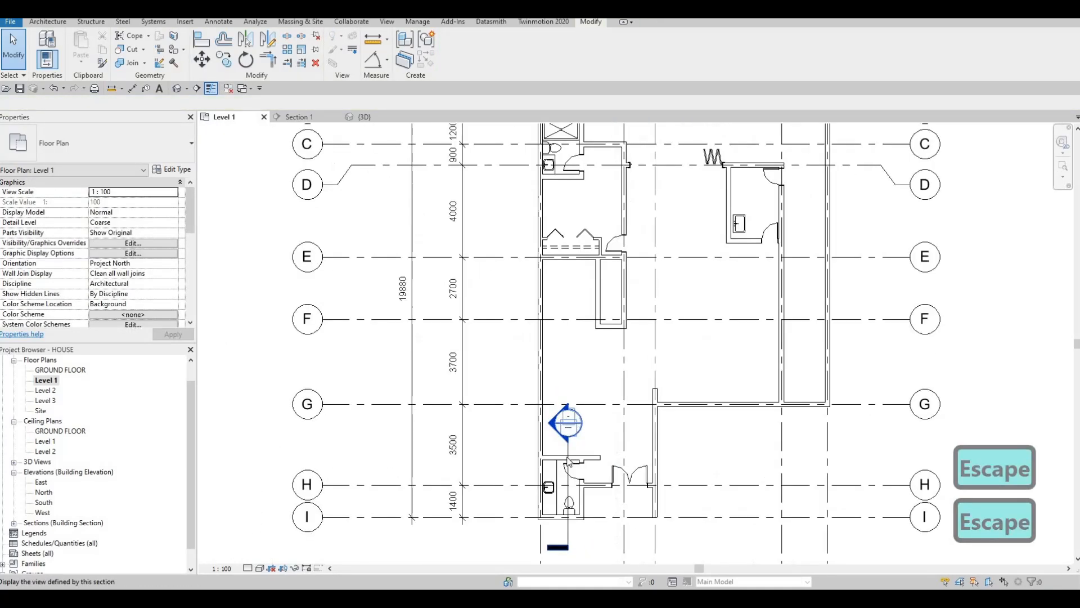
{"action": "key", "text": "Escape"}
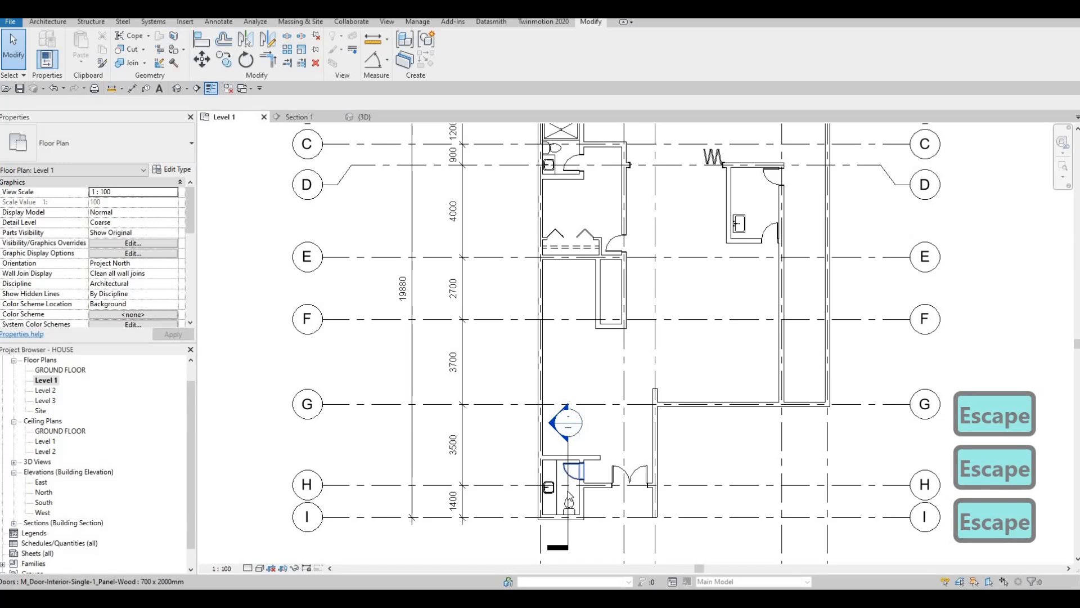
{"action": "left_click", "coordinate": [567, 474]}
{"action": "left_click_drag", "start_coordinate": [567, 475], "coordinate": [572, 287]}
{"action": "middle_click_drag", "start_coordinate": [569, 176], "coordinate": [565, 290]}
{"action": "scroll", "coordinate": [566, 290], "scroll_direction": "up", "scroll_amount": 1}
{"action": "key", "text": "Escape"}
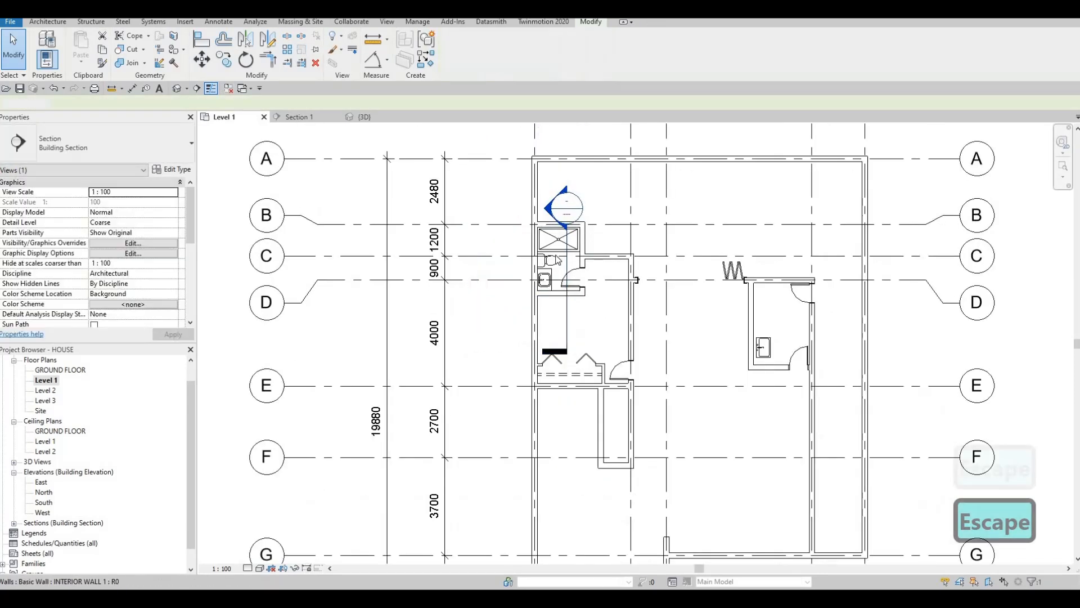
{"action": "scroll", "coordinate": [550, 261], "scroll_direction": "up", "scroll_amount": 4}
{"action": "scroll", "coordinate": [554, 283], "scroll_direction": "up", "scroll_amount": 2}
{"action": "key", "text": "Escape"}
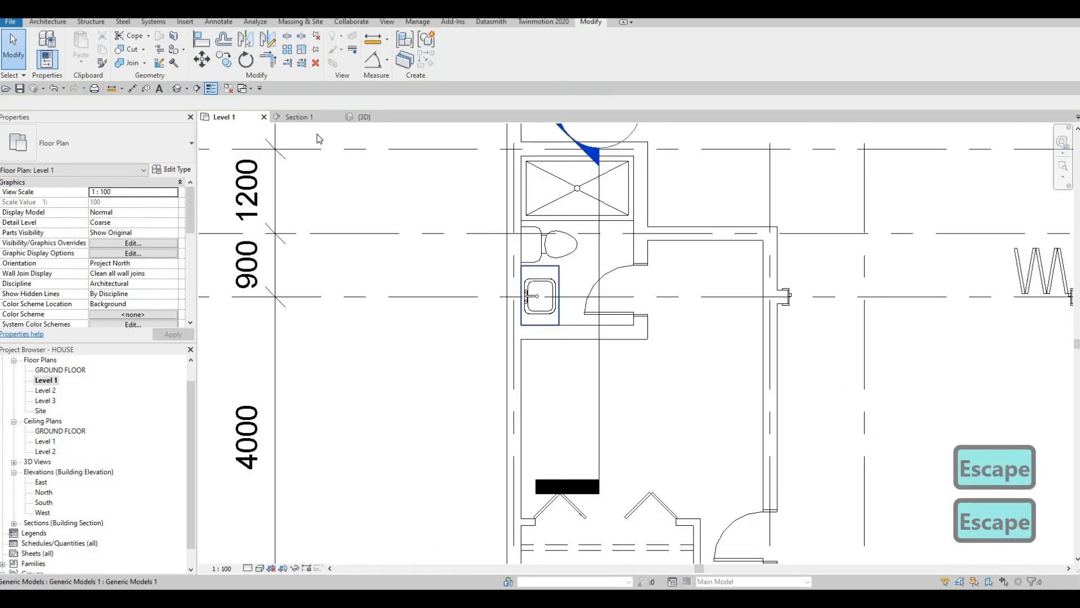
In Section 1, stretch the upper bathroom's counter up to the underside of the sink rim and raise its bottom to just below the basin
{"action": "left_click", "coordinate": [312, 117]}
{"action": "middle_click_drag", "start_coordinate": [593, 410], "coordinate": [586, 398]}
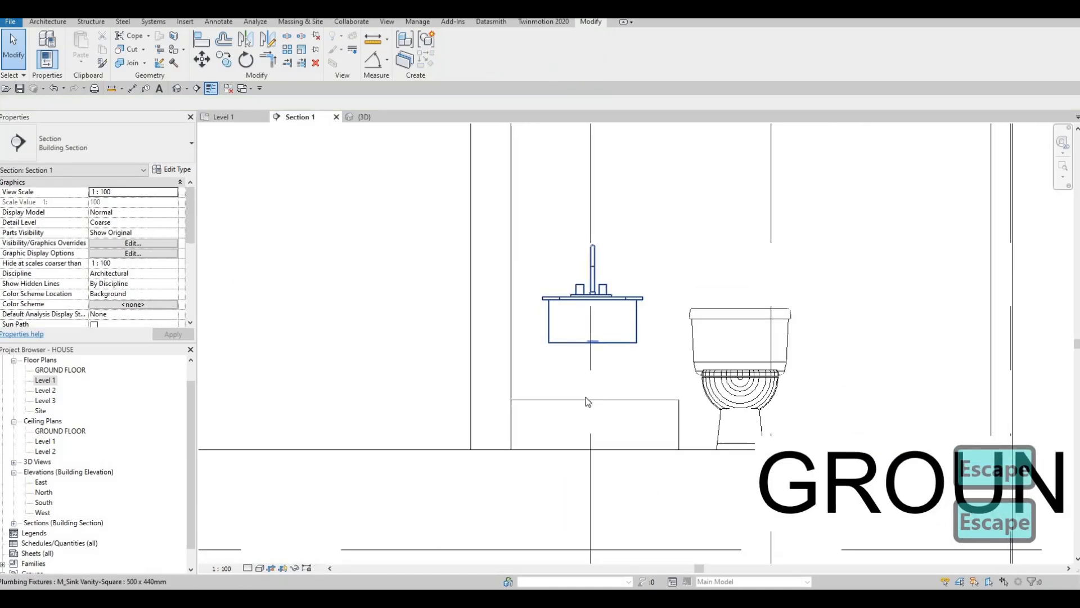
{"action": "key", "text": "Escape"}
{"action": "left_click", "coordinate": [597, 399]}
{"action": "left_click_drag", "start_coordinate": [593, 336], "coordinate": [605, 302]}
{"action": "left_click_drag", "start_coordinate": [605, 360], "coordinate": [664, 318]}
{"action": "key", "text": "Escape"}
{"action": "key", "text": "Escape"}
{"action": "key", "text": "Escape"}
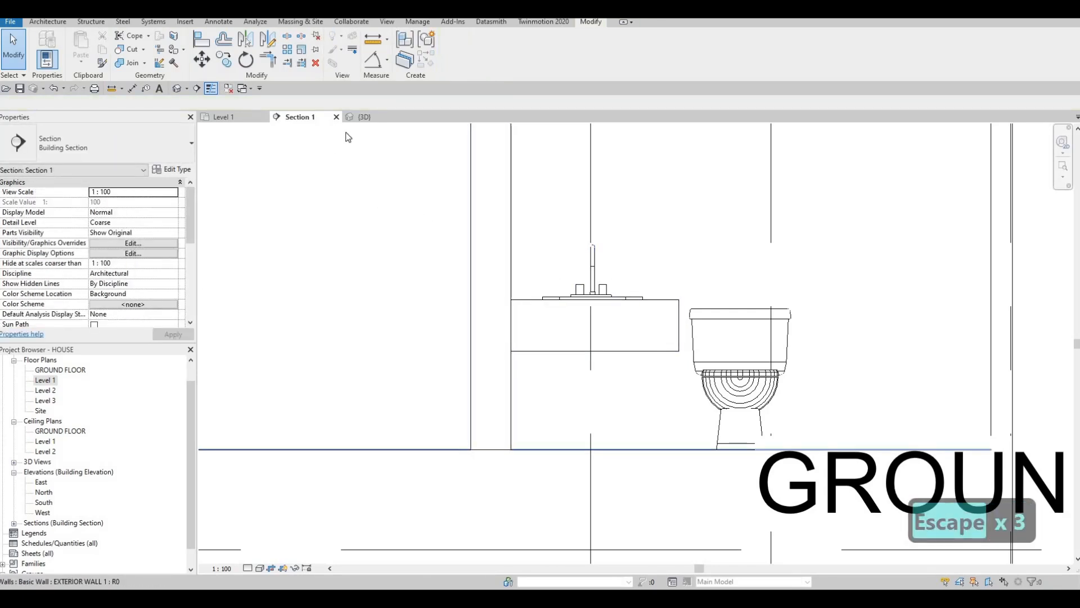
Return to the Level 1 plan and open the upper bathroom's vanity counter for in-place editing
{"action": "left_click", "coordinate": [224, 116]}
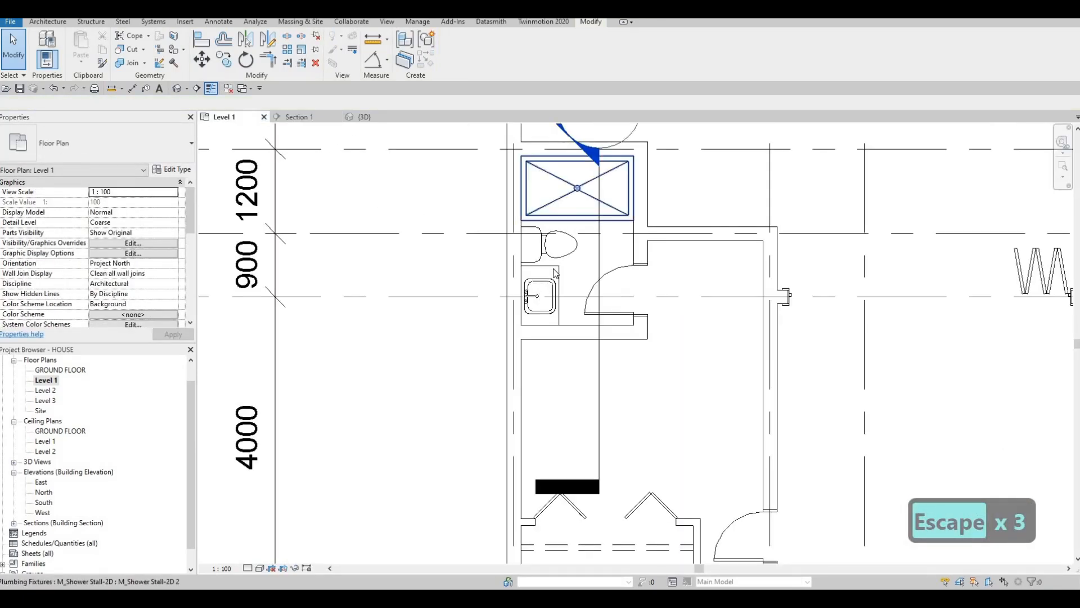
{"action": "key", "text": "Escape"}
{"action": "left_click", "coordinate": [541, 295]}
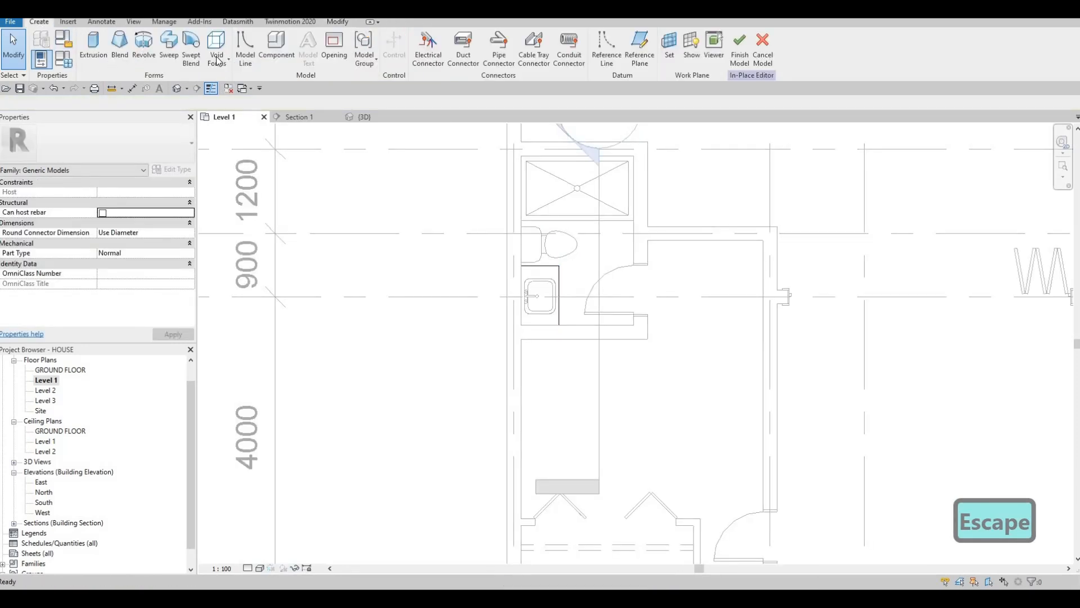
Create a void extrusion from a rectangle around the basin, kept within the sink's outer rim
{"action": "left_click", "coordinate": [218, 59]}
{"action": "left_click", "coordinate": [248, 82]}
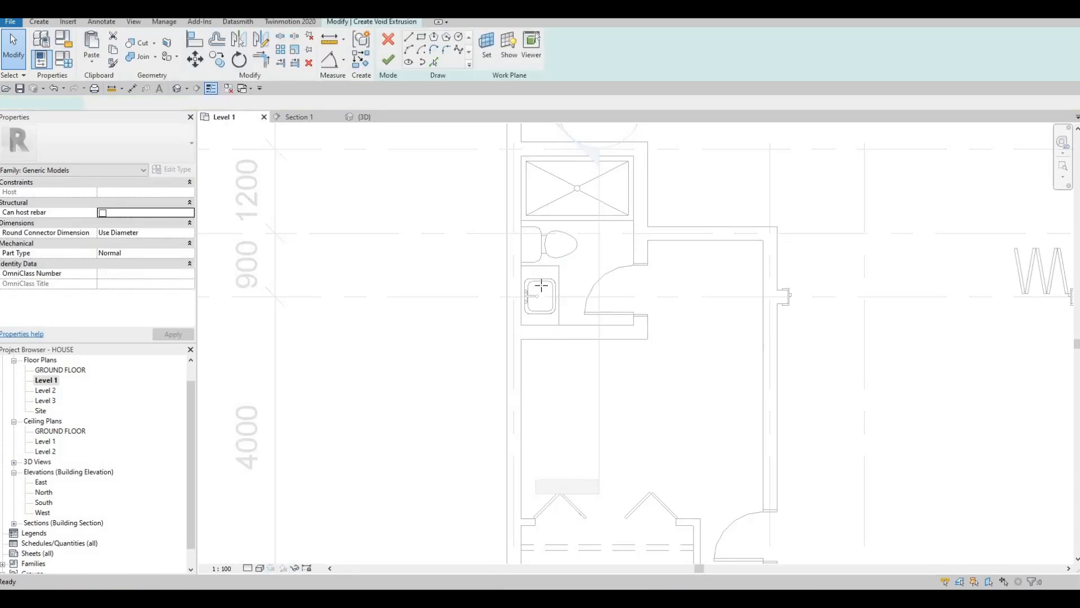
{"action": "scroll", "coordinate": [514, 293], "scroll_direction": "up", "scroll_amount": 2}
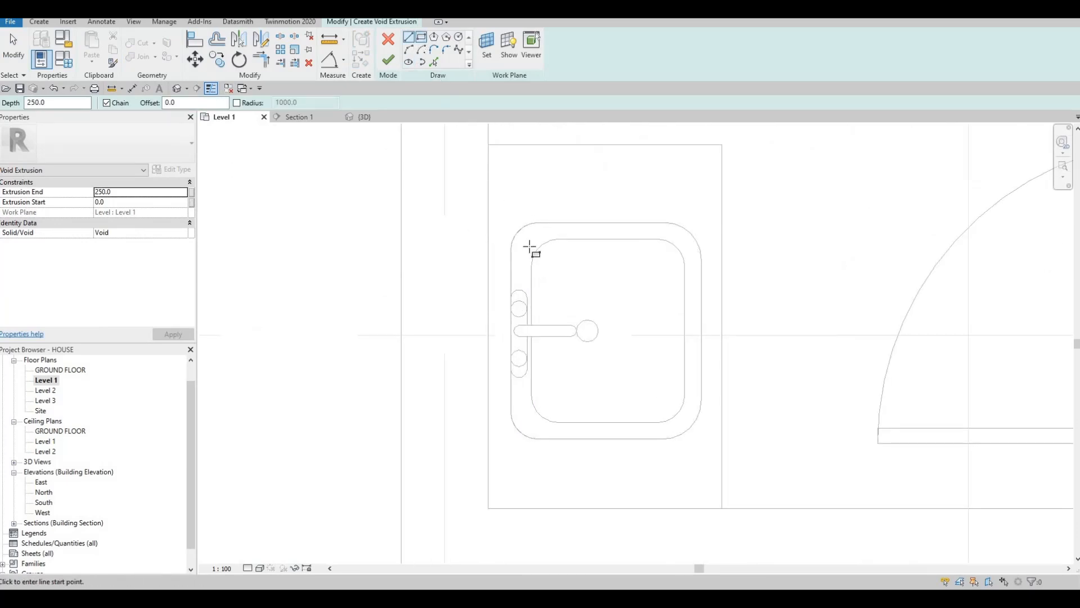
{"action": "scroll", "coordinate": [525, 246], "scroll_direction": "up", "scroll_amount": 2}
{"action": "left_click", "coordinate": [519, 251]}
{"action": "middle_click_drag", "start_coordinate": [733, 447], "coordinate": [671, 339]}
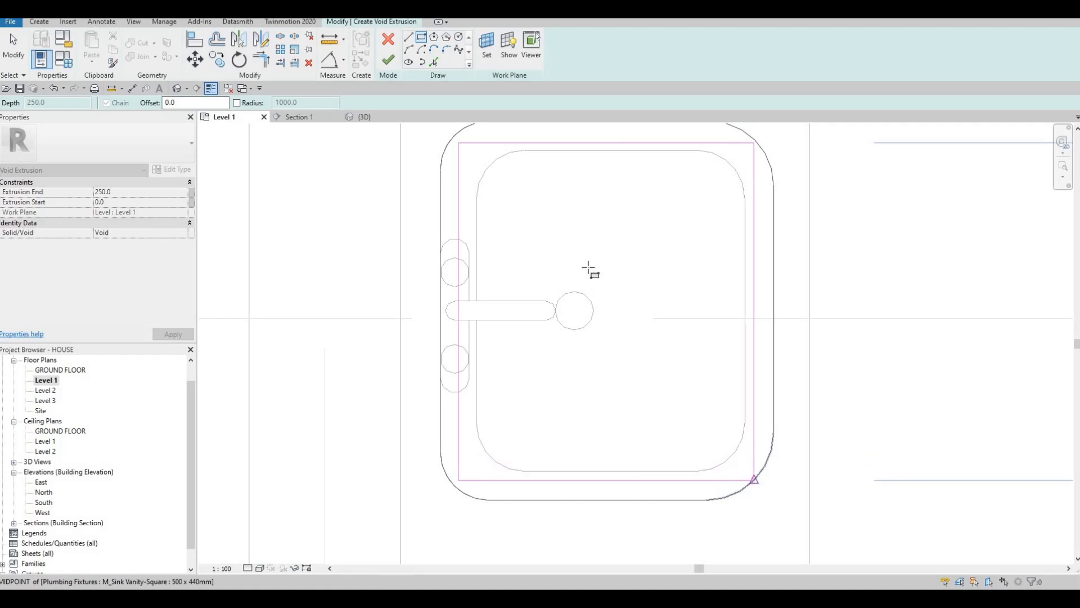
{"action": "left_click", "coordinate": [754, 480]}
{"action": "key", "text": "Escape"}
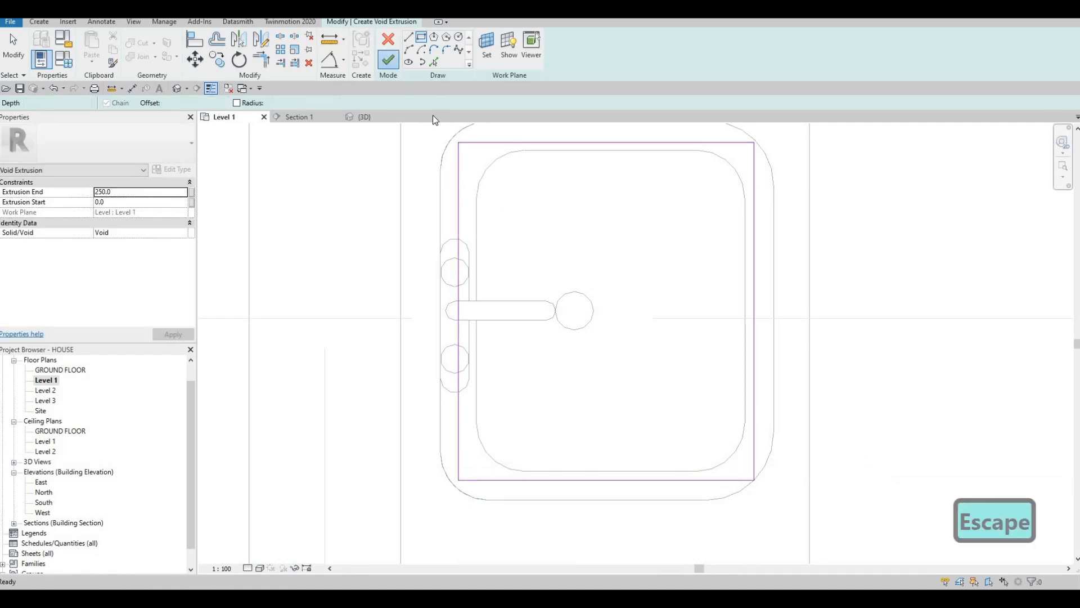
{"action": "left_click", "coordinate": [388, 59]}
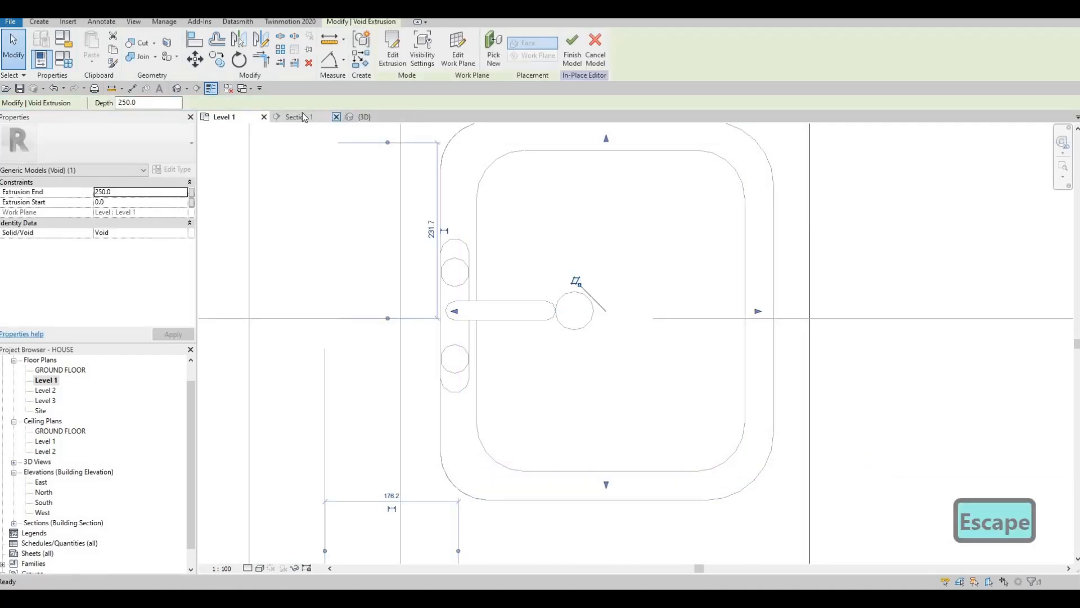
In Section 1, stretch the void past the counter's top and down to its bottom, with extrusion end 852.8 and start 513.7
{"action": "left_click", "coordinate": [302, 113]}
{"action": "left_click_drag", "start_coordinate": [590, 334], "coordinate": [592, 276]}
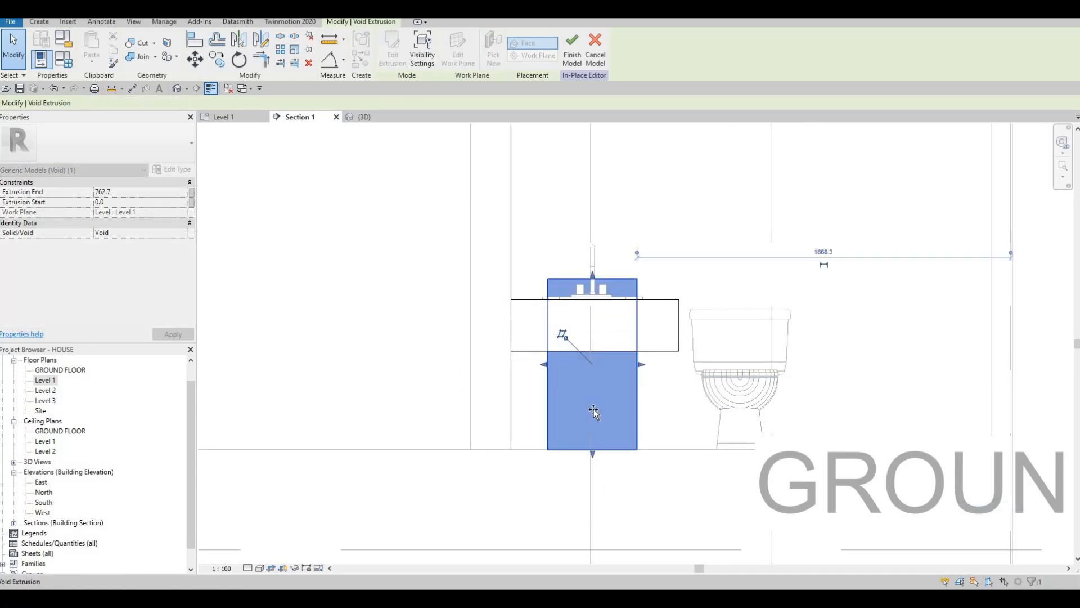
{"action": "left_click_drag", "start_coordinate": [593, 344], "coordinate": [595, 346]}
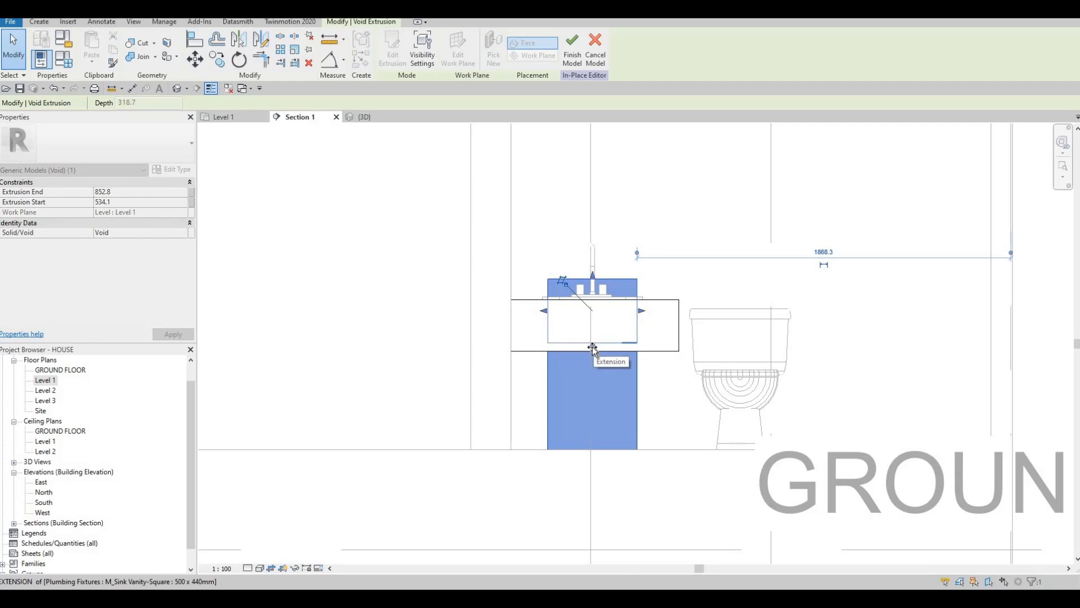
{"action": "left_click_drag", "start_coordinate": [550, 295], "coordinate": [550, 298]}
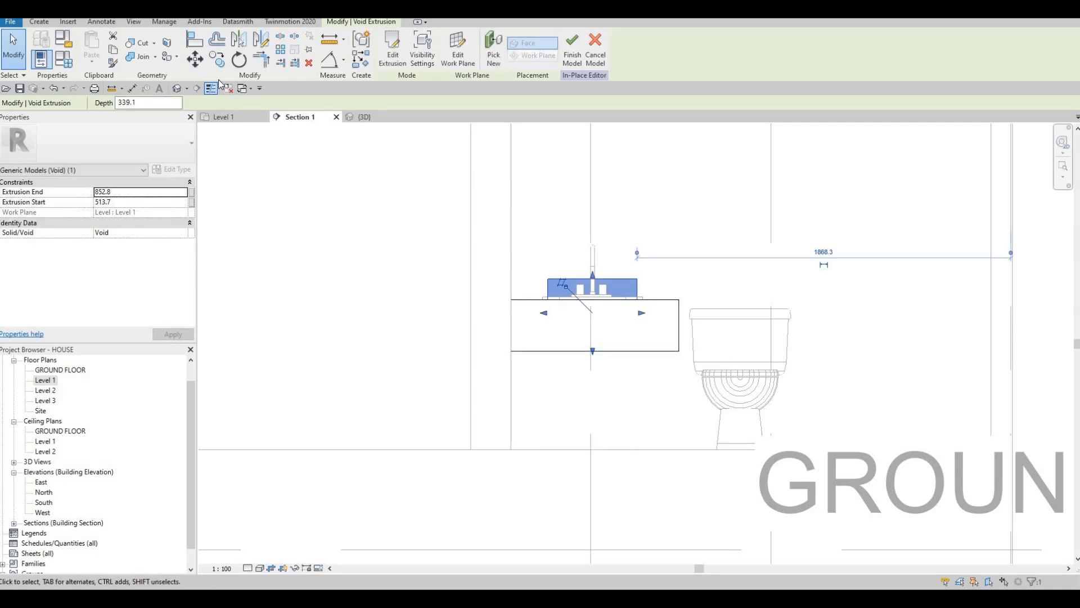
Bring up the upper bathroom's counter in the 3D view and display the model shaded
{"action": "key", "text": "ctrl+Tab"}
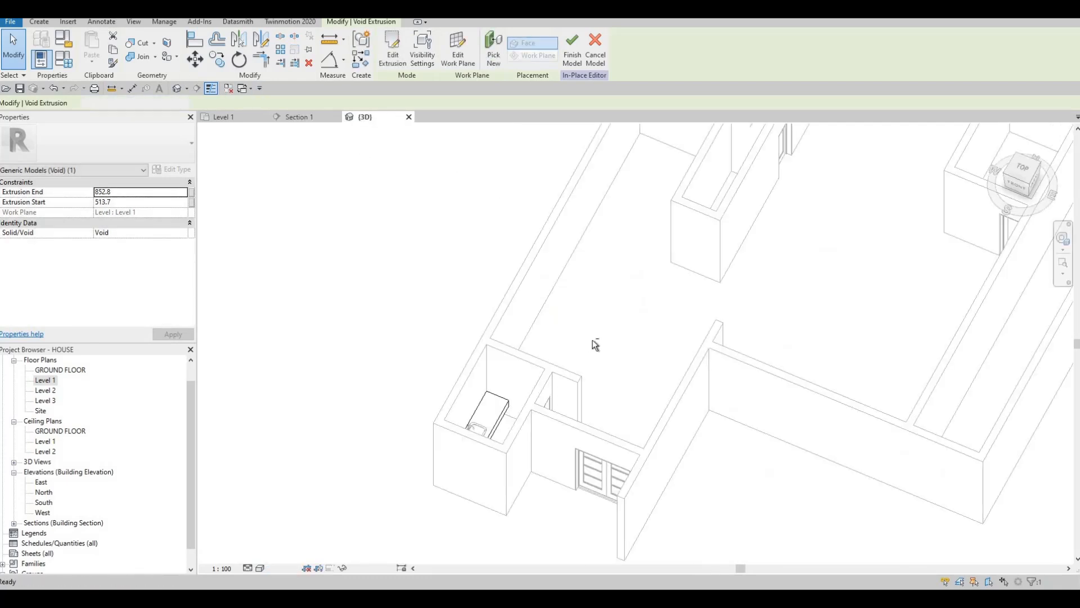
{"action": "scroll", "coordinate": [615, 351], "scroll_direction": "down", "scroll_amount": 3}
{"action": "middle_click_drag", "start_coordinate": [616, 350], "coordinate": [565, 219], "text": "shift"}
{"action": "scroll", "coordinate": [565, 220], "scroll_direction": "up", "scroll_amount": 6}
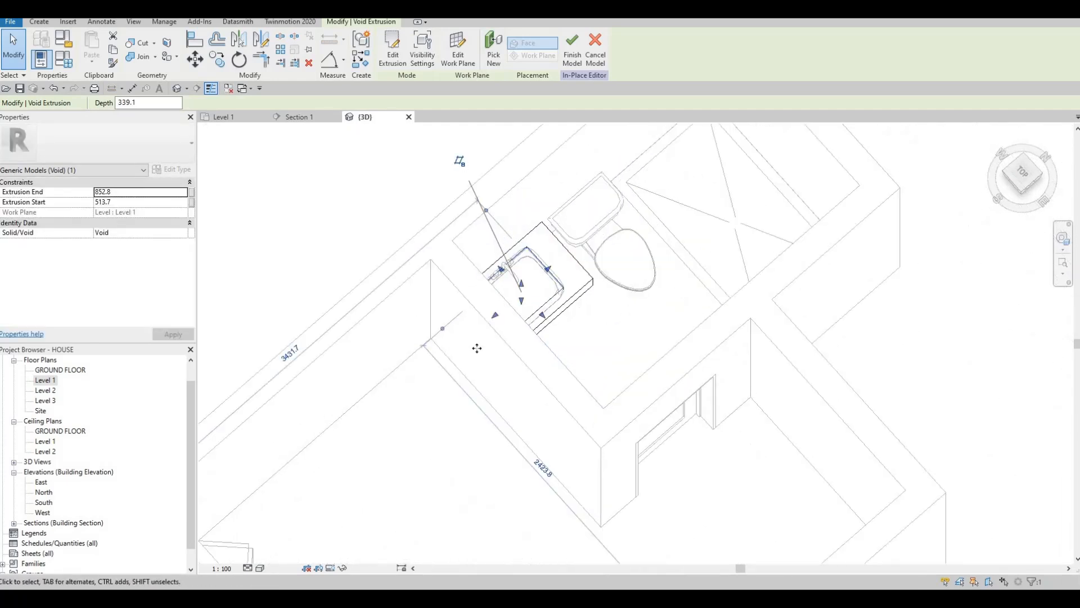
{"action": "middle_click_drag", "start_coordinate": [454, 343], "coordinate": [257, 529], "text": "shift"}
{"action": "left_click", "coordinate": [260, 567]}
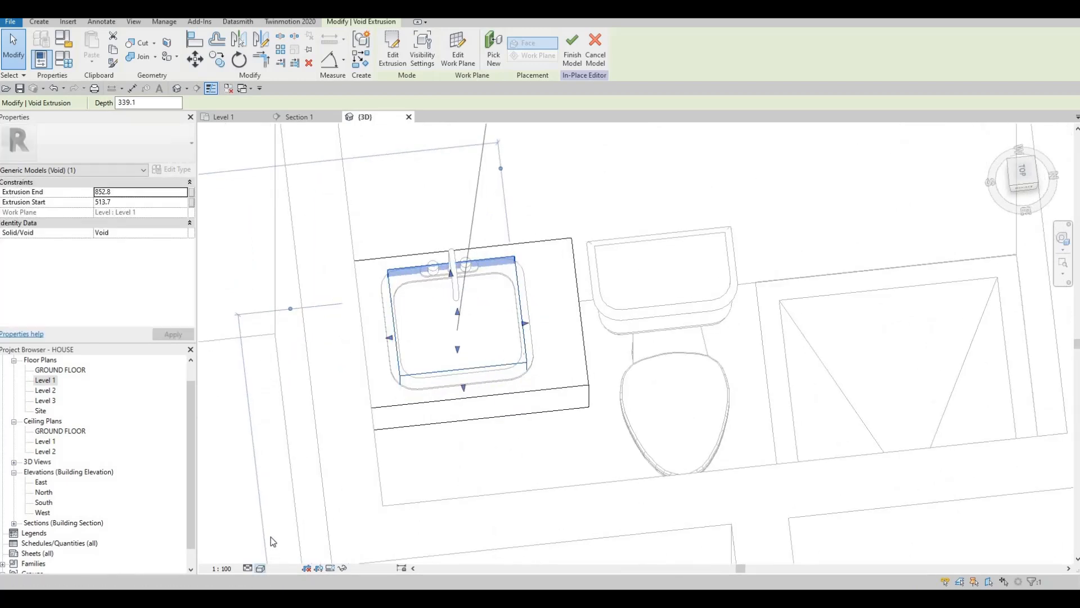
{"action": "left_click", "coordinate": [279, 522]}
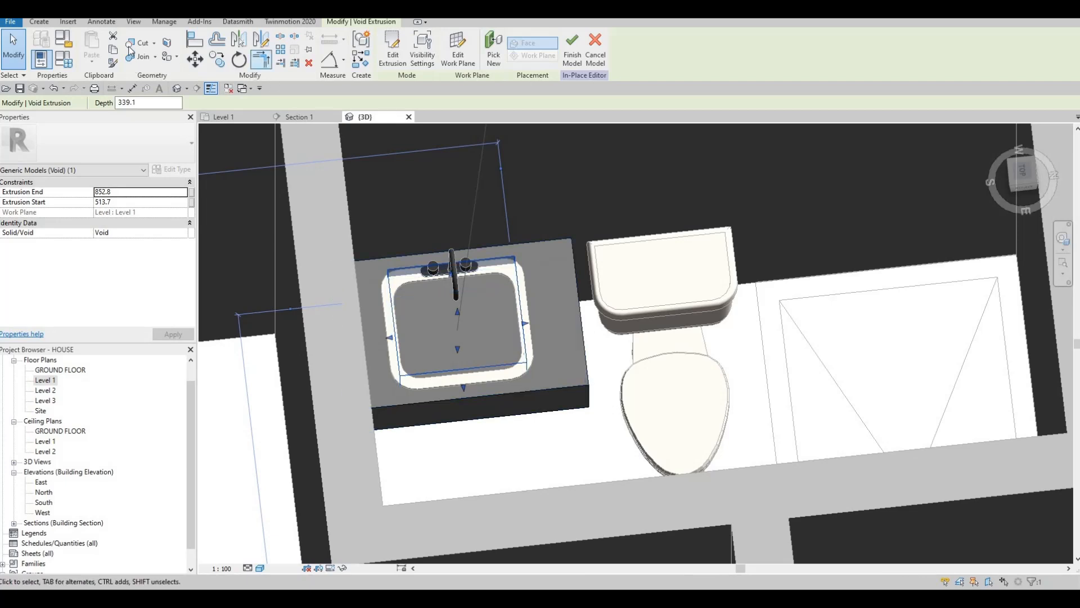
Cut the sink void out of the vanity counter and finish the in-place model
{"action": "left_click", "coordinate": [532, 286]}
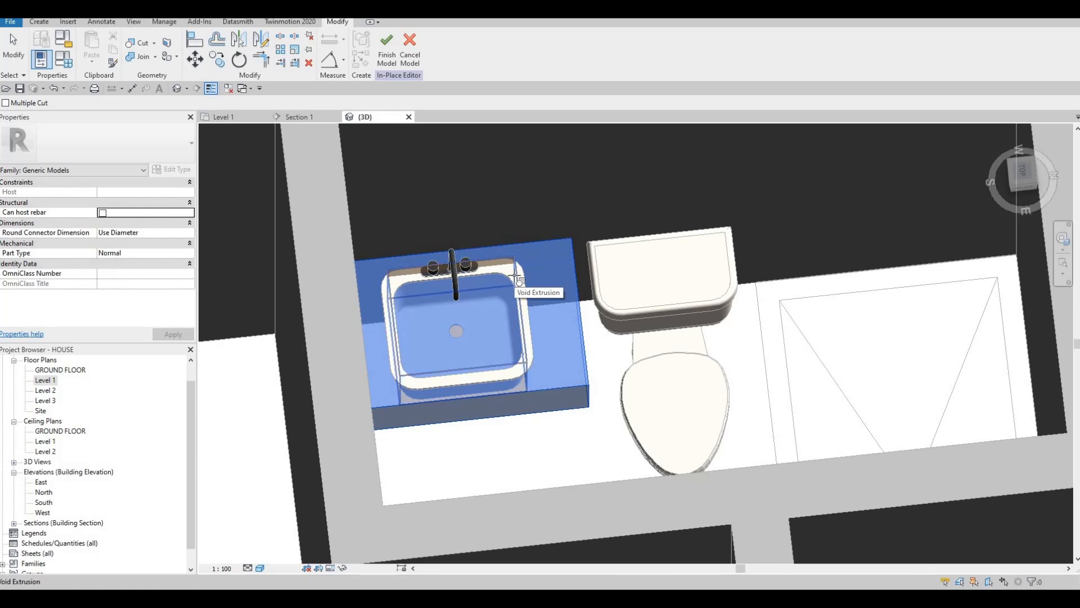
{"action": "left_click", "coordinate": [461, 344]}
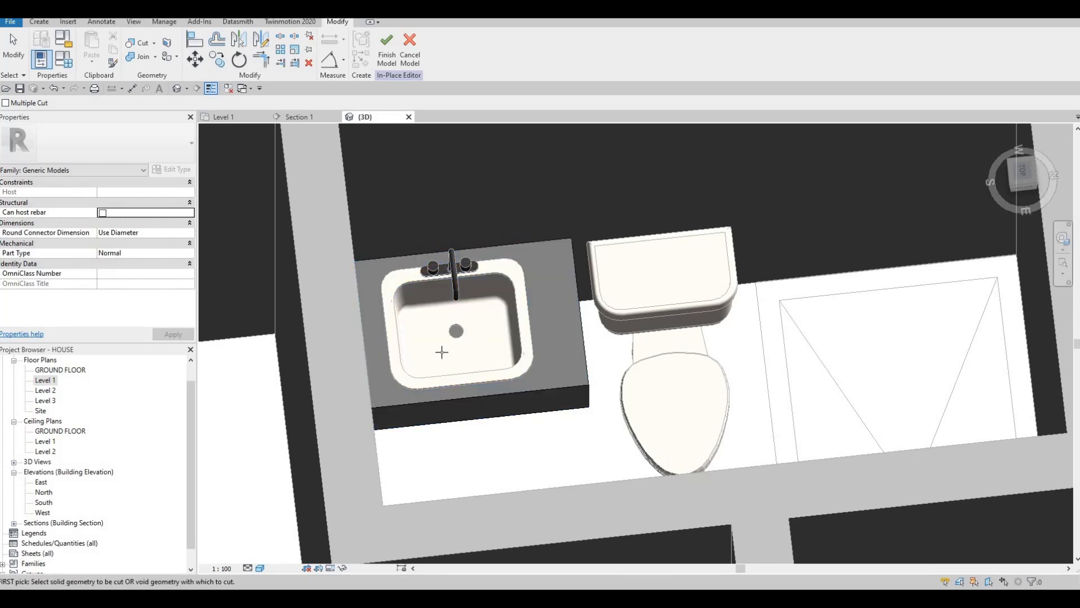
{"action": "scroll", "coordinate": [482, 308], "scroll_direction": "up", "scroll_amount": 4}
{"action": "key", "text": "Escape"}
{"action": "key", "text": "Escape"}
{"action": "middle_click_drag", "start_coordinate": [489, 331], "coordinate": [567, 366], "text": "shift"}
{"action": "scroll", "coordinate": [557, 261], "scroll_direction": "down", "scroll_amount": 1}
{"action": "scroll", "coordinate": [431, 300], "scroll_direction": "down", "scroll_amount": 4}
{"action": "middle_click_drag", "start_coordinate": [462, 298], "coordinate": [451, 197], "text": "shift"}
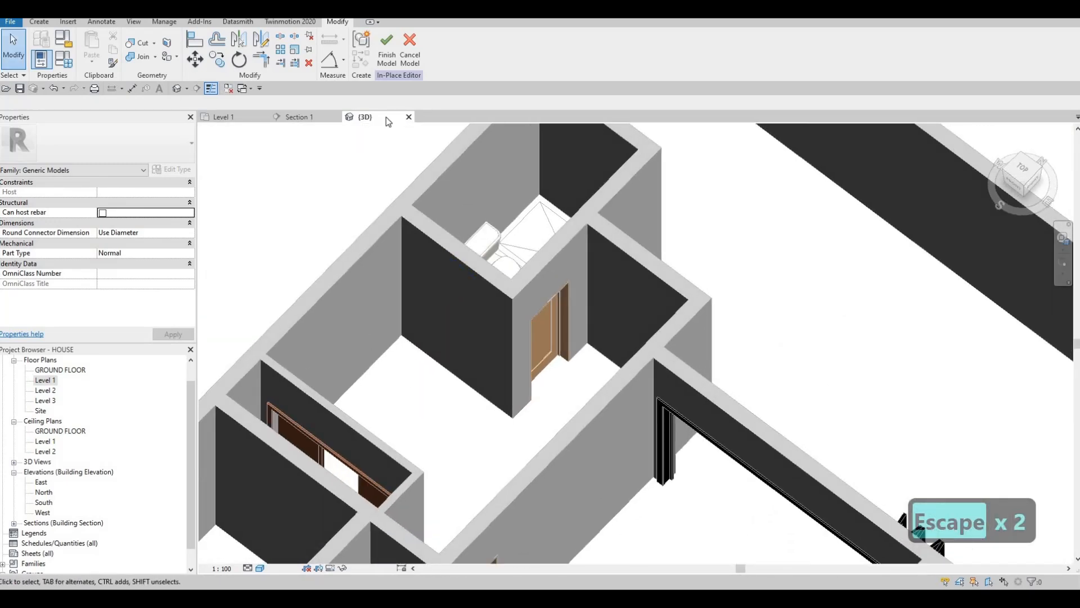
{"action": "left_click", "coordinate": [387, 48]}
Examine the upper bathroom's shower stall and the surrounding Level 1 rooms in the 3D view
{"action": "middle_click_drag", "start_coordinate": [522, 301], "coordinate": [482, 244], "text": "shift"}
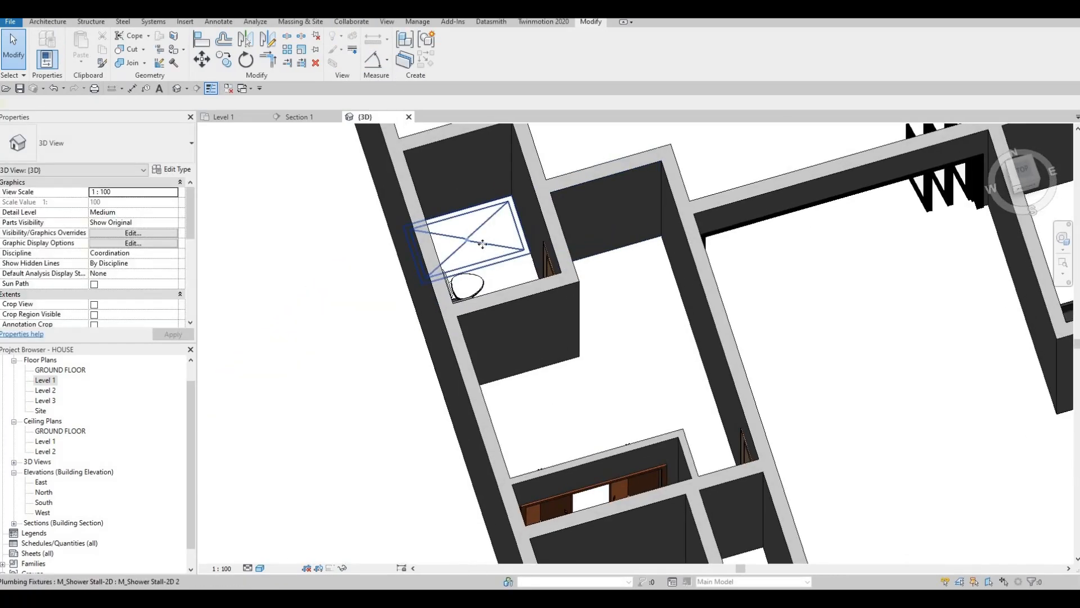
{"action": "left_click", "coordinate": [483, 244]}
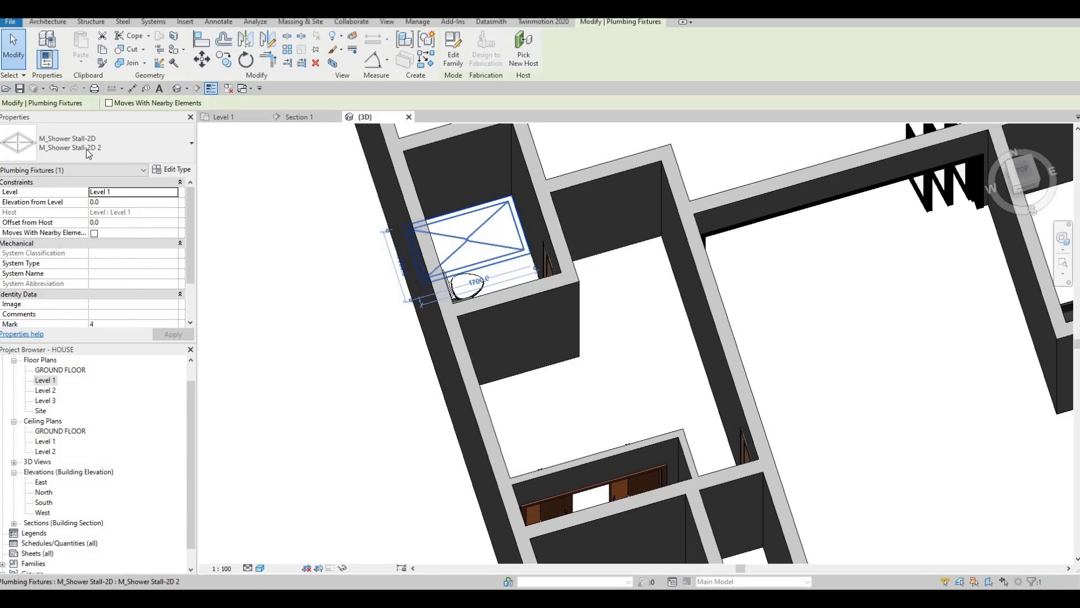
{"action": "scroll", "coordinate": [572, 282], "scroll_direction": "down", "scroll_amount": 6}
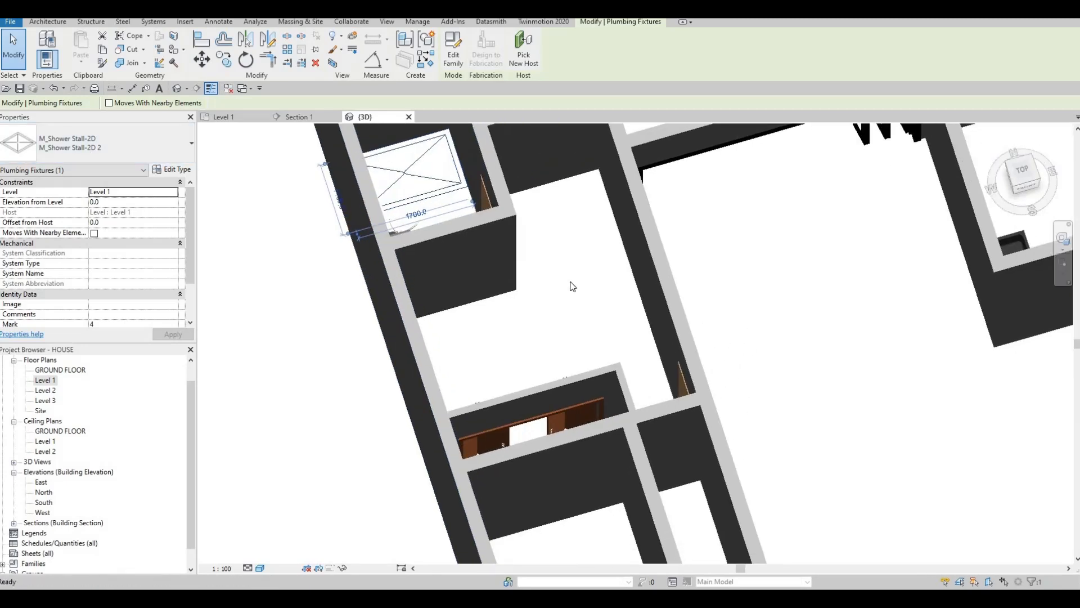
{"action": "key", "text": "Escape"}
{"action": "key", "text": "Escape"}
{"action": "middle_click_drag", "start_coordinate": [533, 272], "coordinate": [456, 191], "text": "shift"}
{"action": "middle_click_drag", "start_coordinate": [591, 307], "coordinate": [574, 225], "text": "shift"}
{"action": "middle_click_drag", "start_coordinate": [327, 295], "coordinate": [396, 396]}
{"action": "middle_click_drag", "start_coordinate": [518, 329], "coordinate": [448, 287], "text": "shift"}
{"action": "scroll", "coordinate": [461, 299], "scroll_direction": "up", "scroll_amount": 4}
{"action": "scroll", "coordinate": [553, 399], "scroll_direction": "up", "scroll_amount": 3}
{"action": "middle_click_drag", "start_coordinate": [554, 400], "coordinate": [529, 361], "text": "shift"}
{"action": "scroll", "coordinate": [529, 362], "scroll_direction": "down", "scroll_amount": 4}
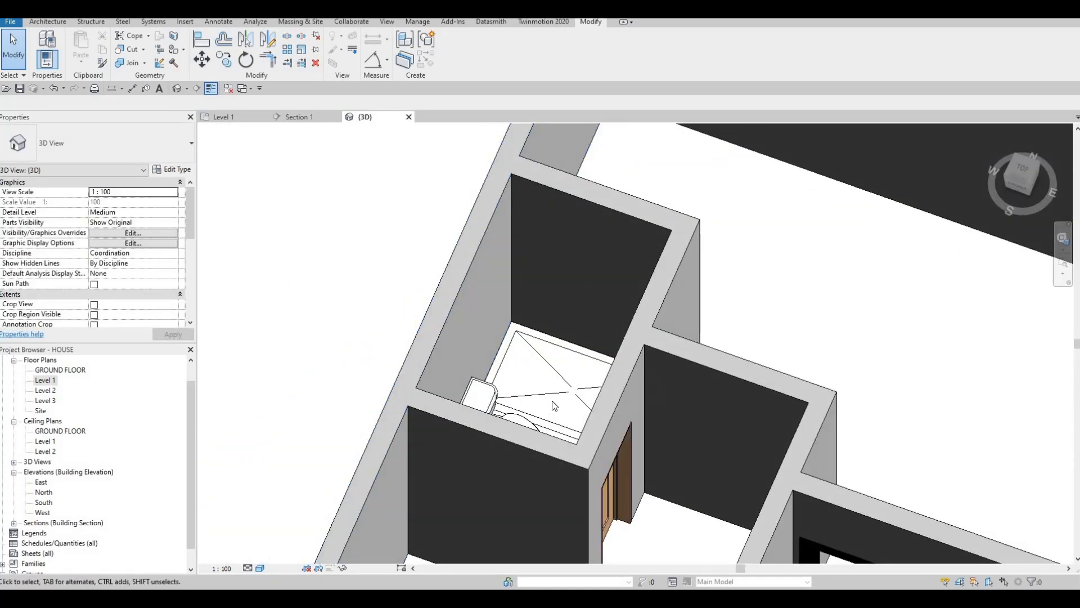
{"action": "scroll", "coordinate": [539, 284], "scroll_direction": "down", "scroll_amount": 4}
{"action": "middle_click_drag", "start_coordinate": [539, 283], "coordinate": [619, 276], "text": "shift"}
{"action": "scroll", "coordinate": [619, 276], "scroll_direction": "up", "scroll_amount": 3}
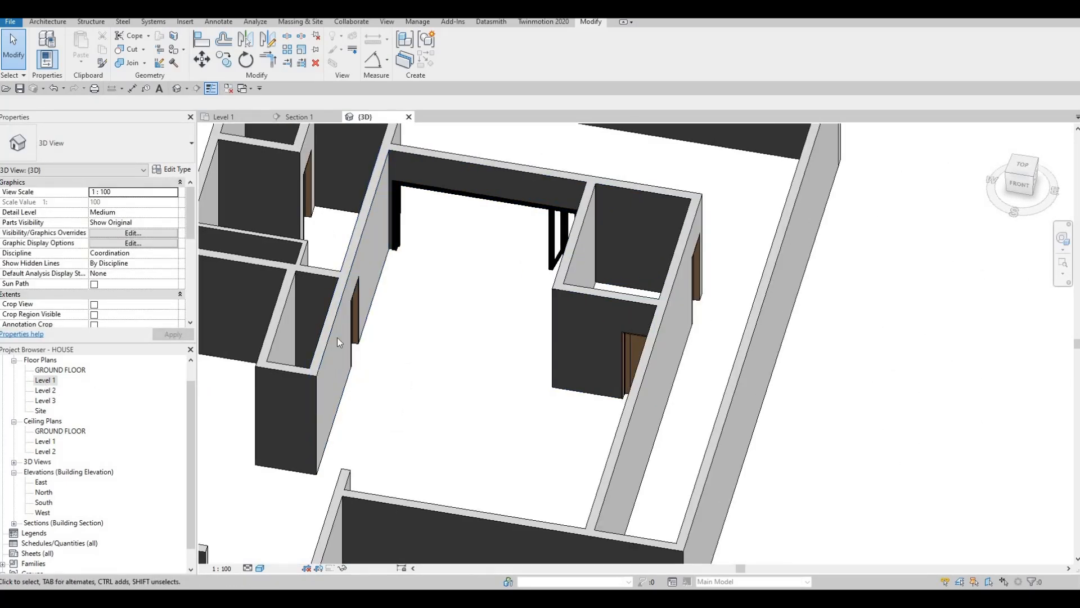
Return to the Level 1 floor plan at the small room with the single kitchen sink between grids D and E
{"action": "double_click", "coordinate": [45, 380]}
{"action": "scroll", "coordinate": [456, 287], "scroll_direction": "down", "scroll_amount": 8}
{"action": "scroll", "coordinate": [490, 323], "scroll_direction": "down", "scroll_amount": 4}
{"action": "middle_click_drag", "start_coordinate": [563, 324], "coordinate": [397, 321]}
{"action": "scroll", "coordinate": [397, 322], "scroll_direction": "down", "scroll_amount": 1}
{"action": "key", "text": "Escape"}
{"action": "scroll", "coordinate": [572, 297], "scroll_direction": "up", "scroll_amount": 2}
{"action": "middle_click_drag", "start_coordinate": [612, 357], "coordinate": [506, 281]}
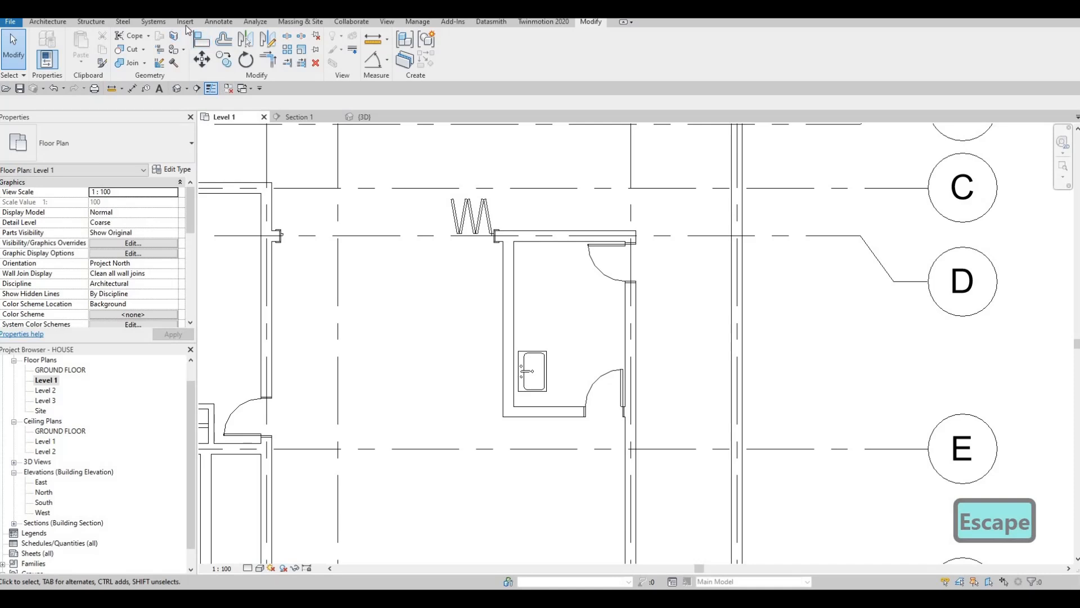
Start loading a family and browse the metric library to Specialty Equipment, Domestic, Mid-Range
{"action": "left_click", "coordinate": [465, 63]}
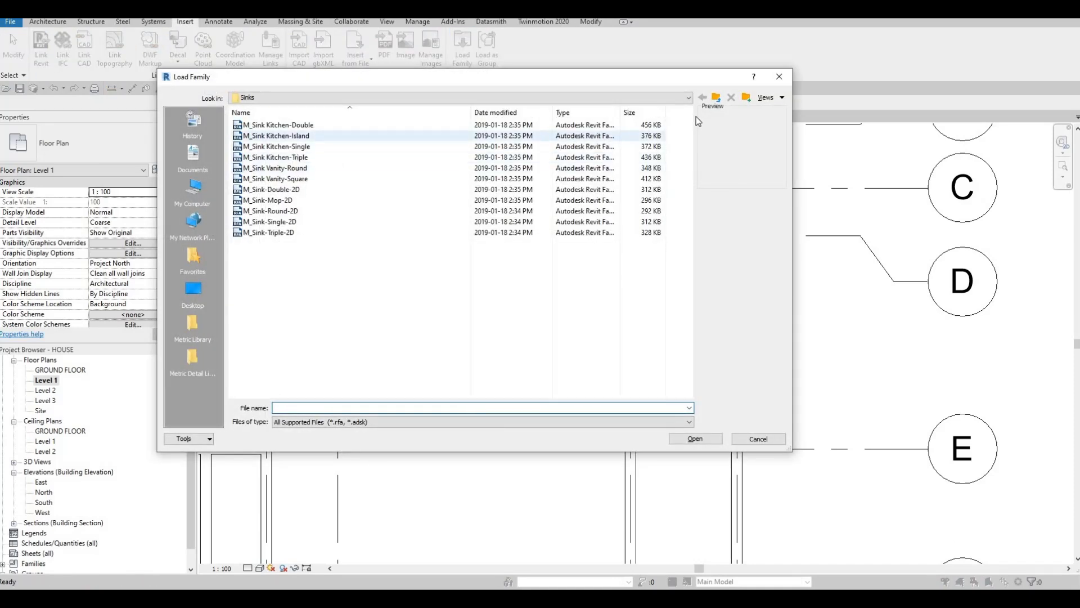
{"action": "left_click", "coordinate": [716, 99]}
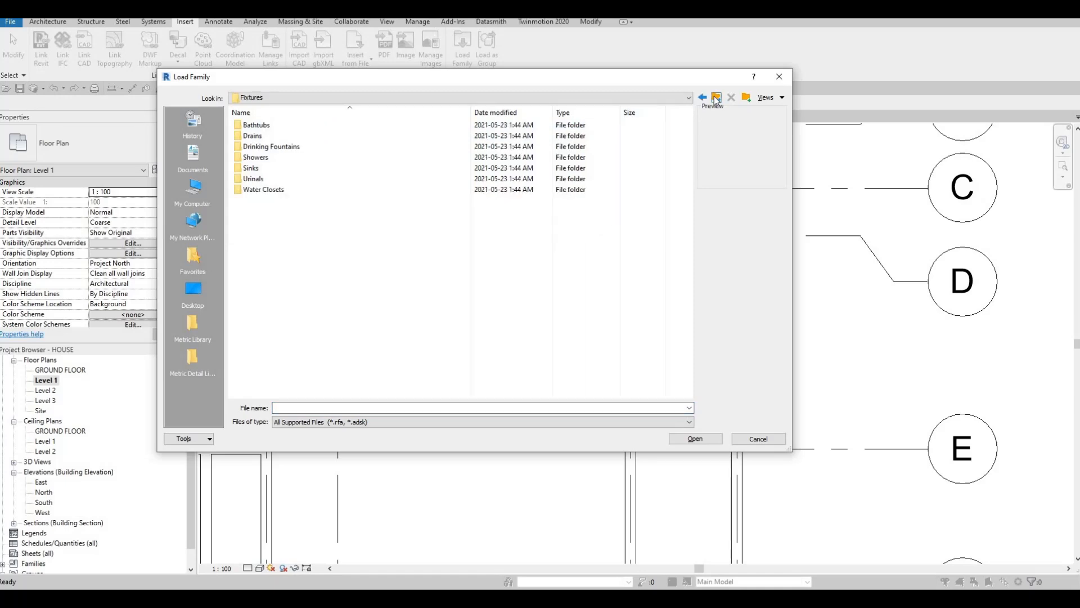
{"action": "left_click", "coordinate": [717, 98]}
{"action": "left_click", "coordinate": [716, 99]}
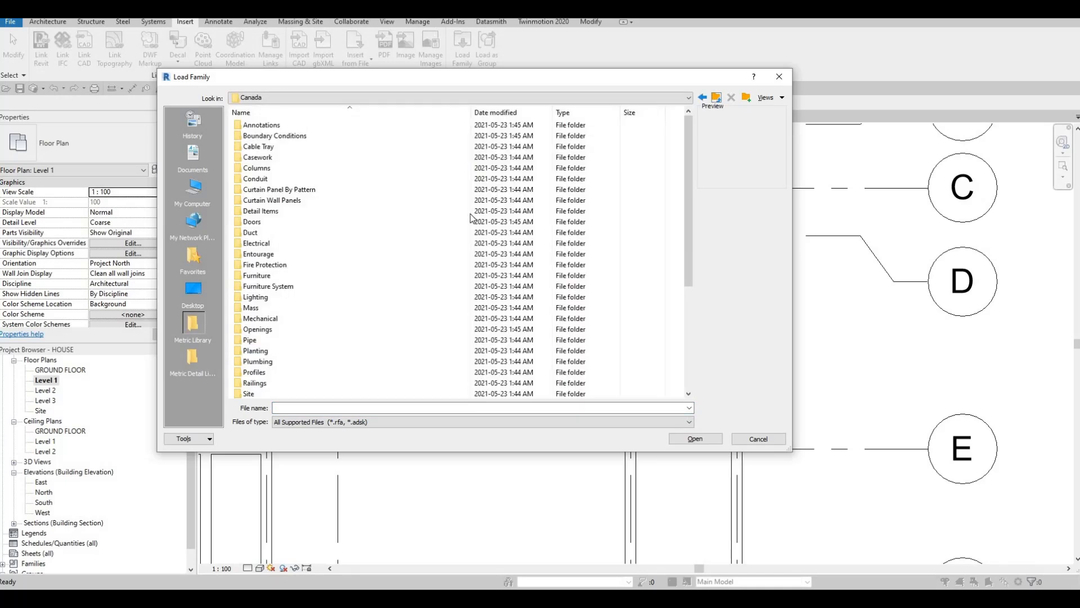
{"action": "scroll", "coordinate": [415, 250], "scroll_direction": "down", "scroll_amount": 5}
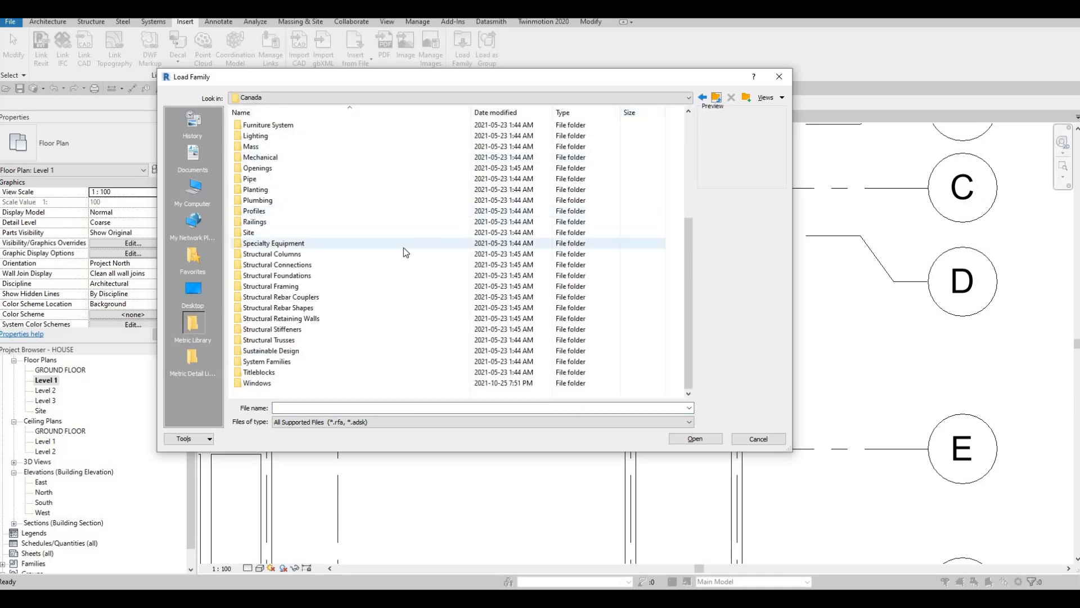
{"action": "double_click", "coordinate": [274, 244]}
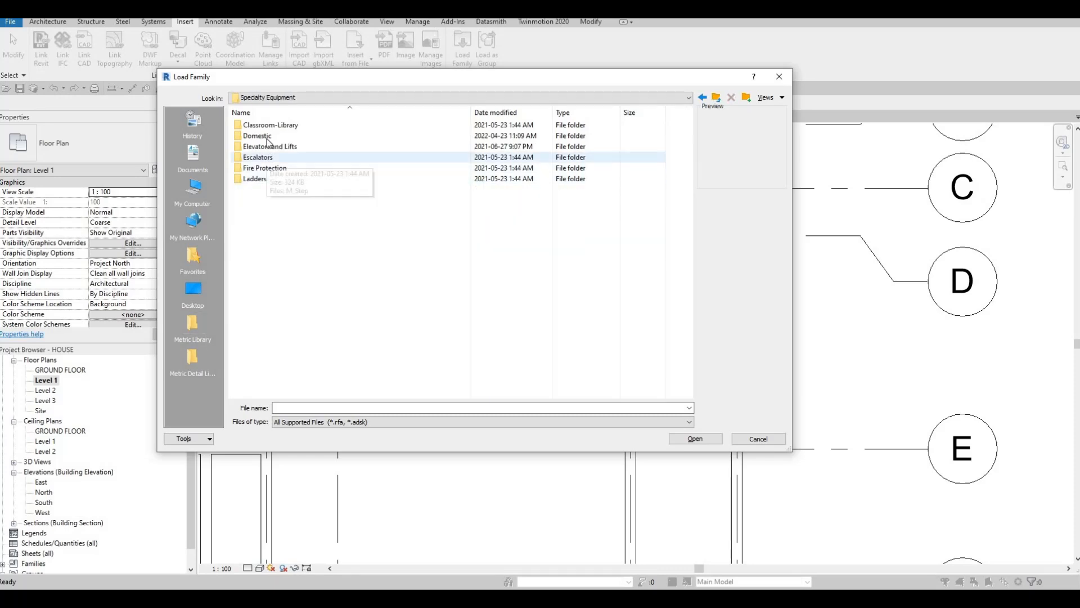
{"action": "double_click", "coordinate": [267, 140]}
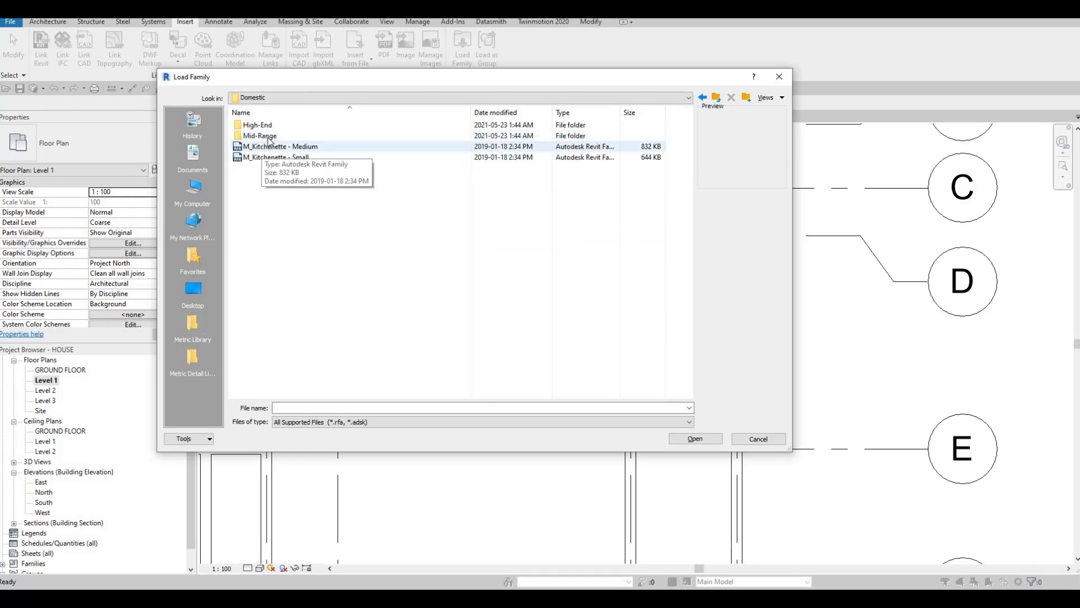
{"action": "double_click", "coordinate": [265, 136]}
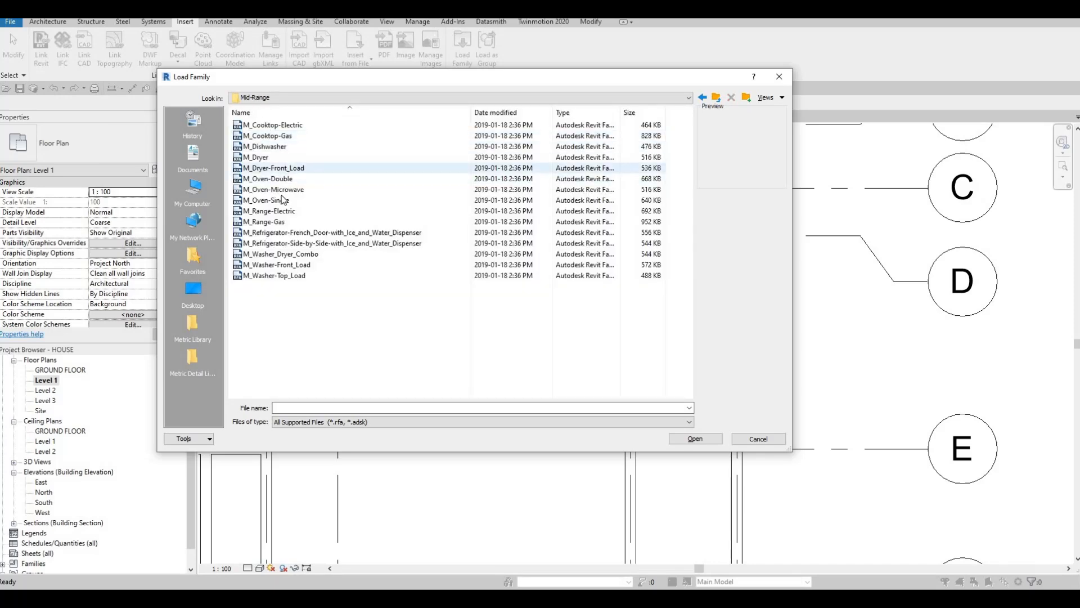
Compare the washer families' previews and load M_Washer-Front_Load into the project
{"action": "left_click", "coordinate": [267, 276]}
{"action": "left_click", "coordinate": [264, 265]}
{"action": "left_click", "coordinate": [266, 255]}
{"action": "left_click", "coordinate": [267, 264]}
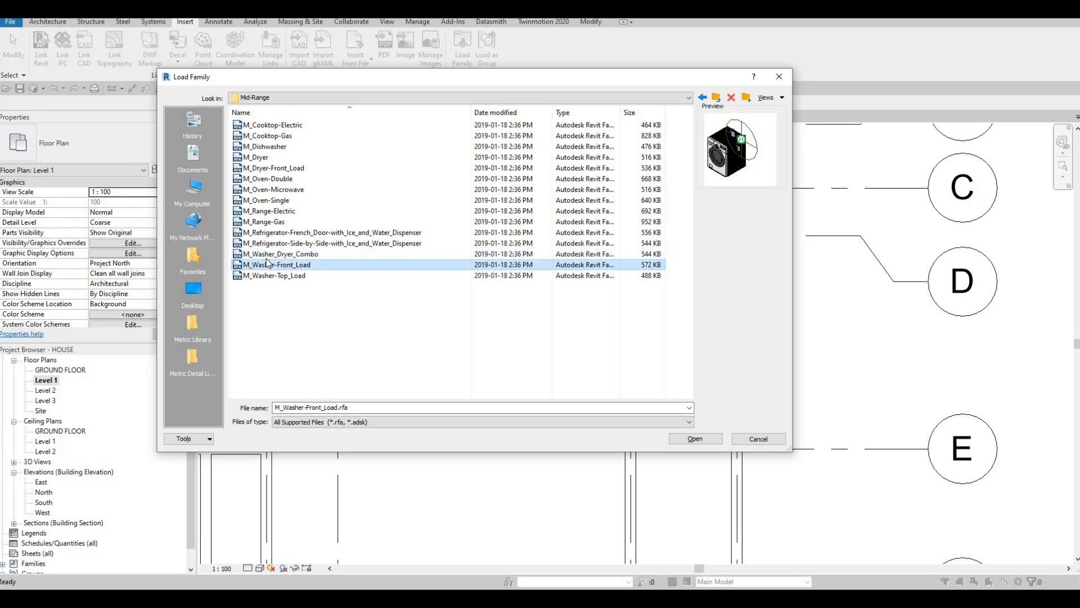
{"action": "left_click", "coordinate": [268, 275]}
{"action": "left_click", "coordinate": [269, 264]}
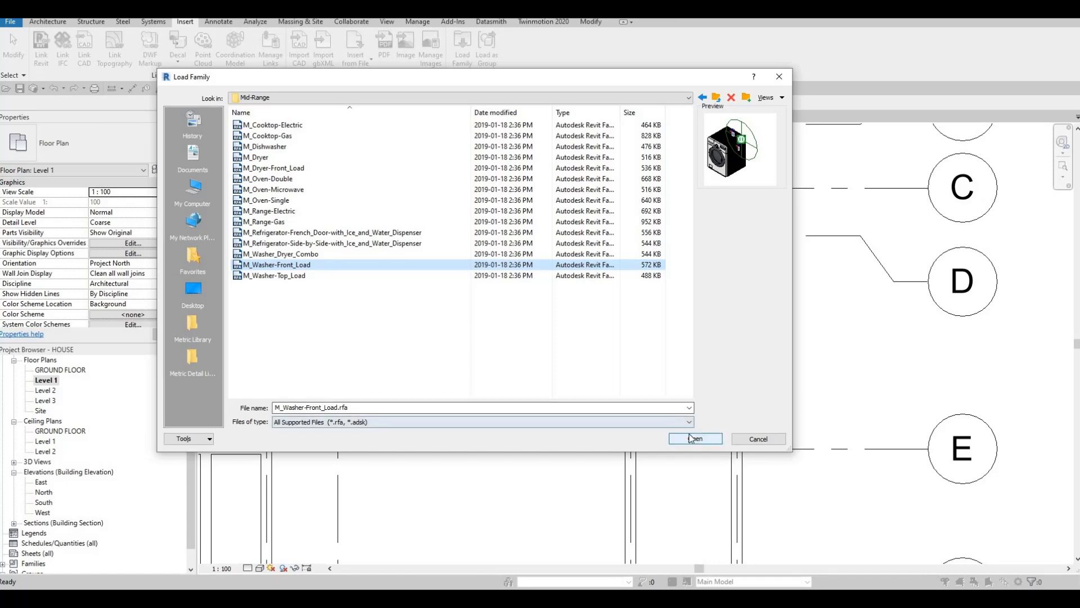
{"action": "key", "text": "Return"}
Place two 700mm M_Washer-Front_Load washers one below the other along the sink-side wall, starting in the room's upper corner
{"action": "key", "text": "c"}
{"action": "key", "text": "m"}
{"action": "key", "text": "space"}
{"action": "scroll", "coordinate": [496, 250], "scroll_direction": "up", "scroll_amount": 2}
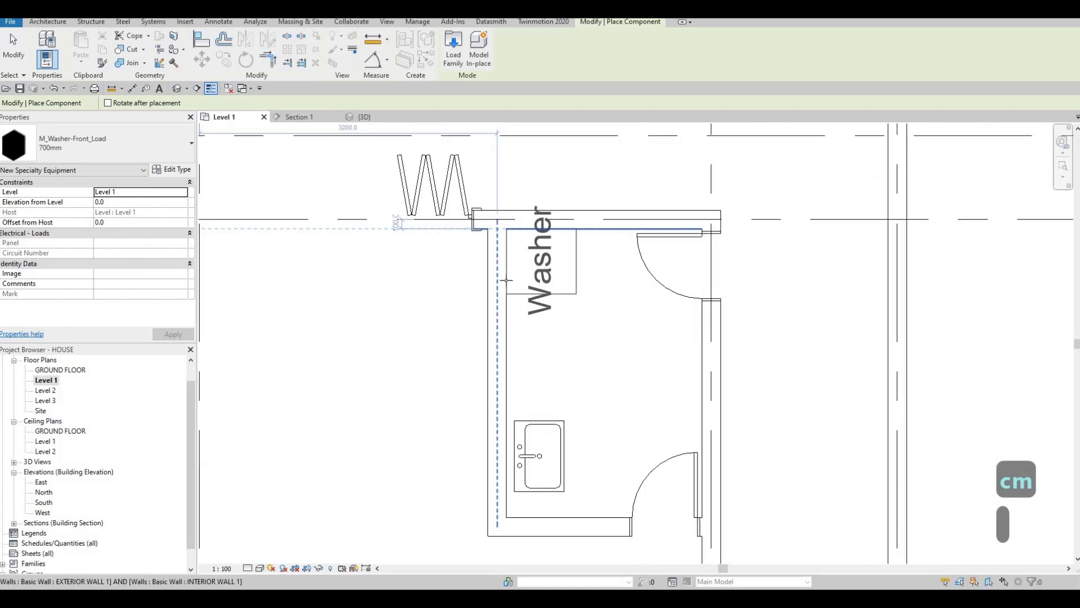
{"action": "left_click", "coordinate": [509, 319]}
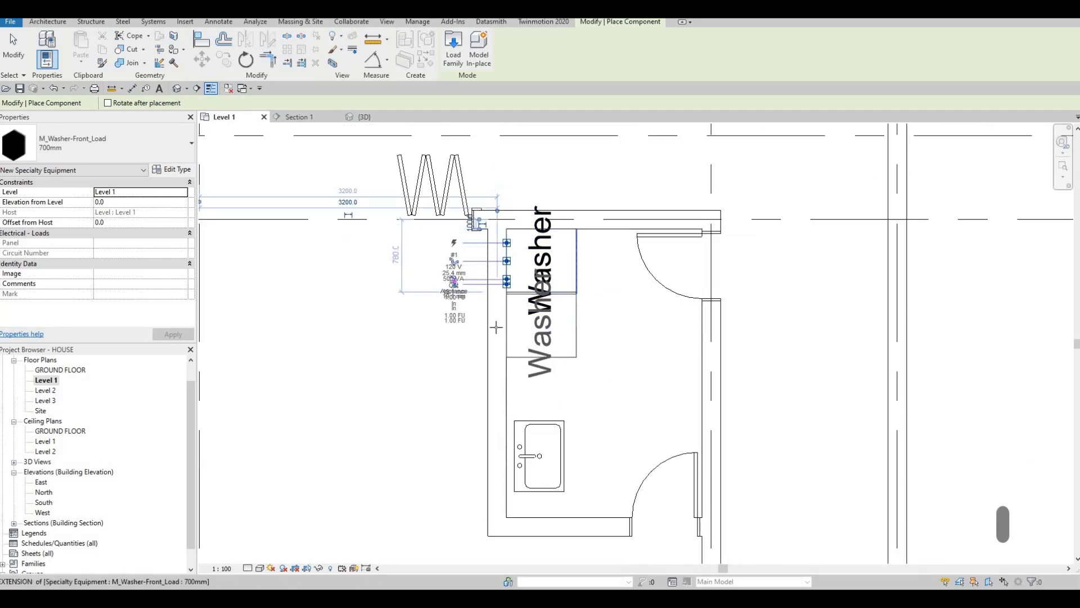
{"action": "key", "text": "Escape"}
{"action": "key", "text": "Escape"}
{"action": "scroll", "coordinate": [529, 296], "scroll_direction": "up", "scroll_amount": 5}
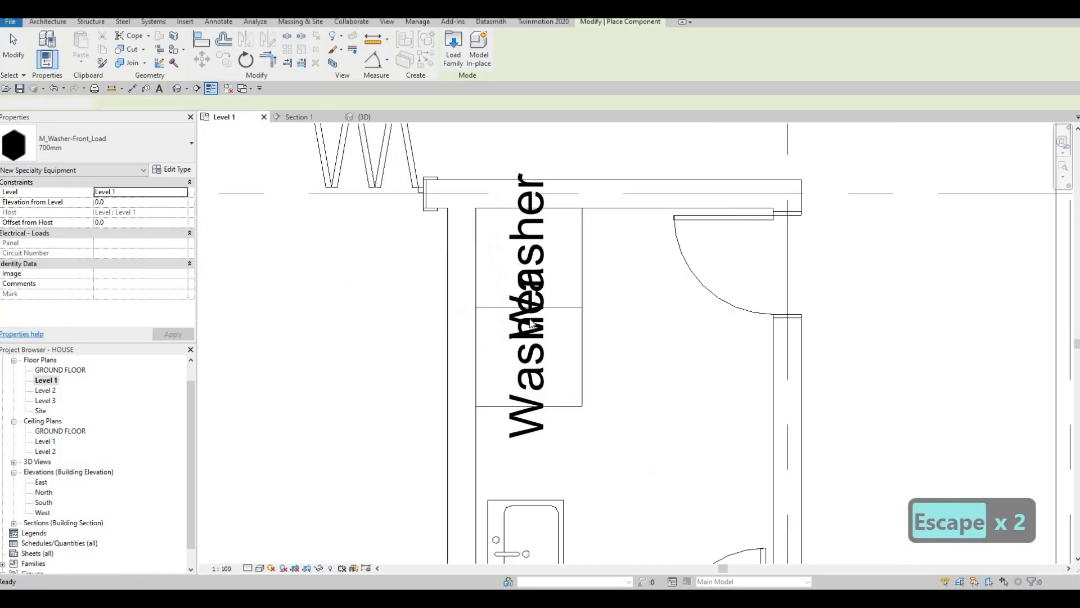
{"action": "key", "text": "Escape"}
{"action": "key", "text": "Escape"}
{"action": "scroll", "coordinate": [523, 299], "scroll_direction": "down", "scroll_amount": 3}
{"action": "key", "text": "Escape"}
{"action": "key", "text": "Escape"}
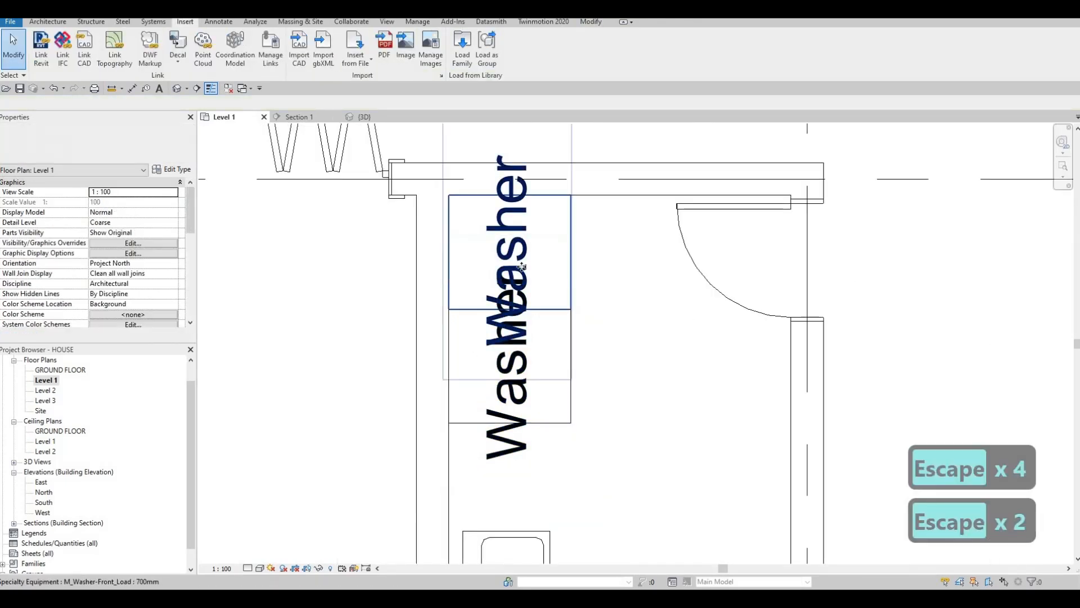
Select both washers and turn off Show Label in their type properties
{"action": "left_click", "coordinate": [564, 347]}
{"action": "left_click", "coordinate": [535, 373], "text": "ctrl"}
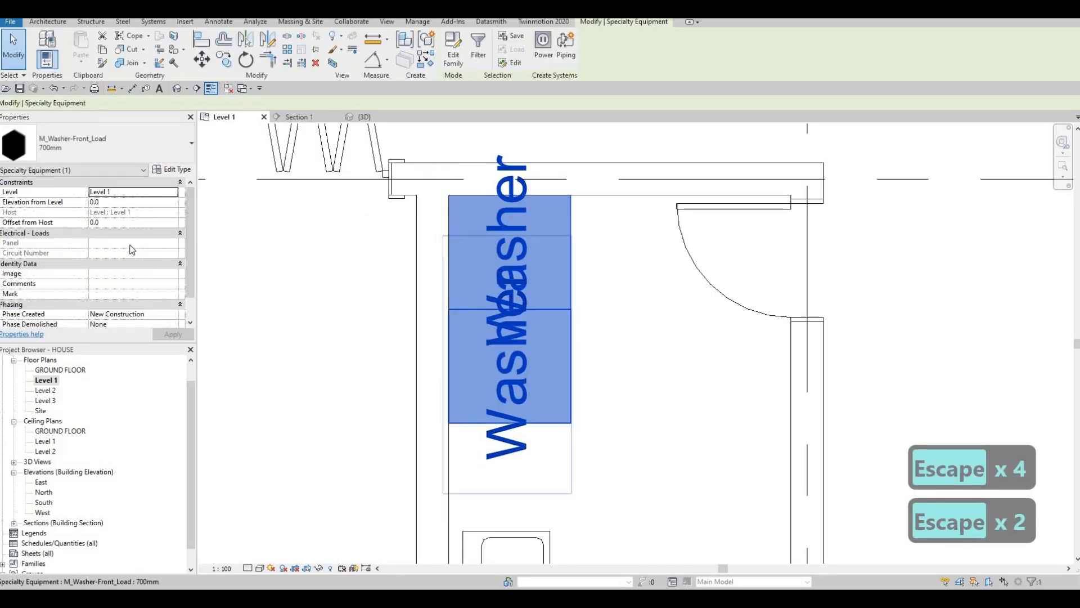
{"action": "left_click", "coordinate": [176, 171]}
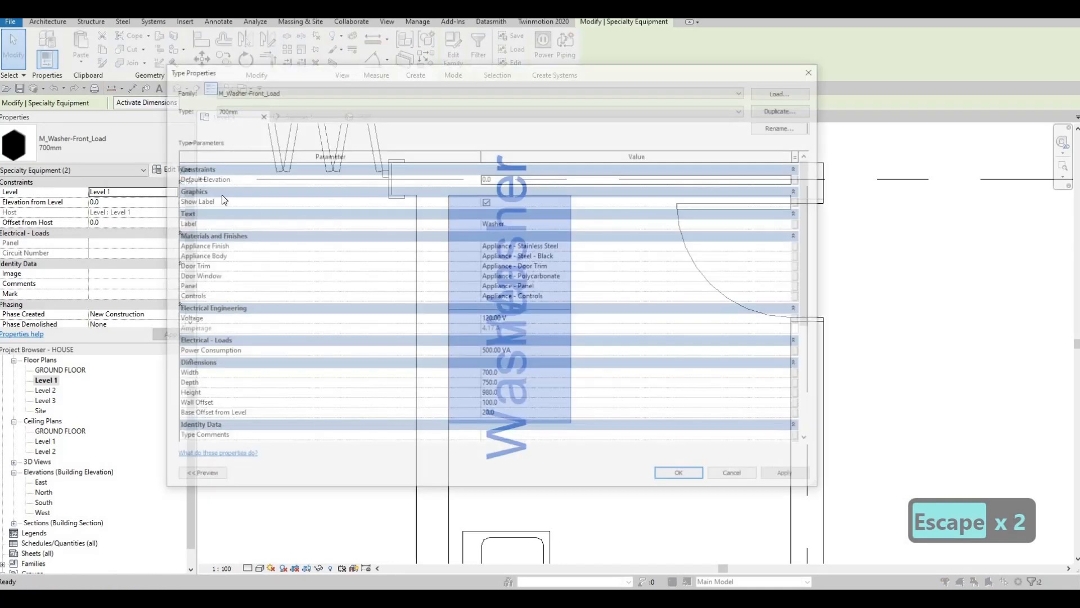
{"action": "left_click", "coordinate": [313, 197]}
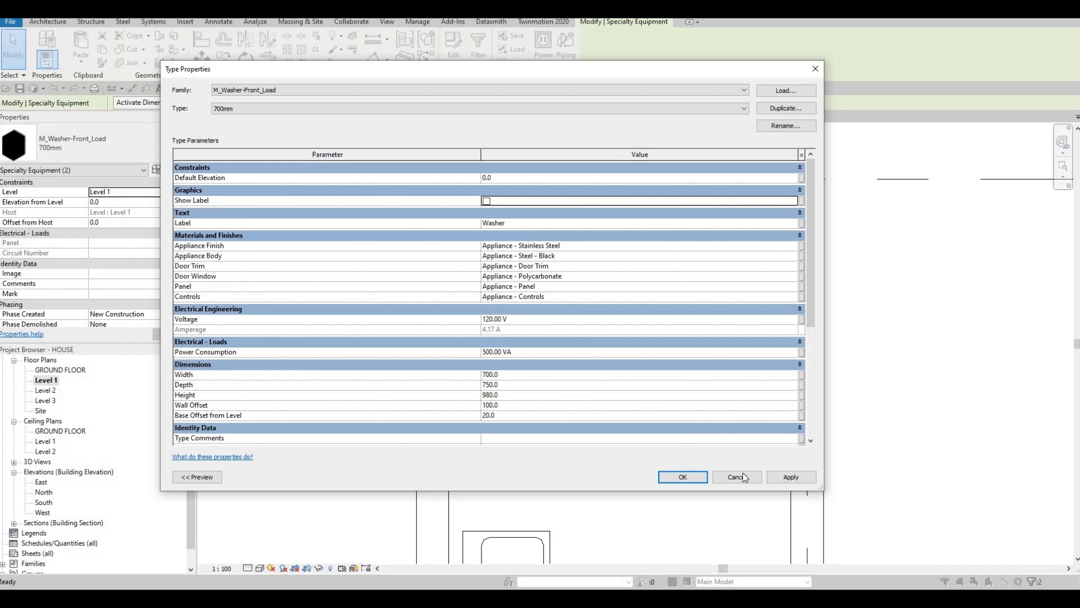
{"action": "left_click", "coordinate": [677, 478]}
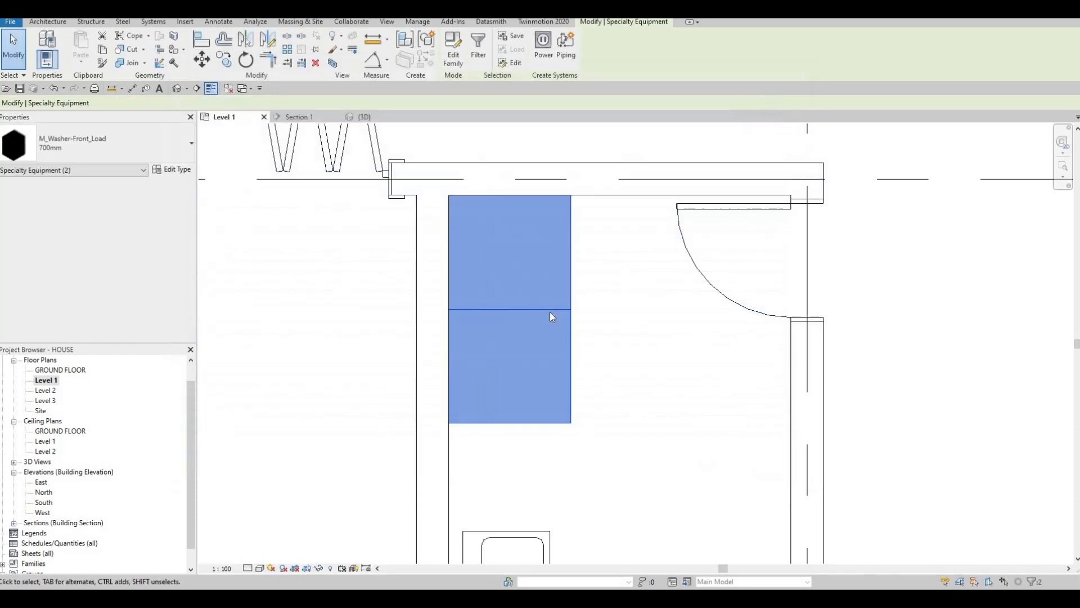
{"action": "key", "text": "Escape"}
{"action": "key", "text": "Escape"}
Move the kitchen sink closer to the washers, with its dimension to the upper wall at about 1960 mm
{"action": "scroll", "coordinate": [525, 319], "scroll_direction": "up", "scroll_amount": 4}
{"action": "scroll", "coordinate": [508, 251], "scroll_direction": "down", "scroll_amount": 6}
{"action": "key", "text": "Escape"}
{"action": "left_click", "coordinate": [501, 368]}
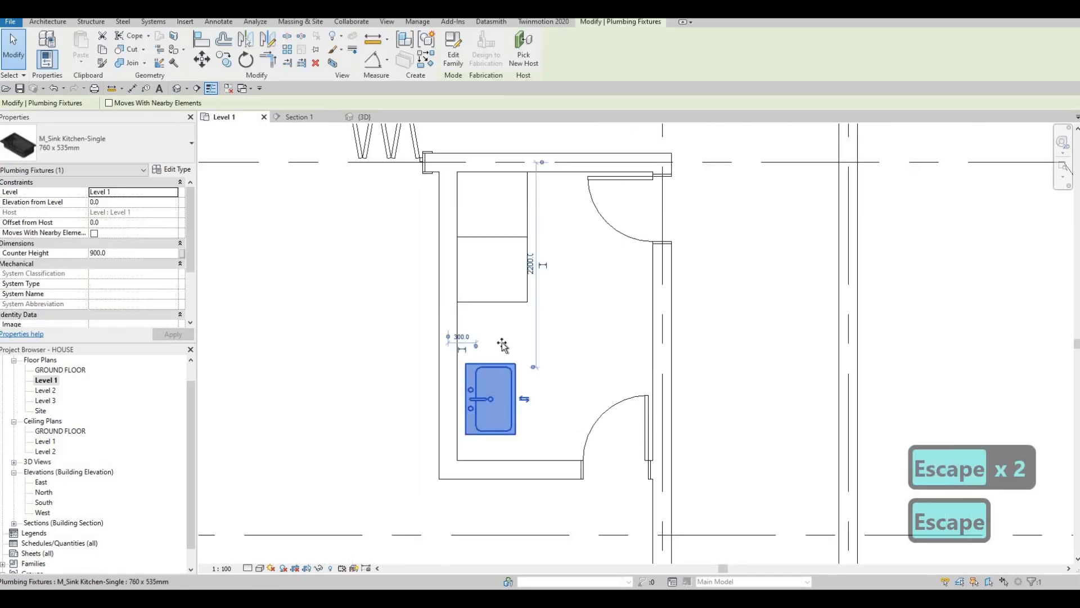
{"action": "left_click_drag", "start_coordinate": [503, 346], "coordinate": [504, 347]}
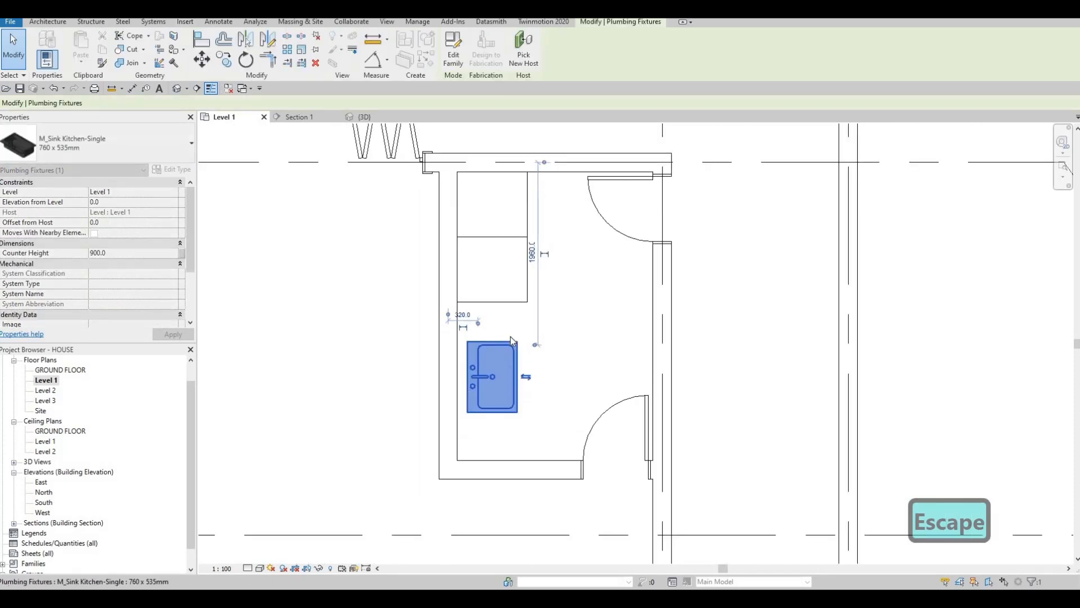
{"action": "key", "text": "Escape"}
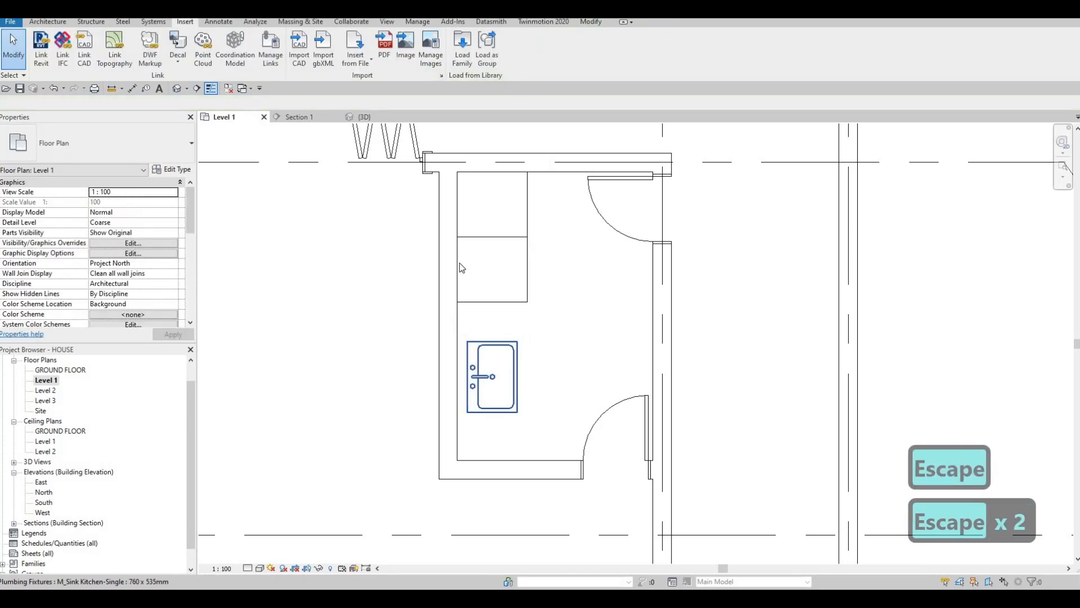
Start a new in-place model similar to the upper bathroom's counter, using the Generic Models category and the default name
{"action": "scroll", "coordinate": [509, 348], "scroll_direction": "down", "scroll_amount": 2}
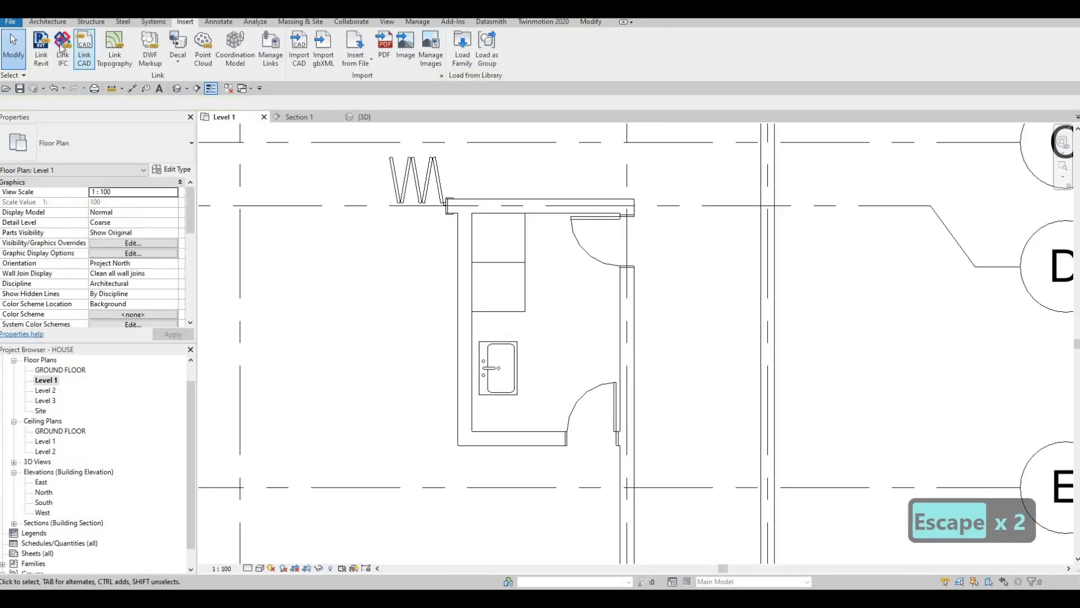
{"action": "scroll", "coordinate": [449, 249], "scroll_direction": "down", "scroll_amount": 4}
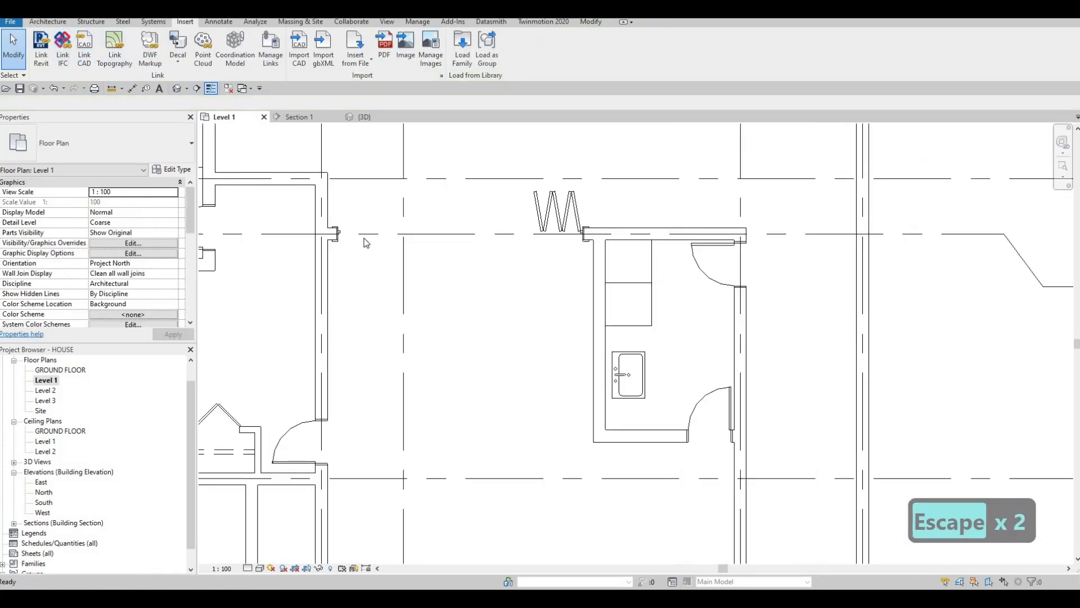
{"action": "key", "text": "Escape"}
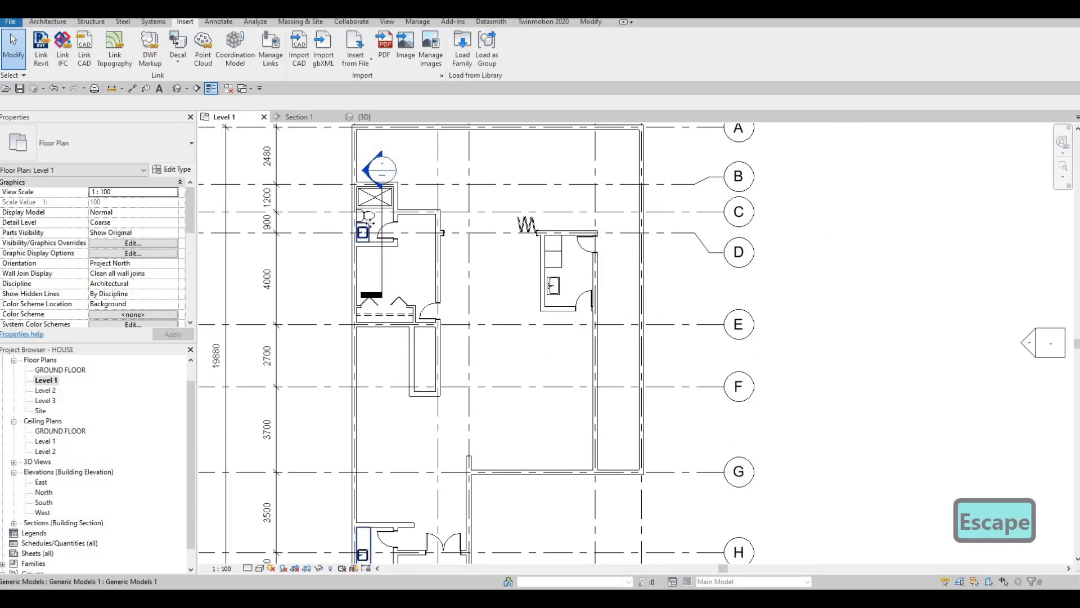
{"action": "left_click", "coordinate": [371, 223]}
{"action": "key", "text": "c"}
{"action": "key", "text": "s"}
{"action": "scroll", "coordinate": [643, 247], "scroll_direction": "down", "scroll_amount": 3}
{"action": "left_click", "coordinate": [642, 244]}
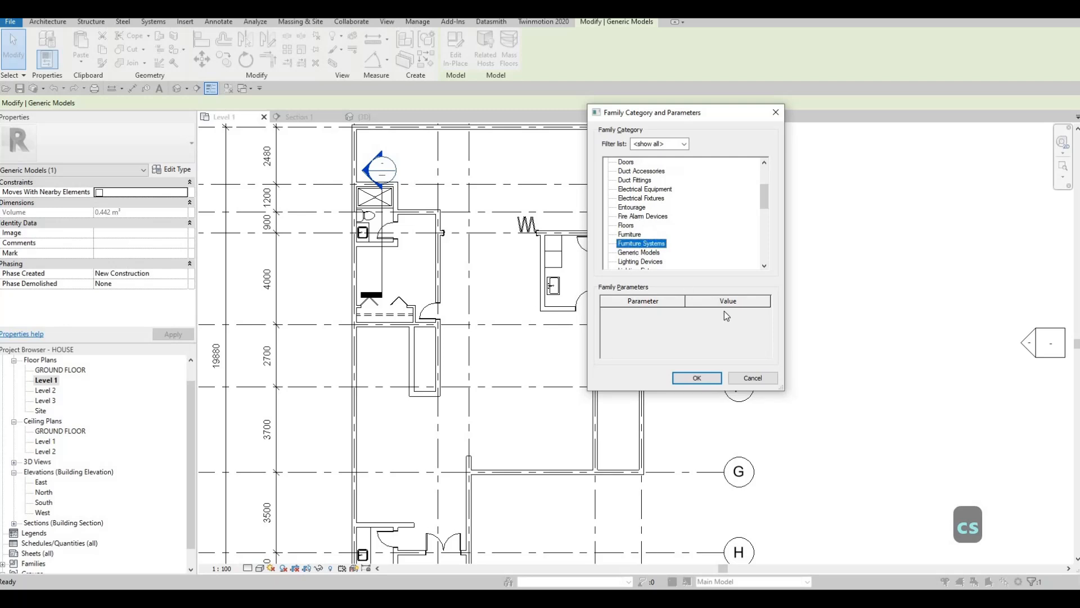
{"action": "left_click", "coordinate": [696, 377]}
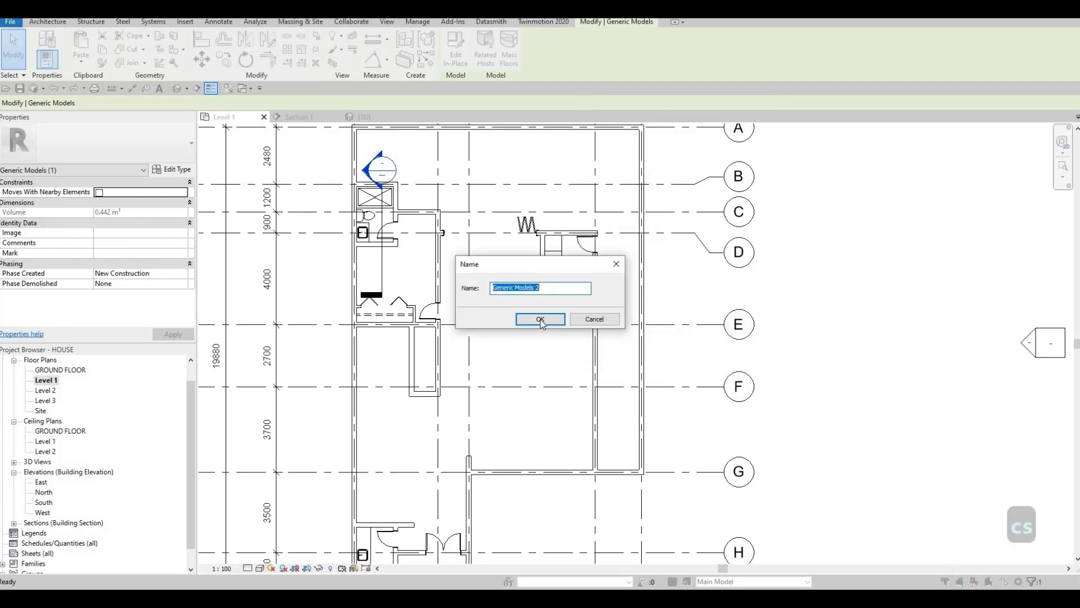
{"action": "key", "text": "Return"}
{"action": "scroll", "coordinate": [587, 248], "scroll_direction": "up", "scroll_amount": 3}
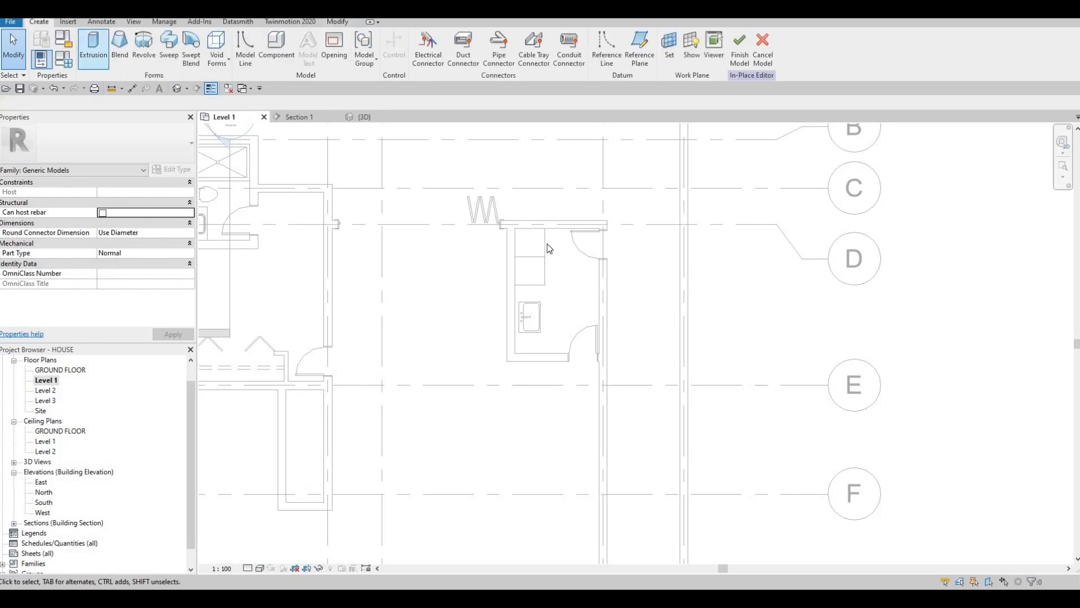
Sketch a 3100 mm long rectangular extrusion over the washers and sink, wall to wall and flush with the washer fronts, 250 mm deep
{"action": "scroll", "coordinate": [495, 217], "scroll_direction": "up", "scroll_amount": 4}
{"action": "left_click", "coordinate": [497, 212]}
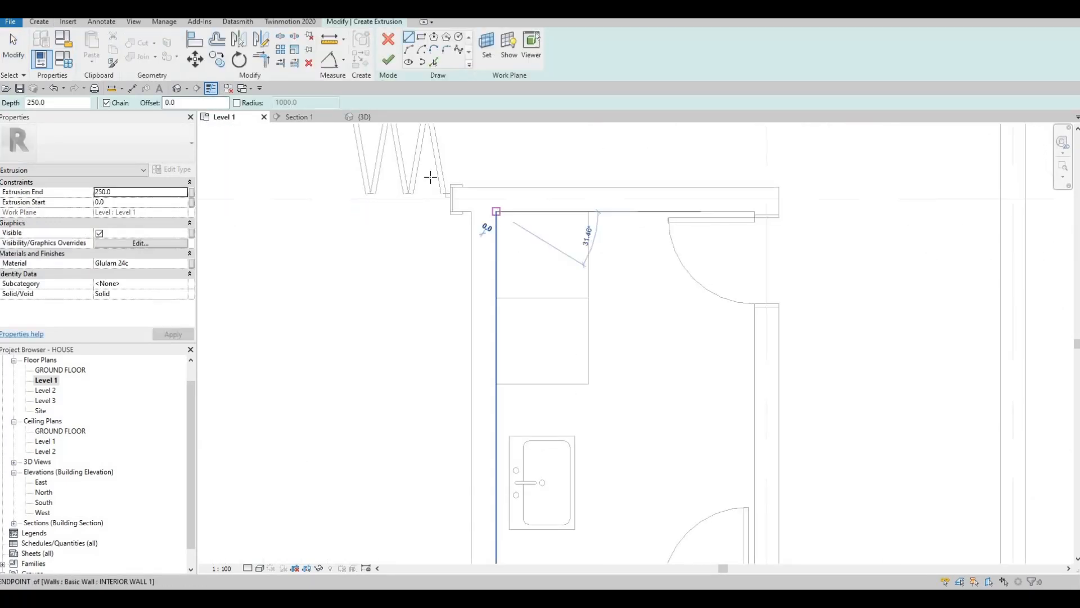
{"action": "key", "text": "Escape"}
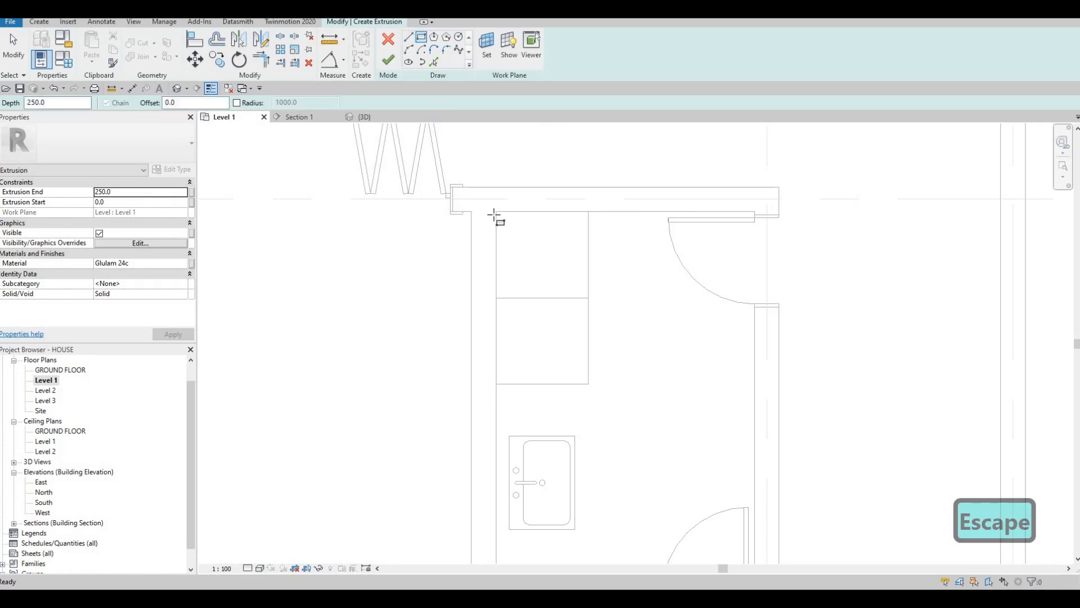
{"action": "left_click", "coordinate": [496, 212]}
{"action": "middle_click_drag", "start_coordinate": [603, 541], "coordinate": [608, 381]}
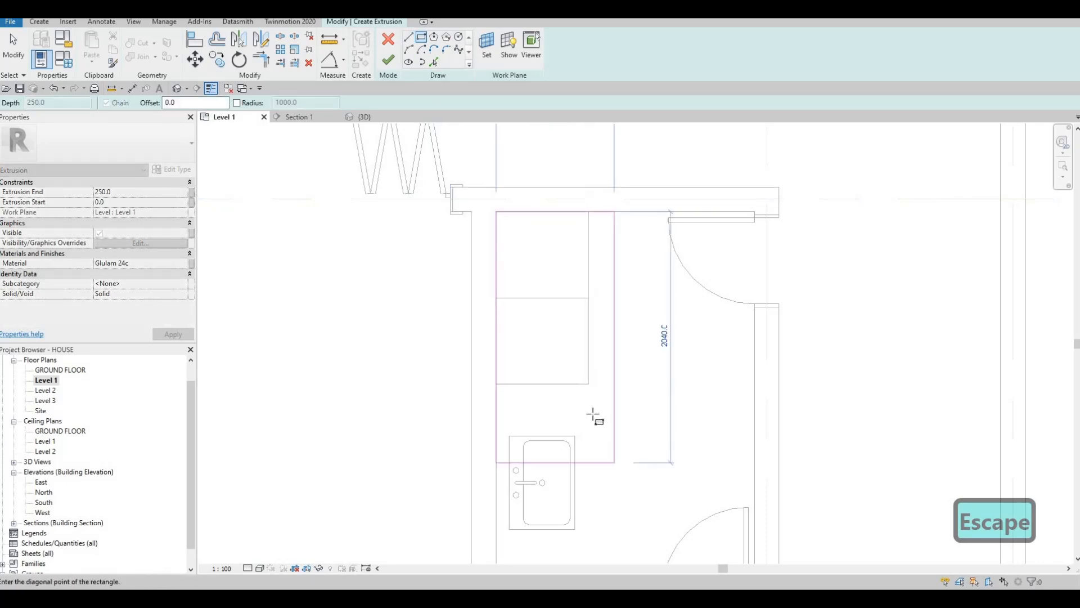
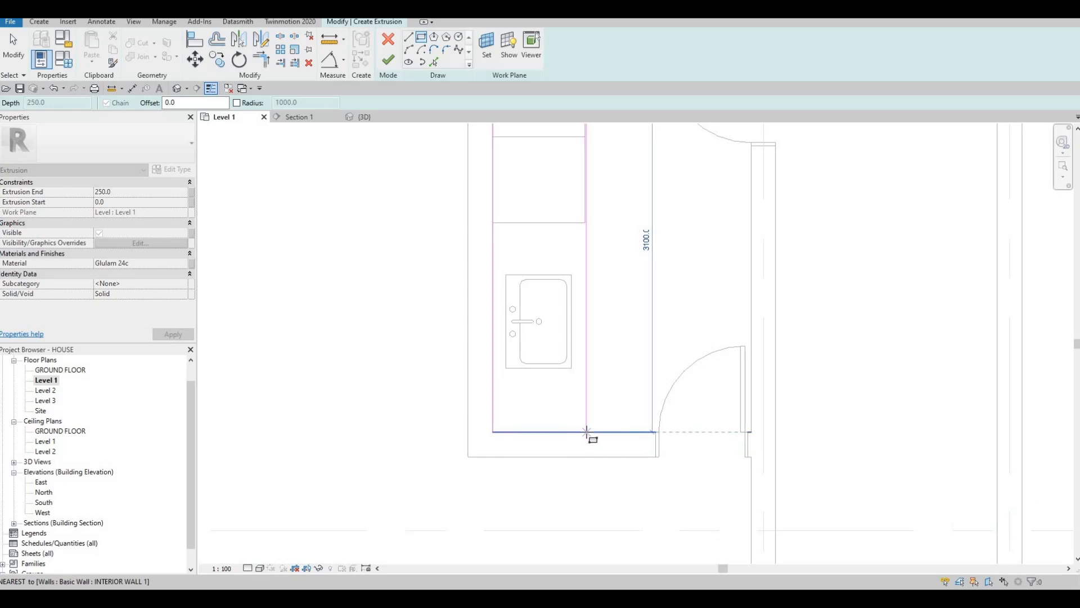
{"action": "left_click", "coordinate": [586, 432]}
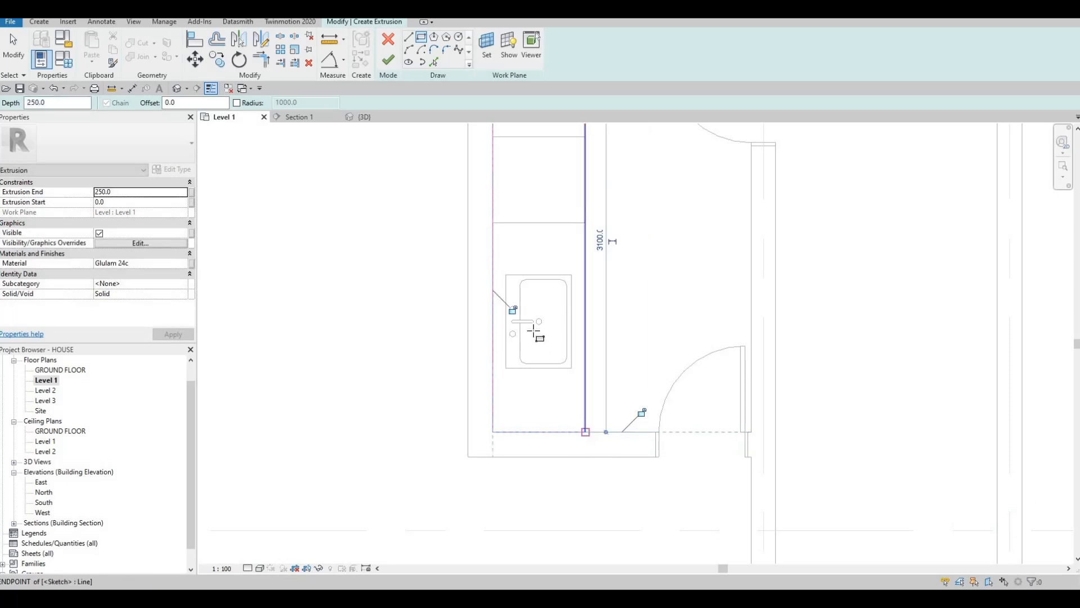
{"action": "key", "text": "Escape"}
{"action": "scroll", "coordinate": [532, 332], "scroll_direction": "down", "scroll_amount": 3}
{"action": "middle_click_drag", "start_coordinate": [424, 226], "coordinate": [410, 216]}
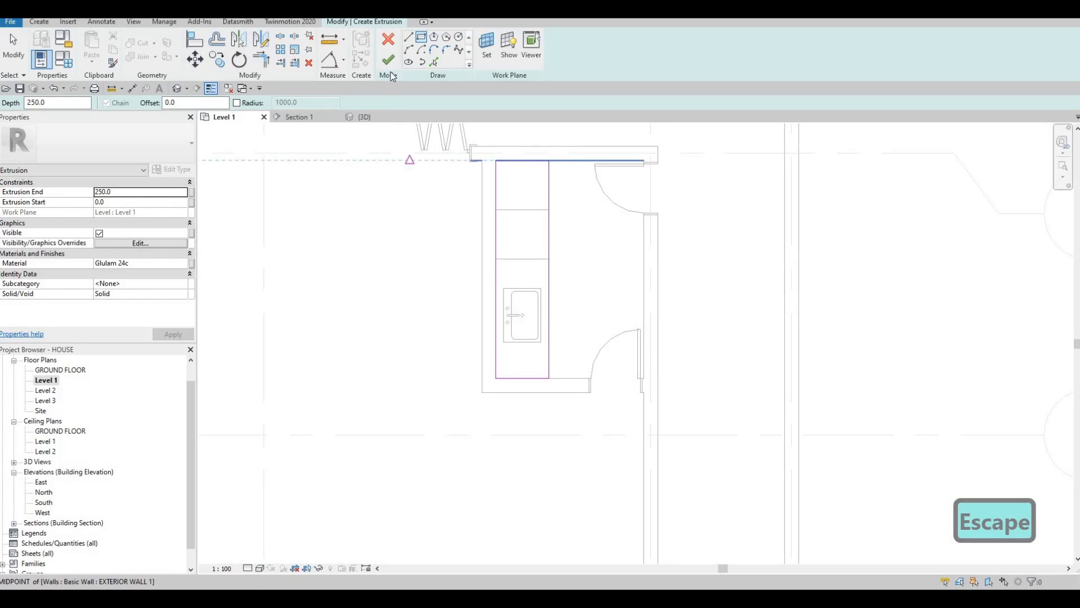
{"action": "key", "text": "Escape"}
{"action": "key", "text": "Escape"}
Finish the in-place counter model and move the bathroom's section line across to the laundry room, facing the washers and sink
{"action": "scroll", "coordinate": [357, 241], "scroll_direction": "down", "scroll_amount": 4}
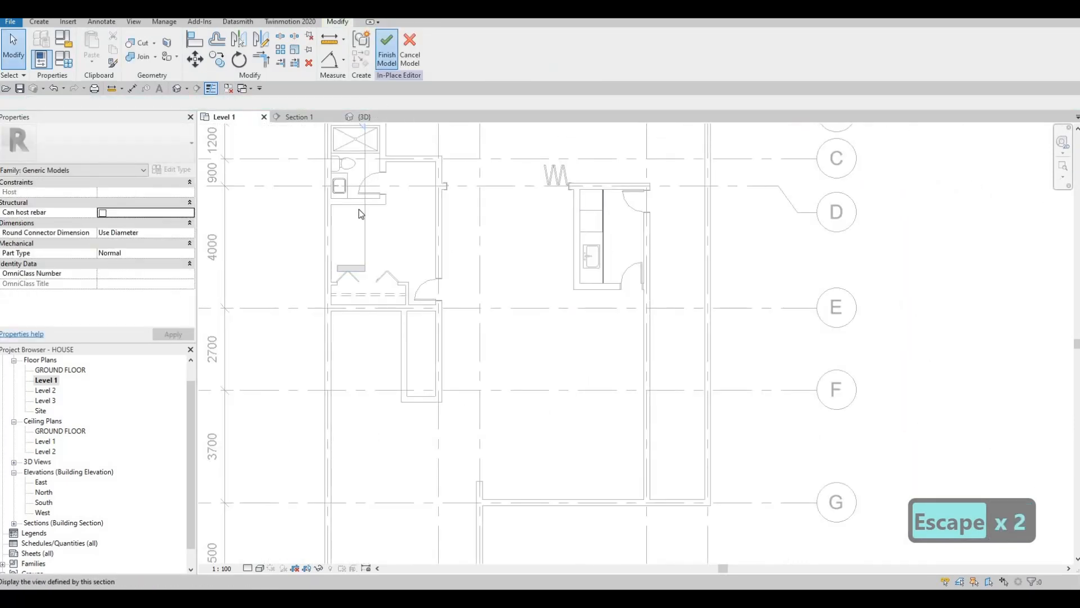
{"action": "left_click_drag", "start_coordinate": [536, 267], "coordinate": [623, 263]}
{"action": "key", "text": "Escape"}
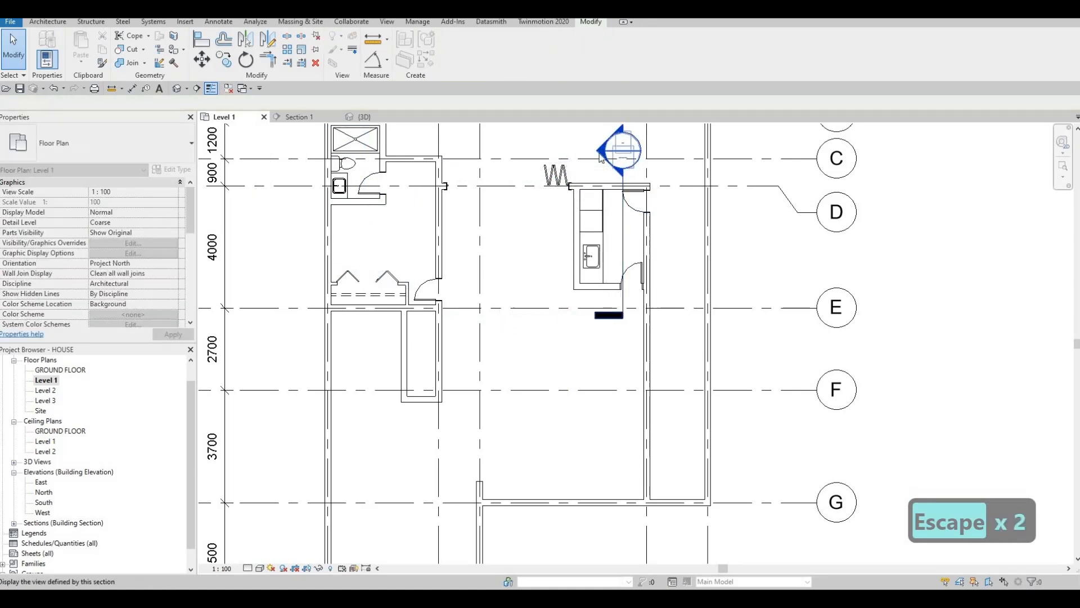
Open the laundry room section and stretch the counter's top above the sink rim and its underside up to just above the washers
{"action": "double_click", "coordinate": [600, 157]}
{"action": "key", "text": "Escape"}
{"action": "scroll", "coordinate": [505, 360], "scroll_direction": "down", "scroll_amount": 1}
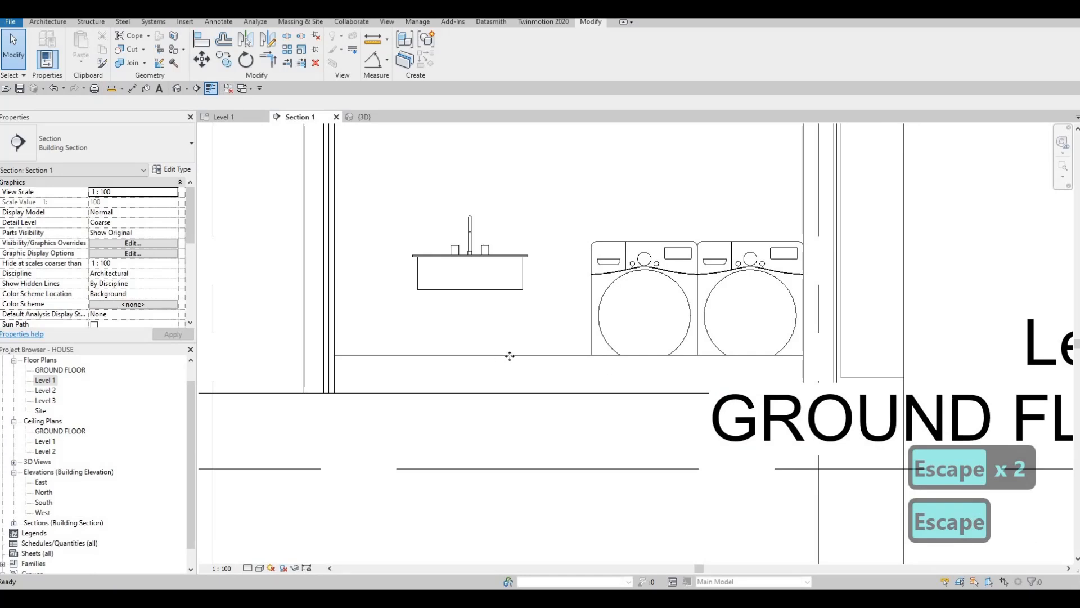
{"action": "left_click", "coordinate": [563, 360]}
{"action": "left_click_drag", "start_coordinate": [563, 264], "coordinate": [562, 221]}
{"action": "key", "text": "Escape"}
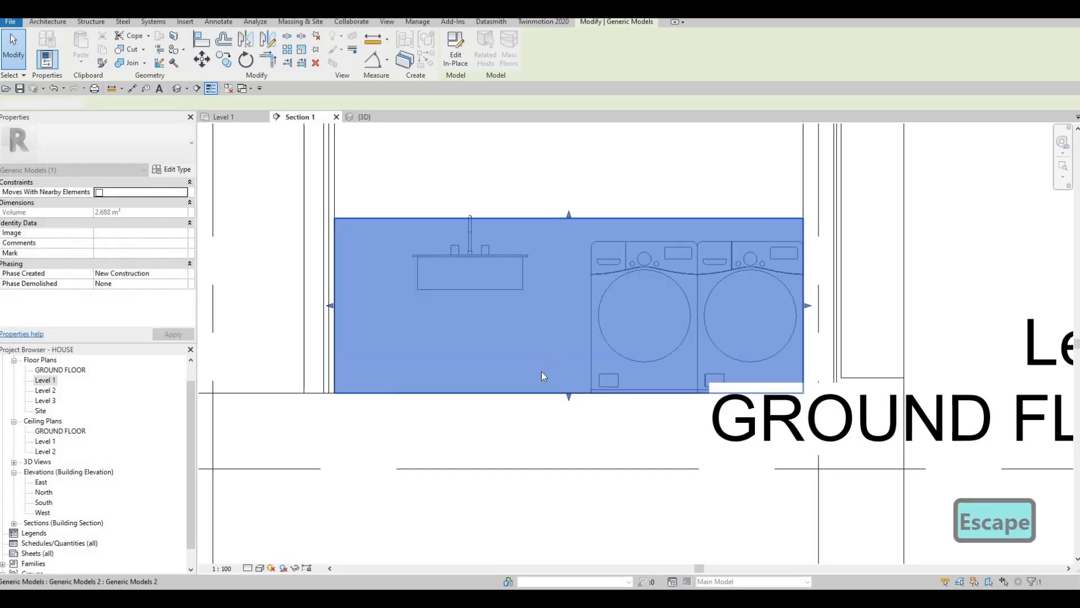
{"action": "left_click", "coordinate": [571, 396]}
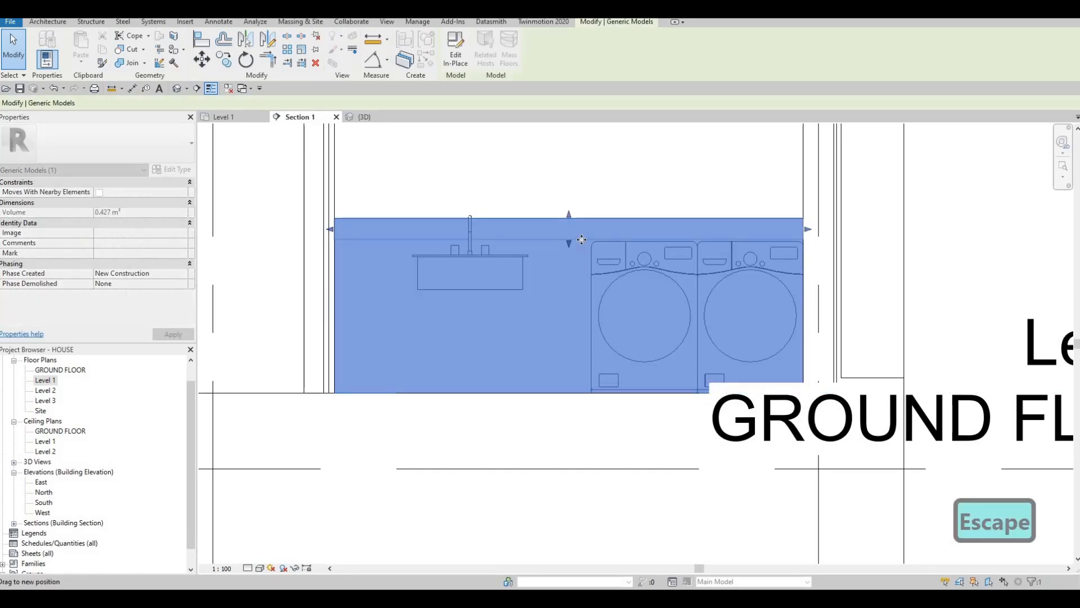
{"action": "key", "text": "Escape"}
Raise the kitchen sink to an elevation of 255 mm from Level 1 so its rim sits at the counter's top
{"action": "left_click", "coordinate": [497, 260]}
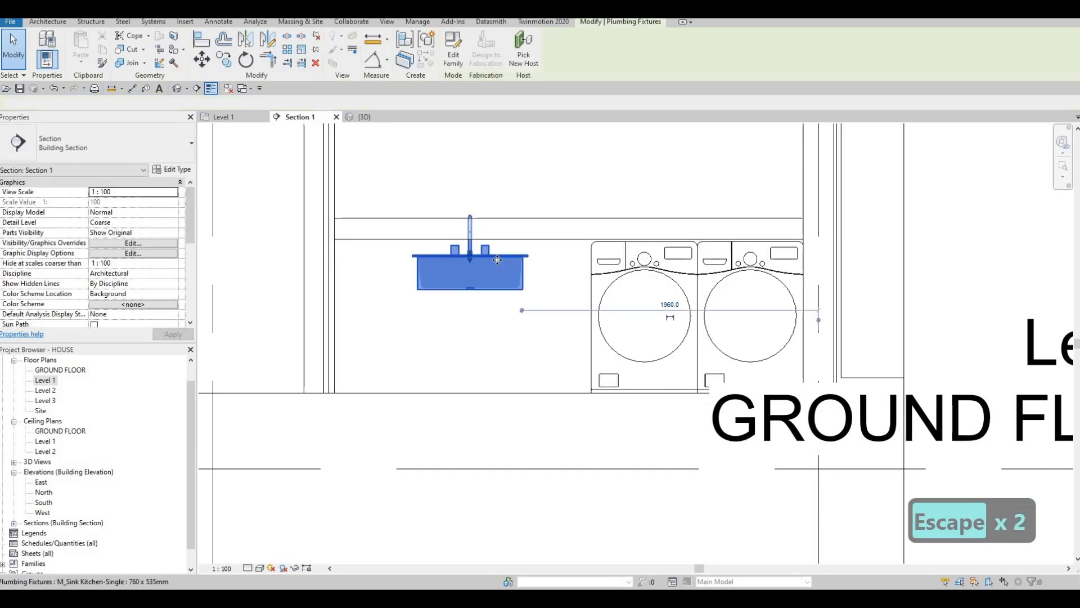
{"action": "key", "text": "Up"}
{"action": "key", "text": "Up"}
{"action": "key", "text": "Up"}
{"action": "key", "text": "Up"}
{"action": "key", "text": "Up"}
{"action": "key", "text": "Up"}
{"action": "key", "text": "Up"}
{"action": "key", "text": "Up"}
{"action": "key", "text": "Up"}
{"action": "key", "text": "Up"}
{"action": "key", "text": "Up"}
{"action": "key", "text": "Up"}
{"action": "key", "text": "Up"}
{"action": "key", "text": "Up"}
{"action": "key", "text": "Up"}
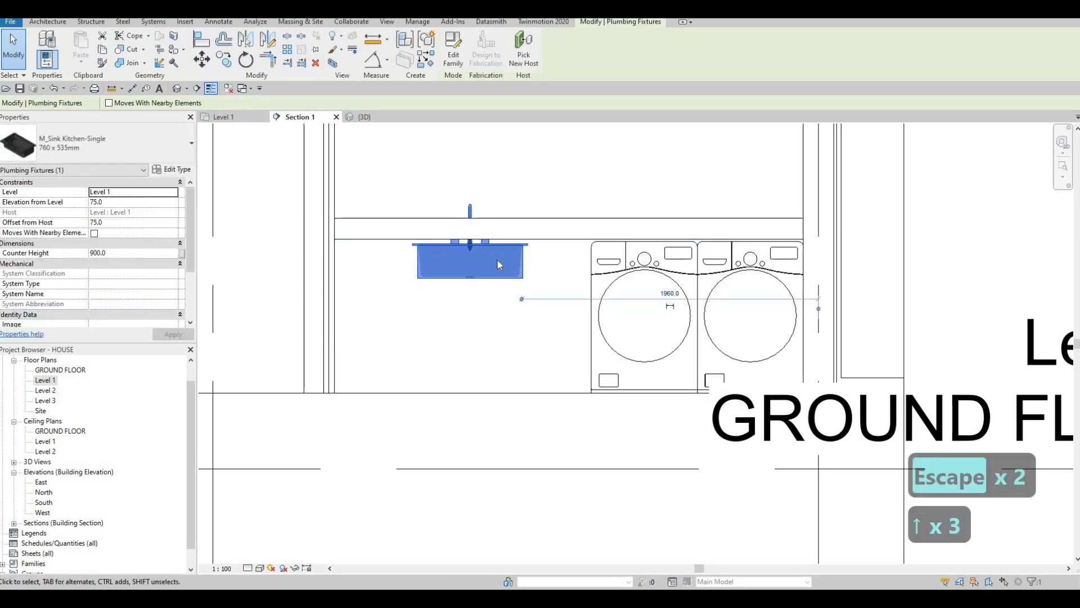
{"action": "key", "text": "Up"}
{"action": "key", "text": "Up"}
{"action": "key", "text": "Up"}
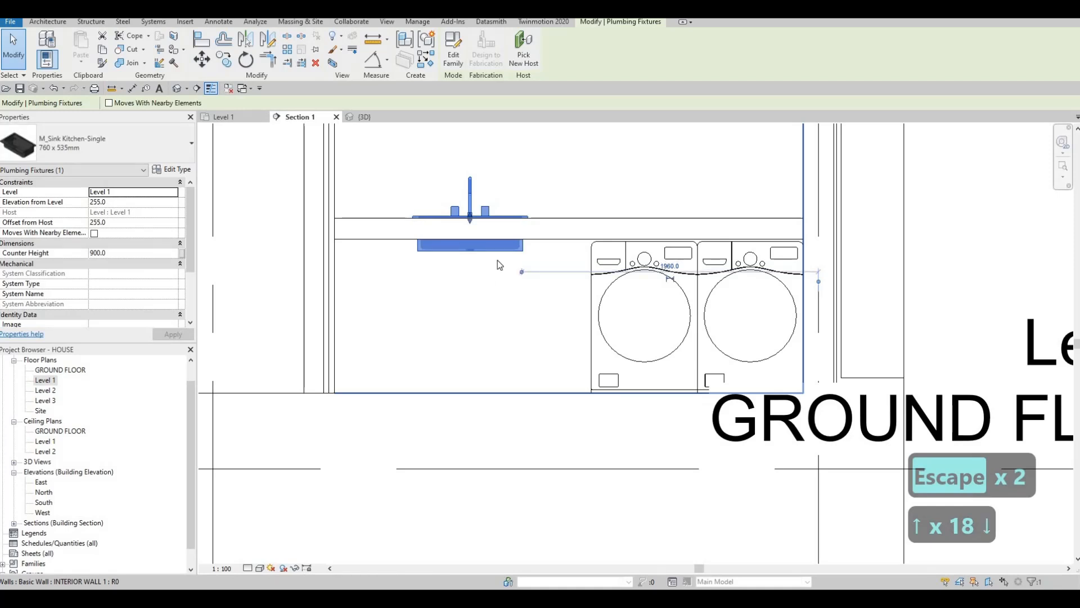
{"action": "key", "text": "Down"}
{"action": "key", "text": "Escape"}
{"action": "key", "text": "Escape"}
{"action": "key", "text": "Escape"}
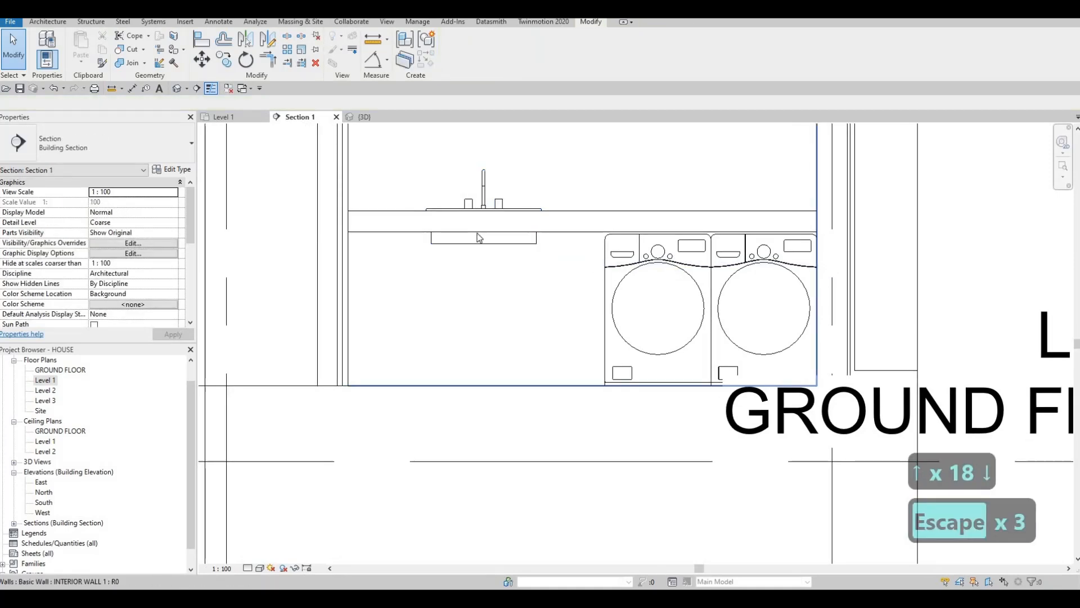
Stretch the counter's underside down to meet the tops of the washers
{"action": "scroll", "coordinate": [479, 227], "scroll_direction": "up", "scroll_amount": 2}
{"action": "scroll", "coordinate": [507, 224], "scroll_direction": "down", "scroll_amount": 3}
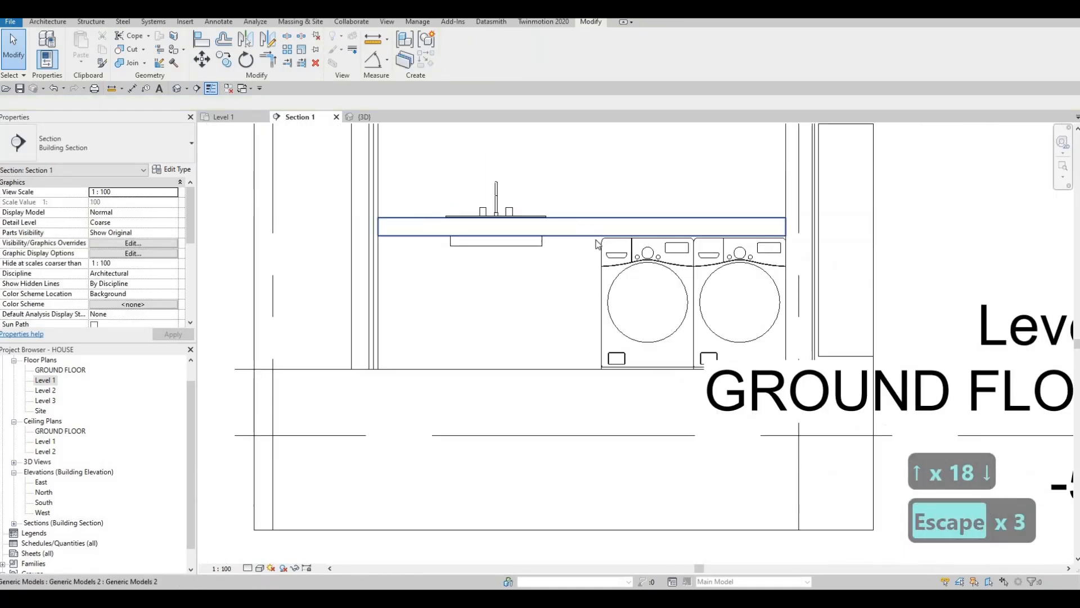
{"action": "key", "text": "Escape"}
{"action": "scroll", "coordinate": [586, 250], "scroll_direction": "up", "scroll_amount": 2}
{"action": "left_click", "coordinate": [585, 239]}
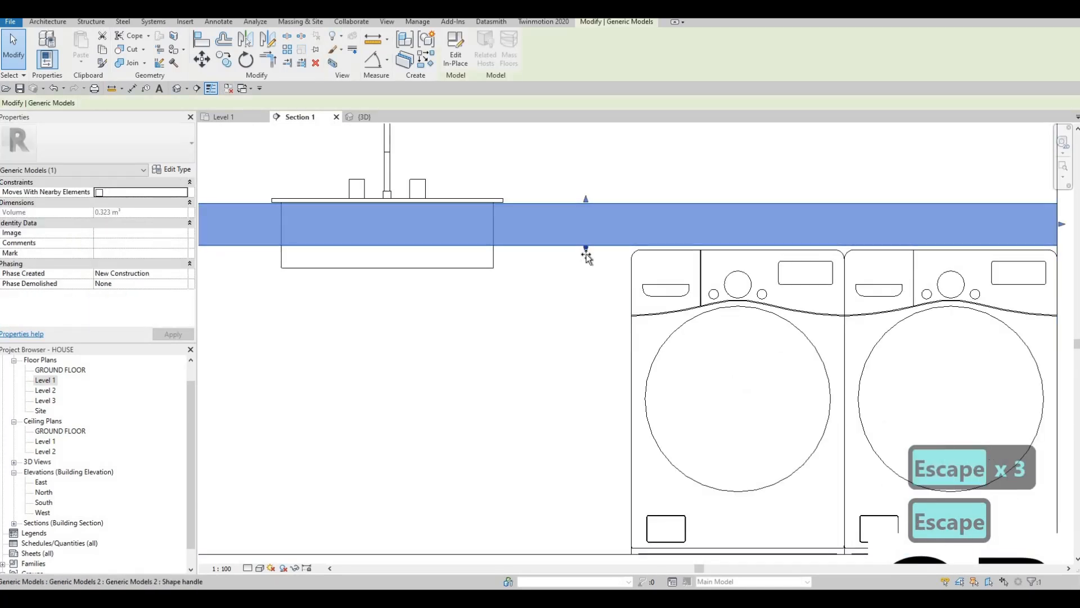
{"action": "left_click_drag", "start_coordinate": [589, 252], "coordinate": [592, 251]}
{"action": "key", "text": "Escape"}
{"action": "scroll", "coordinate": [510, 244], "scroll_direction": "down", "scroll_amount": 3}
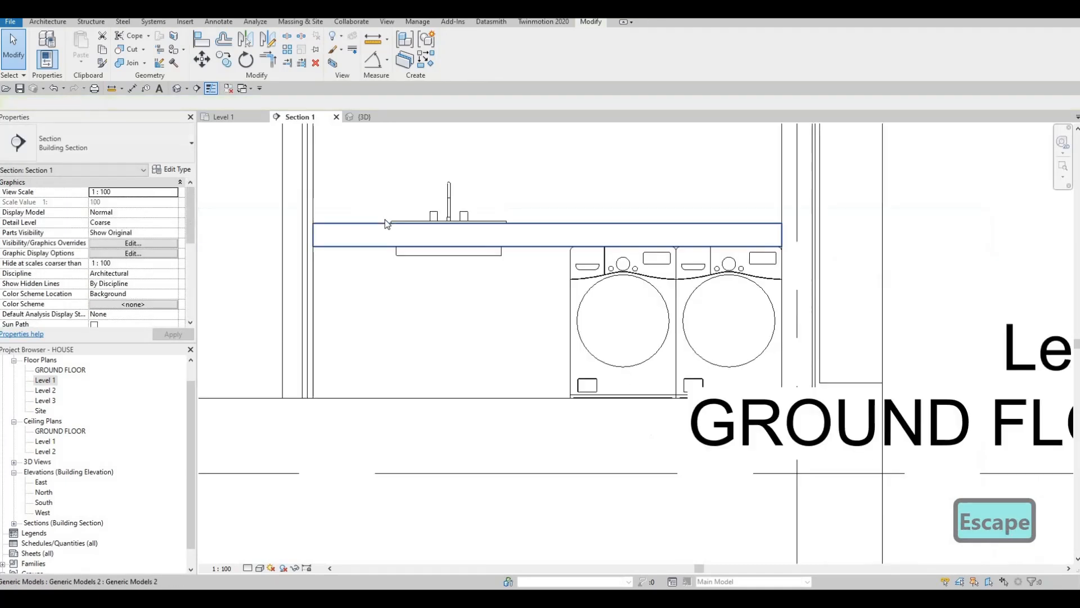
Align the counter's top face with the underside of the sink's rim
{"action": "key", "text": "Escape"}
{"action": "scroll", "coordinate": [398, 225], "scroll_direction": "up", "scroll_amount": 3}
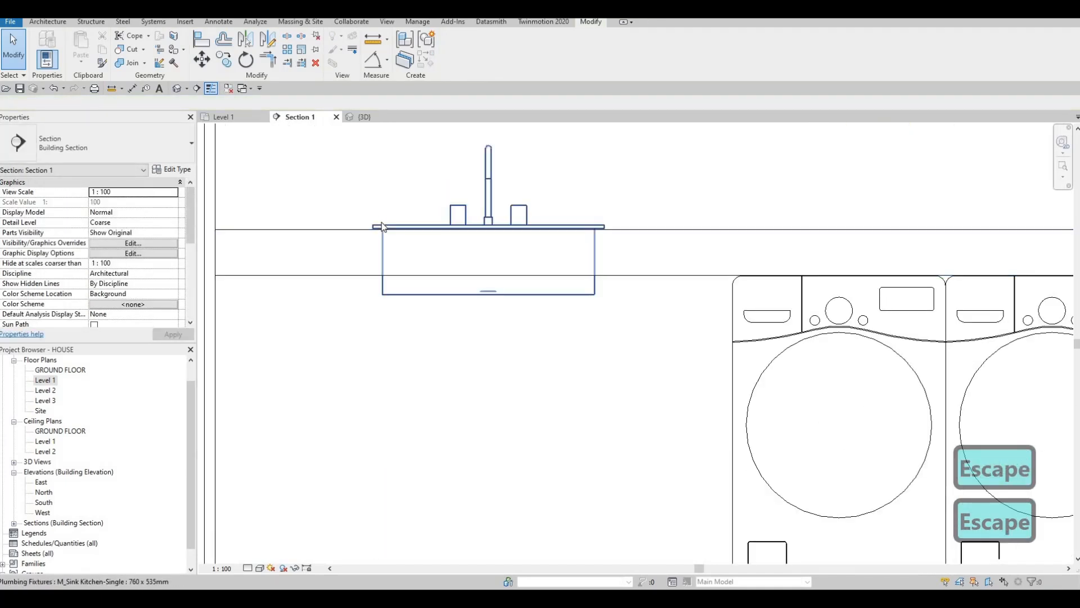
{"action": "left_click", "coordinate": [379, 226]}
{"action": "key", "text": "a"}
{"action": "key", "text": "l"}
{"action": "scroll", "coordinate": [387, 240], "scroll_direction": "up", "scroll_amount": 2}
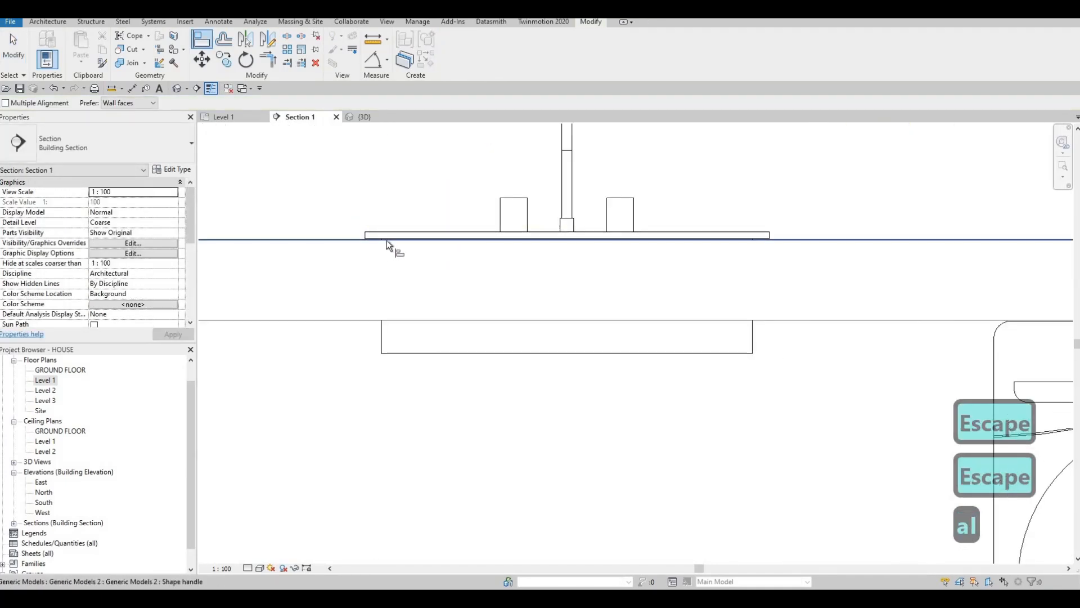
{"action": "scroll", "coordinate": [390, 237], "scroll_direction": "up", "scroll_amount": 2}
{"action": "left_click", "coordinate": [387, 230]}
{"action": "scroll", "coordinate": [391, 228], "scroll_direction": "down", "scroll_amount": 5}
{"action": "key", "text": "Escape"}
{"action": "key", "text": "Escape"}
{"action": "key", "text": "Escape"}
{"action": "scroll", "coordinate": [401, 233], "scroll_direction": "down", "scroll_amount": 5}
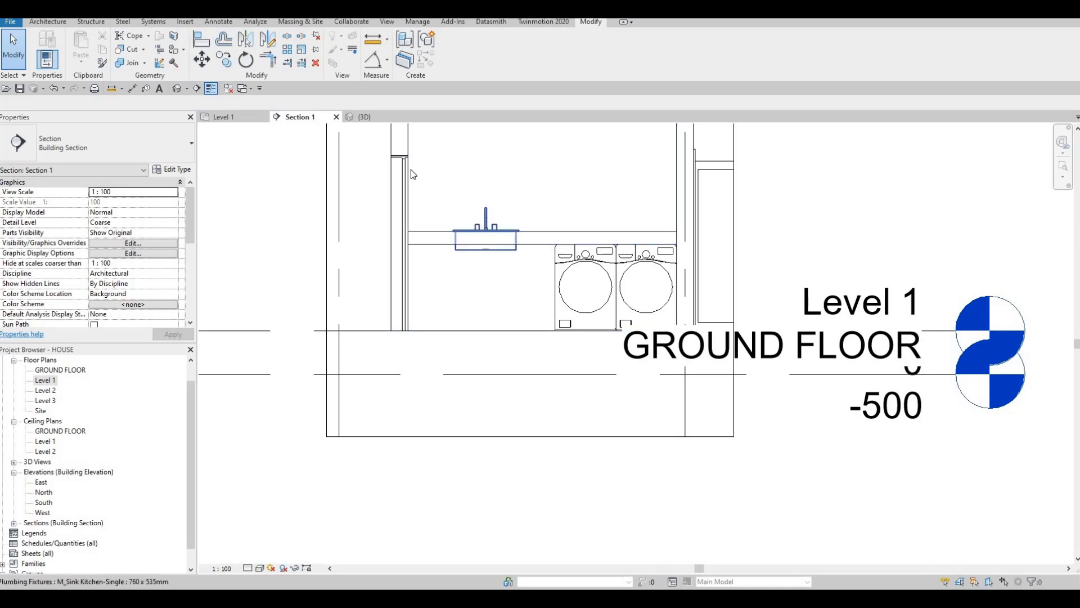
{"action": "scroll", "coordinate": [637, 235], "scroll_direction": "down", "scroll_amount": 3}
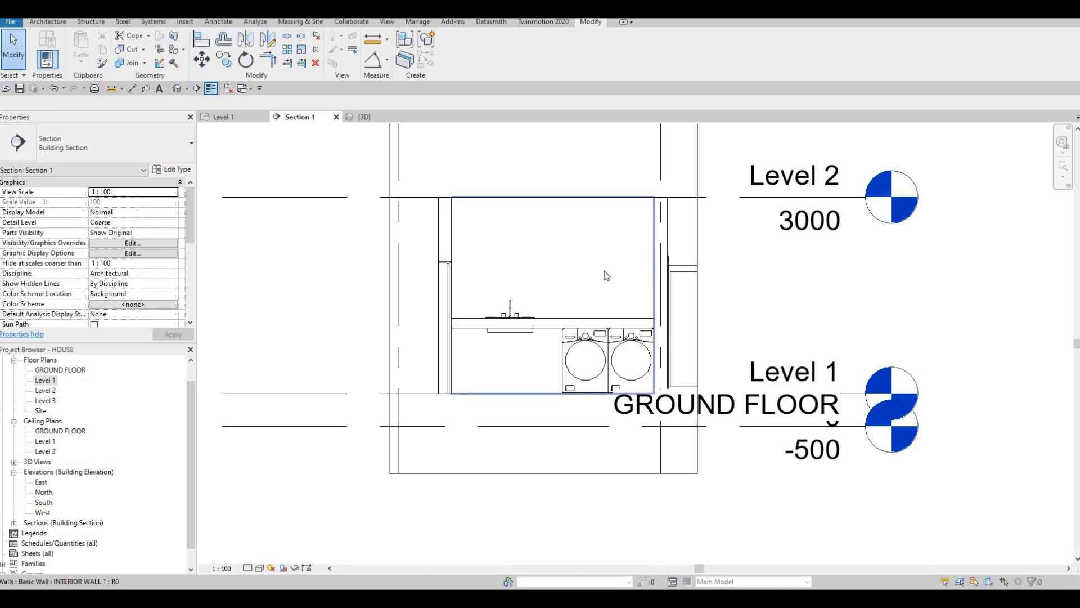
{"action": "key", "text": "Escape"}
{"action": "key", "text": "Escape"}
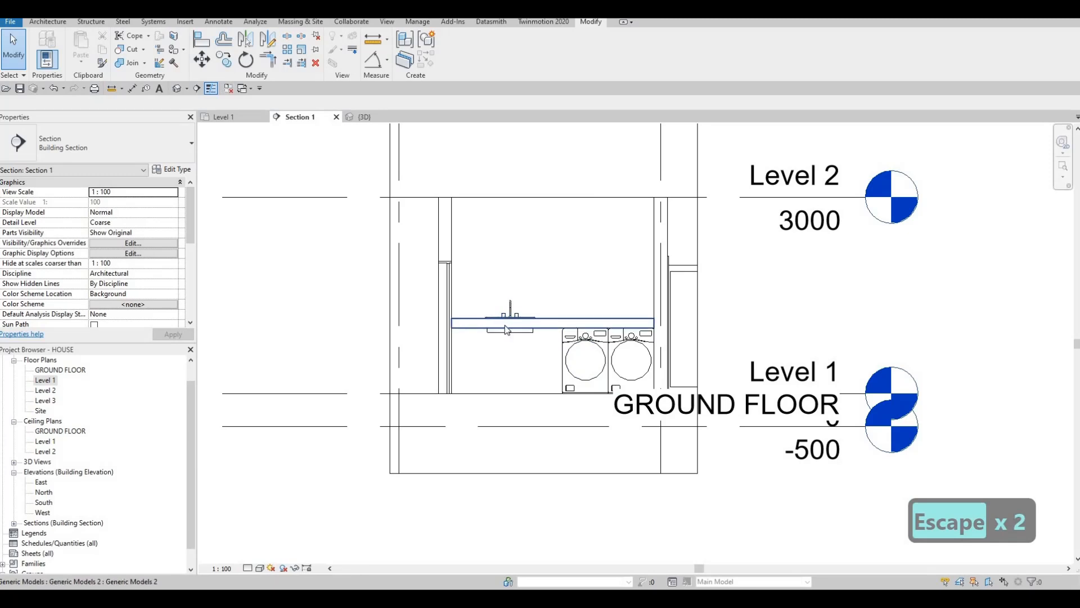
Return to the Level 1 plan and open the laundry room counter for in-place editing
{"action": "double_click", "coordinate": [42, 381]}
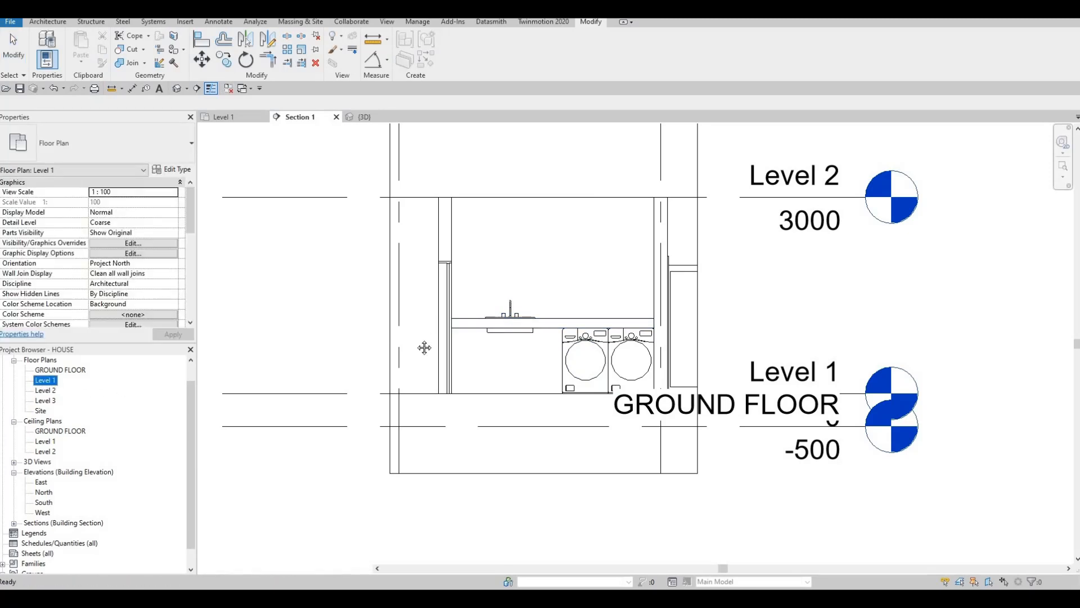
{"action": "middle_click_drag", "start_coordinate": [567, 248], "coordinate": [506, 309]}
{"action": "scroll", "coordinate": [520, 280], "scroll_direction": "up", "scroll_amount": 2}
{"action": "scroll", "coordinate": [520, 280], "scroll_direction": "up", "scroll_amount": 2}
{"action": "key", "text": "Escape"}
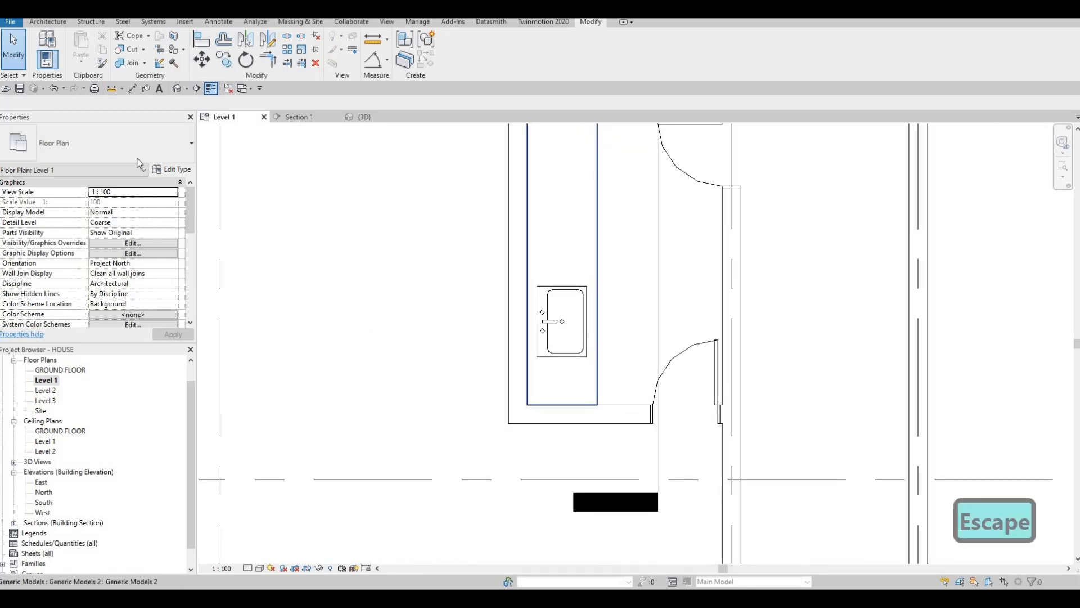
{"action": "left_click", "coordinate": [596, 183]}
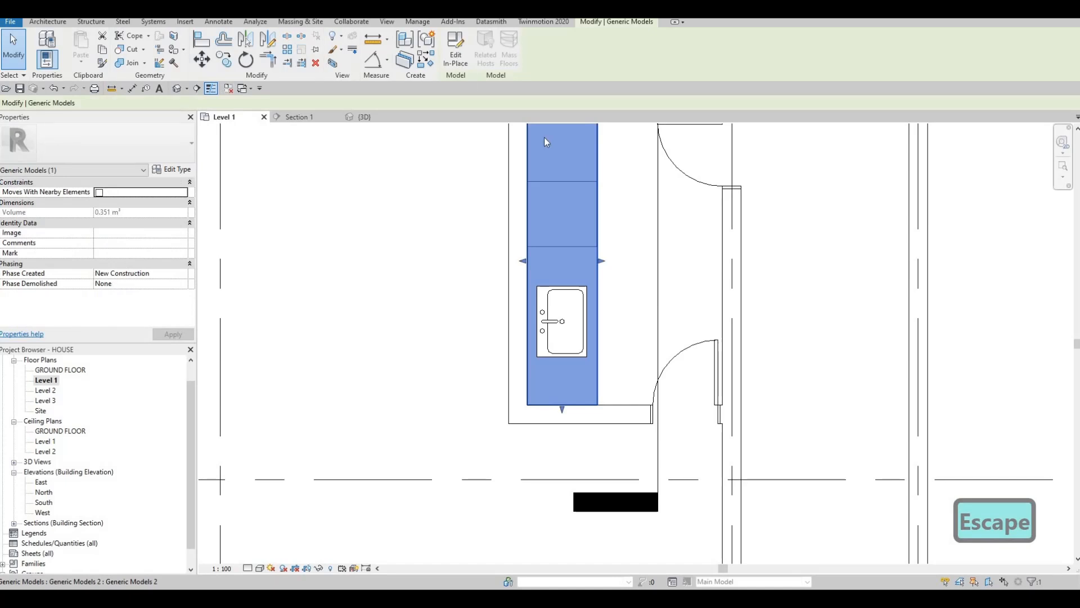
{"action": "left_click", "coordinate": [456, 51]}
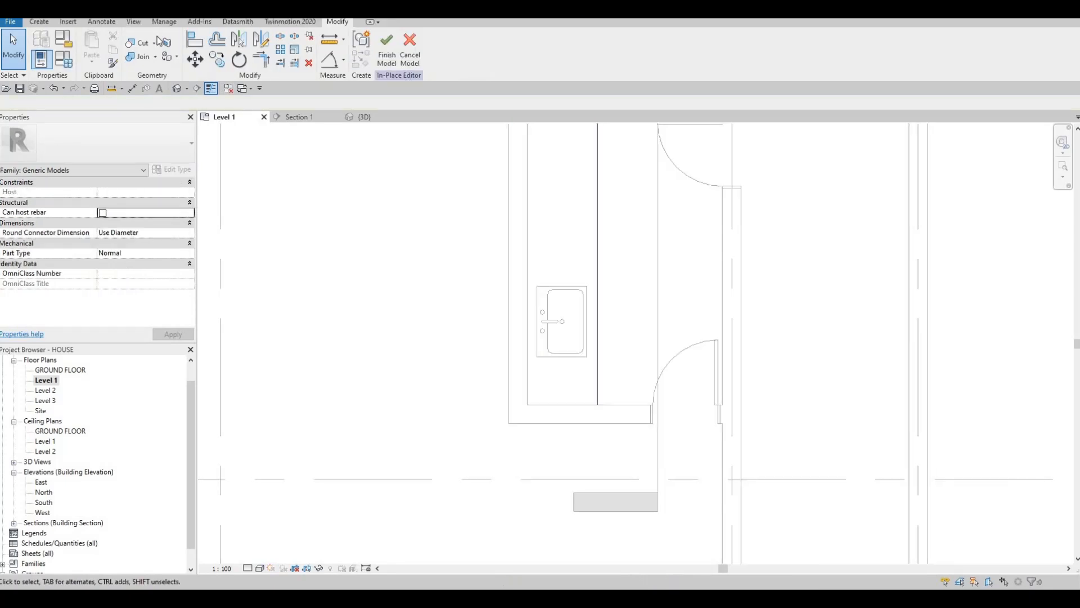
Create a rectangular void extrusion about 720 mm long around the sink basin, inside the sink's rim, with a depth of 250 mm
{"action": "left_click", "coordinate": [38, 22]}
{"action": "left_click", "coordinate": [221, 50]}
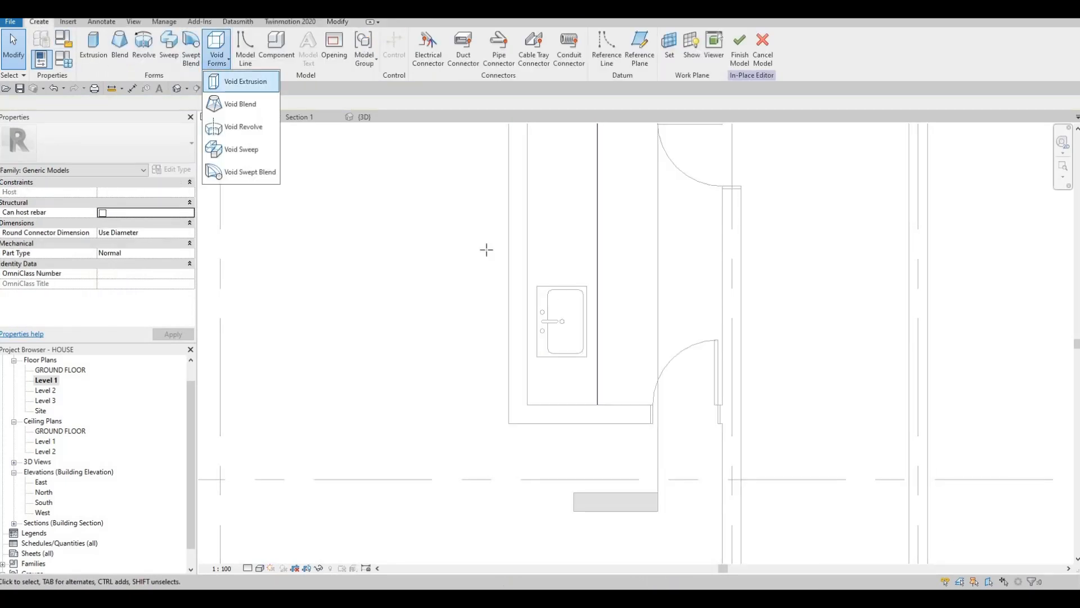
{"action": "left_click", "coordinate": [248, 80]}
{"action": "left_click", "coordinate": [422, 37]}
{"action": "scroll", "coordinate": [543, 290], "scroll_direction": "up", "scroll_amount": 3}
{"action": "scroll", "coordinate": [555, 293], "scroll_direction": "up", "scroll_amount": 2}
{"action": "left_click", "coordinate": [545, 270]}
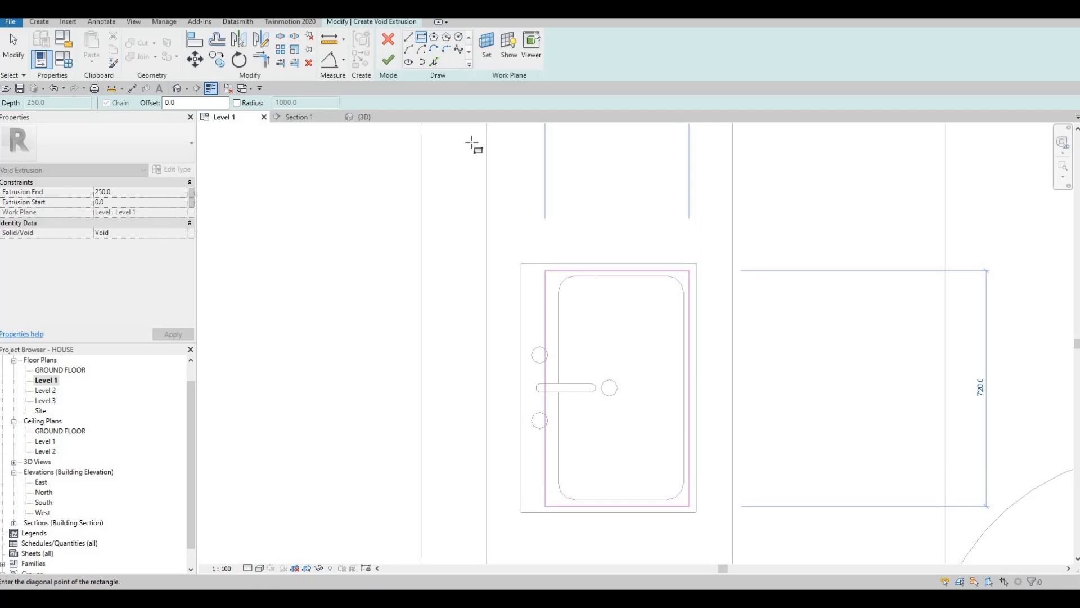
{"action": "key", "text": "Escape"}
{"action": "left_click", "coordinate": [388, 59]}
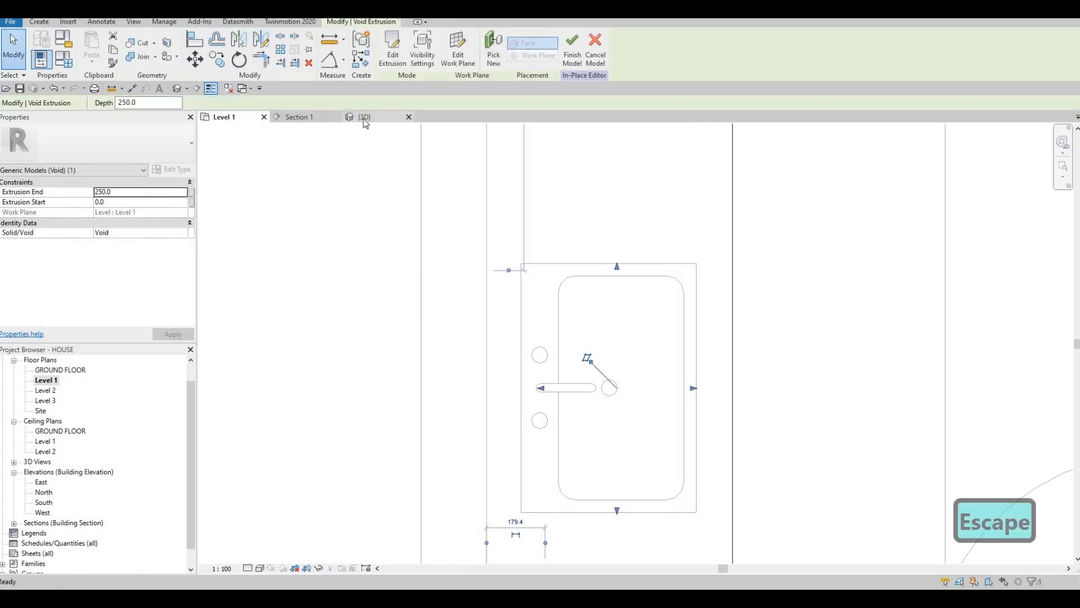
In the section view, stretch the void through the counter from about 757 to 1317 mm above Level 1, and finish the in-place model
{"action": "left_click", "coordinate": [309, 115]}
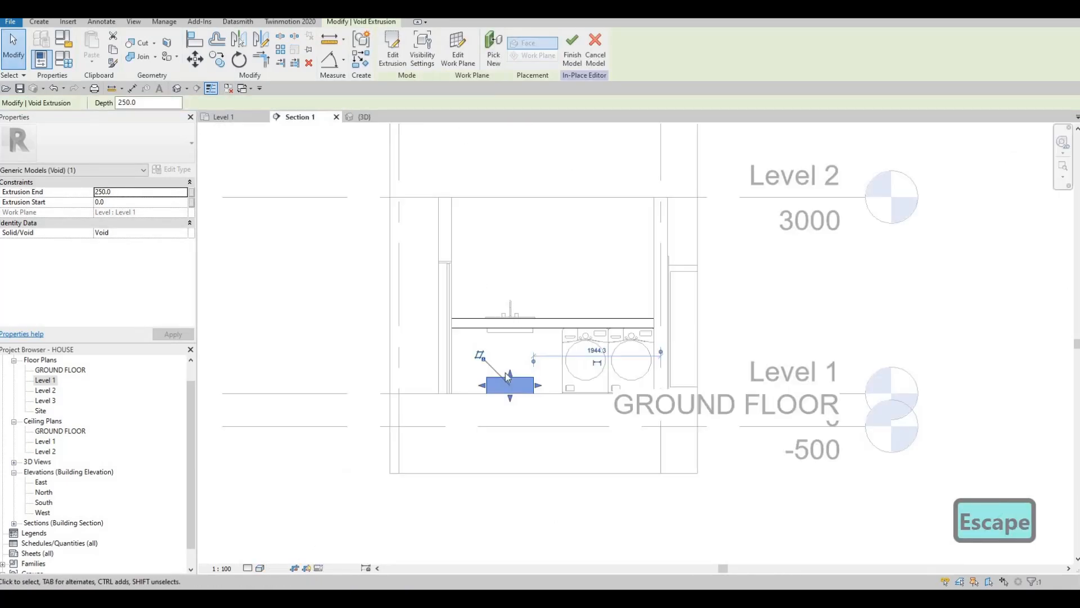
{"action": "left_click_drag", "start_coordinate": [495, 309], "coordinate": [495, 308]}
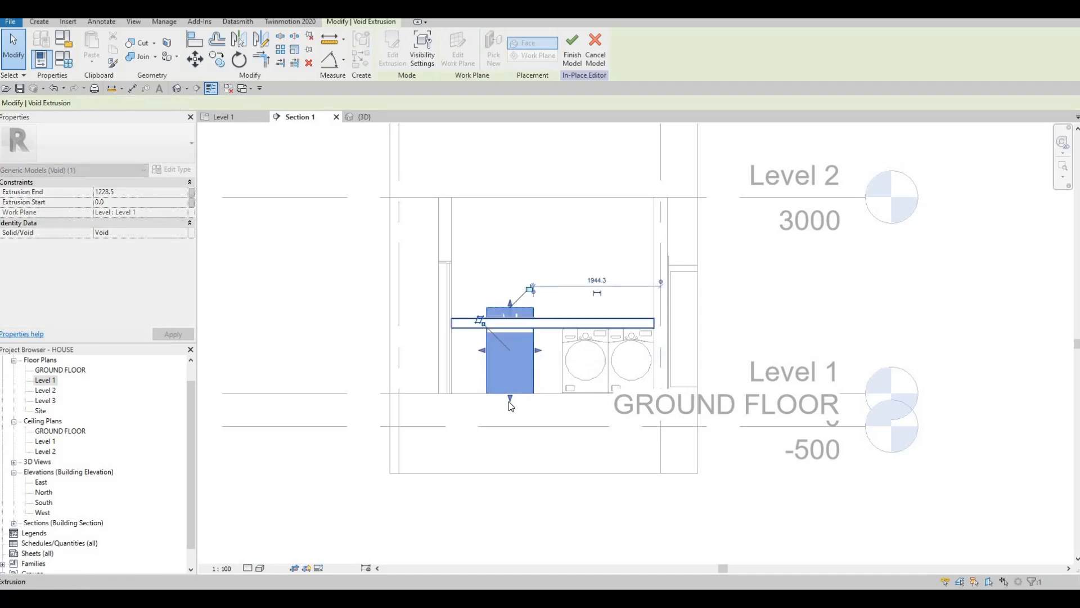
{"action": "left_click_drag", "start_coordinate": [510, 384], "coordinate": [508, 333]}
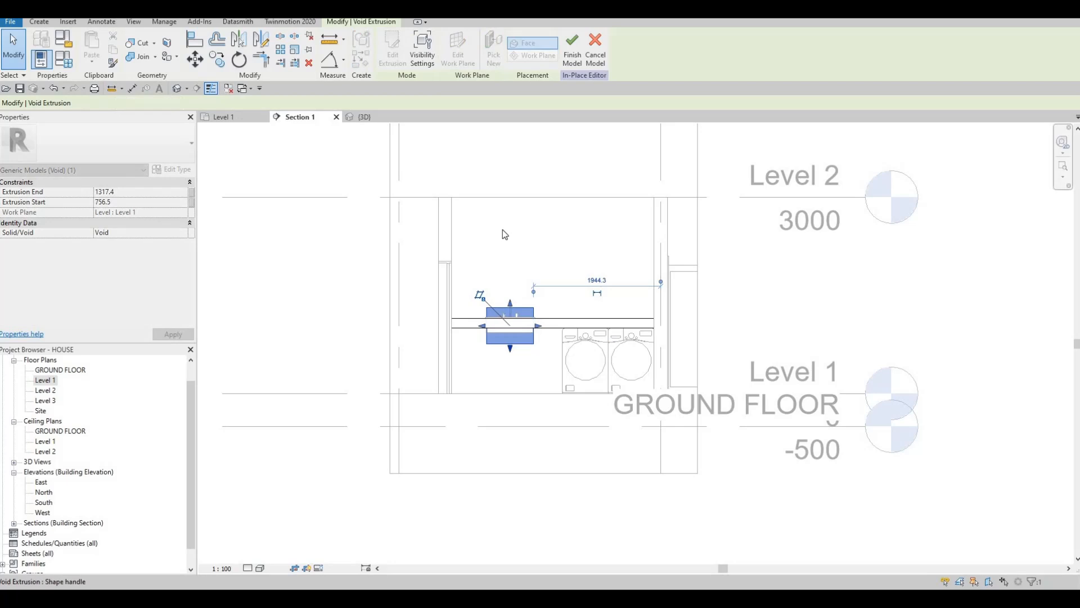
{"action": "key", "text": "Escape"}
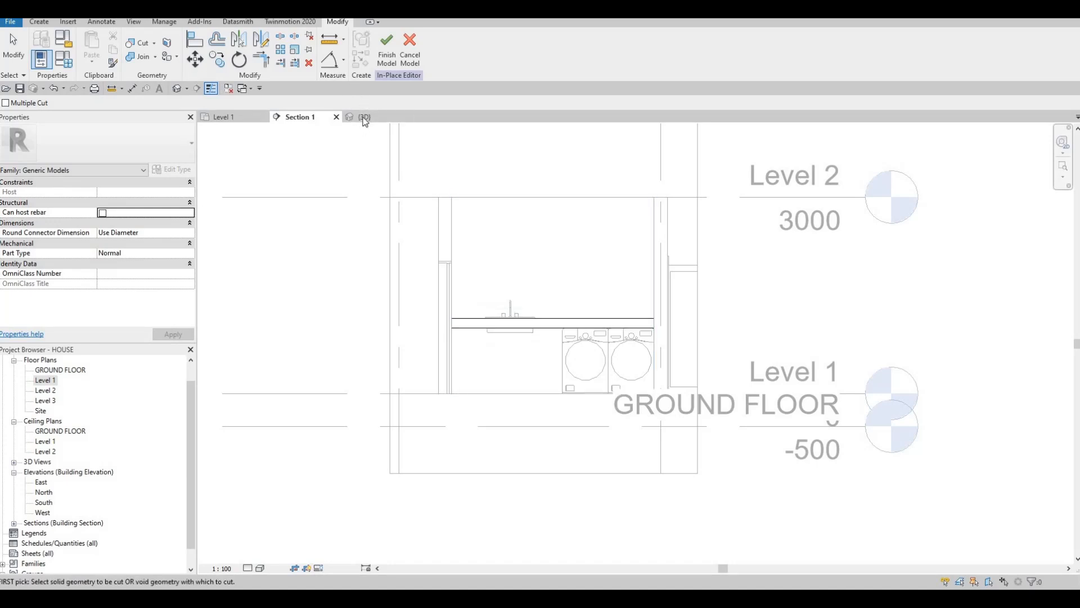
{"action": "left_click", "coordinate": [387, 51]}
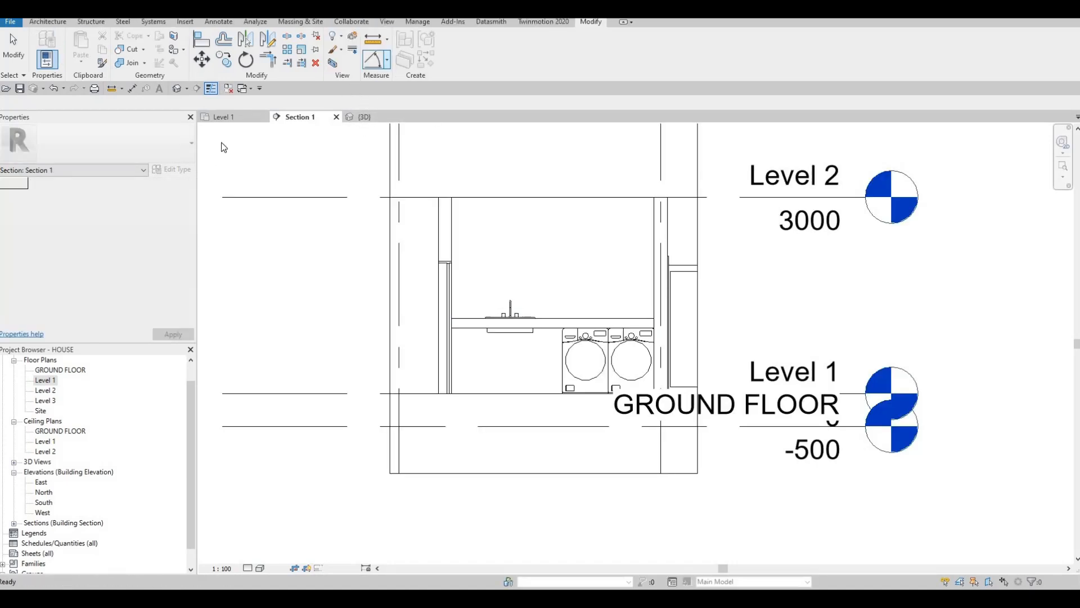
Return to the Level 1 plan and examine the laundry counter and sink within the whole floor layout
{"action": "left_click", "coordinate": [224, 116]}
{"action": "key", "text": "Escape"}
{"action": "scroll", "coordinate": [472, 267], "scroll_direction": "down", "scroll_amount": 6}
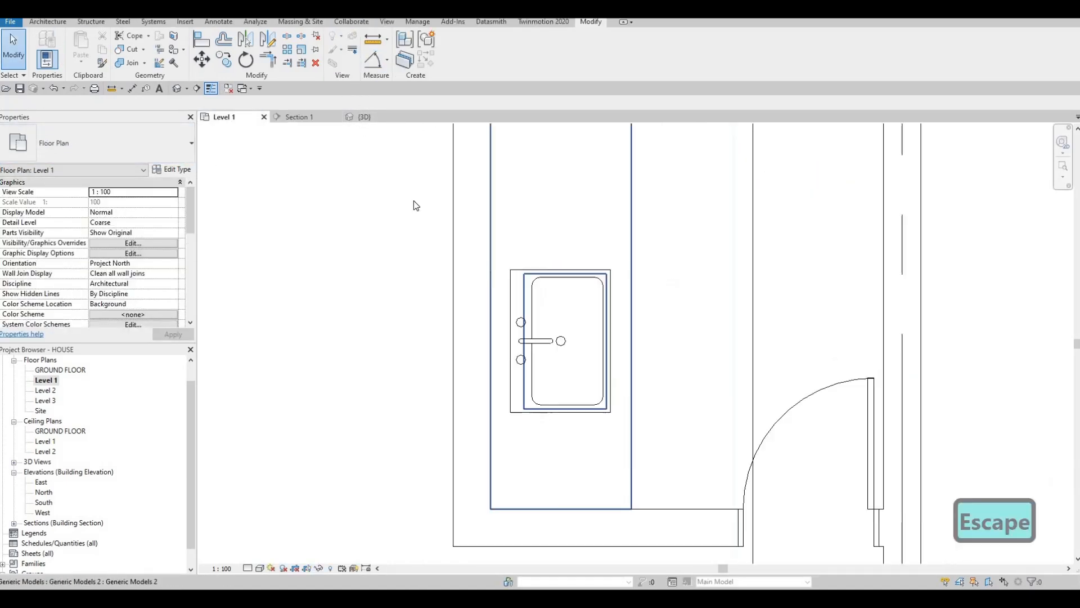
{"action": "scroll", "coordinate": [569, 301], "scroll_direction": "down", "scroll_amount": 3}
{"action": "key", "text": "Escape"}
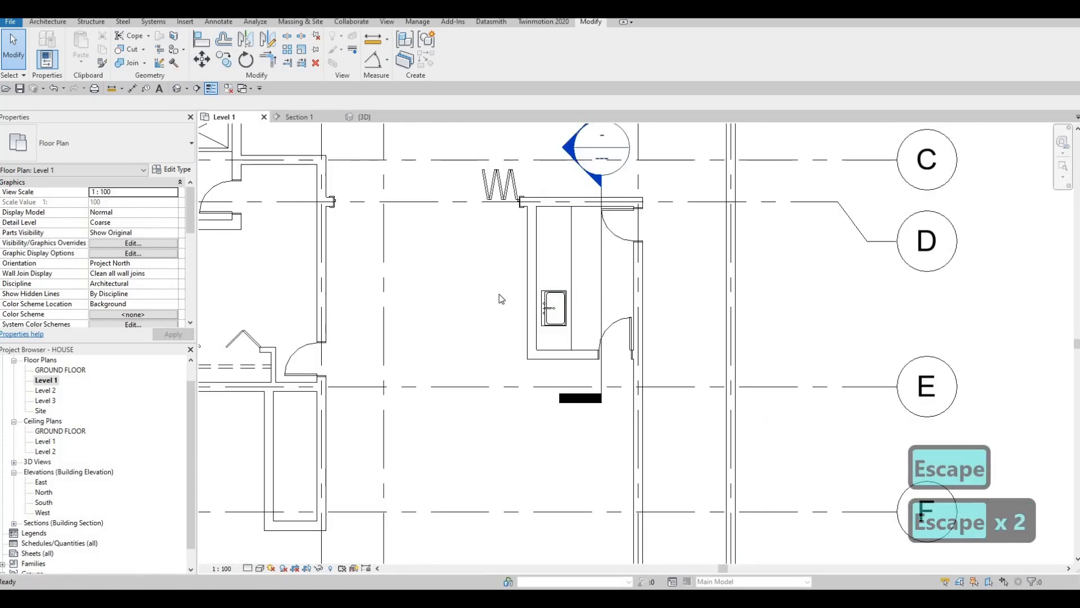
{"action": "scroll", "coordinate": [558, 283], "scroll_direction": "down", "scroll_amount": 5}
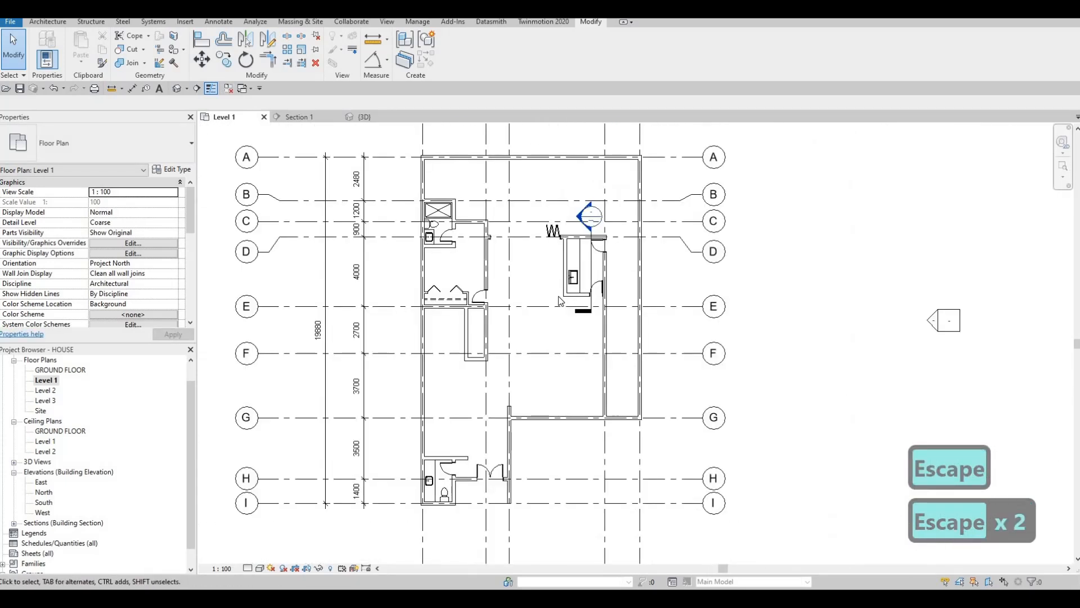
{"action": "key", "text": "F1"}
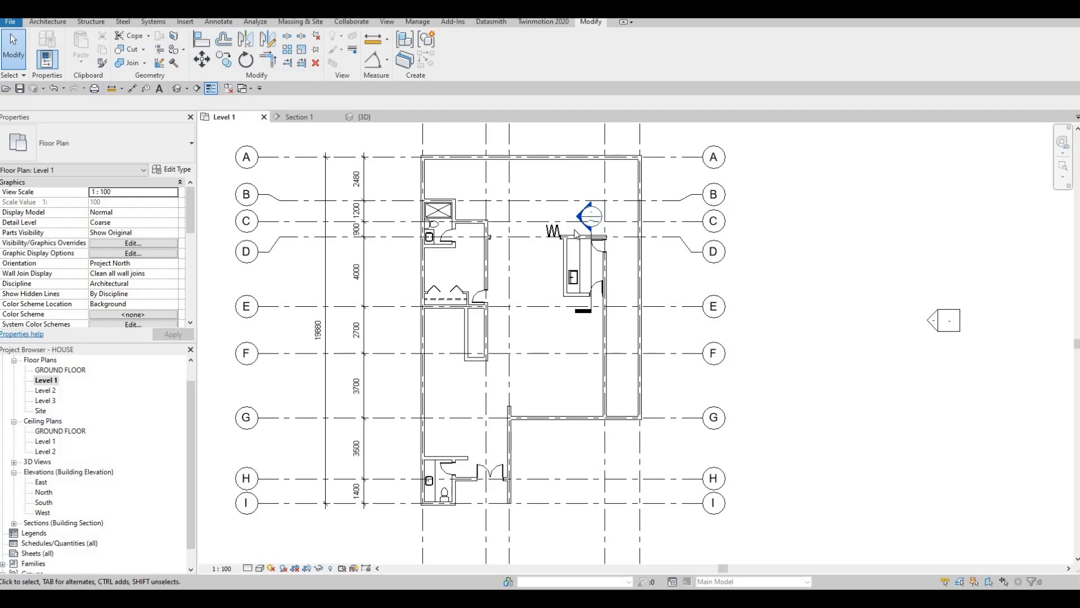
Open the laundry room's section view from its section marker in the Level 1 plan
{"action": "scroll", "coordinate": [577, 233], "scroll_direction": "up", "scroll_amount": 5}
{"action": "middle_click_drag", "start_coordinate": [569, 227], "coordinate": [566, 217]}
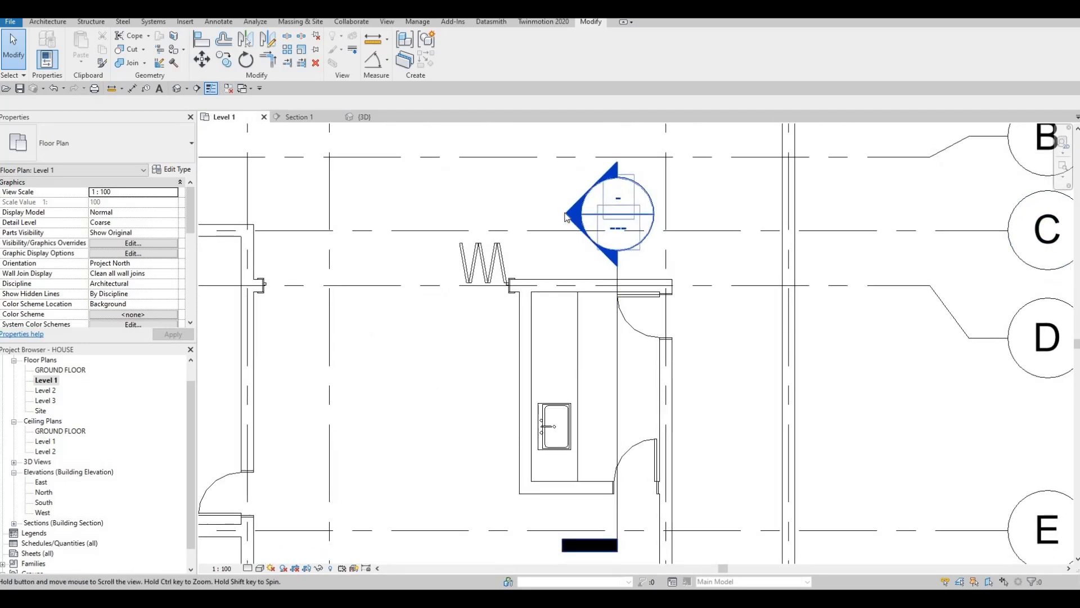
{"action": "scroll", "coordinate": [565, 217], "scroll_direction": "down", "scroll_amount": 1}
{"action": "key", "text": "Escape"}
{"action": "double_click", "coordinate": [532, 271]}
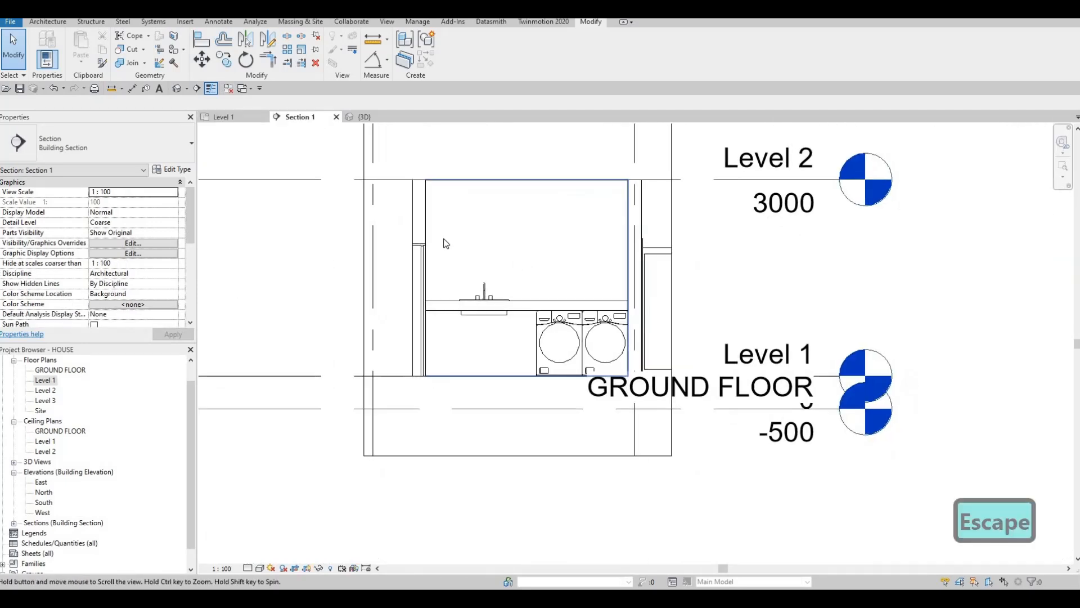
{"action": "key", "text": "Escape"}
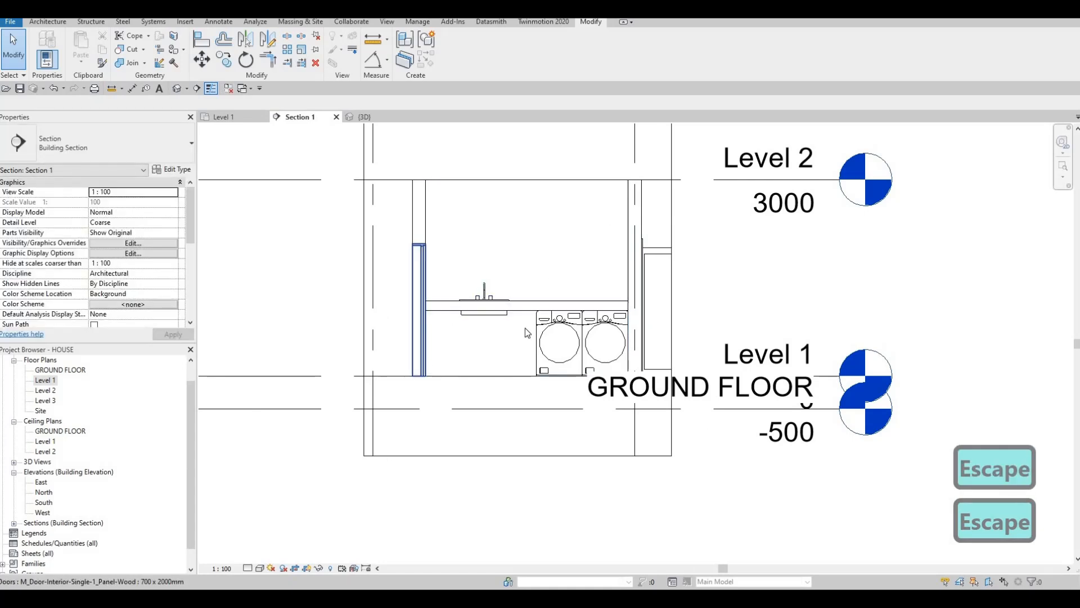
Open the laundry counter for in-place editing and start a solid extrusion on the face of the interior wall behind it
{"action": "left_click", "coordinate": [51, 25]}
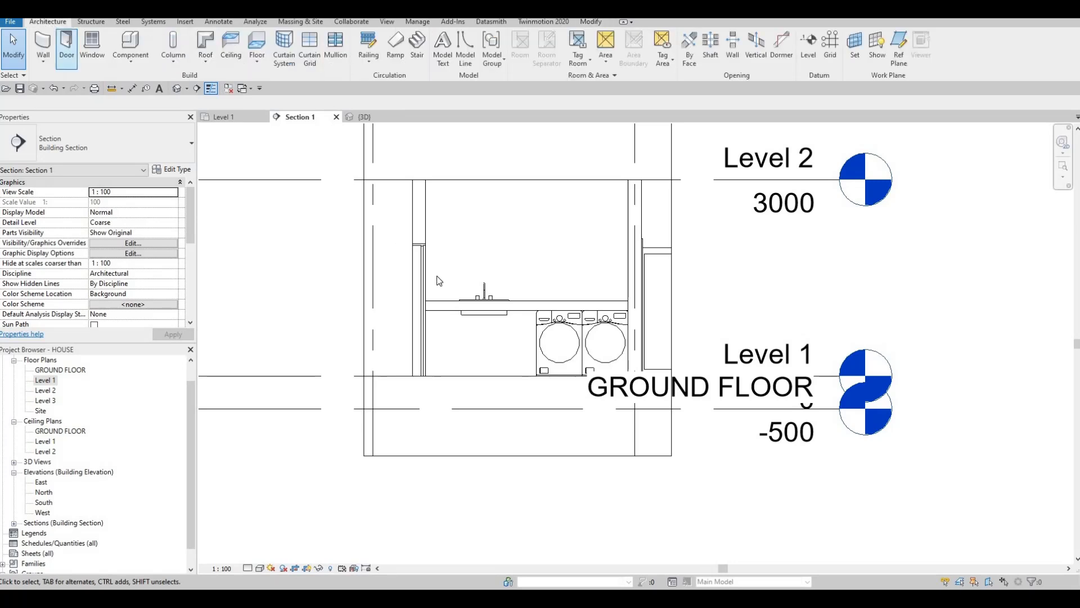
{"action": "key", "text": "Escape"}
{"action": "left_click", "coordinate": [539, 304]}
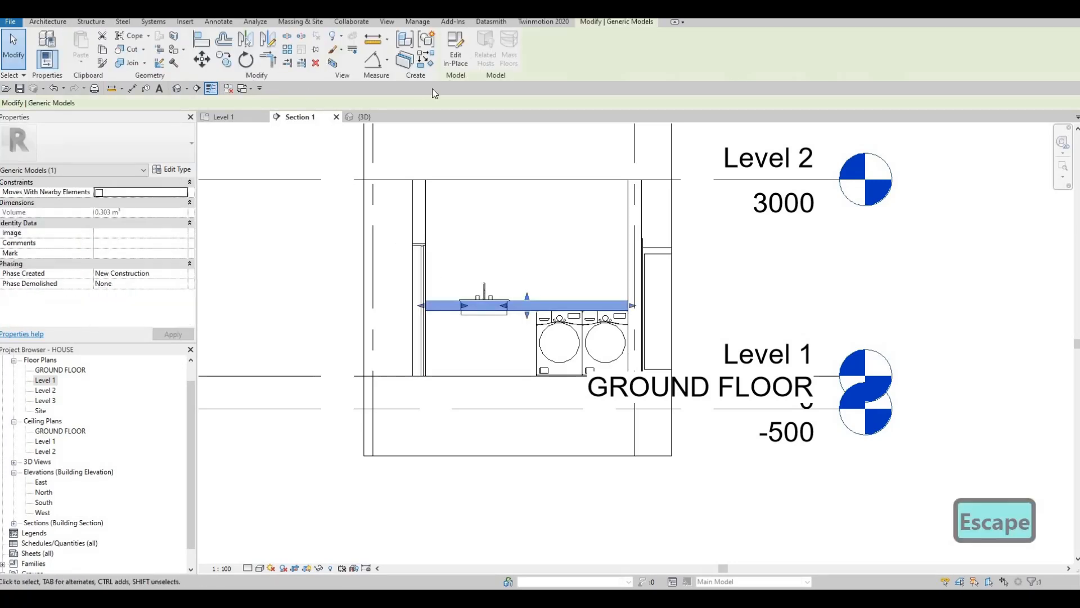
{"action": "left_click", "coordinate": [458, 61]}
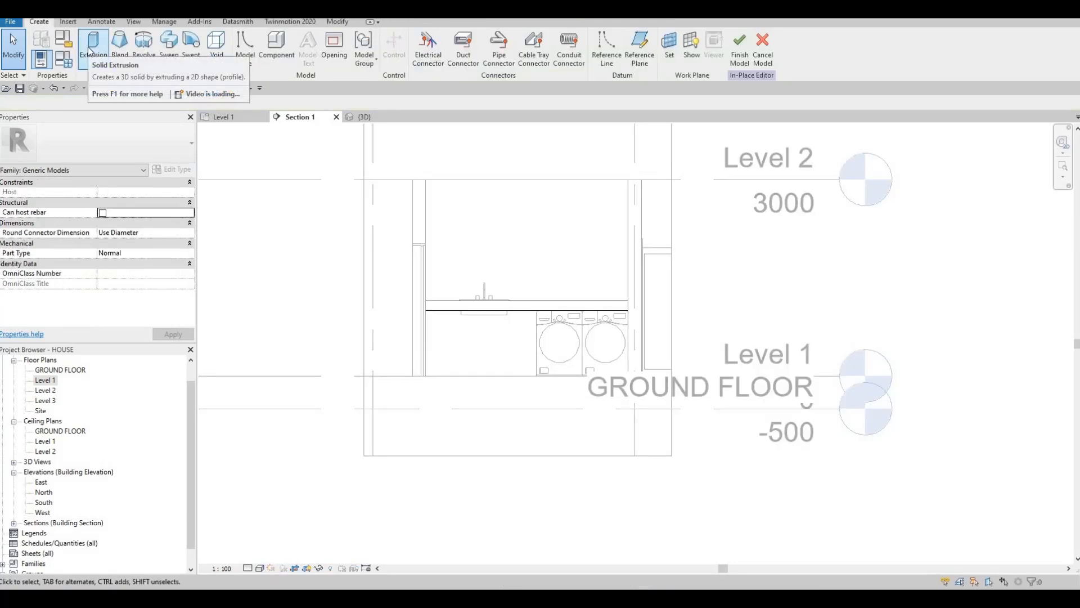
{"action": "left_click", "coordinate": [91, 51]}
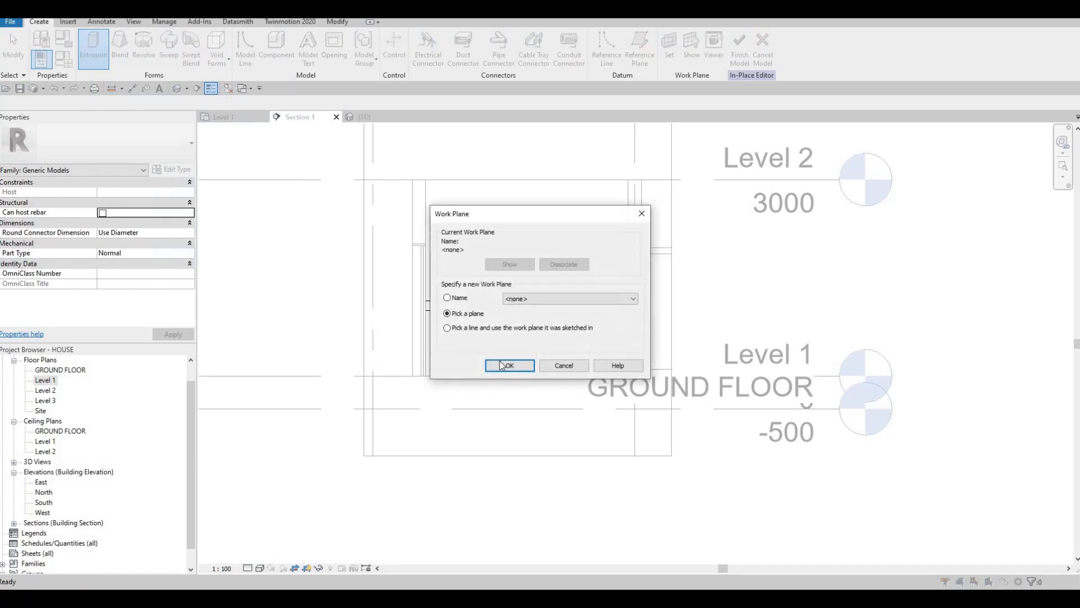
{"action": "key", "text": "Return"}
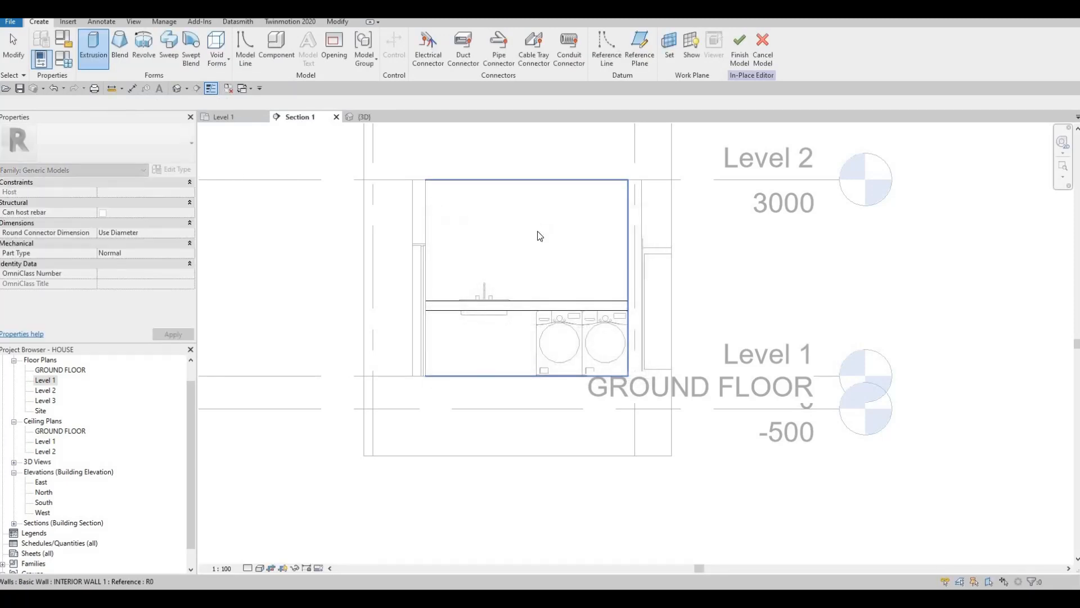
{"action": "left_click", "coordinate": [428, 212]}
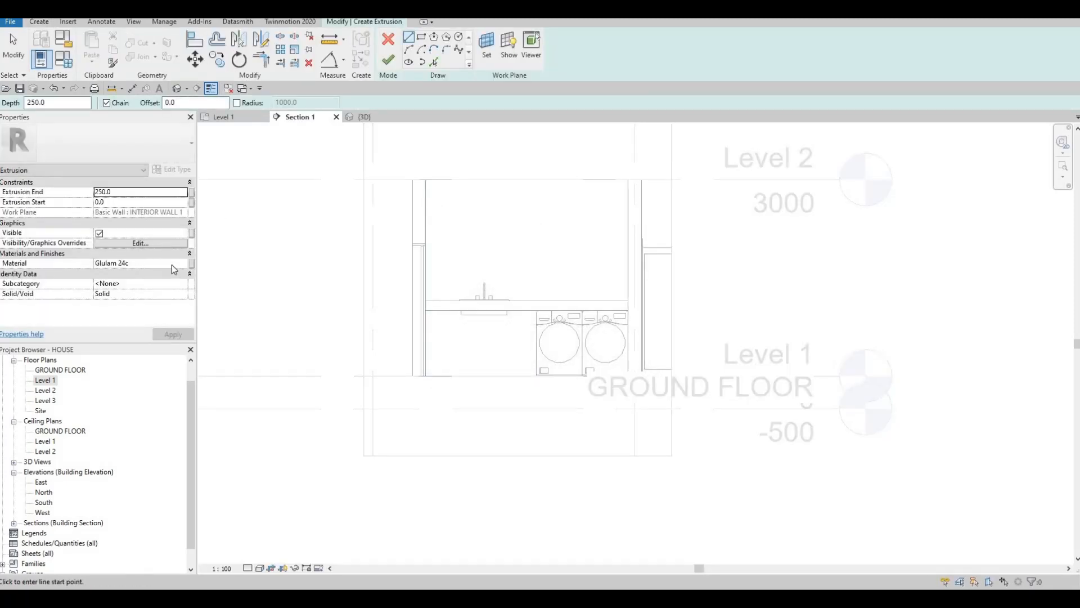
Add Glulam 24h from the AEC wood materials library and assign it as the extrusion's material
{"action": "left_click", "coordinate": [181, 265]}
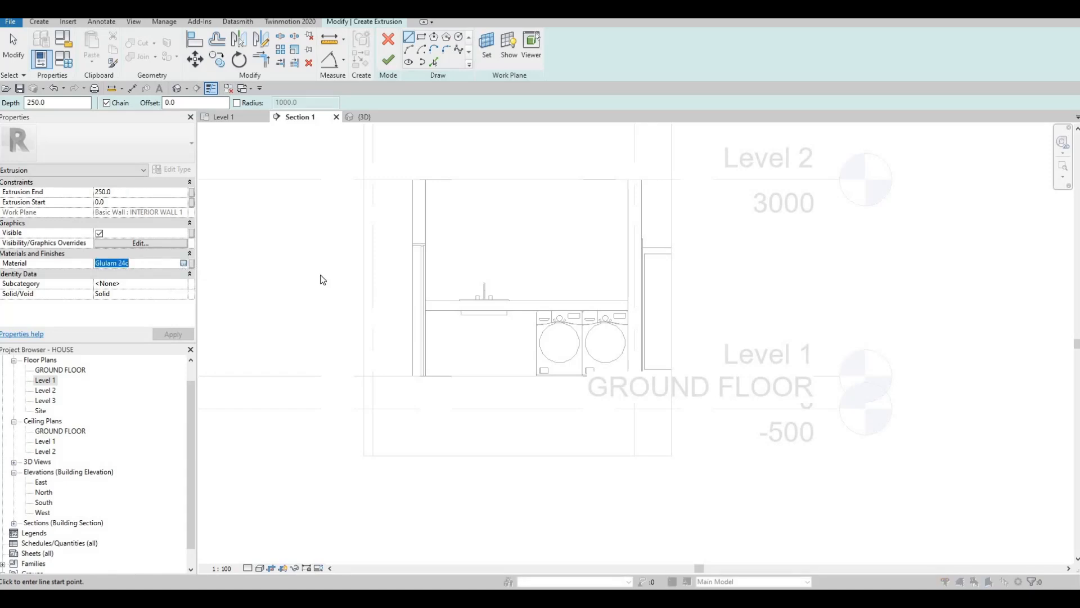
{"action": "scroll", "coordinate": [395, 291], "scroll_direction": "down", "scroll_amount": 8}
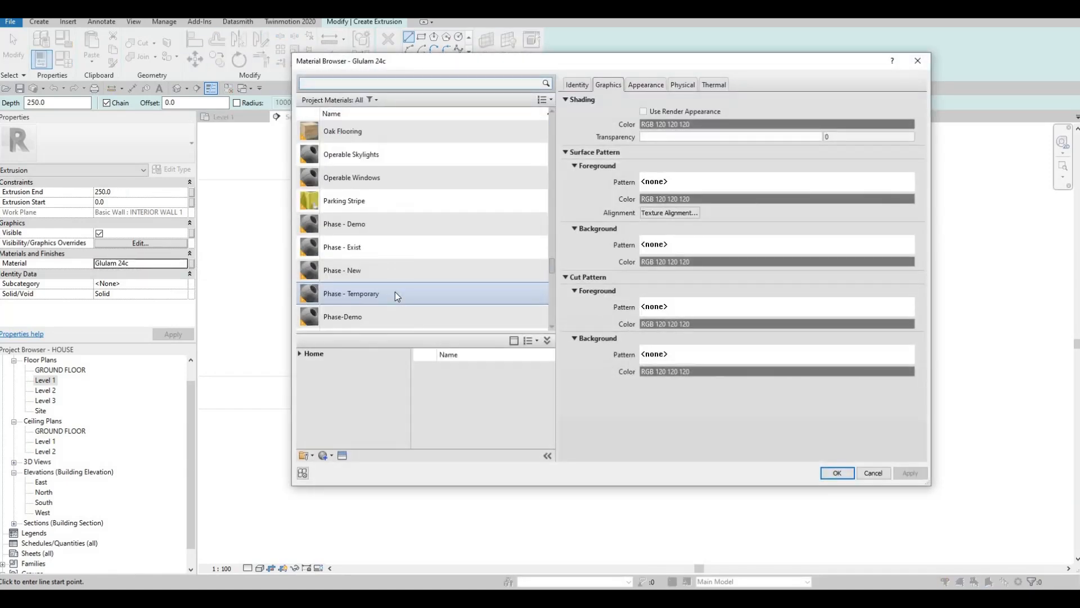
{"action": "scroll", "coordinate": [395, 295], "scroll_direction": "down", "scroll_amount": 8}
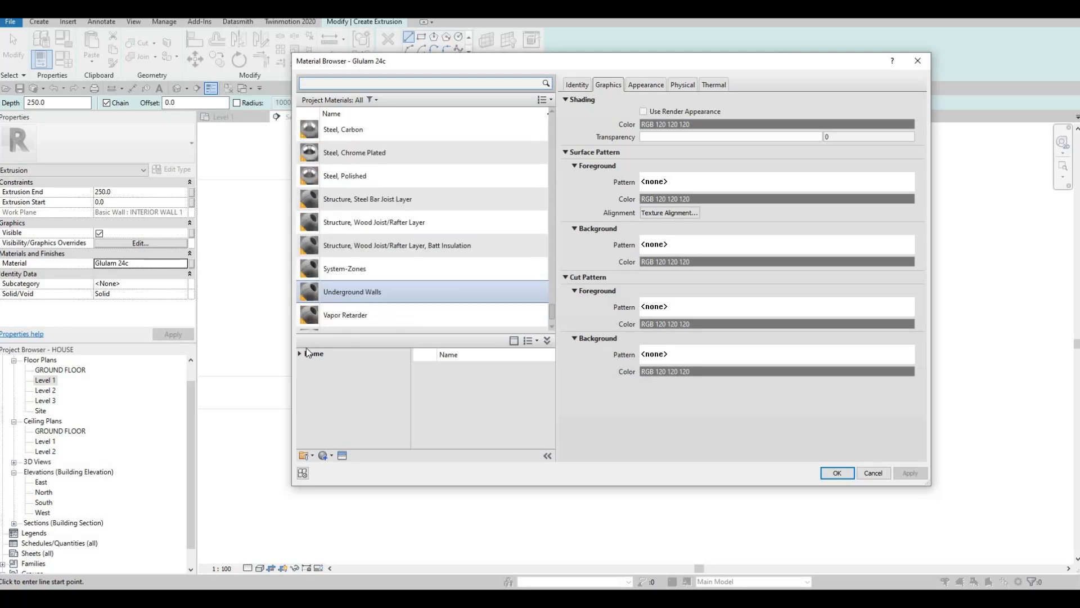
{"action": "left_click", "coordinate": [306, 375]}
{"action": "scroll", "coordinate": [340, 418], "scroll_direction": "down", "scroll_amount": 3}
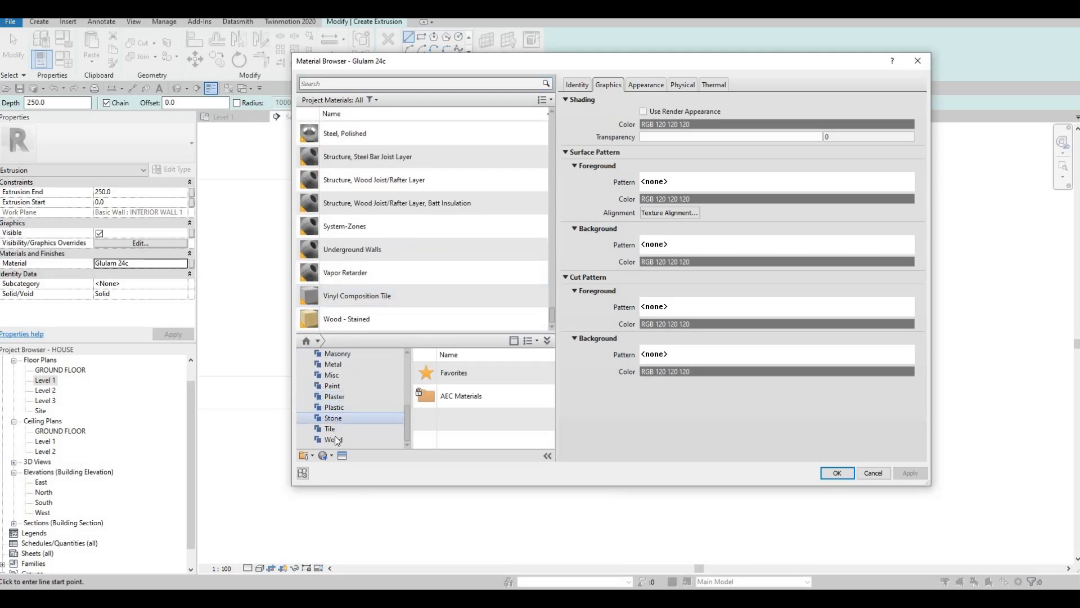
{"action": "left_click", "coordinate": [333, 439]}
{"action": "scroll", "coordinate": [494, 416], "scroll_direction": "down", "scroll_amount": 3}
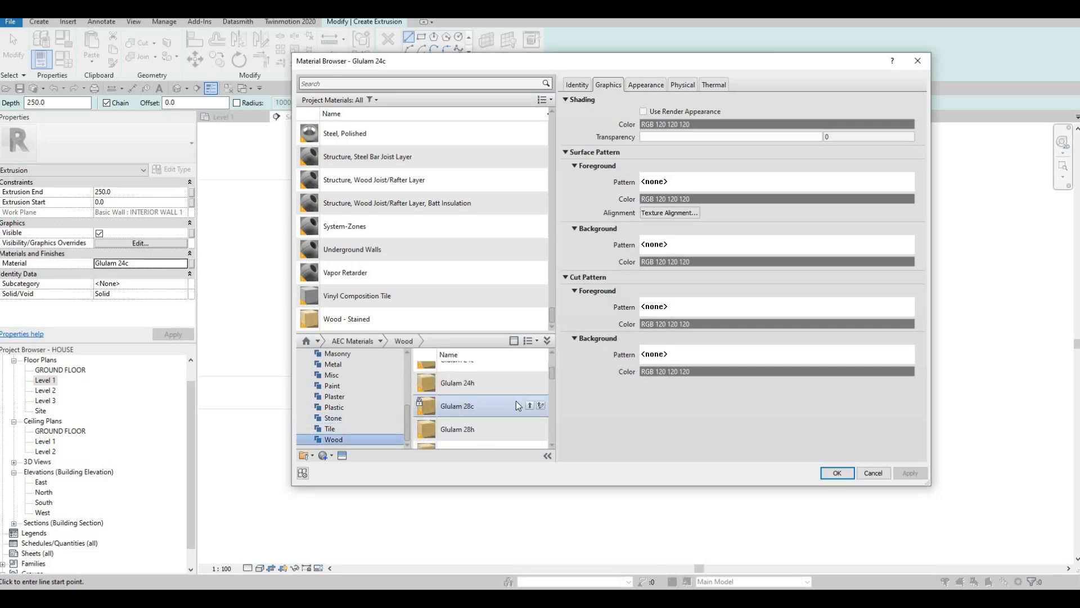
{"action": "scroll", "coordinate": [527, 393], "scroll_direction": "up", "scroll_amount": 2}
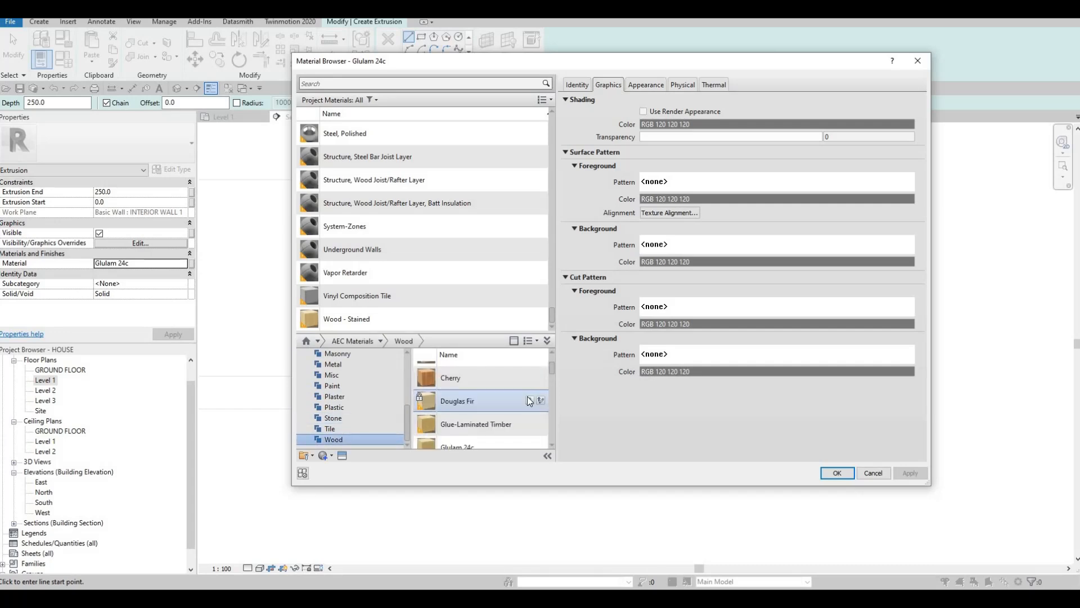
{"action": "scroll", "coordinate": [521, 399], "scroll_direction": "down", "scroll_amount": 3}
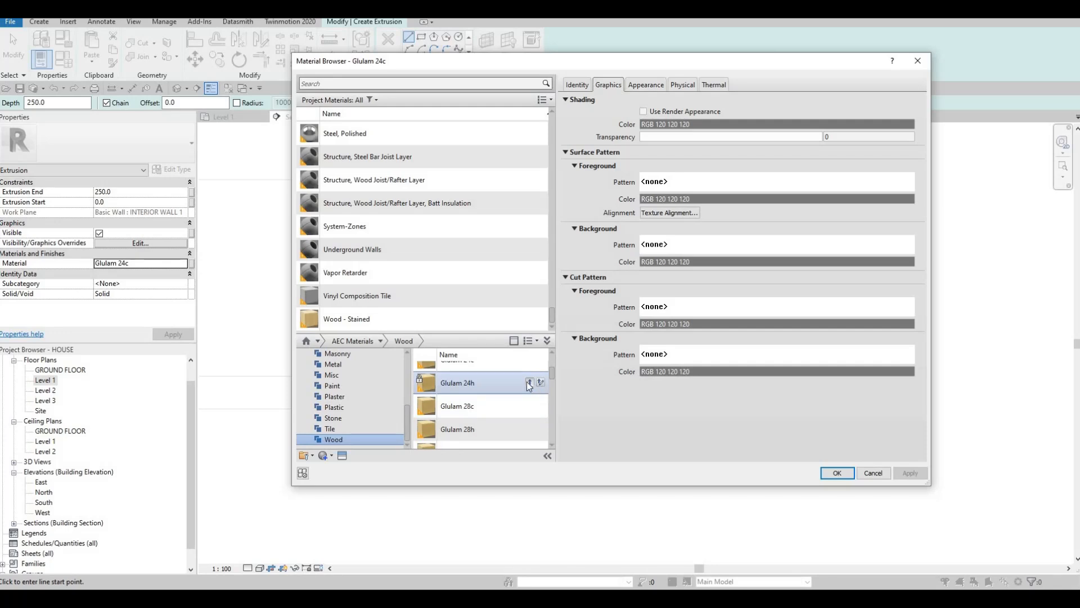
{"action": "left_click", "coordinate": [912, 472]}
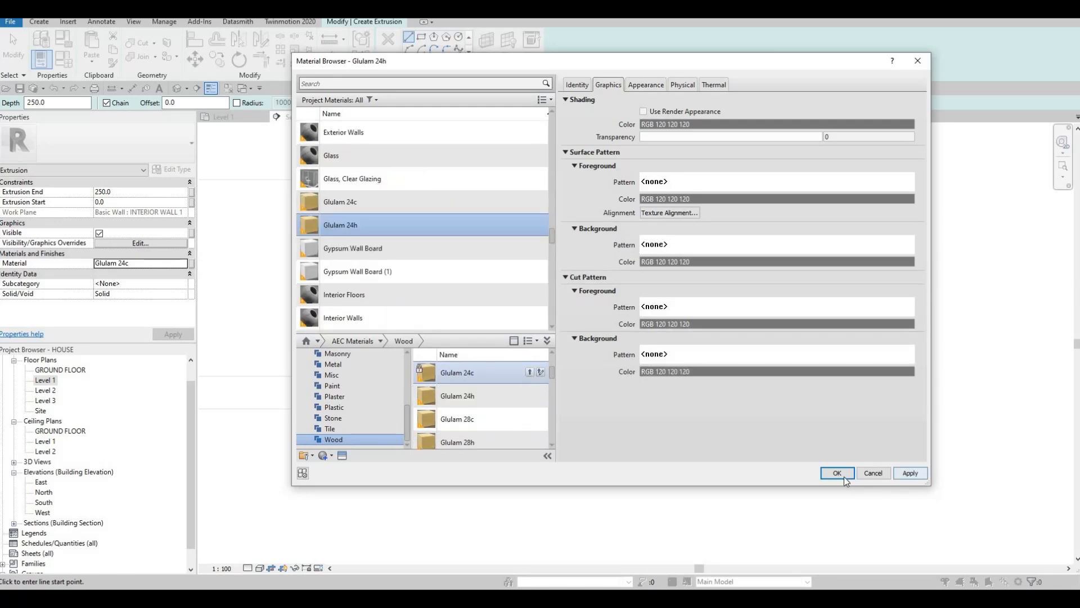
{"action": "left_click", "coordinate": [836, 473]}
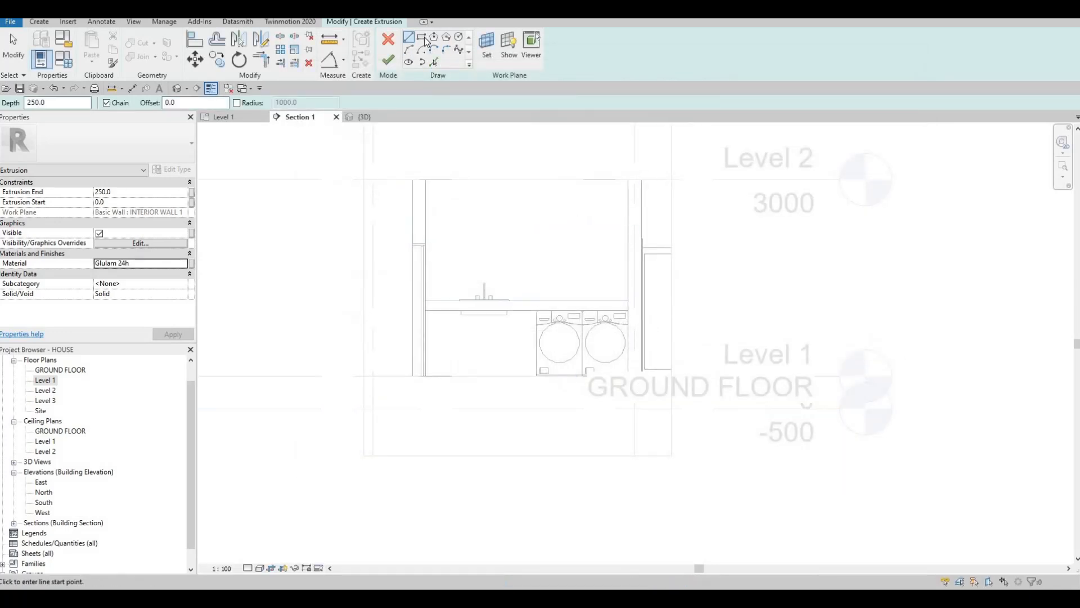
Sketch a rectangle about 3100 mm wide and 882 mm high between the side walls above the counter
{"action": "left_click", "coordinate": [422, 36]}
{"action": "left_click", "coordinate": [427, 212]}
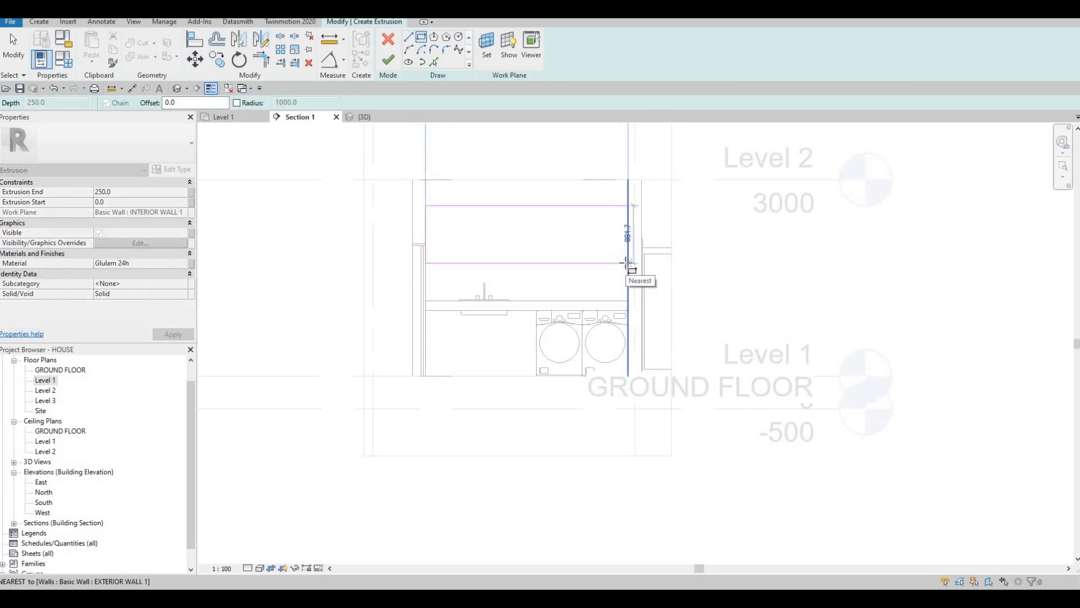
{"action": "left_click", "coordinate": [626, 263]}
{"action": "key", "text": "Escape"}
{"action": "key", "text": "Escape"}
Move the rectangle's upper edge up to 300 mm below Level 2
{"action": "scroll", "coordinate": [508, 212], "scroll_direction": "up", "scroll_amount": 2}
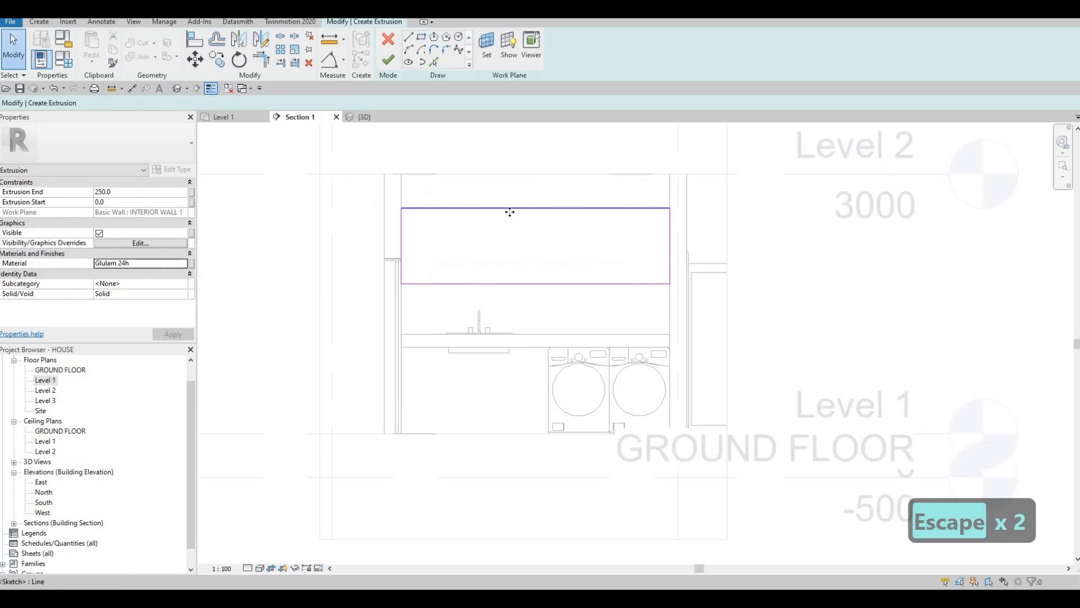
{"action": "left_click", "coordinate": [515, 208]}
{"action": "left_click_drag", "start_coordinate": [517, 208], "coordinate": [438, 108]}
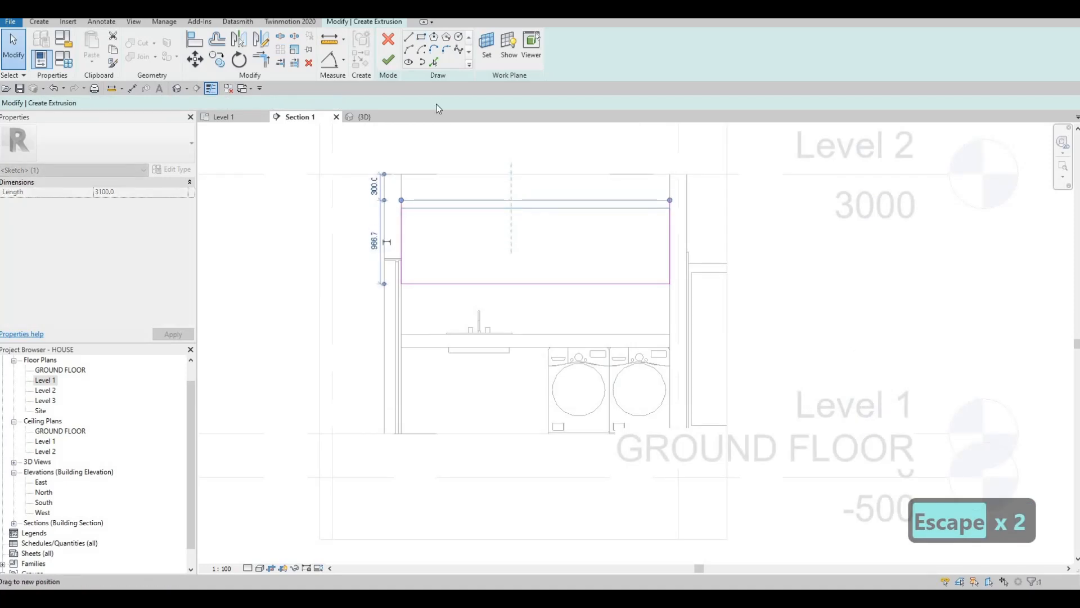
{"action": "key", "text": "Escape"}
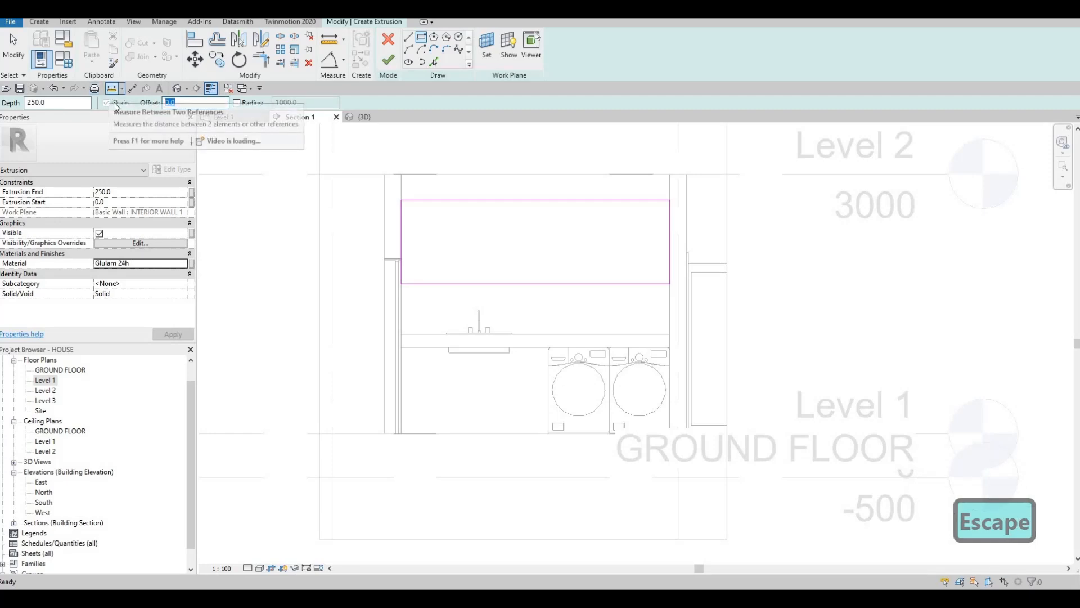
Sketch a second rectangle inside the first with a 50 mm offset to form the cabinet frame
{"action": "type", "text": "50"}
{"action": "left_click", "coordinate": [403, 200]}
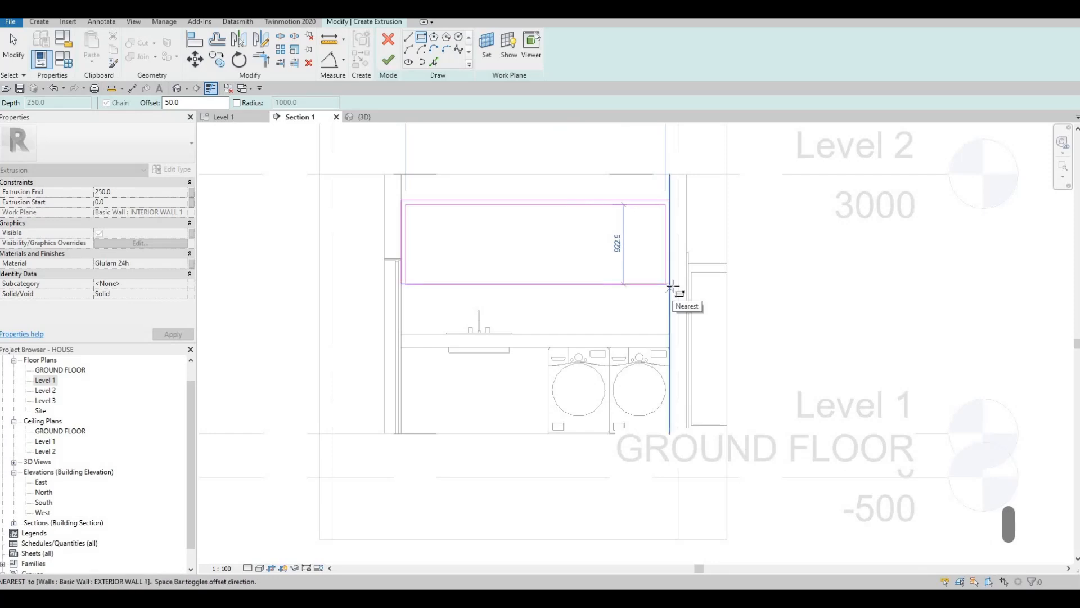
{"action": "left_click", "coordinate": [669, 285]}
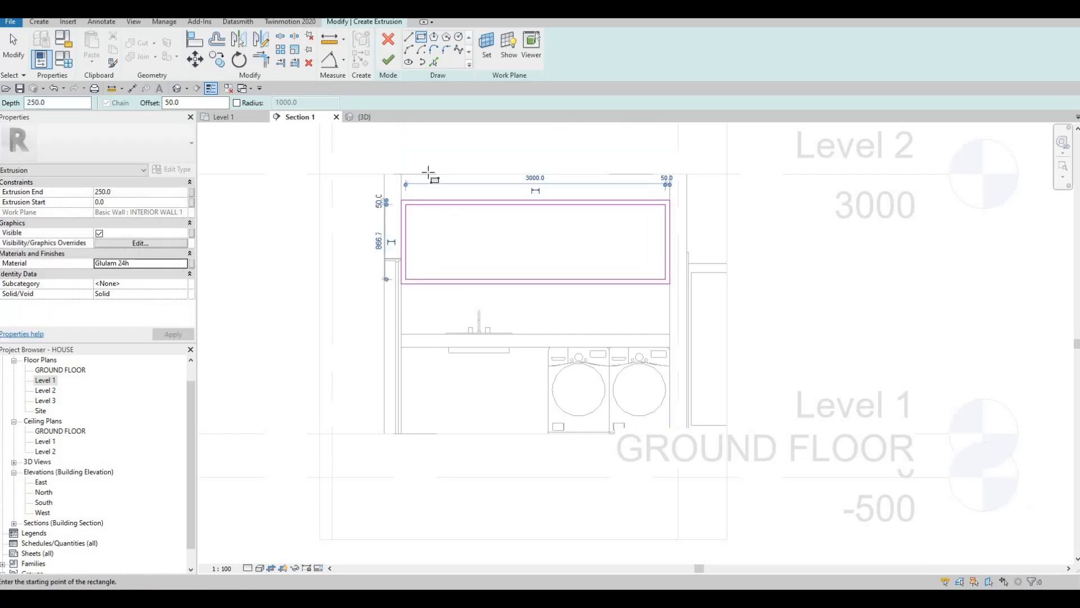
{"action": "scroll", "coordinate": [427, 163], "scroll_direction": "up", "scroll_amount": 2}
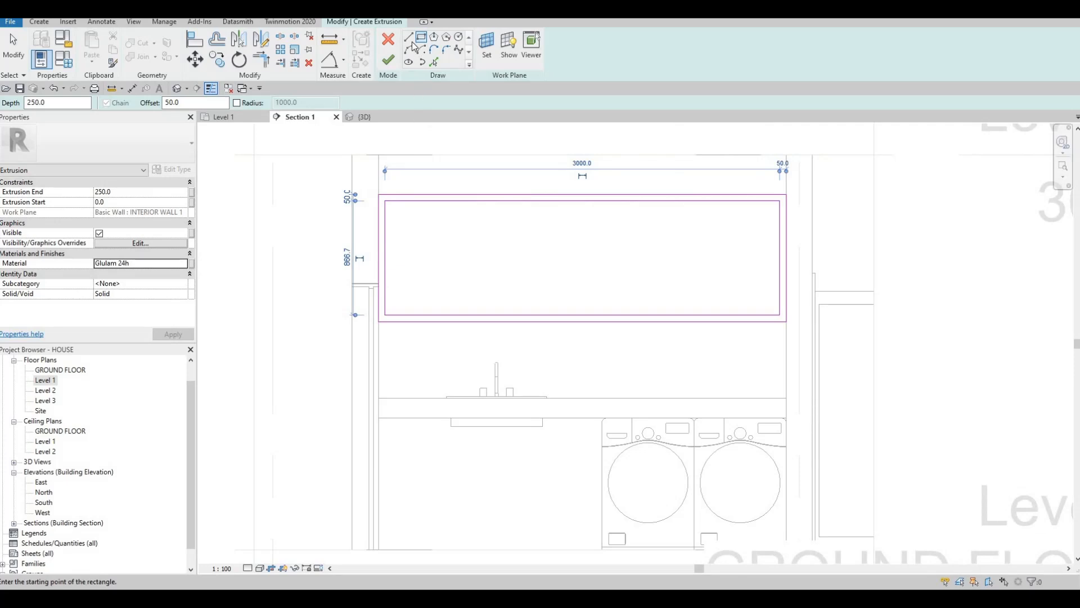
Sketch a horizontal line across the inner rectangle, offset 50 mm above its midpoints
{"action": "key", "text": "Escape"}
{"action": "key", "text": "l"}
{"action": "key", "text": "i"}
{"action": "left_click", "coordinate": [385, 254]}
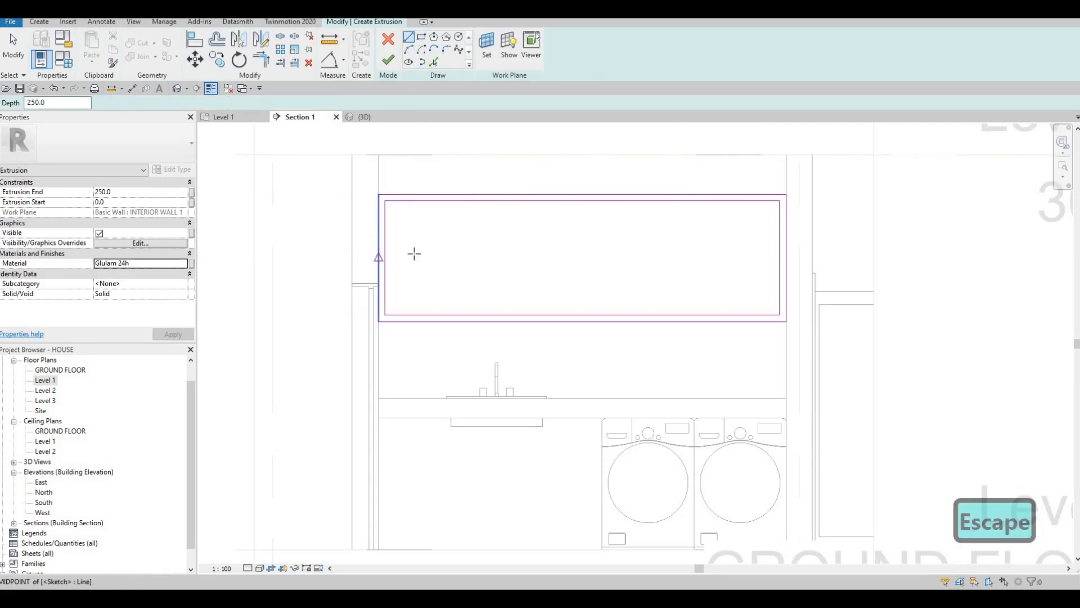
{"action": "left_click", "coordinate": [779, 257]}
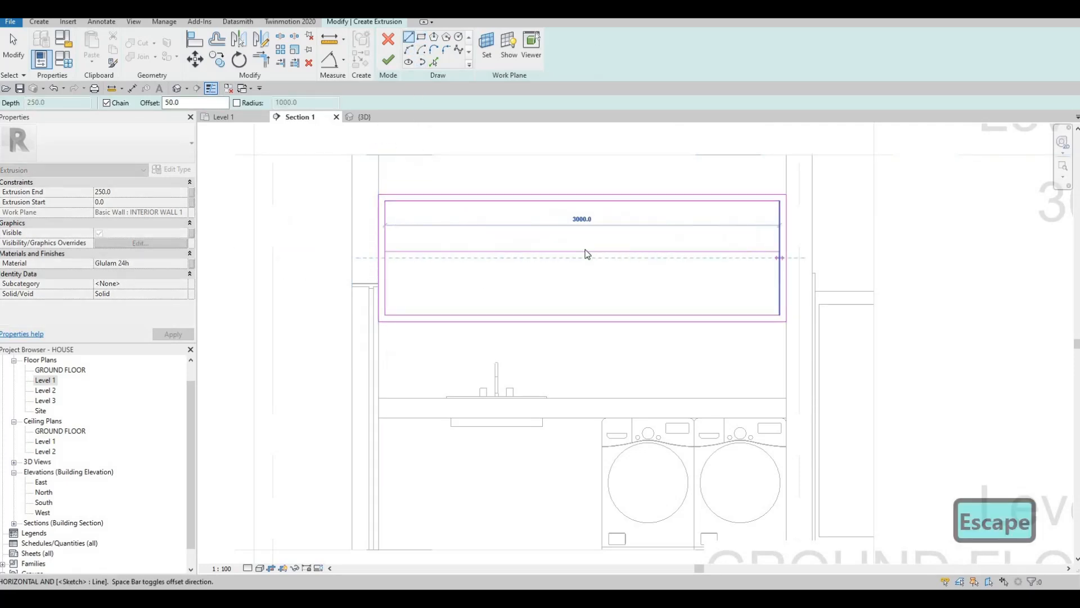
{"action": "key", "text": "Escape"}
{"action": "key", "text": "Escape"}
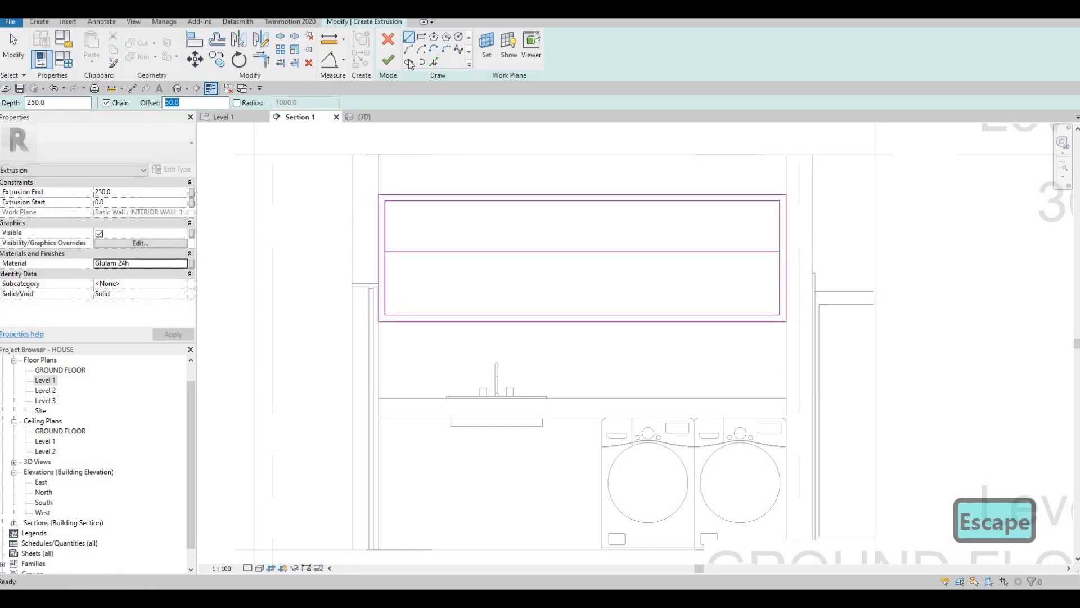
Set the line offset to 0 and sketch a second shelf line between the midpoints of the inner rectangle's sides
{"action": "key", "text": "BackSpace"}
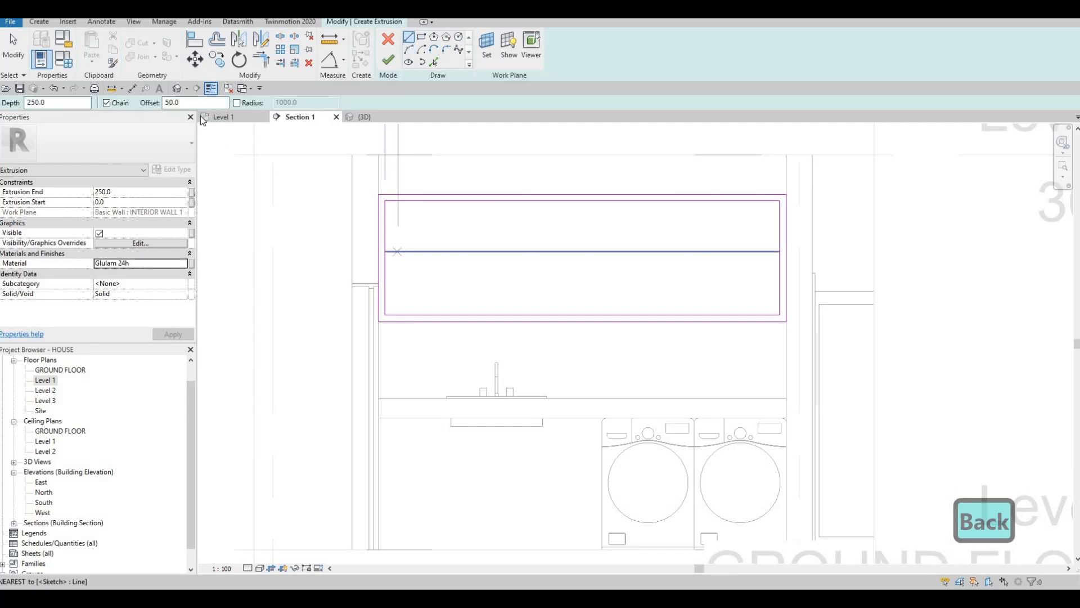
{"action": "key", "text": "BackSpace"}
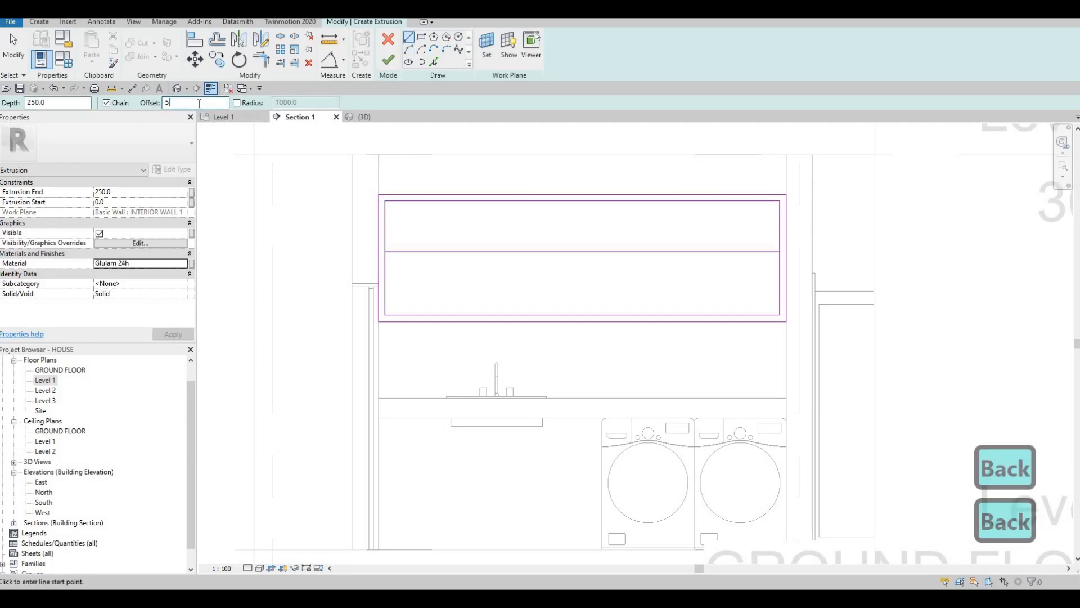
{"action": "key", "text": "BackSpace"}
{"action": "left_click", "coordinate": [385, 258]}
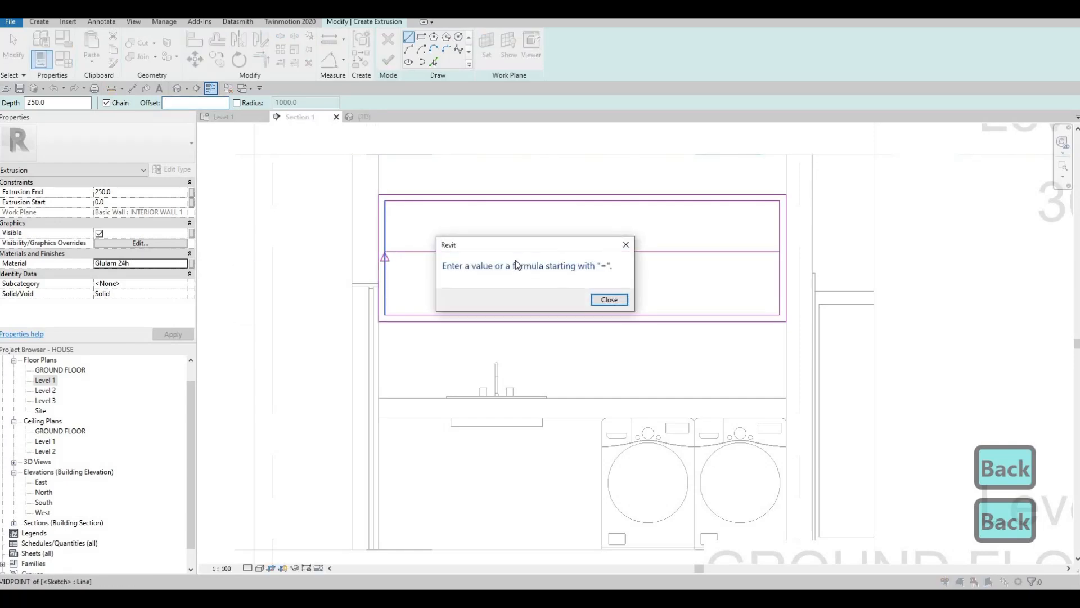
{"action": "key", "text": "Escape"}
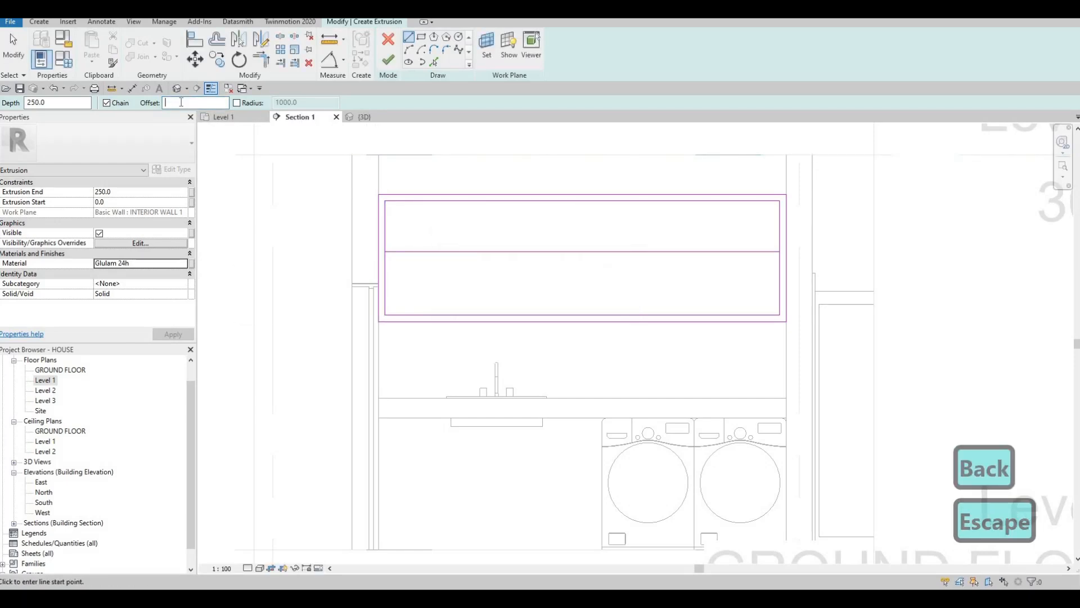
{"action": "type", "text": "0"}
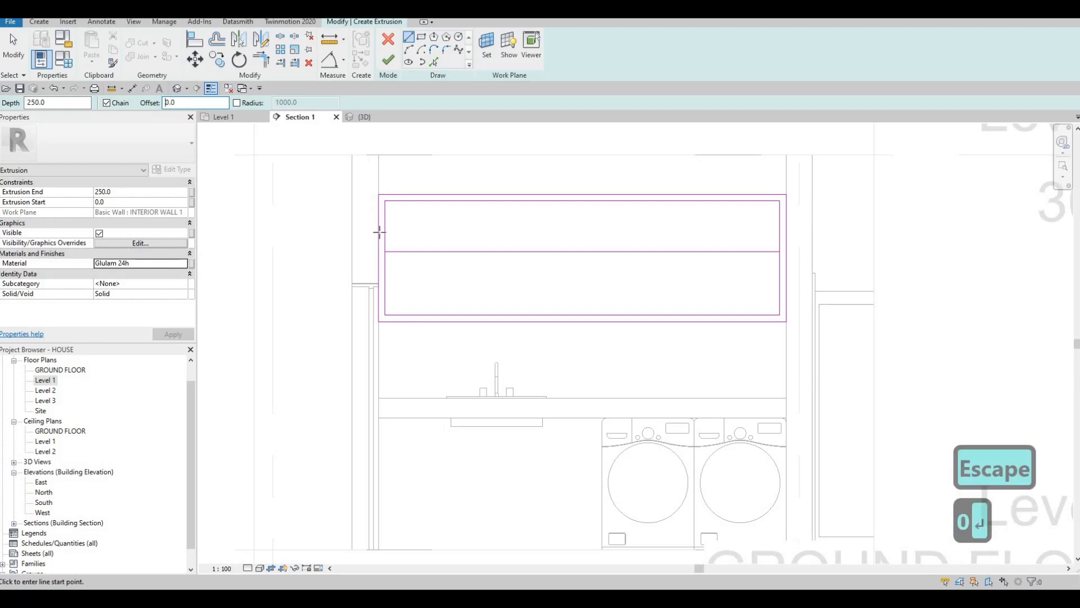
{"action": "key", "text": "Return"}
{"action": "left_click", "coordinate": [384, 258]}
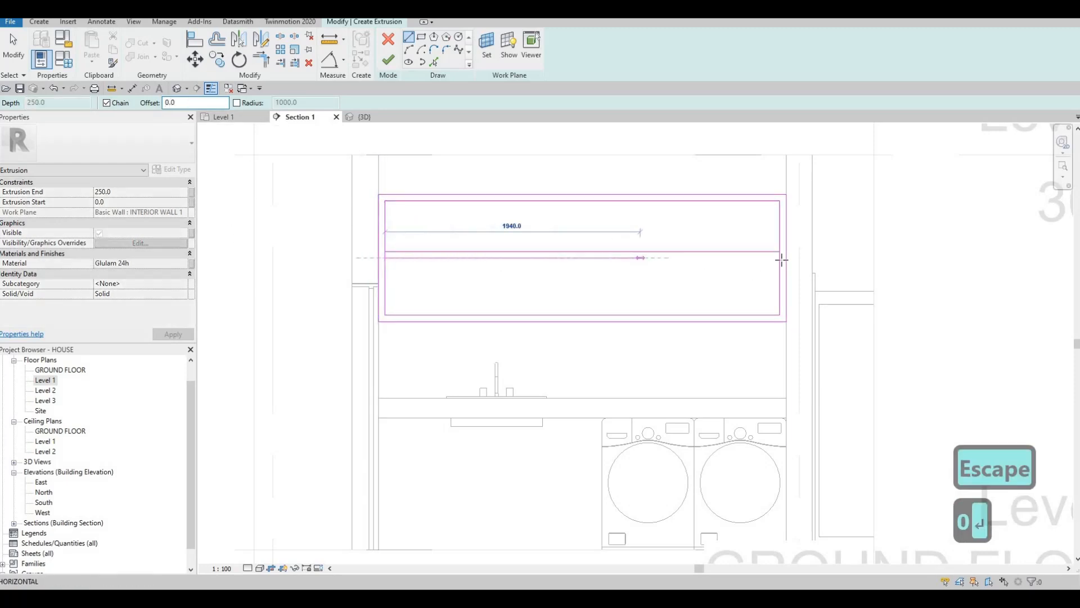
{"action": "left_click", "coordinate": [779, 258]}
{"action": "key", "text": "Escape"}
{"action": "key", "text": "Escape"}
Split the inner rectangle's two side edges where both shelf lines meet them
{"action": "key", "text": "s"}
{"action": "key", "text": "l"}
{"action": "scroll", "coordinate": [783, 249], "scroll_direction": "up", "scroll_amount": 2}
{"action": "scroll", "coordinate": [782, 260], "scroll_direction": "up", "scroll_amount": 1}
{"action": "left_click", "coordinate": [777, 249]}
{"action": "left_click", "coordinate": [777, 263]}
{"action": "middle_click_drag", "start_coordinate": [287, 251], "coordinate": [633, 265]}
{"action": "middle_click_drag", "start_coordinate": [420, 253], "coordinate": [591, 248]}
{"action": "scroll", "coordinate": [374, 261], "scroll_direction": "up", "scroll_amount": 1}
{"action": "left_click", "coordinate": [371, 262]}
{"action": "left_click", "coordinate": [371, 281]}
{"action": "key", "text": "Escape"}
{"action": "key", "text": "Escape"}
{"action": "key", "text": "Escape"}
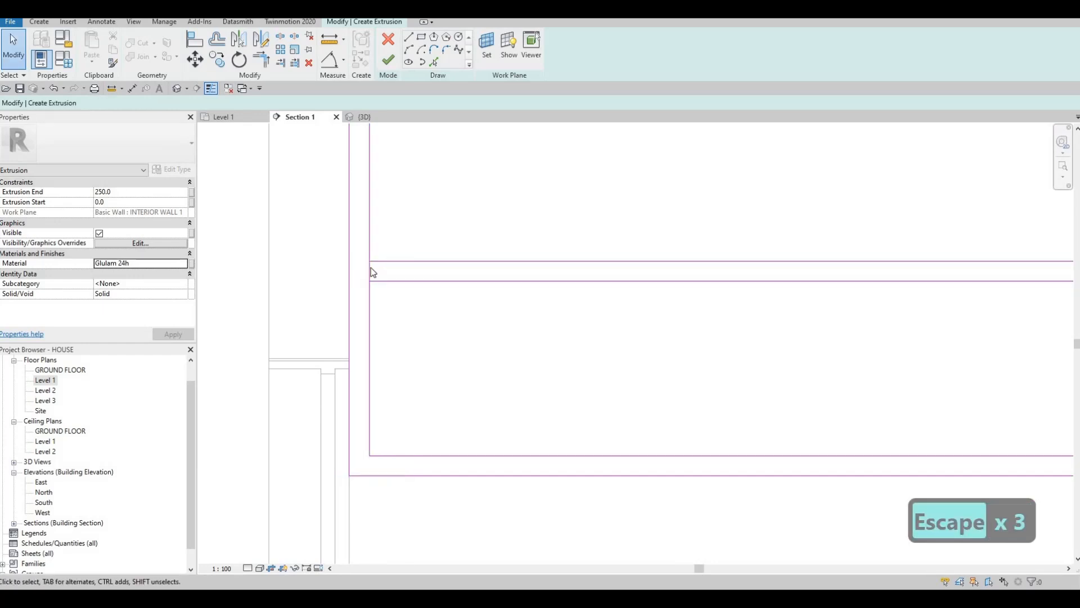
Delete the short inner-frame segments between the two shelf lines at both ends and finish the cabinet extrusion
{"action": "left_click", "coordinate": [363, 264]}
{"action": "key", "text": "Delete"}
{"action": "scroll", "coordinate": [347, 257], "scroll_direction": "down", "scroll_amount": 1}
{"action": "middle_click_drag", "start_coordinate": [737, 259], "coordinate": [499, 233]}
{"action": "scroll", "coordinate": [815, 248], "scroll_direction": "up", "scroll_amount": 1}
{"action": "left_click", "coordinate": [809, 244]}
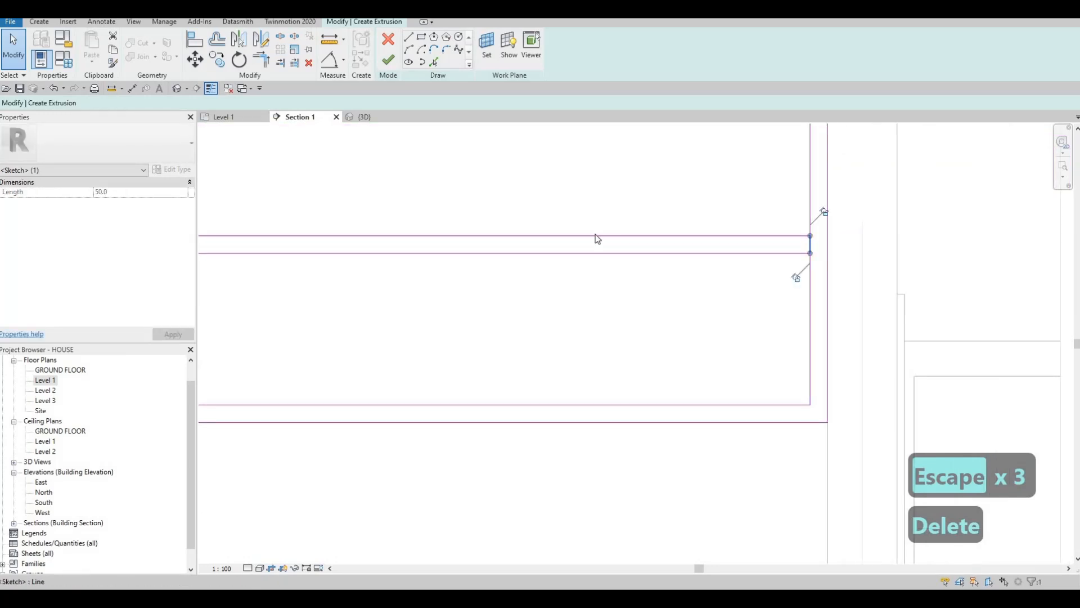
{"action": "key", "text": "Delete"}
{"action": "scroll", "coordinate": [642, 248], "scroll_direction": "down", "scroll_amount": 3}
{"action": "key", "text": "Escape"}
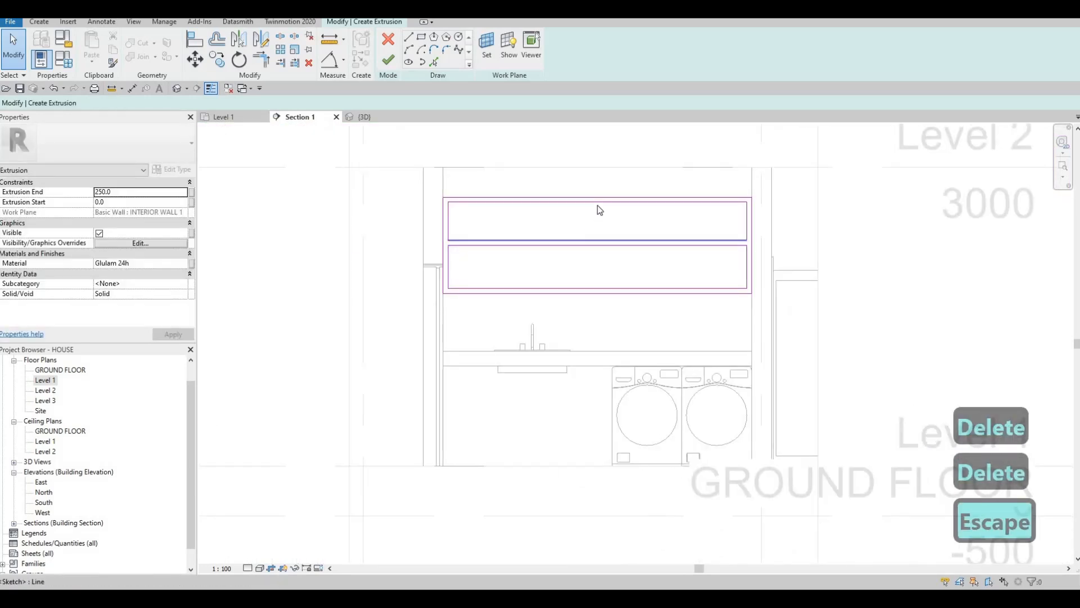
{"action": "key", "text": "Escape"}
{"action": "key", "text": "Escape"}
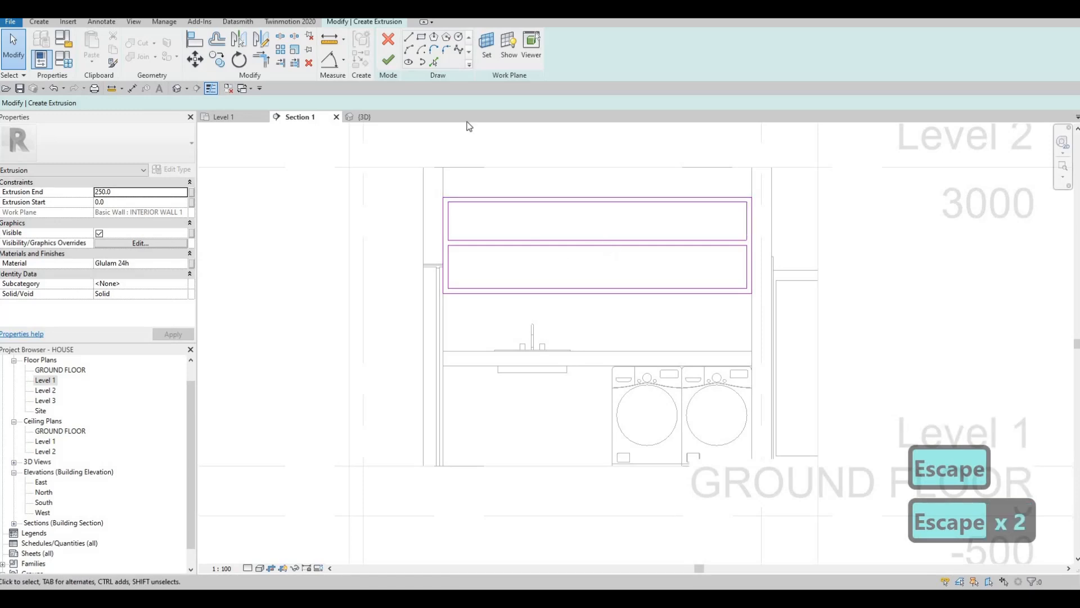
{"action": "left_click", "coordinate": [389, 59]}
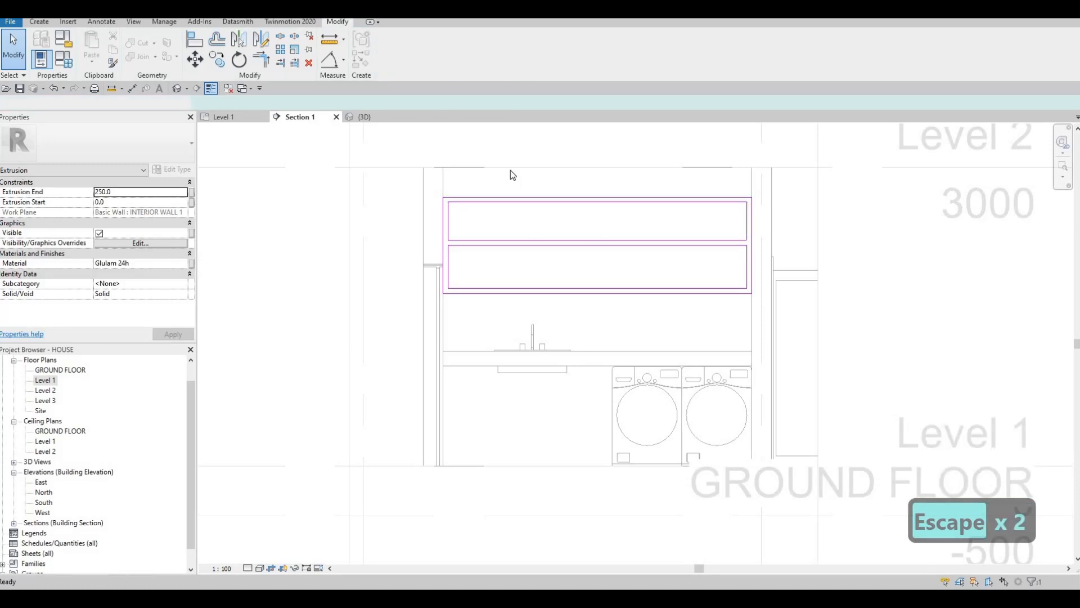
Deepen the wall cabinet in the 3D view by stretching its front face further out from the wall
{"action": "left_click", "coordinate": [258, 117]}
{"action": "middle_click_drag", "start_coordinate": [472, 194], "coordinate": [472, 190]}
{"action": "left_click", "coordinate": [364, 117]}
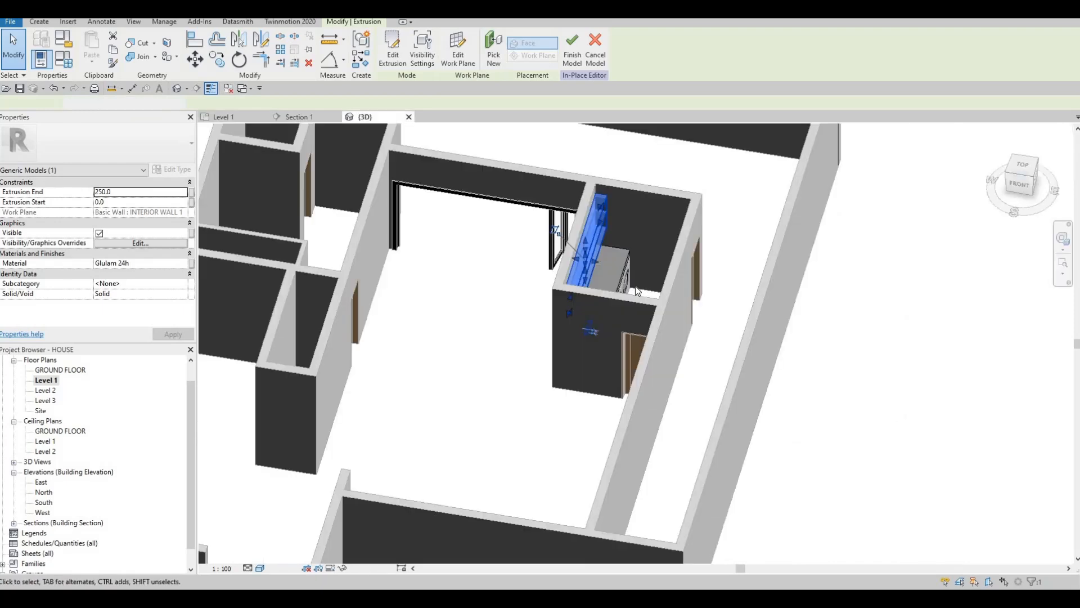
{"action": "middle_click_drag", "start_coordinate": [385, 276], "coordinate": [374, 276], "text": "shift"}
{"action": "middle_click_drag", "start_coordinate": [535, 262], "coordinate": [413, 270], "text": "shift"}
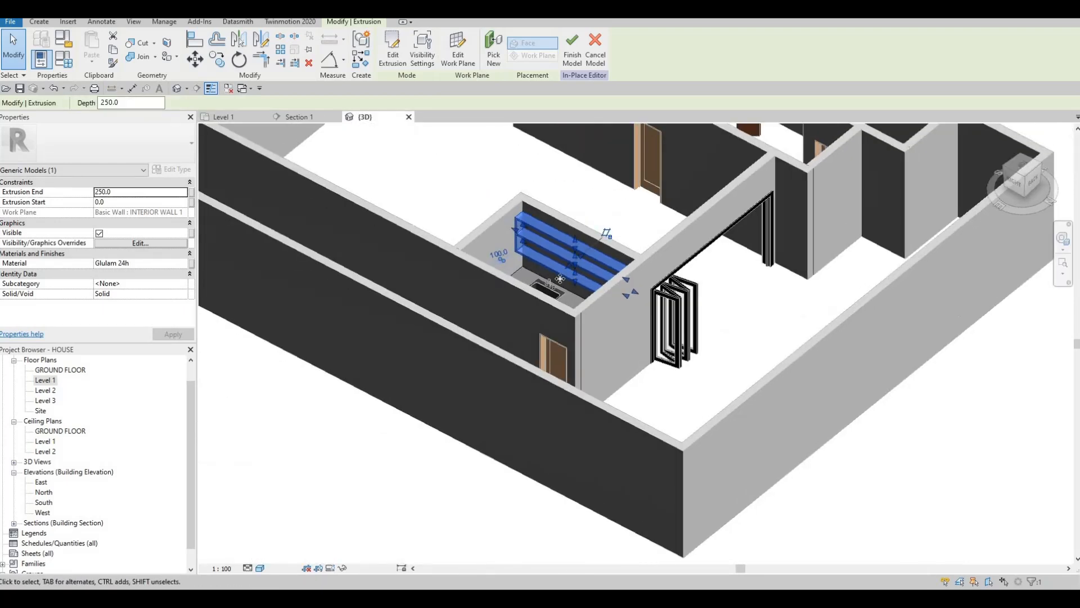
{"action": "scroll", "coordinate": [527, 278], "scroll_direction": "up", "scroll_amount": 5}
{"action": "left_click_drag", "start_coordinate": [520, 277], "coordinate": [478, 314]}
{"action": "middle_click_drag", "start_coordinate": [477, 314], "coordinate": [511, 282], "text": "shift"}
{"action": "left_click_drag", "start_coordinate": [508, 281], "coordinate": [520, 281]}
{"action": "key", "text": "Escape"}
{"action": "scroll", "coordinate": [484, 283], "scroll_direction": "down", "scroll_amount": 2}
{"action": "middle_click_drag", "start_coordinate": [676, 331], "coordinate": [374, 160], "text": "shift"}
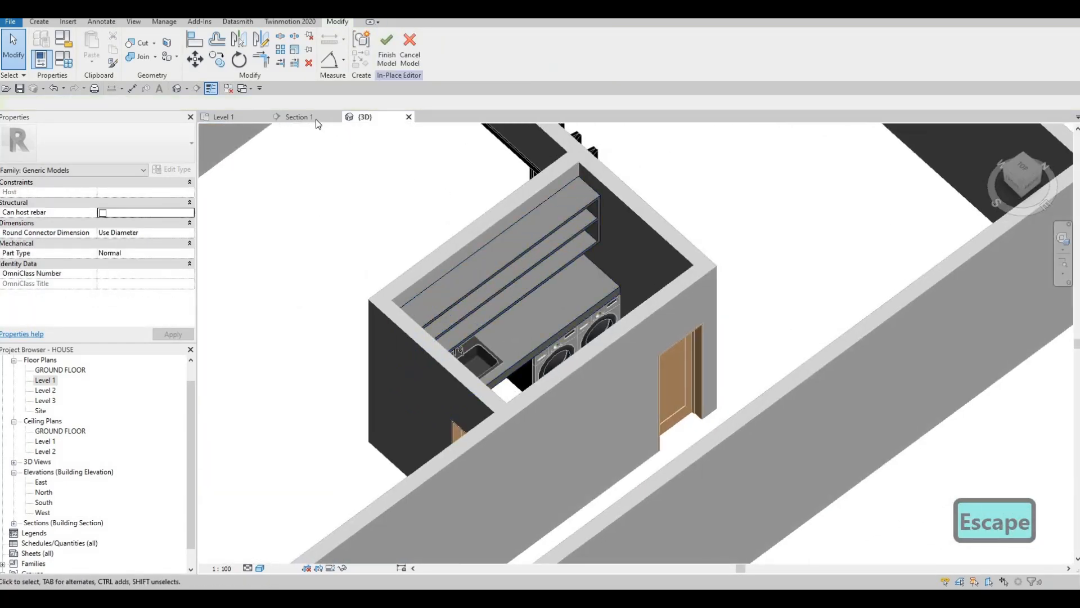
Start another extrusion on the wall plane in Section 1 and sketch a 1700 mm wide rectangle under the counter, from wall to washers
{"action": "left_click", "coordinate": [294, 116]}
{"action": "middle_click_drag", "start_coordinate": [482, 227], "coordinate": [424, 160]}
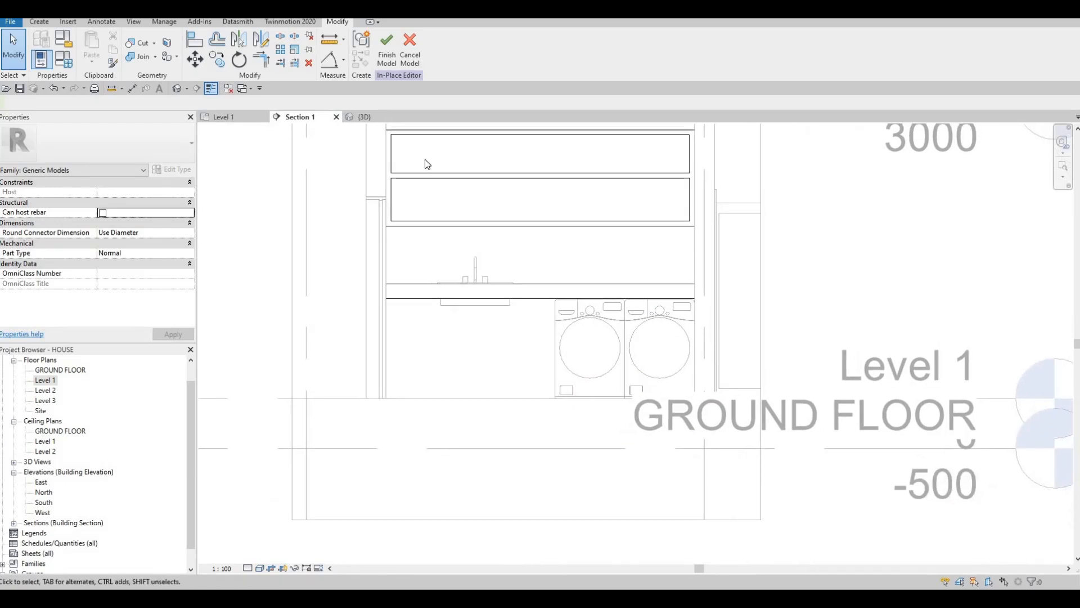
{"action": "left_click", "coordinate": [37, 23]}
{"action": "left_click", "coordinate": [101, 50]}
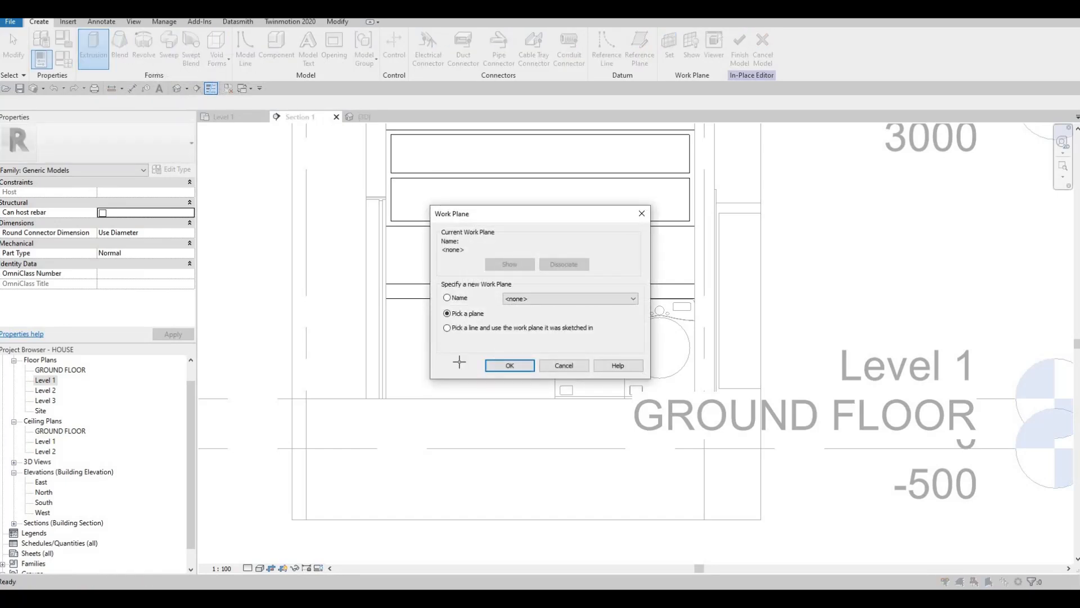
{"action": "key", "text": "Return"}
{"action": "left_click", "coordinate": [446, 348]}
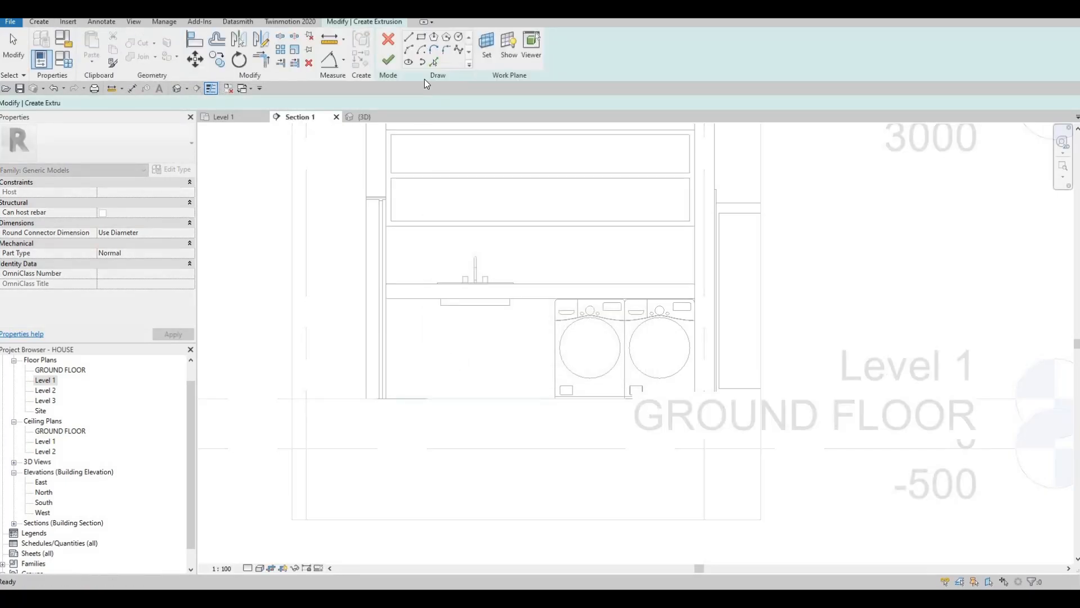
{"action": "left_click", "coordinate": [421, 40]}
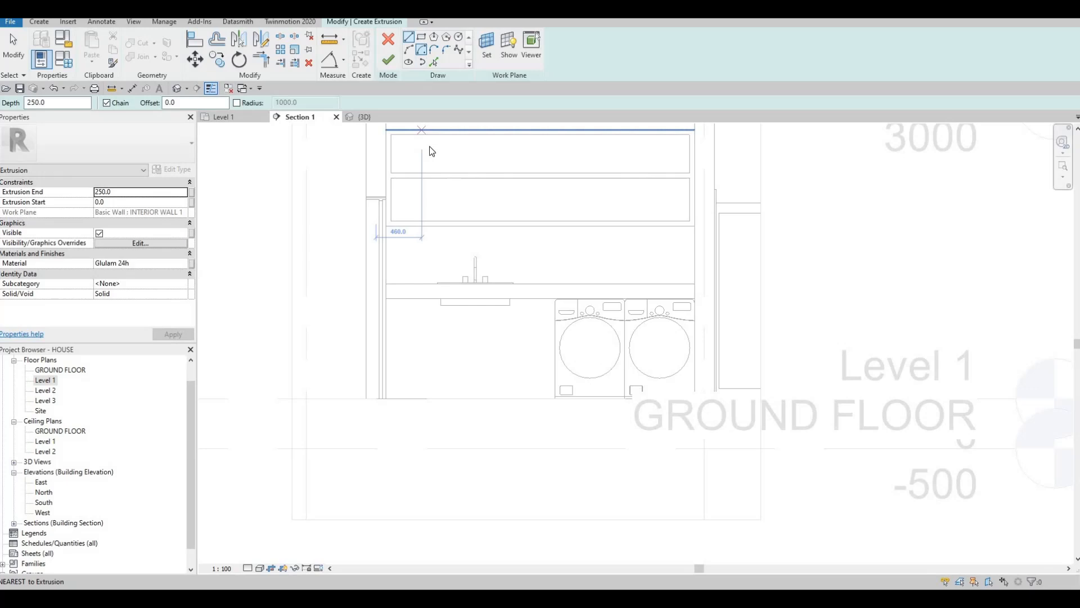
{"action": "left_click", "coordinate": [387, 298]}
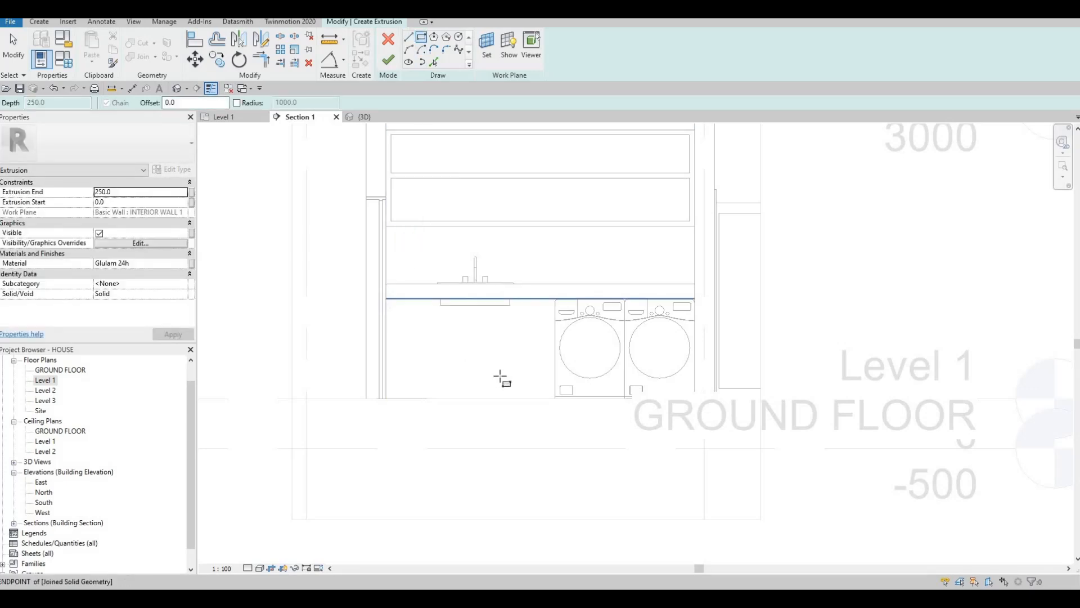
{"action": "scroll", "coordinate": [558, 404], "scroll_direction": "up", "scroll_amount": 2}
{"action": "left_click", "coordinate": [544, 403]}
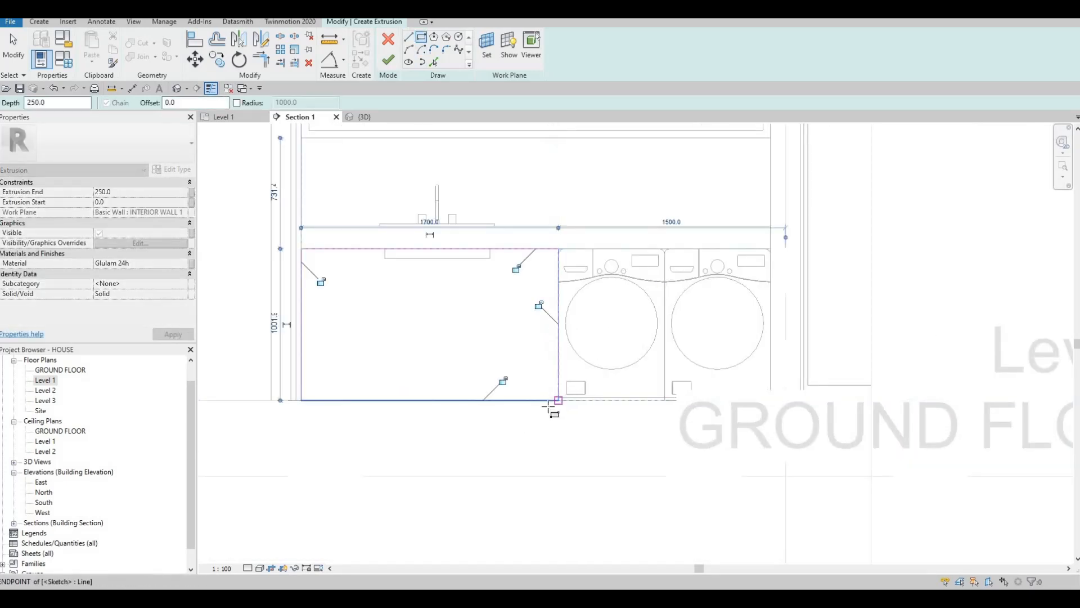
{"action": "key", "text": "Escape"}
Assign the Glulam 28c wood material from the AEC Materials library to the base cabinet and finish its extrusion
{"action": "scroll", "coordinate": [549, 405], "scroll_direction": "up", "scroll_amount": 2}
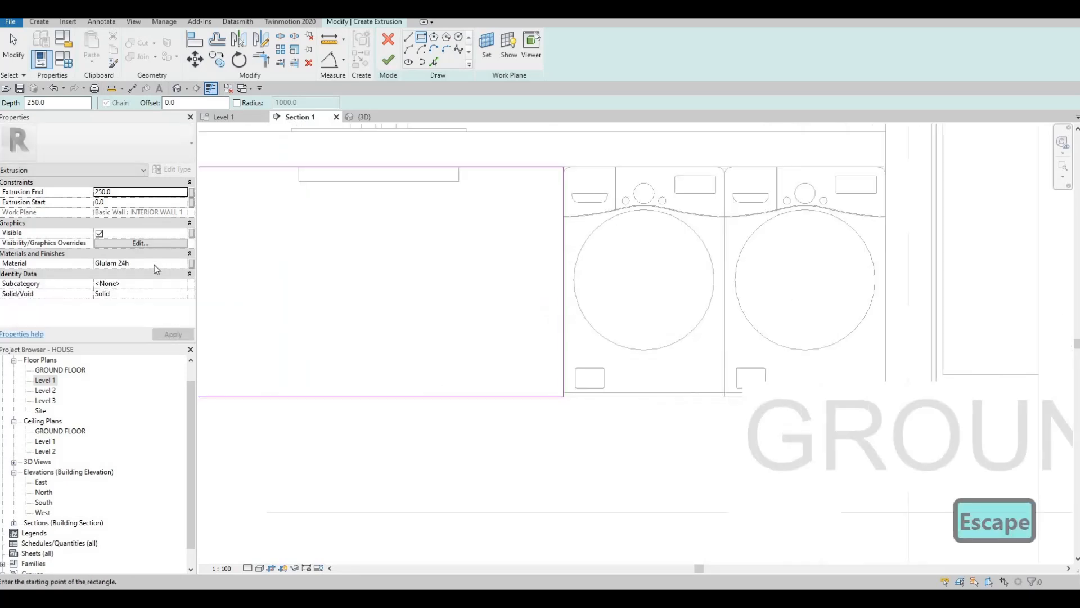
{"action": "left_click", "coordinate": [184, 265]}
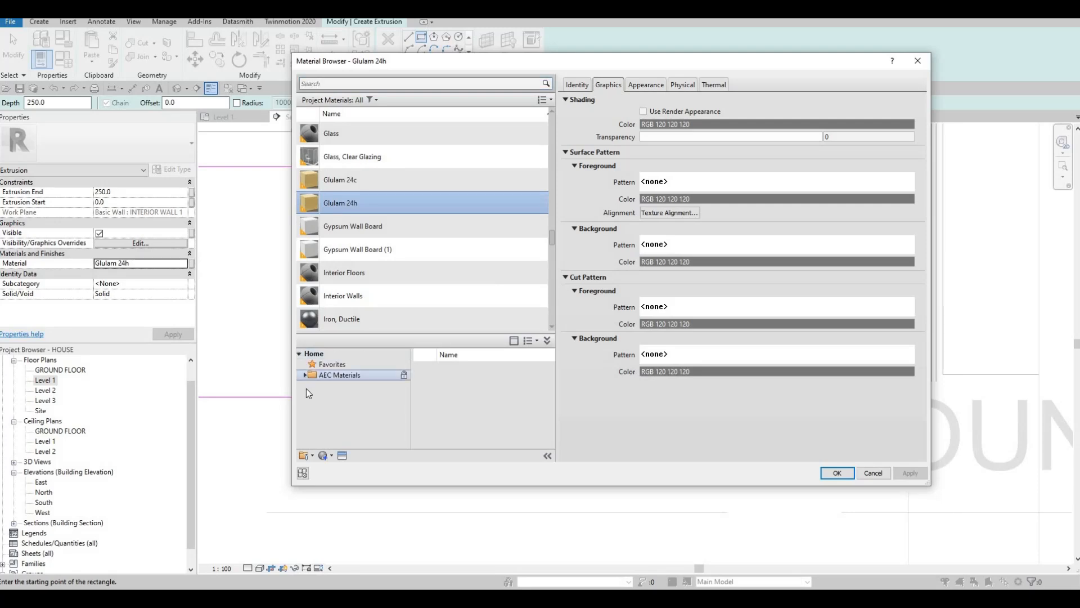
{"action": "scroll", "coordinate": [334, 428], "scroll_direction": "down", "scroll_amount": 2}
{"action": "scroll", "coordinate": [337, 438], "scroll_direction": "down", "scroll_amount": 3}
{"action": "left_click", "coordinate": [342, 440]}
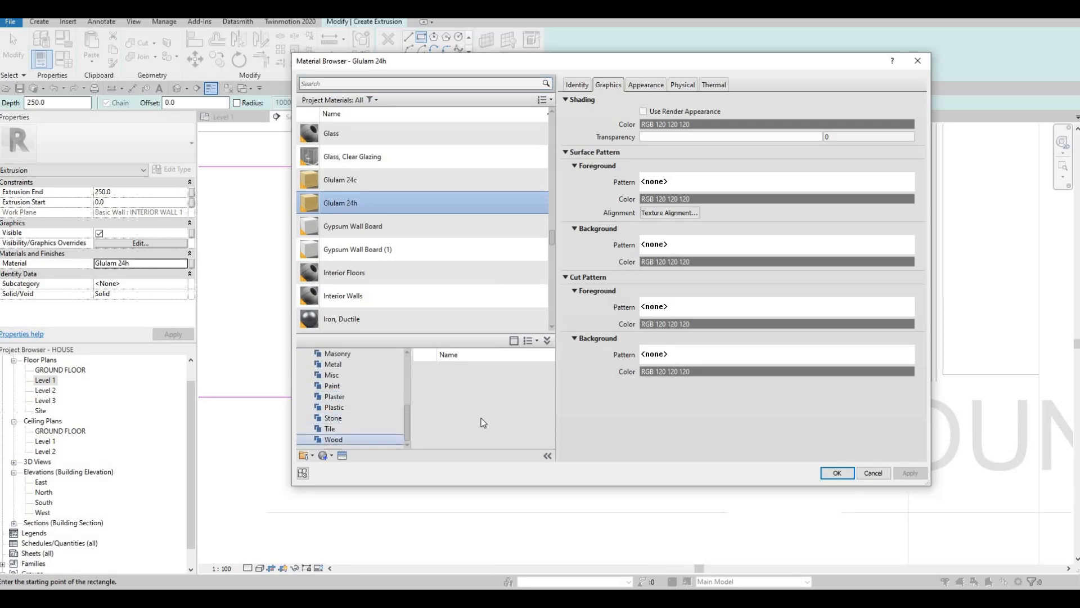
{"action": "scroll", "coordinate": [500, 385], "scroll_direction": "down", "scroll_amount": 5}
{"action": "scroll", "coordinate": [500, 390], "scroll_direction": "up", "scroll_amount": 2}
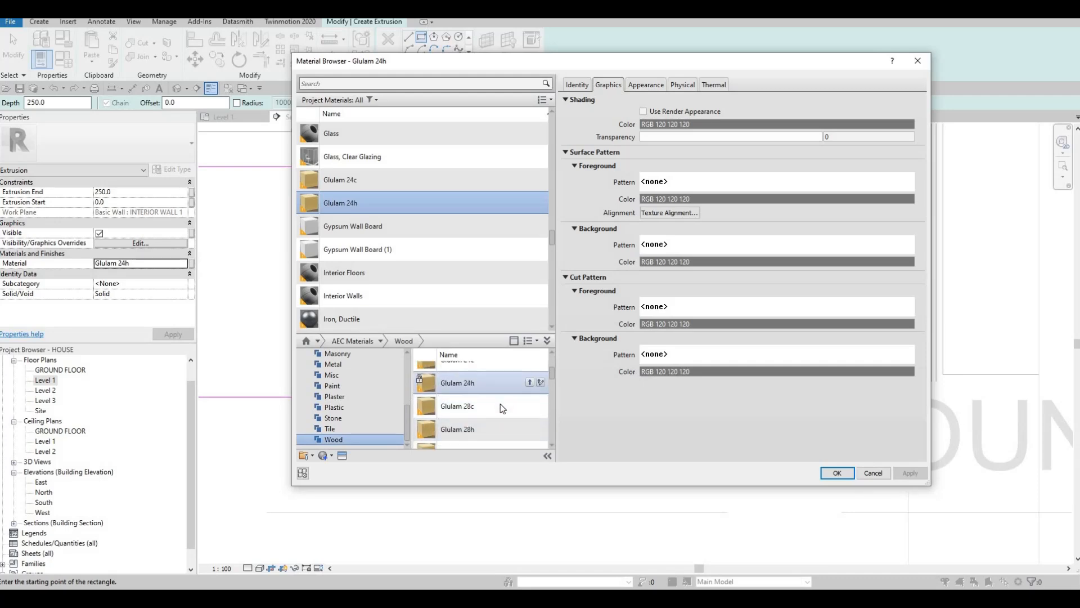
{"action": "left_click", "coordinate": [529, 405]}
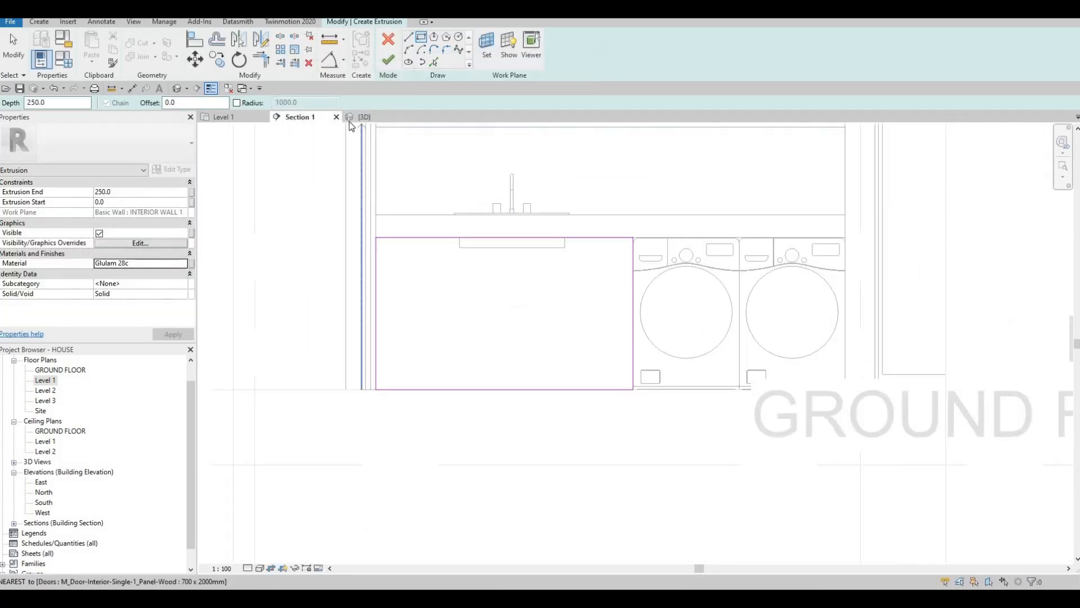
{"action": "left_click", "coordinate": [388, 60]}
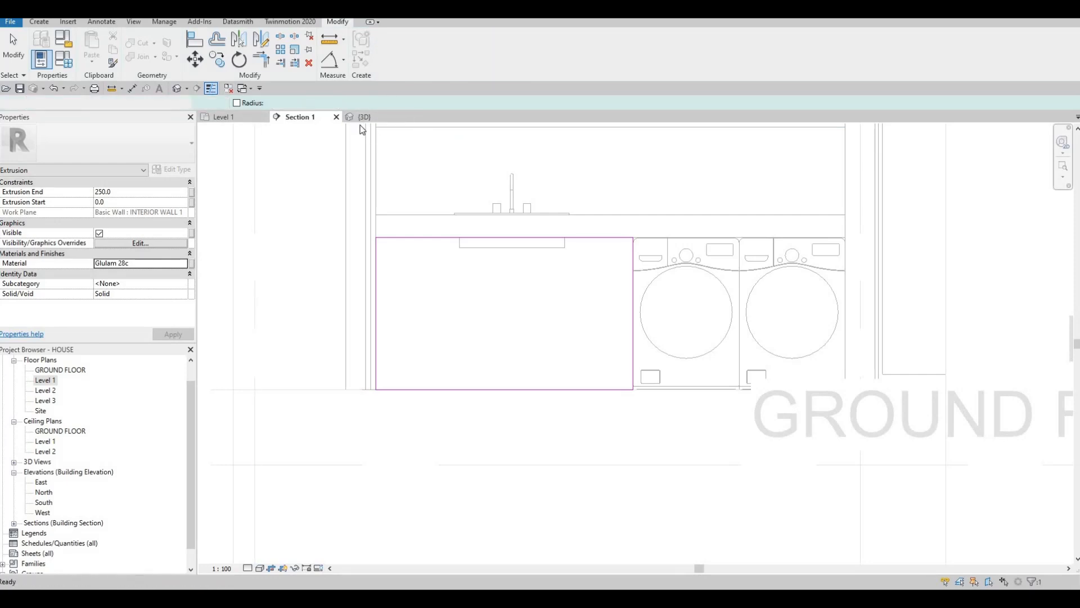
Stretch the base cabinet's front face out to the counter's front edge in the 3D view
{"action": "key", "text": "ctrl+Tab"}
{"action": "middle_click_drag", "start_coordinate": [311, 285], "coordinate": [478, 332], "text": "shift"}
{"action": "left_click_drag", "start_coordinate": [478, 332], "coordinate": [492, 359]}
{"action": "middle_click_drag", "start_coordinate": [439, 354], "coordinate": [561, 370], "text": "shift"}
{"action": "scroll", "coordinate": [464, 348], "scroll_direction": "up", "scroll_amount": 4}
{"action": "key", "text": "Escape"}
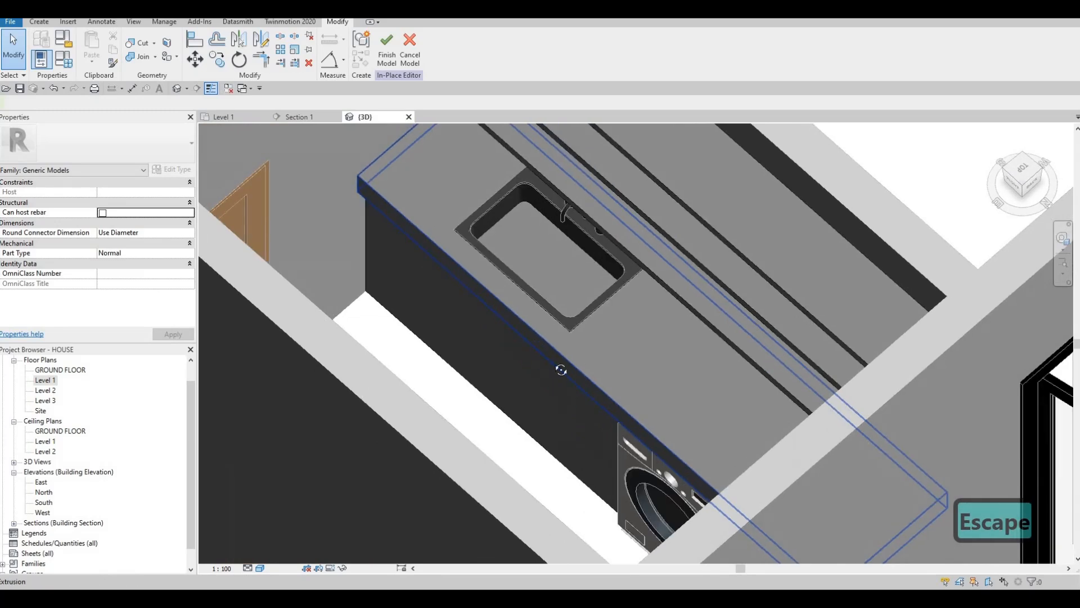
{"action": "middle_click_drag", "start_coordinate": [644, 368], "coordinate": [619, 282], "text": "shift"}
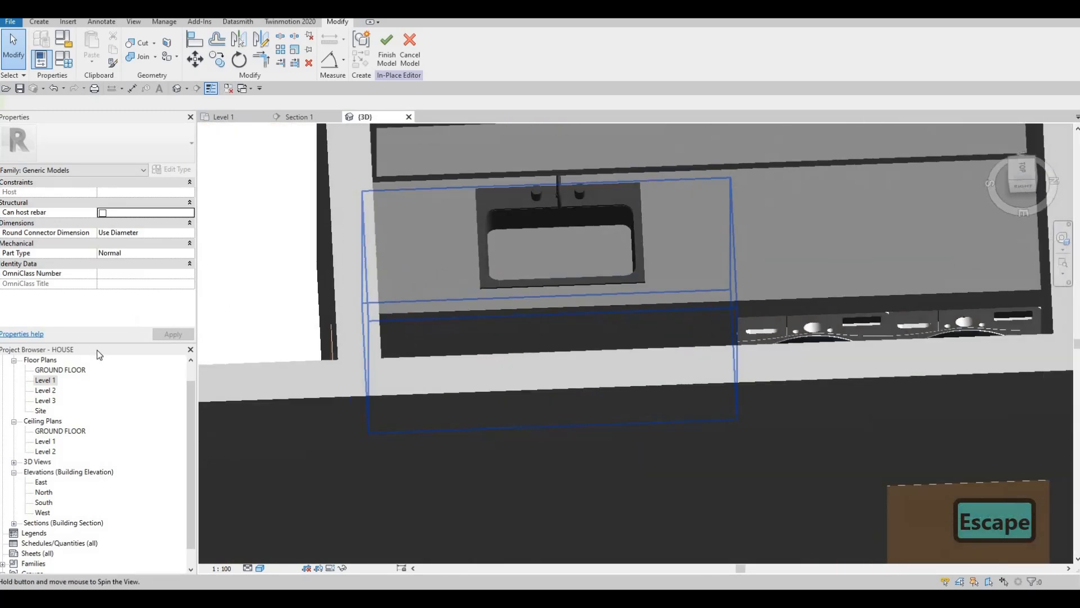
{"action": "middle_click_drag", "start_coordinate": [585, 319], "coordinate": [528, 303], "text": "shift"}
{"action": "middle_click_drag", "start_coordinate": [661, 259], "coordinate": [558, 218], "text": "shift"}
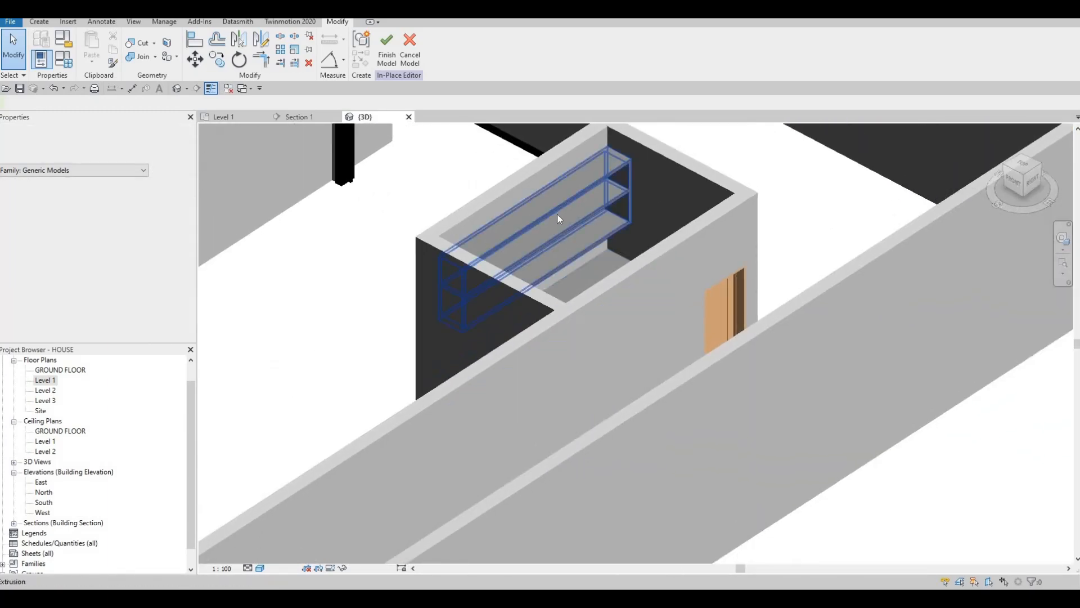
Inspect the rest of the floor in 3D, ending at the bathroom with the toilet and sink counter
{"action": "scroll", "coordinate": [644, 255], "scroll_direction": "down", "scroll_amount": 5}
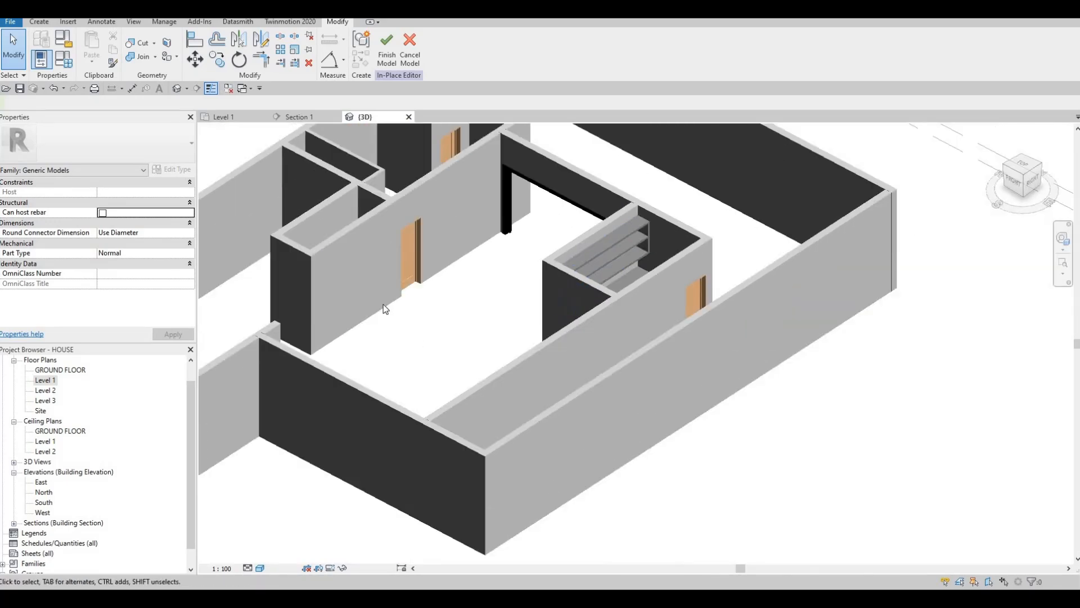
{"action": "middle_click_drag", "start_coordinate": [385, 308], "coordinate": [471, 155], "text": "shift"}
{"action": "scroll", "coordinate": [463, 408], "scroll_direction": "up", "scroll_amount": 3}
{"action": "middle_click_drag", "start_coordinate": [427, 285], "coordinate": [481, 246], "text": "shift"}
{"action": "middle_click_drag", "start_coordinate": [429, 128], "coordinate": [332, 430]}
{"action": "scroll", "coordinate": [505, 453], "scroll_direction": "down", "scroll_amount": 2}
{"action": "middle_click_drag", "start_coordinate": [471, 413], "coordinate": [361, 534]}
{"action": "scroll", "coordinate": [360, 534], "scroll_direction": "down", "scroll_amount": 1}
{"action": "middle_click_drag", "start_coordinate": [434, 338], "coordinate": [381, 461]}
{"action": "middle_click_drag", "start_coordinate": [542, 322], "coordinate": [371, 298], "text": "shift"}
{"action": "middle_click_drag", "start_coordinate": [552, 223], "coordinate": [559, 298]}
{"action": "scroll", "coordinate": [449, 235], "scroll_direction": "up", "scroll_amount": 4}
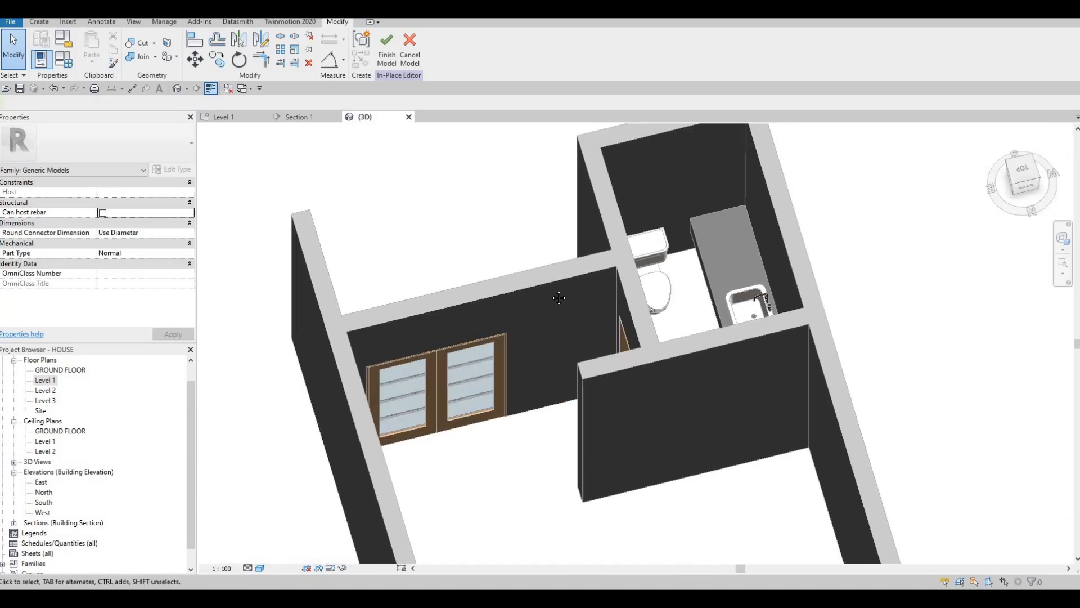
{"action": "scroll", "coordinate": [642, 256], "scroll_direction": "up", "scroll_amount": 1}
{"action": "middle_click_drag", "start_coordinate": [805, 194], "coordinate": [662, 206]}
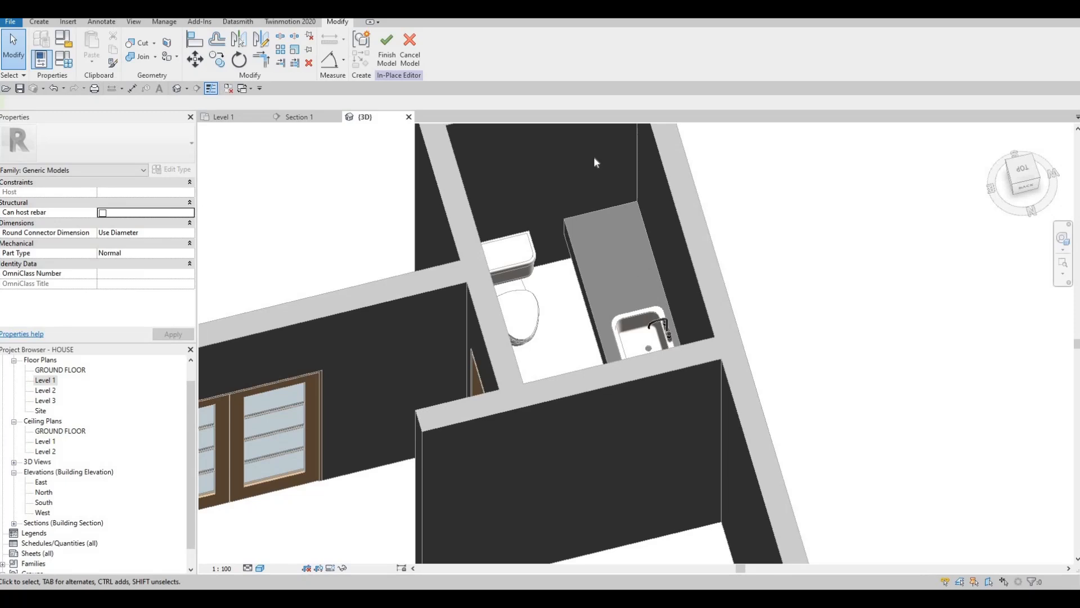
Return to the Level 1 floor plan and finish the in-place model
{"action": "left_click", "coordinate": [44, 381]}
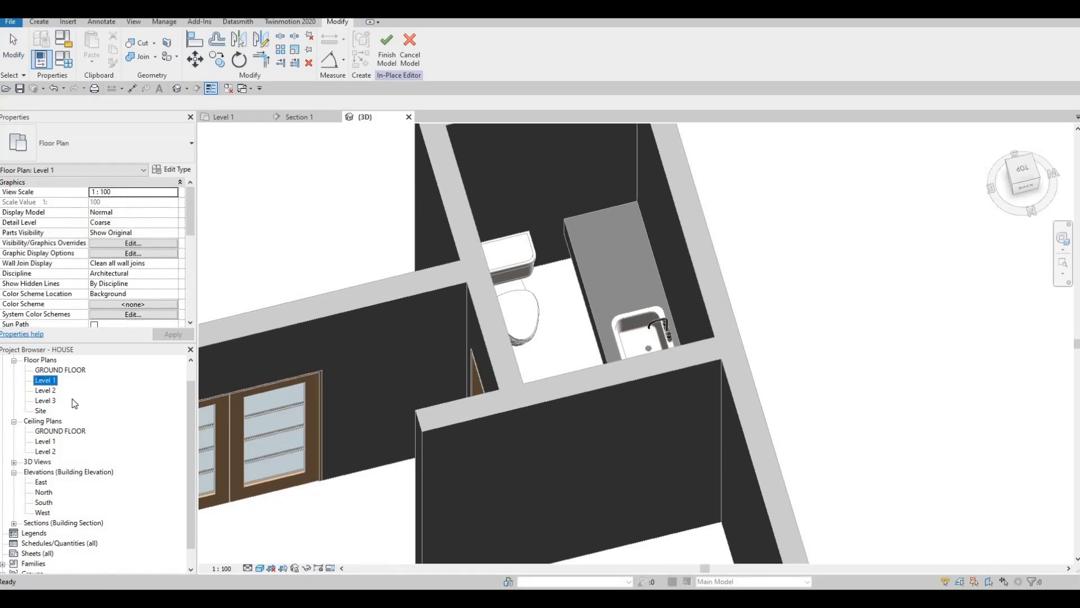
{"action": "key", "text": "Escape"}
{"action": "key", "text": "Escape"}
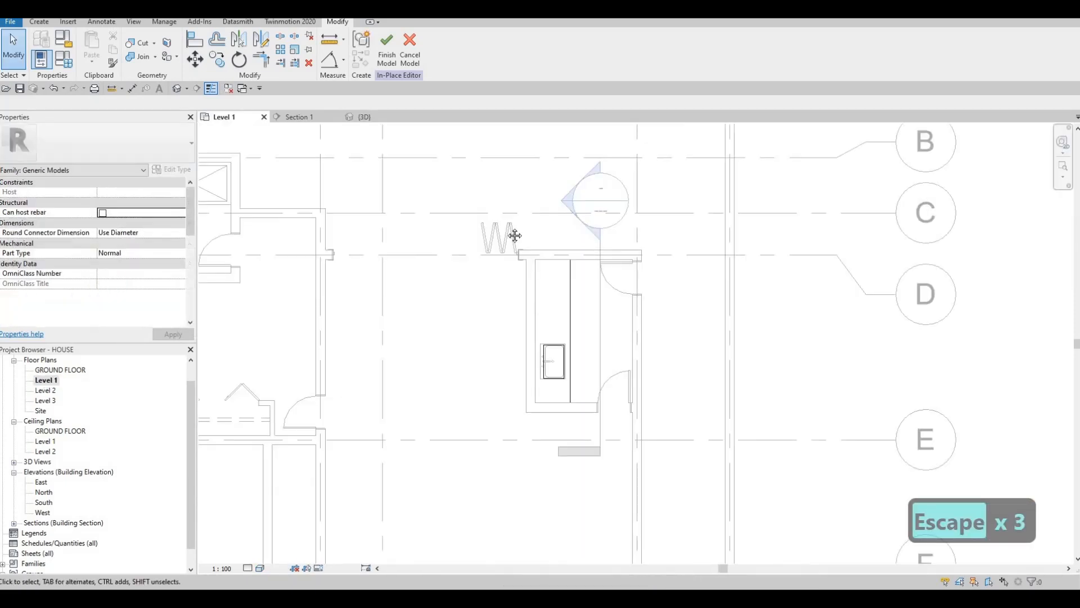
{"action": "scroll", "coordinate": [511, 234], "scroll_direction": "down", "scroll_amount": 3}
{"action": "middle_click_drag", "start_coordinate": [478, 352], "coordinate": [475, 255]}
{"action": "middle_click_drag", "start_coordinate": [635, 208], "coordinate": [726, 197]}
{"action": "scroll", "coordinate": [647, 220], "scroll_direction": "down", "scroll_amount": 1}
{"action": "key", "text": "Escape"}
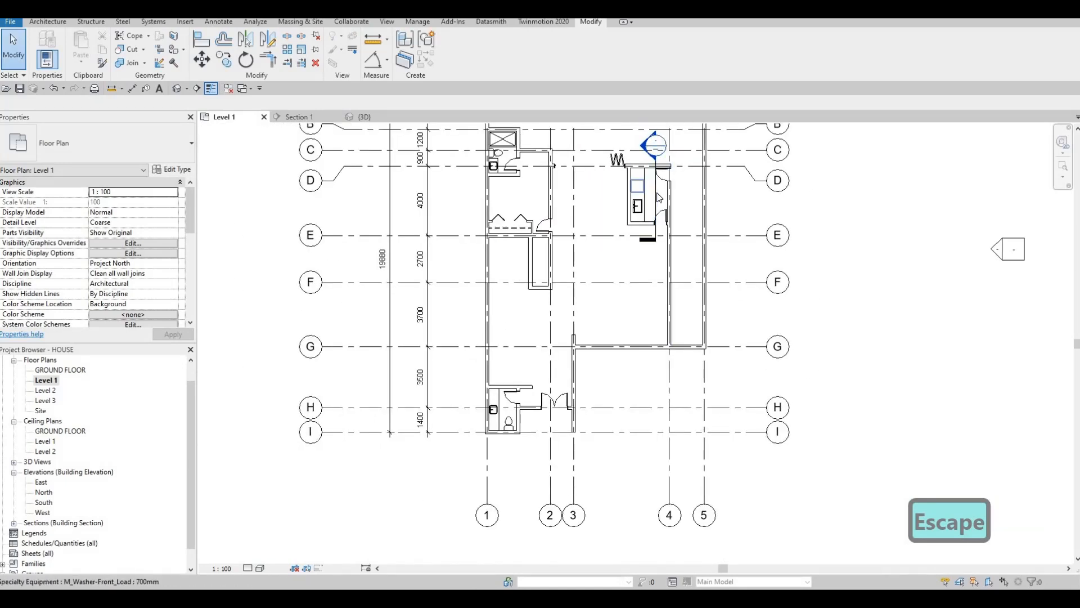
Move the section marker from the laundry room to the bathroom between grids H and I and open its section view
{"action": "left_click", "coordinate": [645, 194]}
{"action": "key", "text": "Escape"}
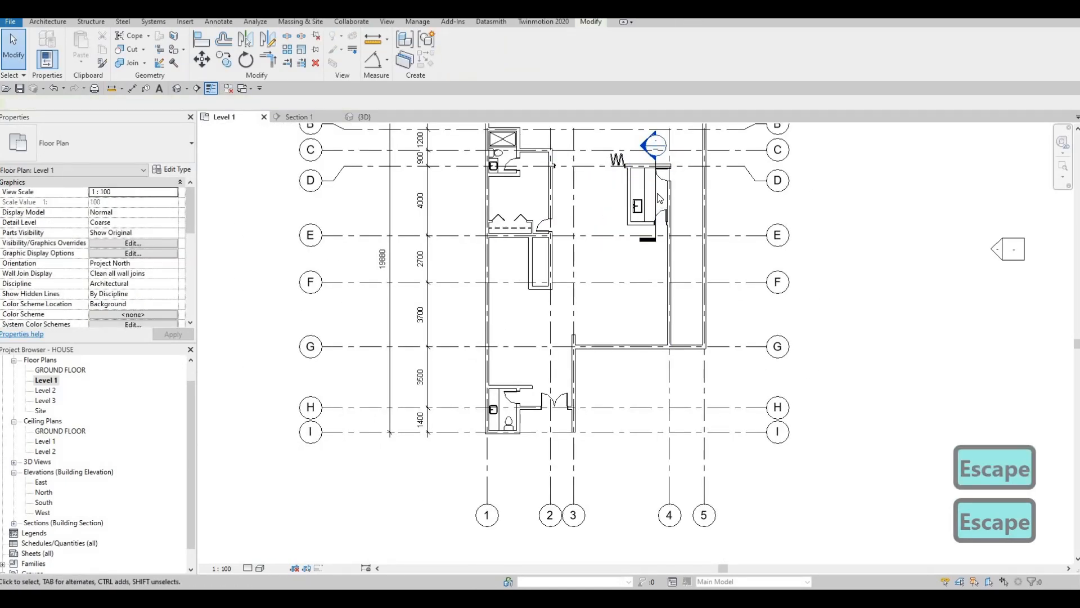
{"action": "left_click", "coordinate": [655, 194]}
{"action": "left_click_drag", "start_coordinate": [645, 222], "coordinate": [500, 436]}
{"action": "key", "text": "Escape"}
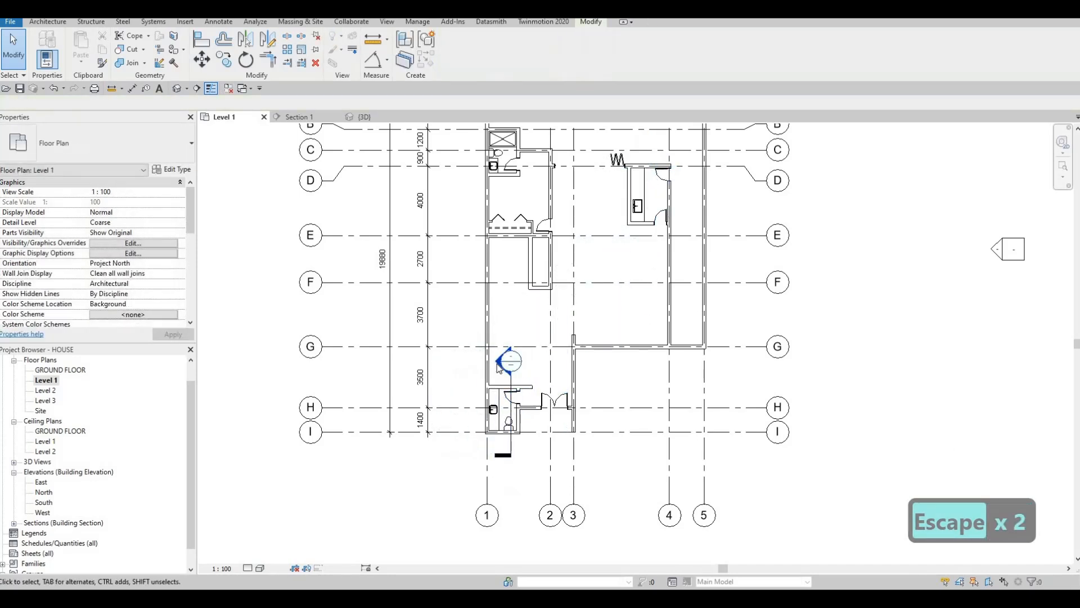
{"action": "double_click", "coordinate": [496, 364]}
{"action": "scroll", "coordinate": [552, 396], "scroll_direction": "down", "scroll_amount": 3}
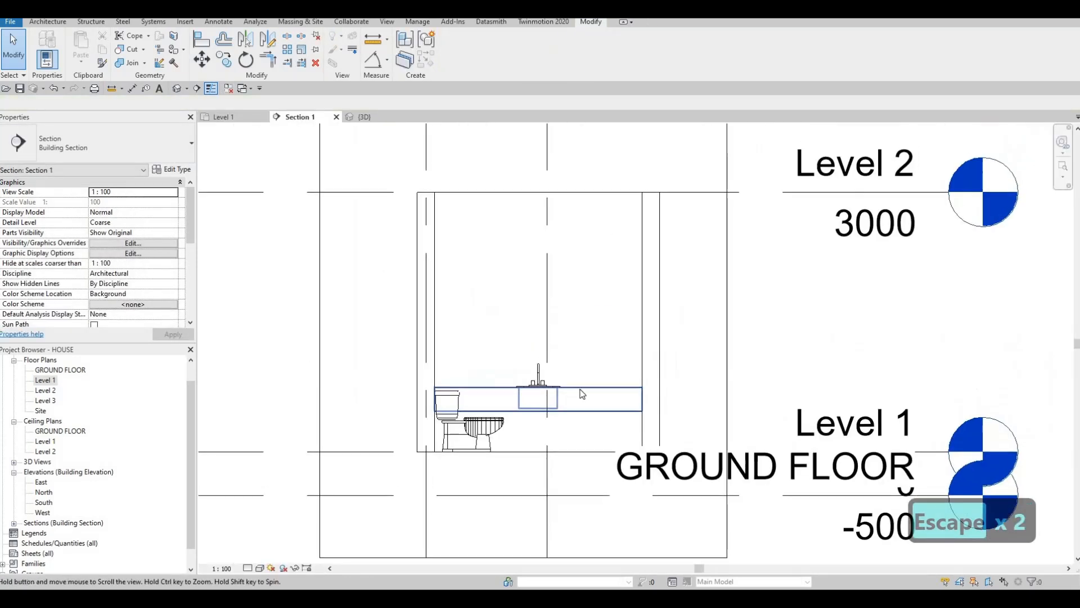
{"action": "key", "text": "Escape"}
{"action": "key", "text": "Escape"}
Start a new in-place component in the Generic Models category, keeping the suggested name
{"action": "left_click", "coordinate": [582, 393]}
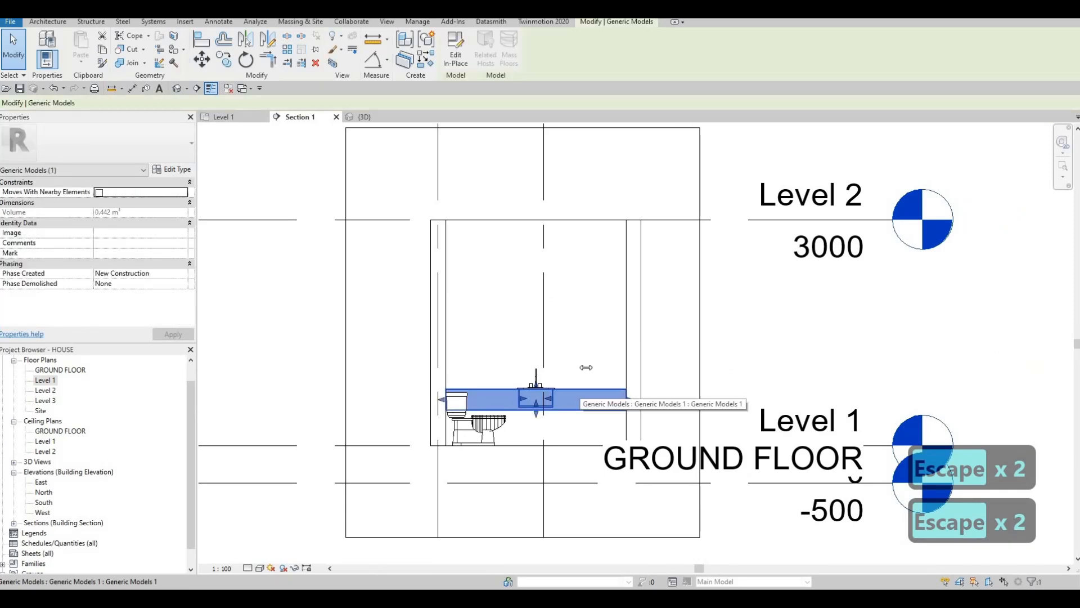
{"action": "key", "text": "c"}
{"action": "key", "text": "s"}
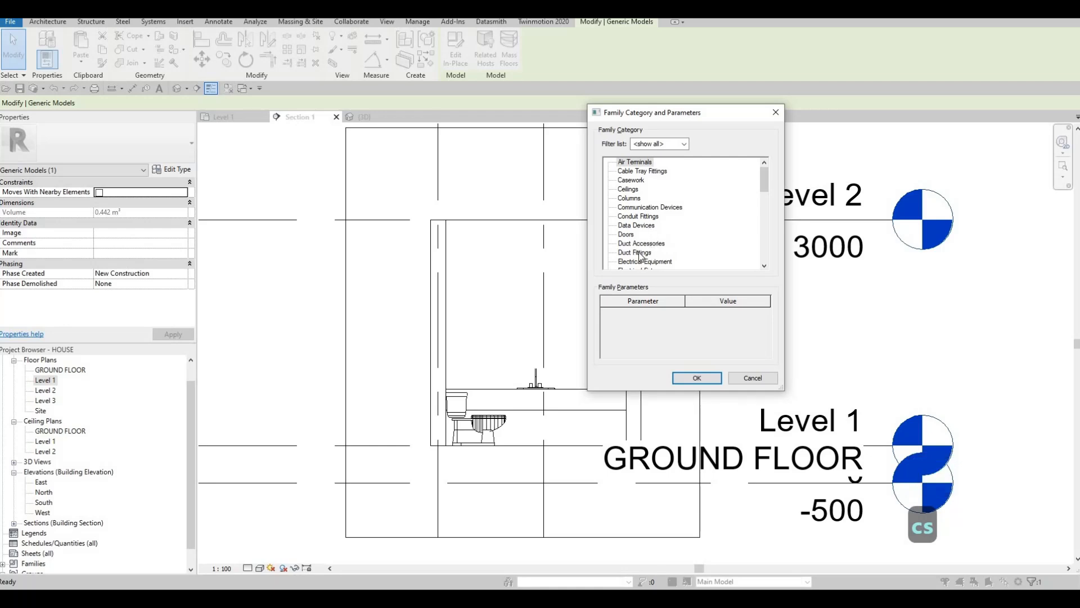
{"action": "scroll", "coordinate": [641, 256], "scroll_direction": "down", "scroll_amount": 1}
{"action": "scroll", "coordinate": [635, 240], "scroll_direction": "down", "scroll_amount": 1}
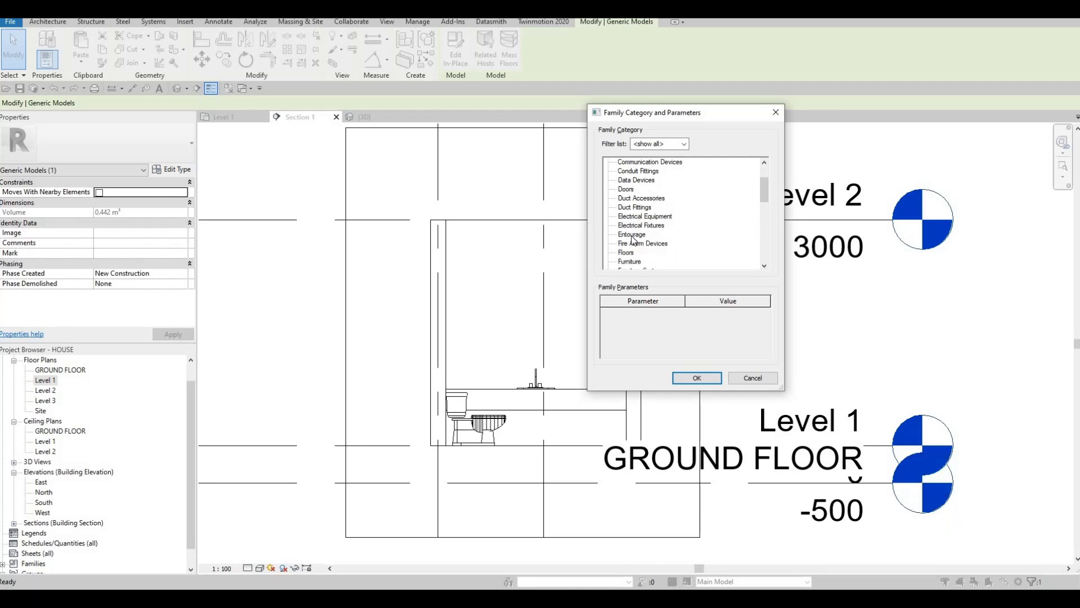
{"action": "scroll", "coordinate": [635, 261], "scroll_direction": "down", "scroll_amount": 1}
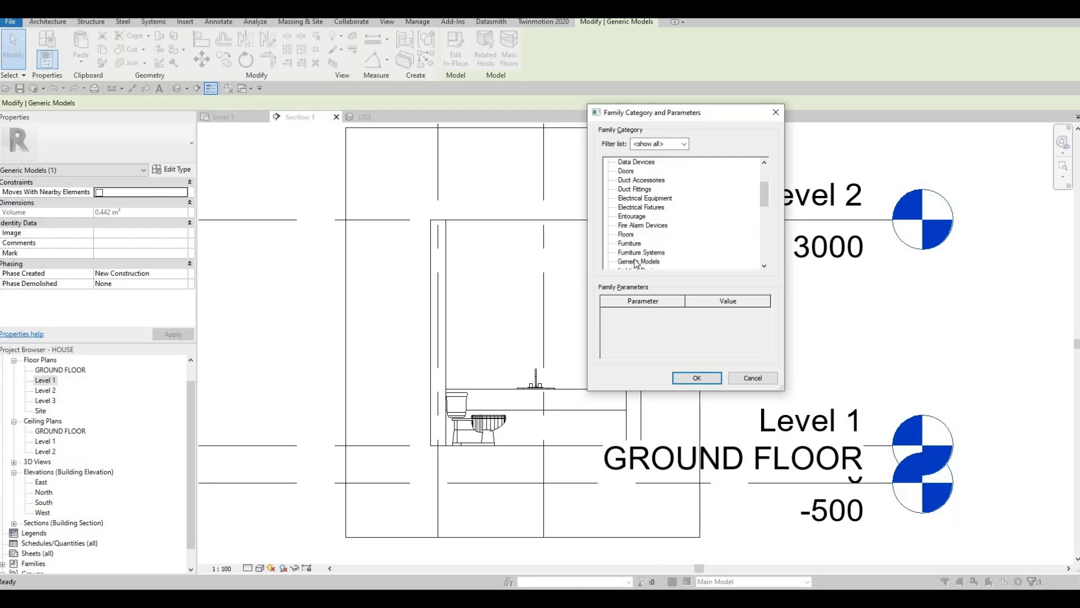
{"action": "left_click", "coordinate": [637, 261]}
{"action": "key", "text": "Return"}
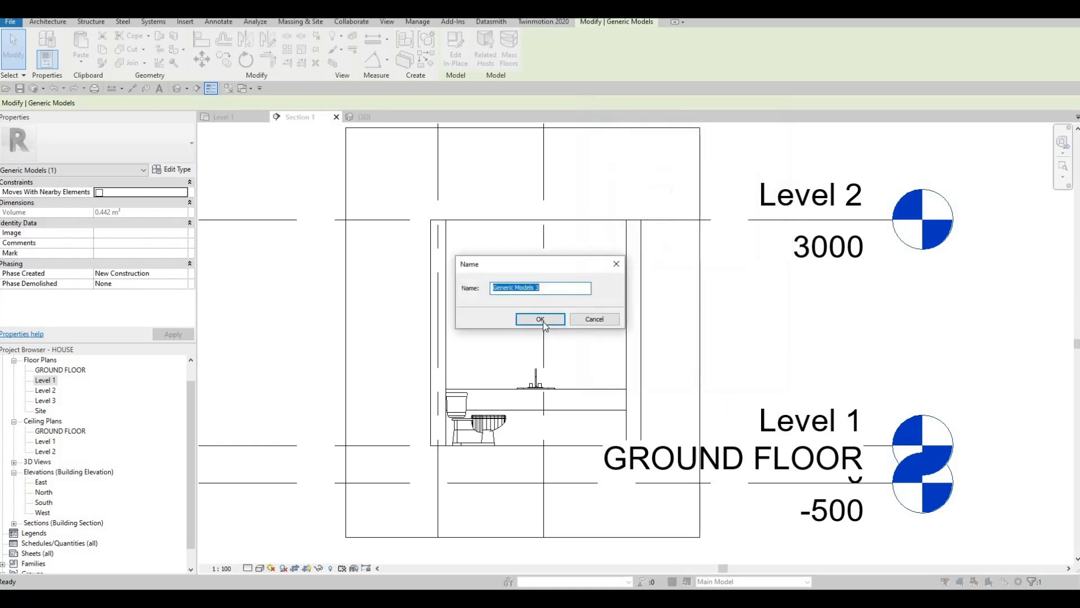
{"action": "key", "text": "Return"}
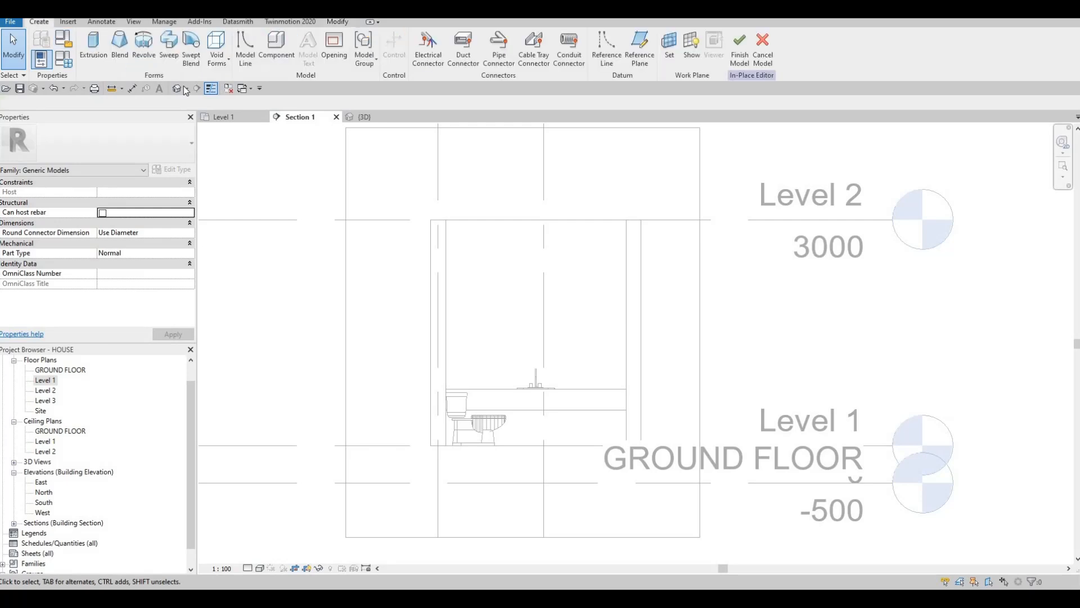
Start an extrusion on the exterior wall's face and sketch a rectangle about 600 by 2000 mm on the counter against the right-hand wall
{"action": "key", "text": "Return"}
{"action": "left_click", "coordinate": [448, 248]}
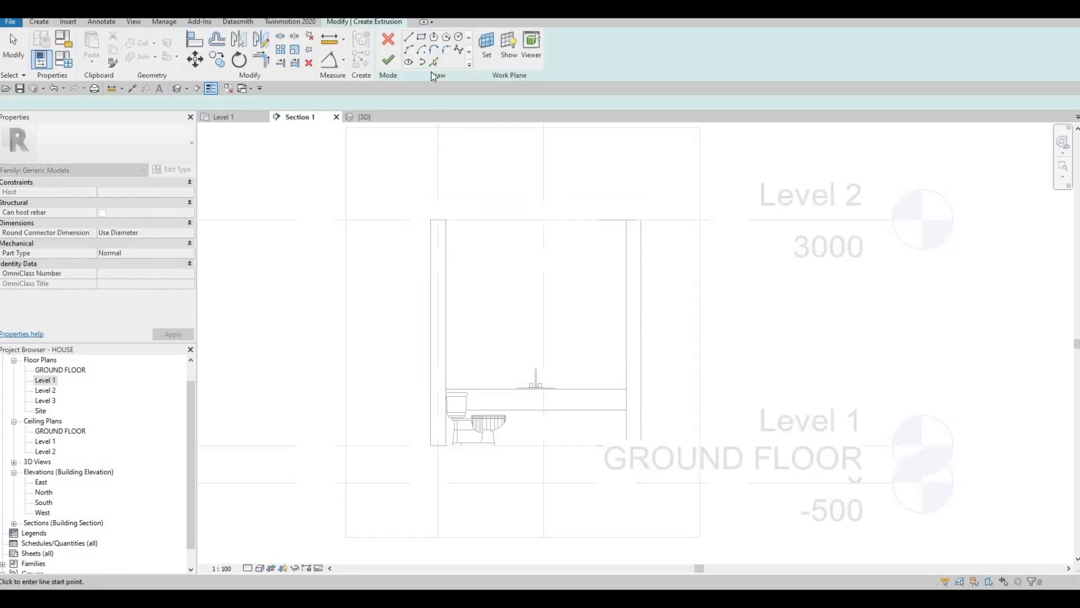
{"action": "left_click", "coordinate": [423, 37]}
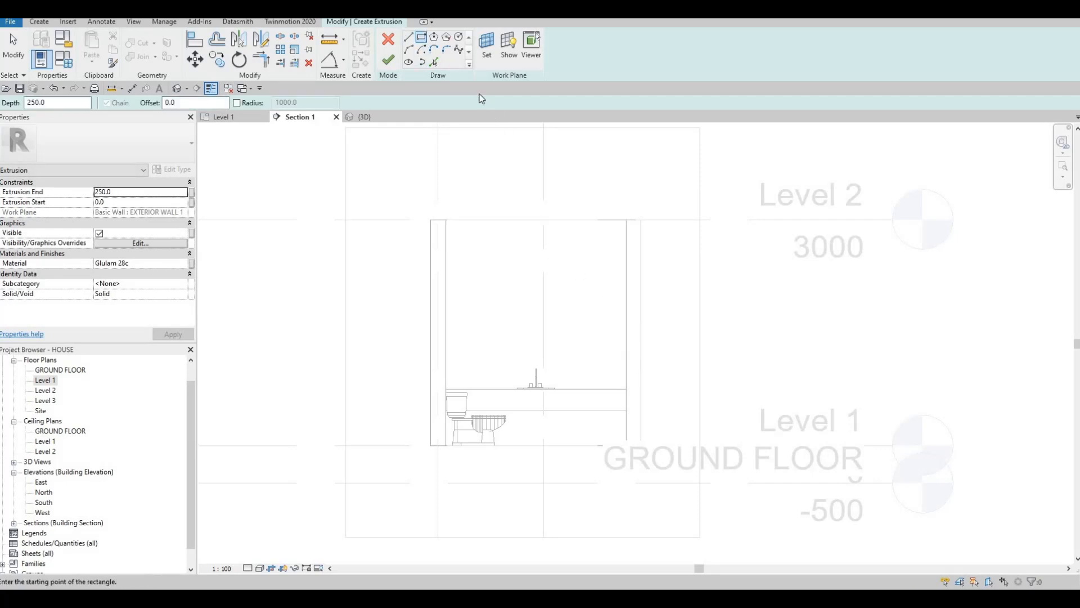
{"action": "left_click", "coordinate": [626, 389]}
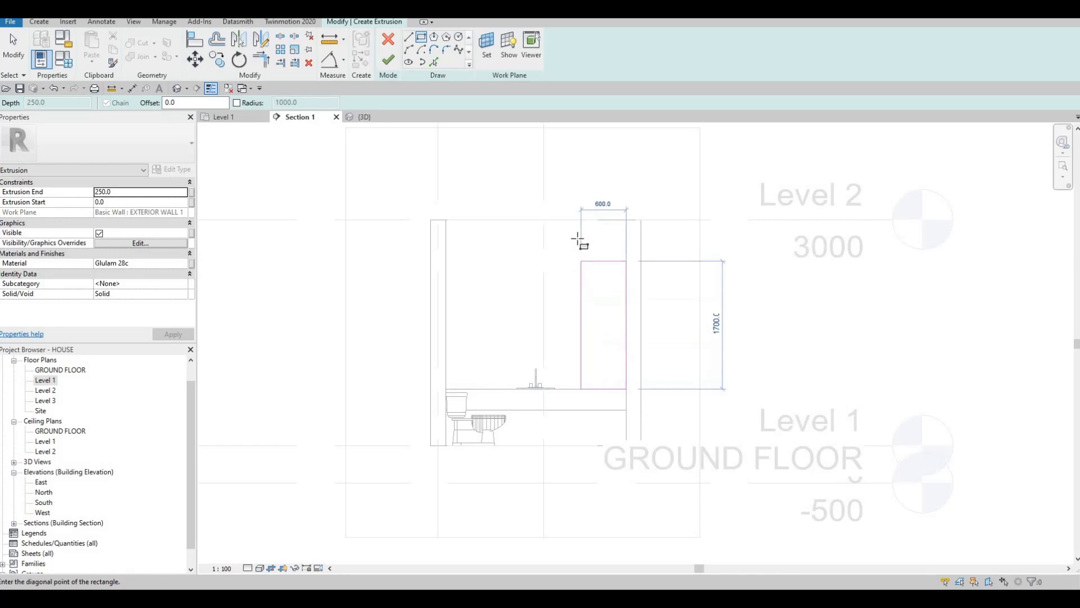
{"action": "left_click", "coordinate": [581, 239]}
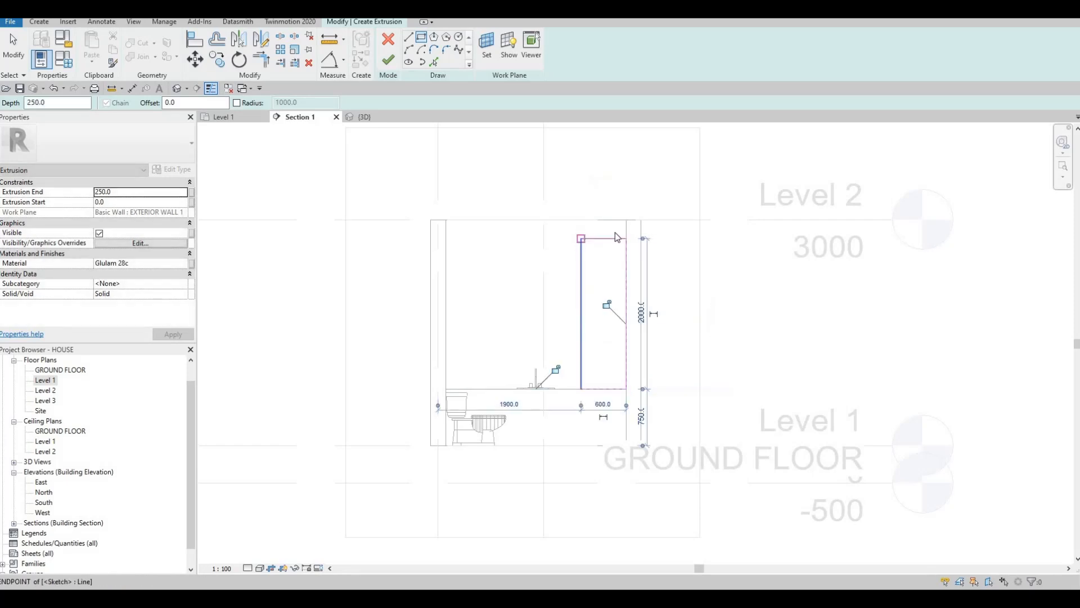
{"action": "key", "text": "Escape"}
{"action": "key", "text": "Escape"}
{"action": "key", "text": "Escape"}
Set the distance between the rectangle's upper edge and Level 2 to 200 mm
{"action": "left_click", "coordinate": [586, 239]}
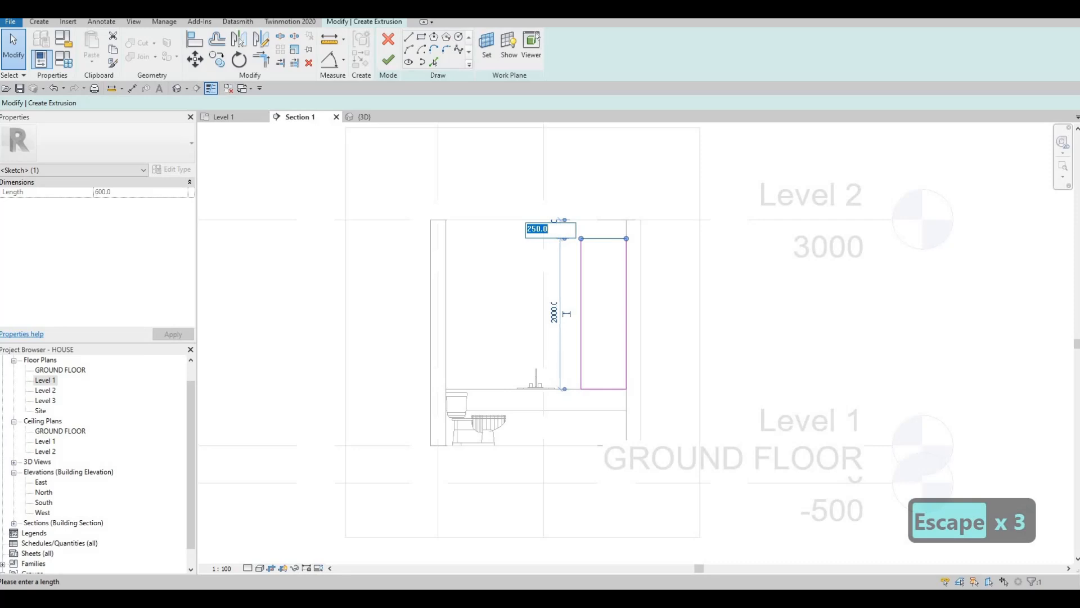
{"action": "type", "text": "200"}
{"action": "key", "text": "Return"}
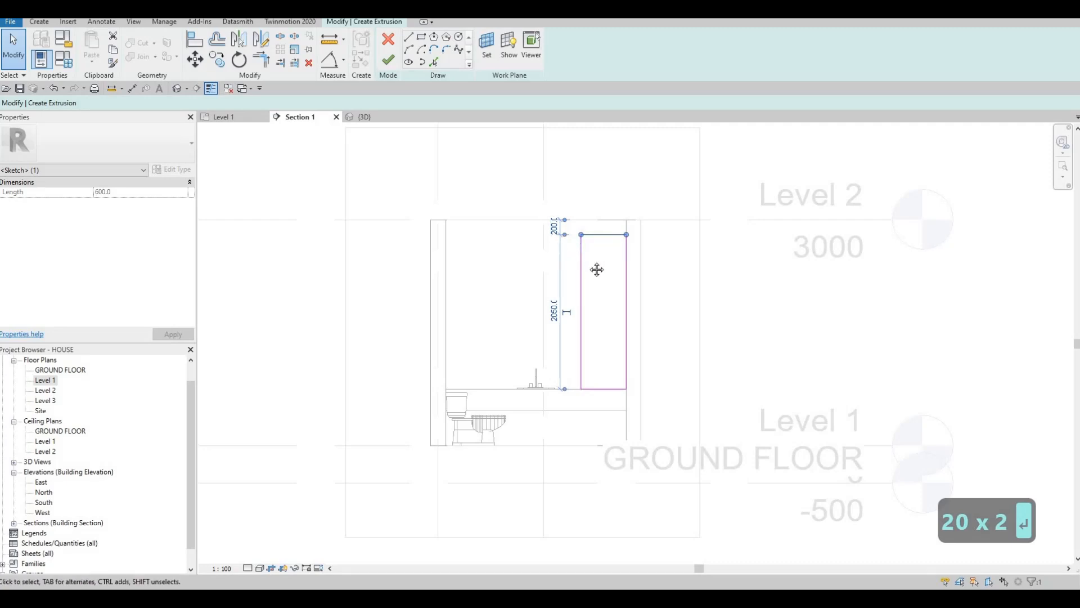
{"action": "scroll", "coordinate": [596, 268], "scroll_direction": "down", "scroll_amount": 3}
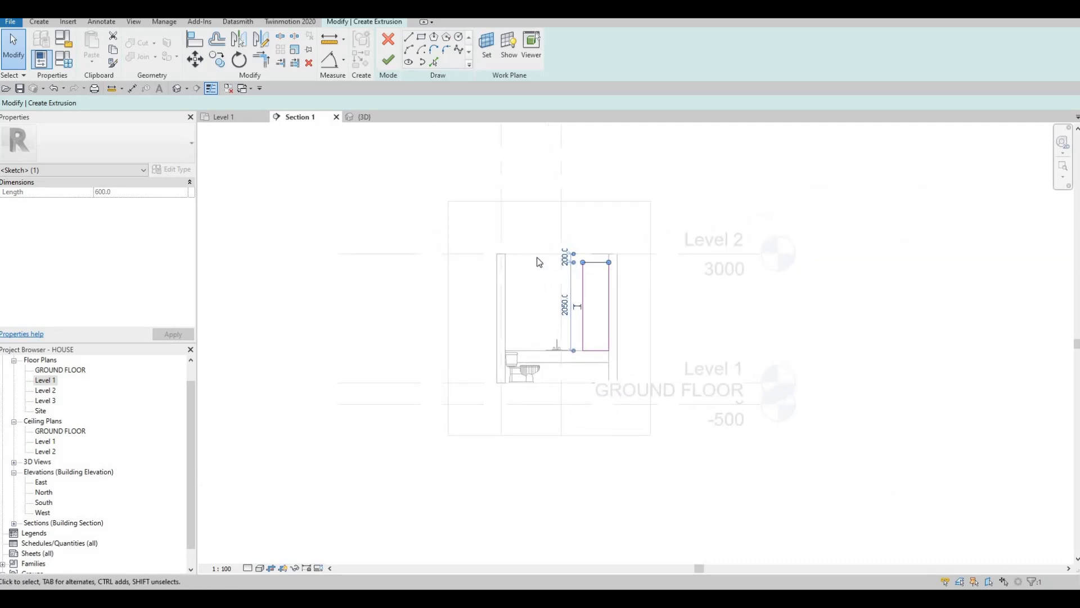
{"action": "scroll", "coordinate": [503, 257], "scroll_direction": "up", "scroll_amount": 2}
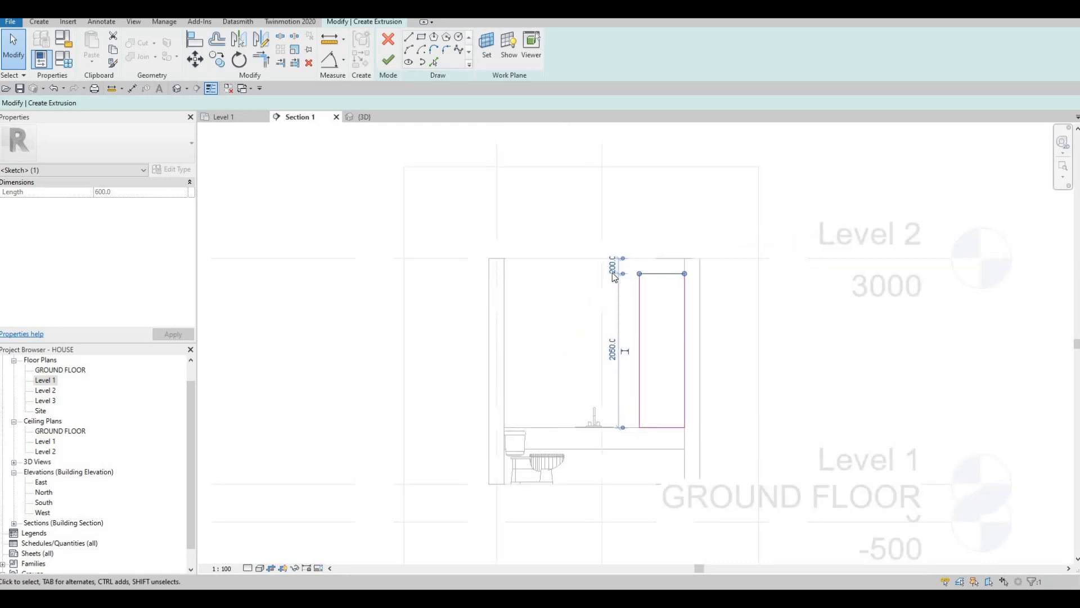
{"action": "middle_click_drag", "start_coordinate": [686, 239], "coordinate": [691, 195]}
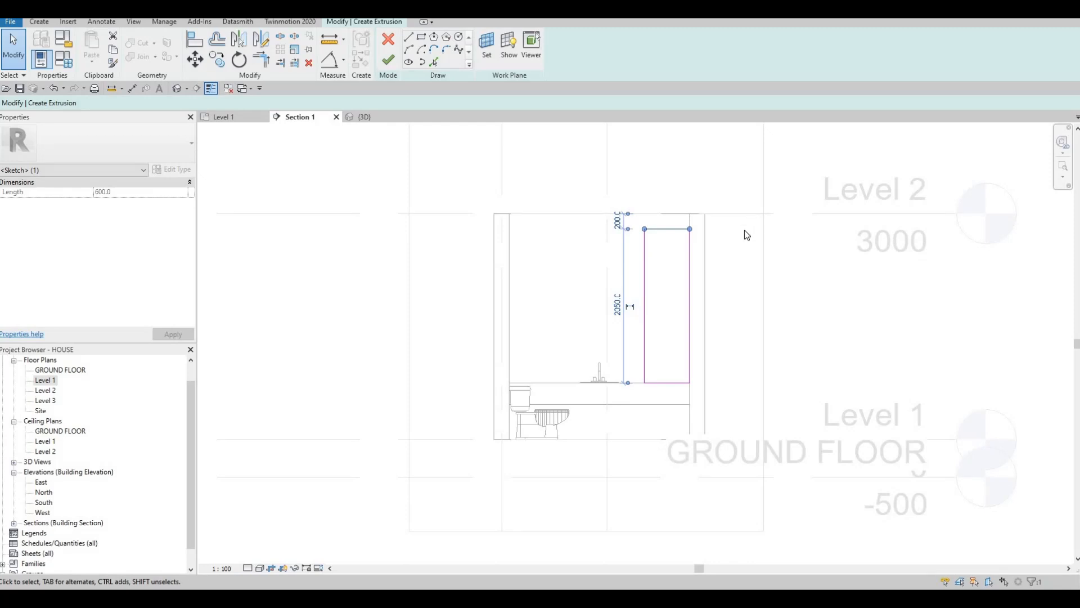
{"action": "scroll", "coordinate": [700, 226], "scroll_direction": "up", "scroll_amount": 3}
{"action": "key", "text": "Escape"}
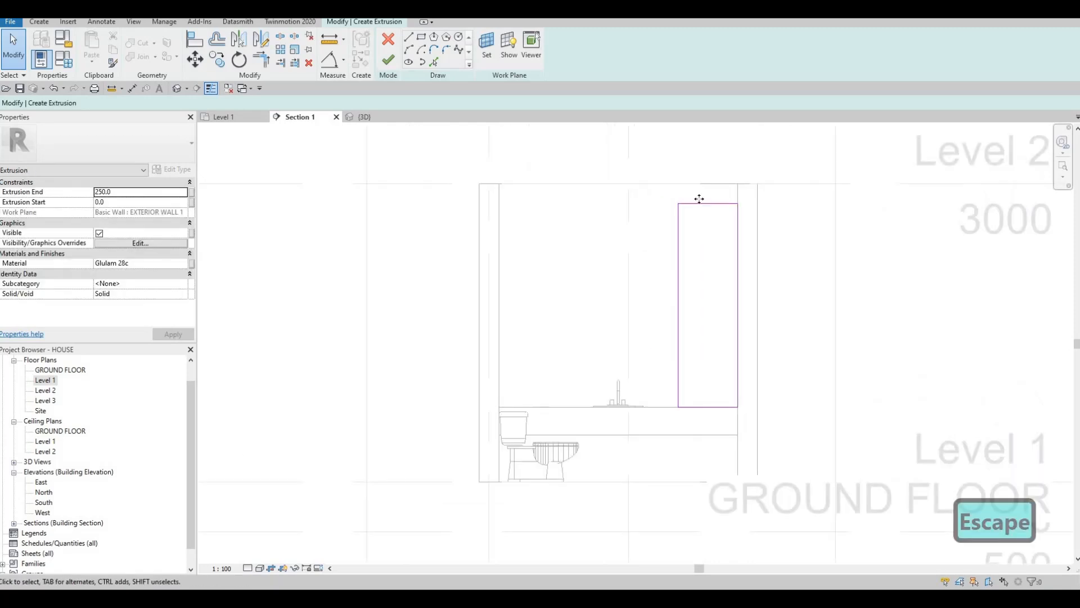
{"action": "left_click", "coordinate": [679, 203]}
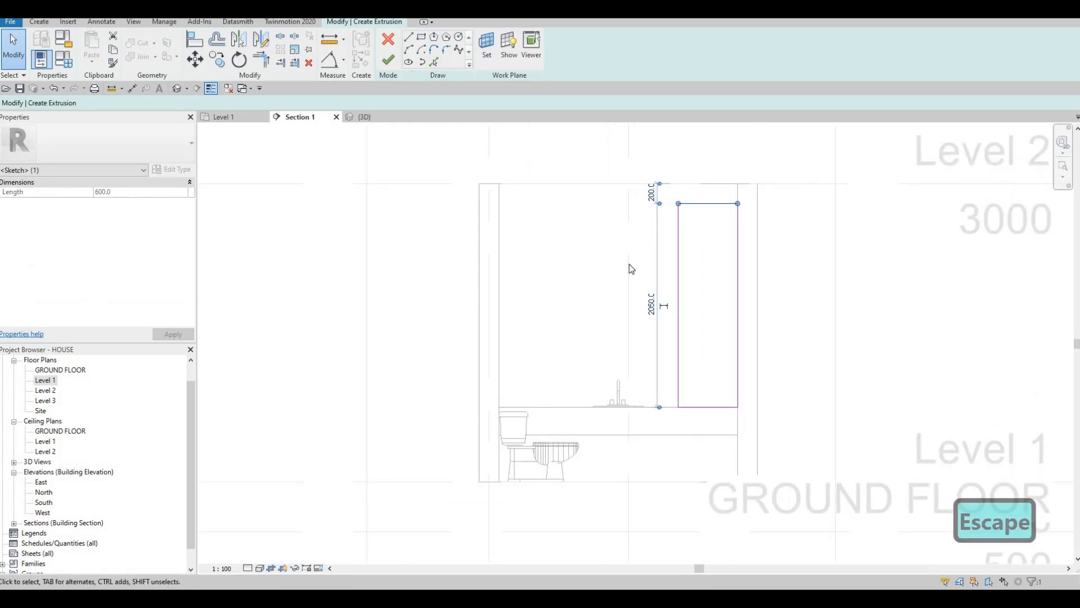
{"action": "middle_click_drag", "start_coordinate": [629, 264], "coordinate": [590, 214]}
{"action": "key", "text": "Escape"}
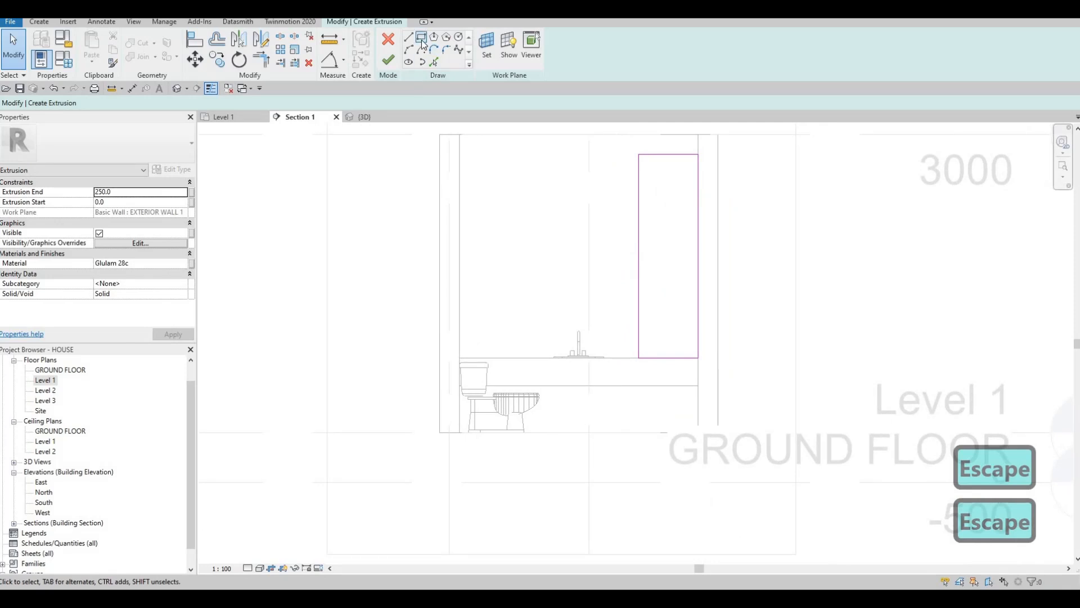
Assign the Glulam 28h material from the AEC Wood library to the extrusion
{"action": "left_click", "coordinate": [421, 38]}
{"action": "scroll", "coordinate": [579, 222], "scroll_direction": "up", "scroll_amount": 1}
{"action": "middle_click_drag", "start_coordinate": [579, 222], "coordinate": [587, 186]}
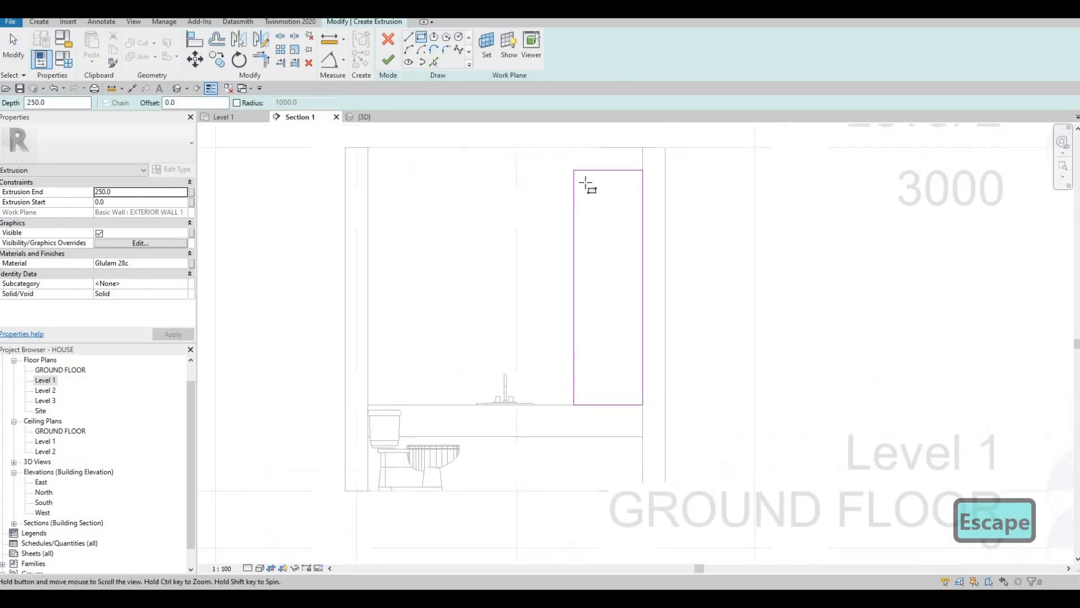
{"action": "scroll", "coordinate": [585, 183], "scroll_direction": "up", "scroll_amount": 1}
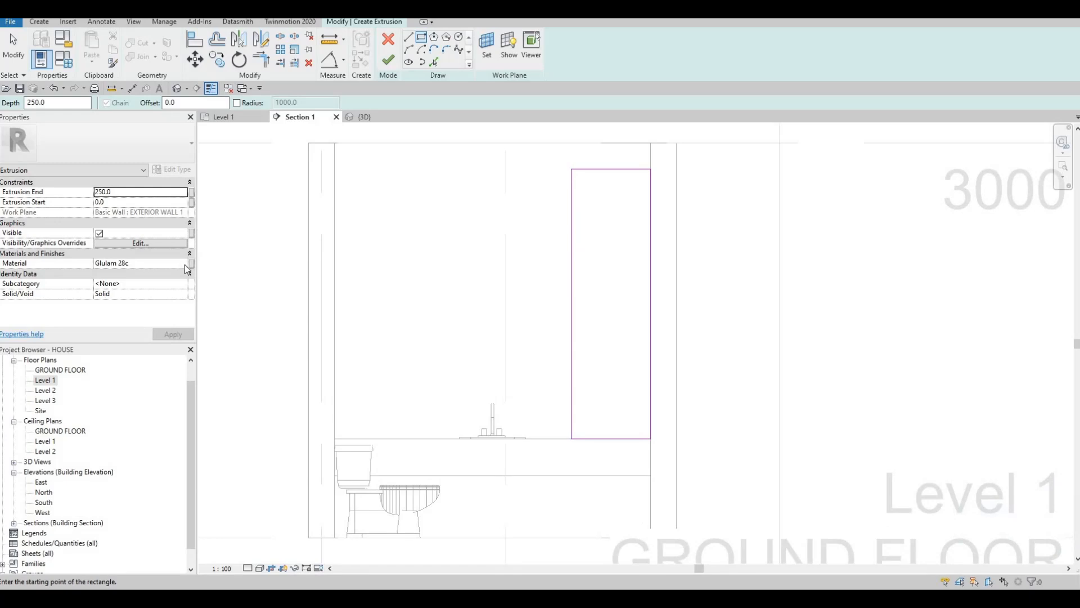
{"action": "left_click", "coordinate": [185, 265]}
{"action": "left_click", "coordinate": [184, 263]}
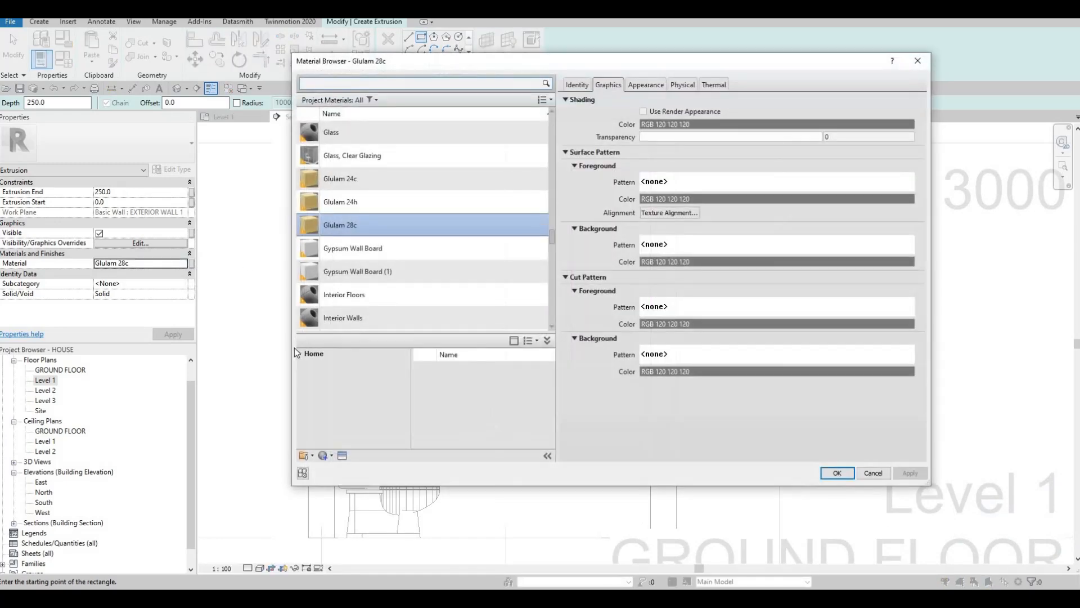
{"action": "left_click", "coordinate": [299, 354]}
{"action": "left_click", "coordinate": [304, 375]}
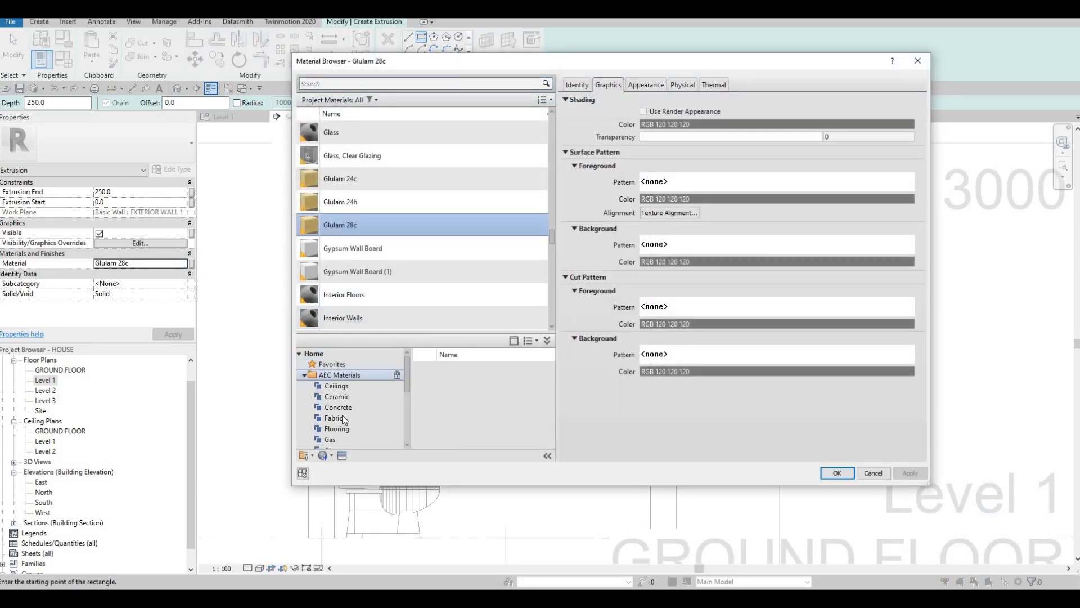
{"action": "scroll", "coordinate": [340, 427], "scroll_direction": "down", "scroll_amount": 5}
{"action": "left_click", "coordinate": [334, 440]}
{"action": "scroll", "coordinate": [501, 427], "scroll_direction": "down", "scroll_amount": 5}
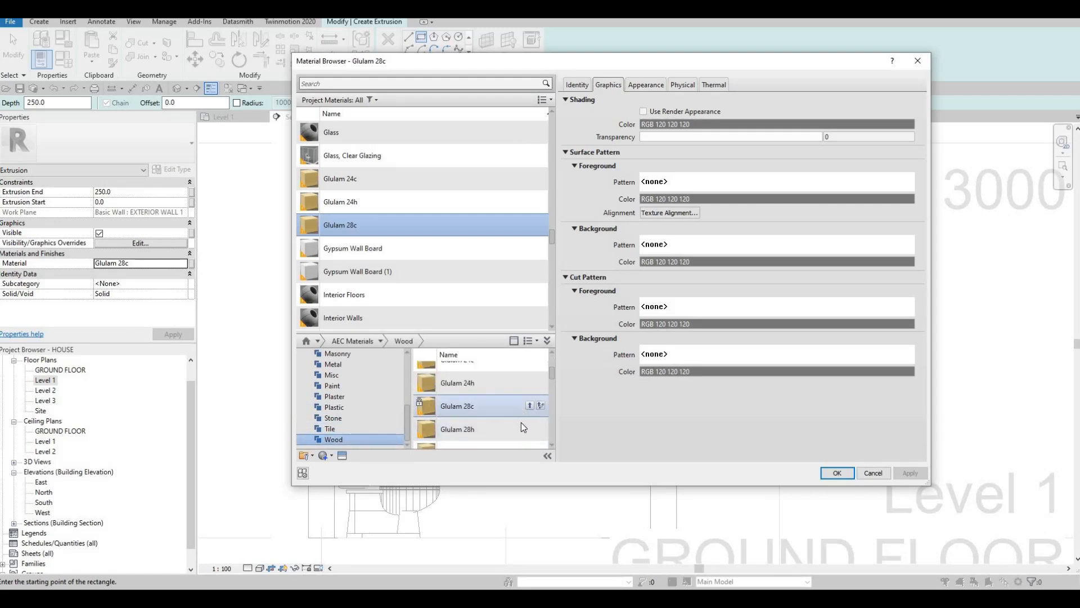
{"action": "left_click", "coordinate": [529, 429]}
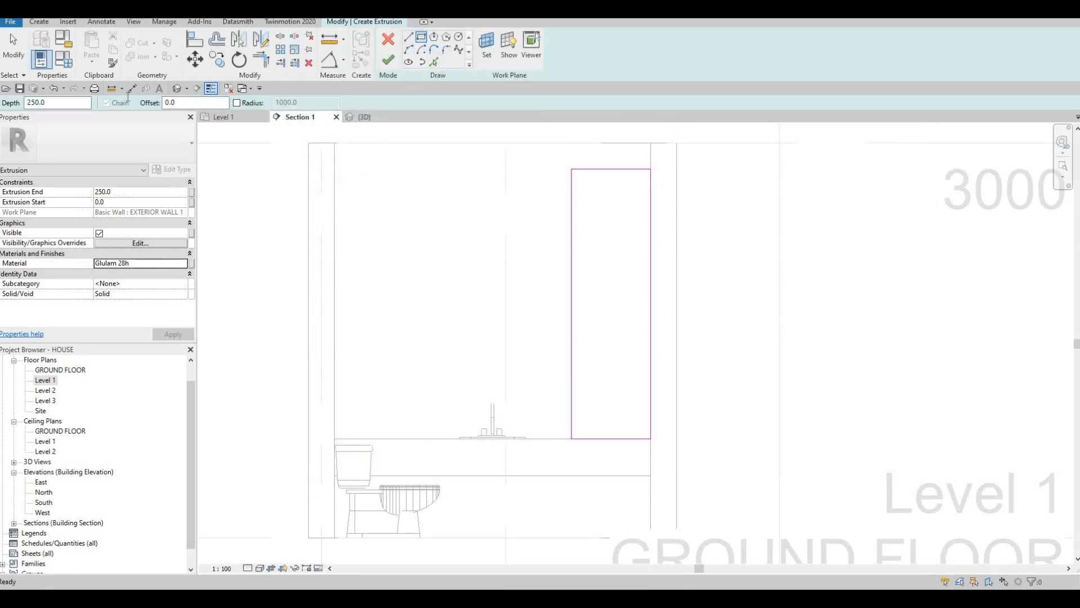
Sketch a second rectangle offset 50 mm inside the cabinet outline
{"action": "type", "text": "50"}
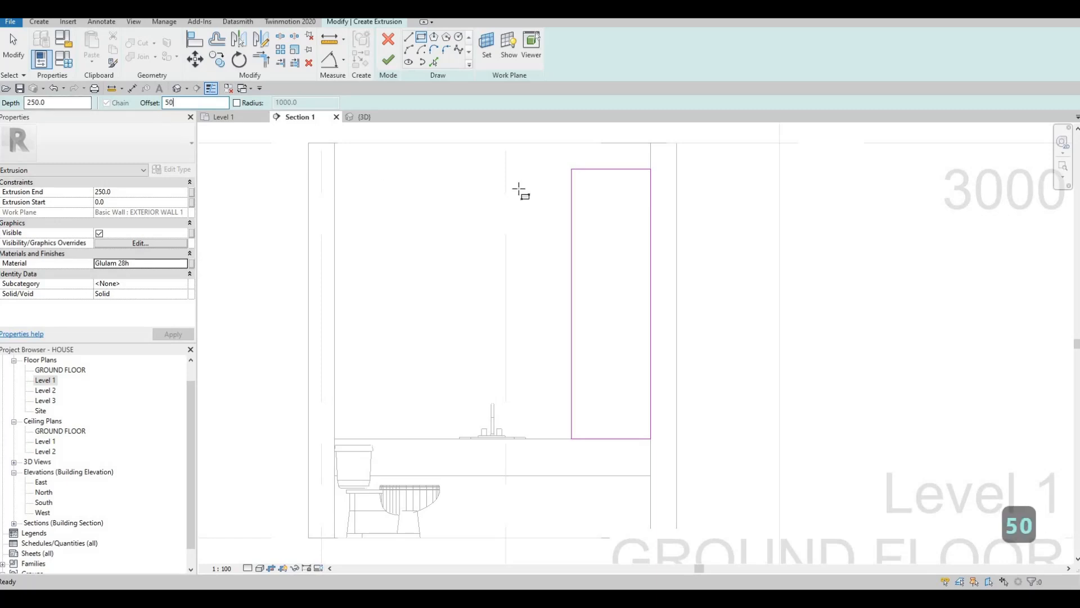
{"action": "left_click", "coordinate": [573, 169]}
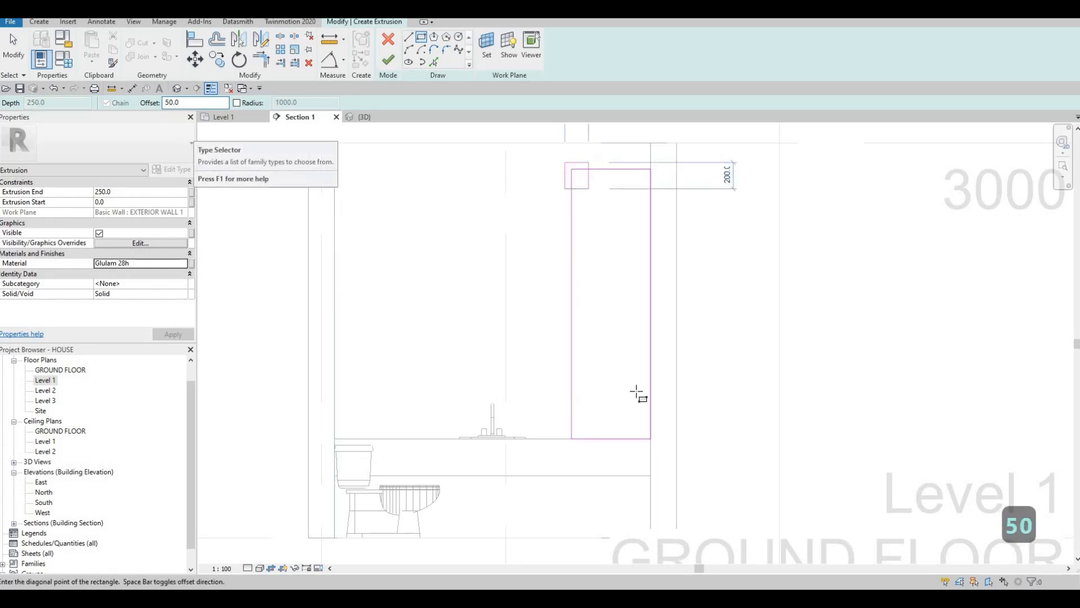
{"action": "left_click", "coordinate": [651, 439]}
{"action": "key", "text": "Escape"}
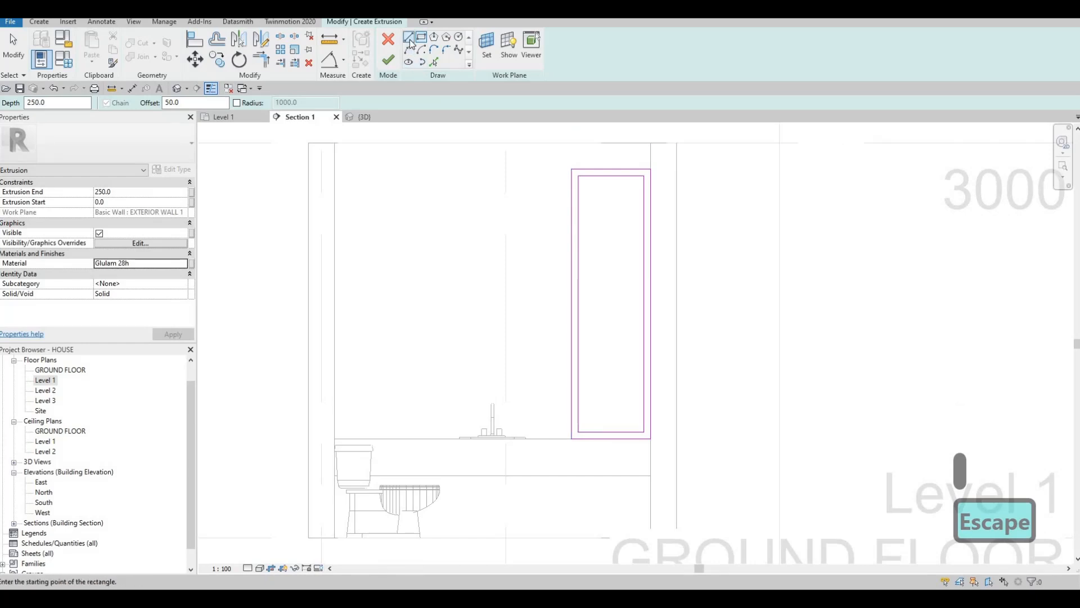
Draw the upper shelf's first horizontal line across the inner rectangle, using the 50 mm offset
{"action": "left_click", "coordinate": [579, 212]}
{"action": "left_click", "coordinate": [645, 212]}
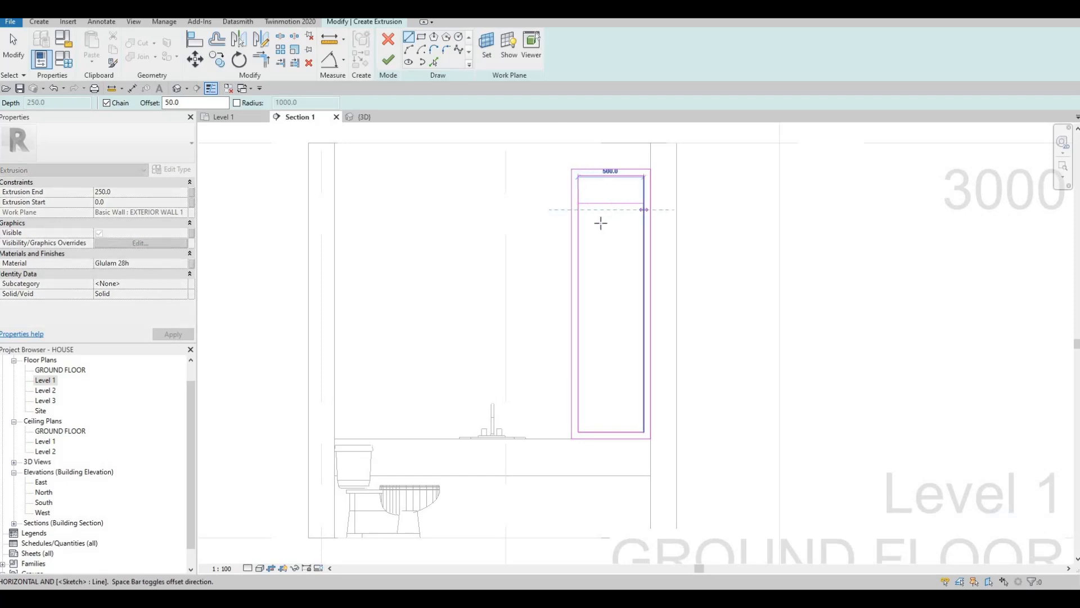
{"action": "key", "text": "Escape"}
{"action": "key", "text": "Escape"}
Draw a middle shelf as two horizontal lines 50 mm apart across the inner rectangle
{"action": "left_click", "coordinate": [579, 309]}
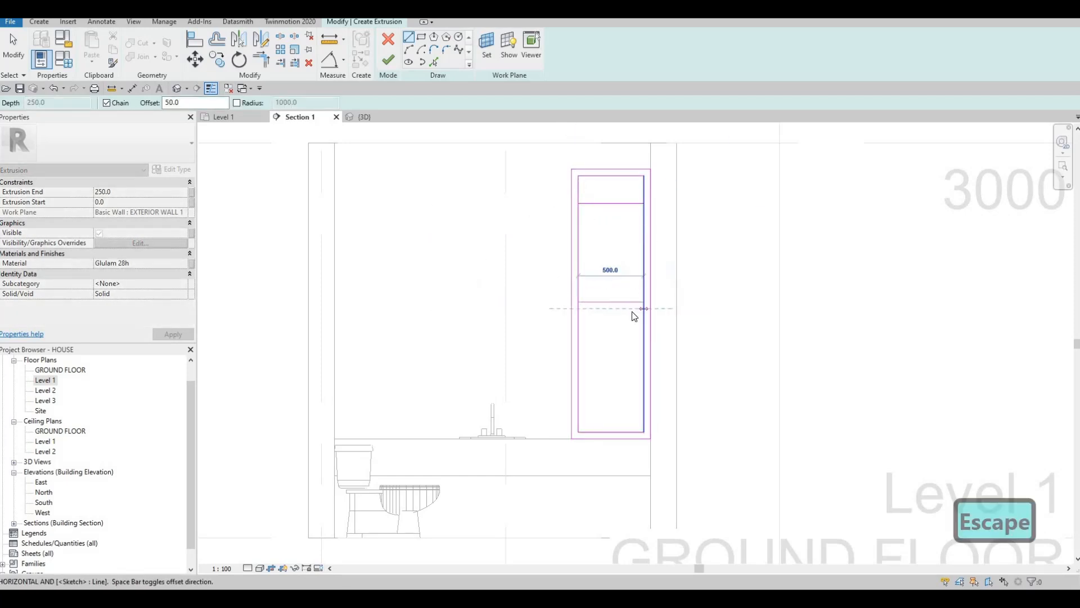
{"action": "key", "text": "Escape"}
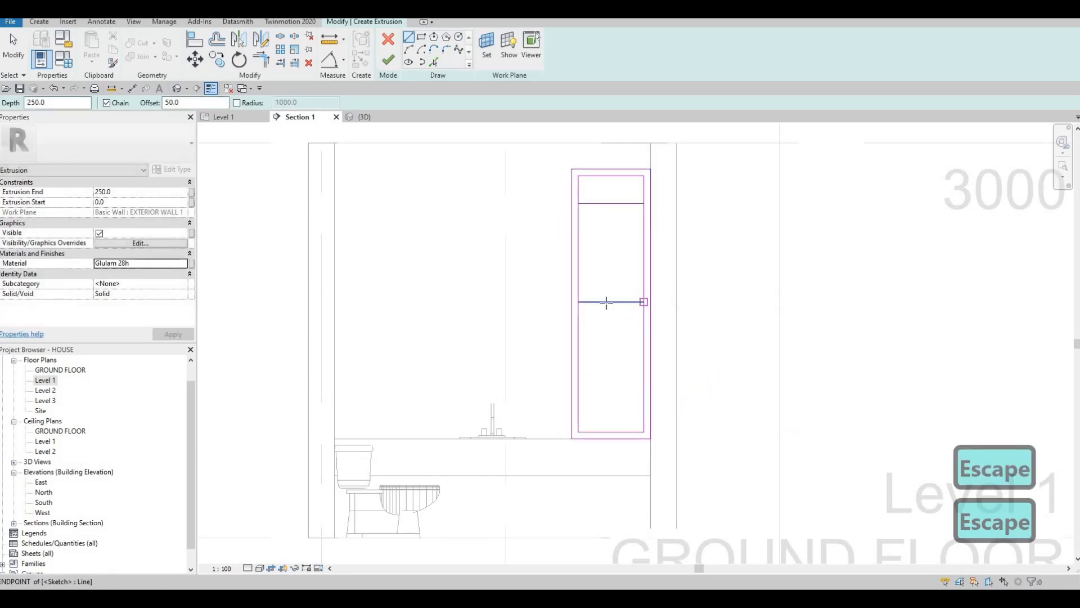
{"action": "left_click", "coordinate": [643, 302]}
{"action": "left_click", "coordinate": [579, 303]}
{"action": "key", "text": "Escape"}
{"action": "key", "text": "Escape"}
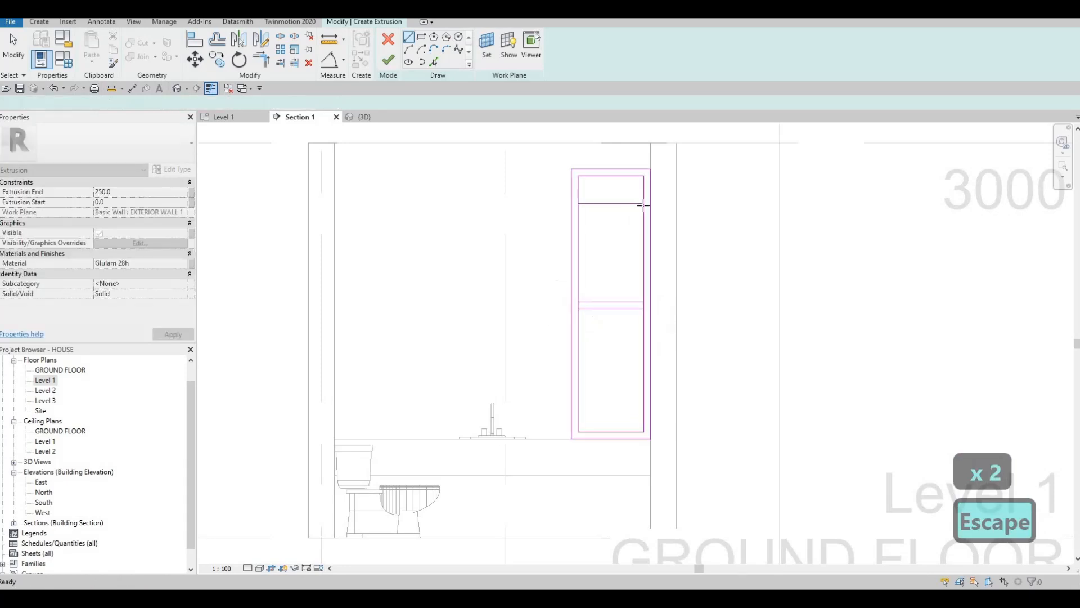
Complete the upper shelf with a parallel line 50 mm below its first line
{"action": "left_click", "coordinate": [642, 204]}
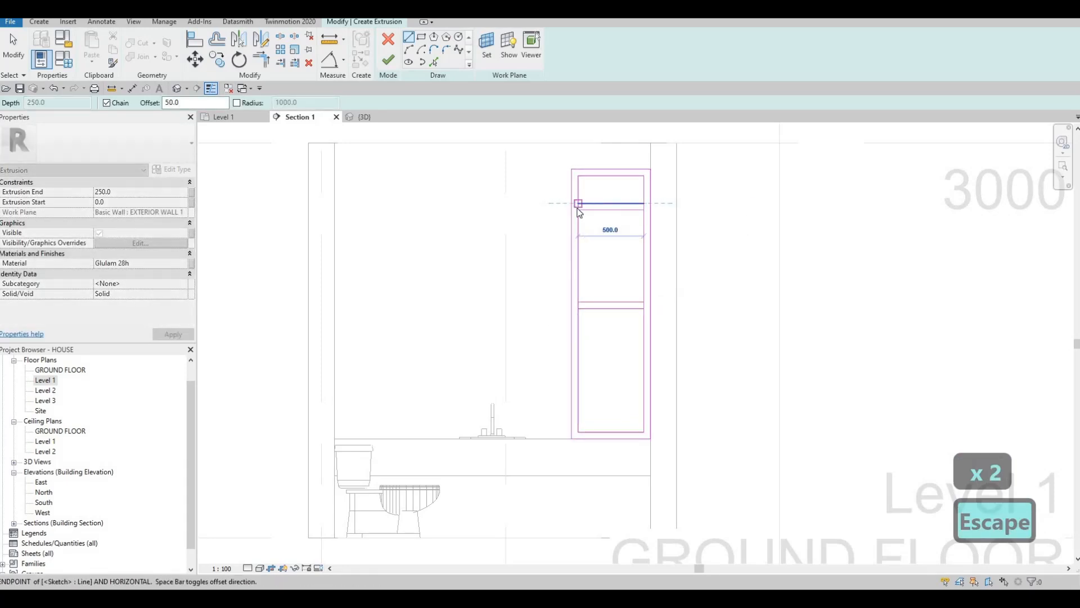
{"action": "left_click", "coordinate": [578, 204]}
{"action": "key", "text": "Escape"}
{"action": "key", "text": "Escape"}
{"action": "key", "text": "Escape"}
Select both lines of the upper shelf and nudge them down inside the cabinet frame
{"action": "scroll", "coordinate": [527, 190], "scroll_direction": "up", "scroll_amount": 1}
{"action": "left_click_drag", "start_coordinate": [528, 190], "coordinate": [677, 235]}
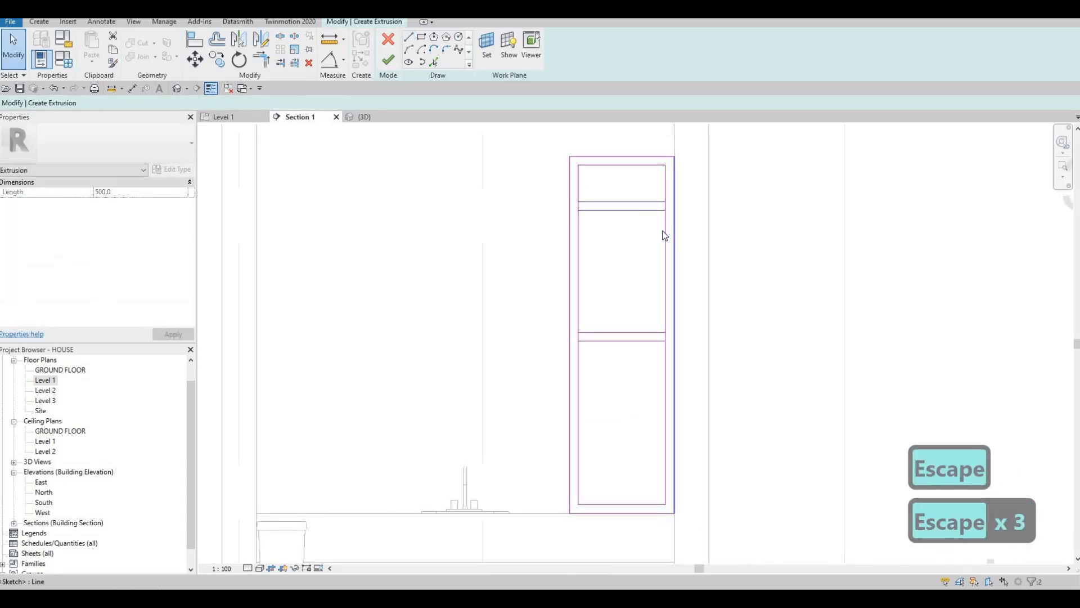
{"action": "key", "text": "Down"}
{"action": "key", "text": "Down"}
{"action": "key", "text": "Down"}
{"action": "key", "text": "Down"}
{"action": "key", "text": "Down"}
{"action": "key", "text": "Down"}
{"action": "key", "text": "Down"}
{"action": "key", "text": "Down"}
{"action": "key", "text": "Down"}
{"action": "key", "text": "Down"}
{"action": "key", "text": "Down"}
{"action": "key", "text": "Down"}
{"action": "key", "text": "Down"}
{"action": "key", "text": "Down"}
{"action": "key", "text": "Down"}
{"action": "key", "text": "Down"}
{"action": "key", "text": "Down"}
{"action": "key", "text": "Down"}
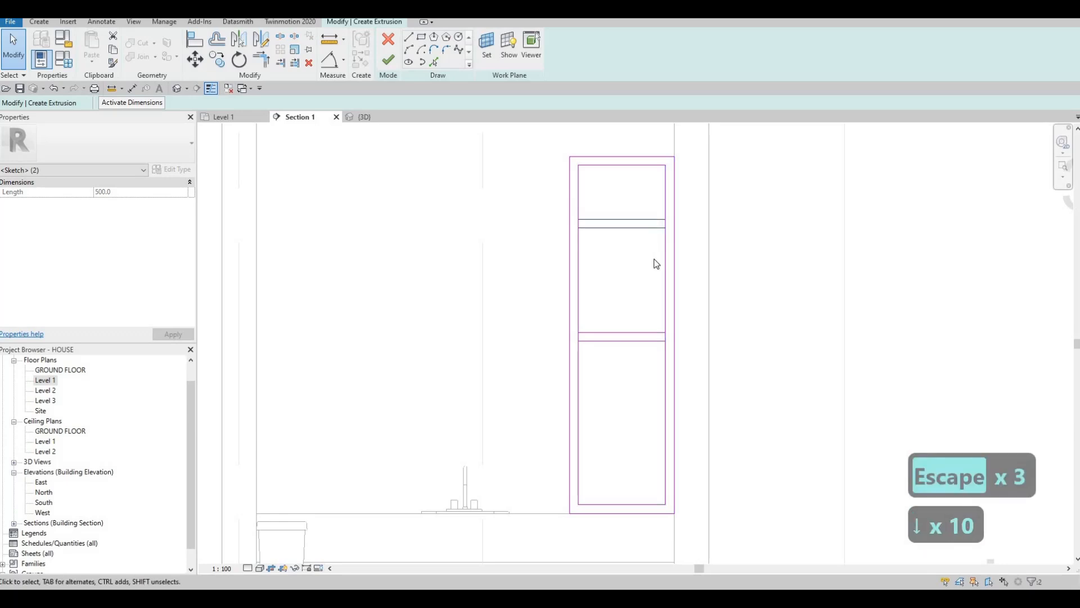
Delete both lines of the middle shelf
{"action": "left_click_drag", "start_coordinate": [538, 299], "coordinate": [707, 361]}
{"action": "key", "text": "Delete"}
Copy the upper shelf's two lines downward twice, repeating the gap above that shelf, to form three evenly spaced shelves
{"action": "left_click_drag", "start_coordinate": [537, 221], "coordinate": [692, 275]}
{"action": "key", "text": "c"}
{"action": "key", "text": "o"}
{"action": "left_click", "coordinate": [579, 164]}
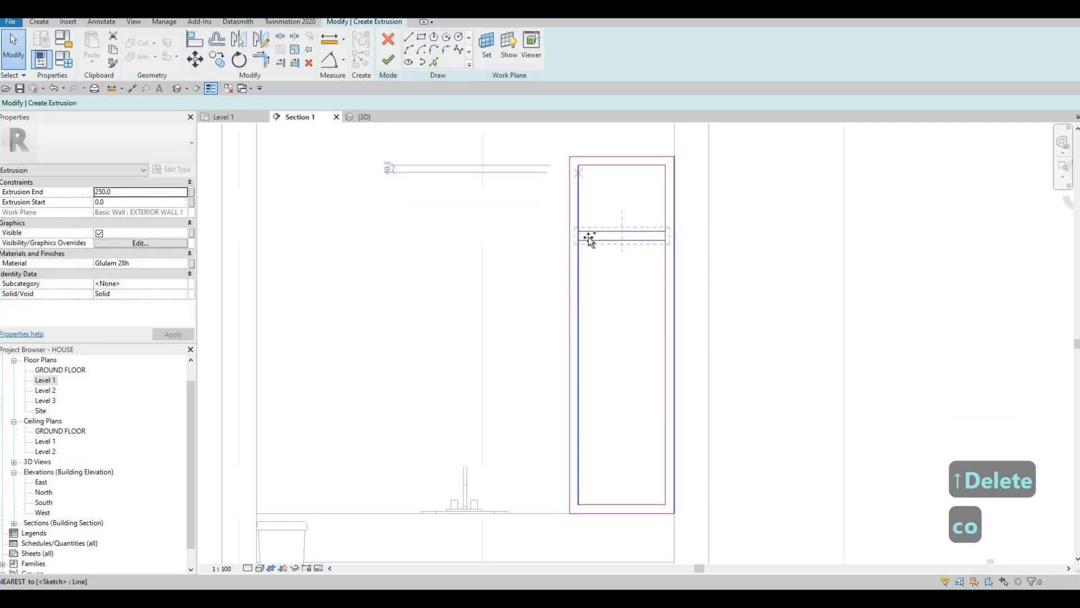
{"action": "left_click", "coordinate": [578, 241]}
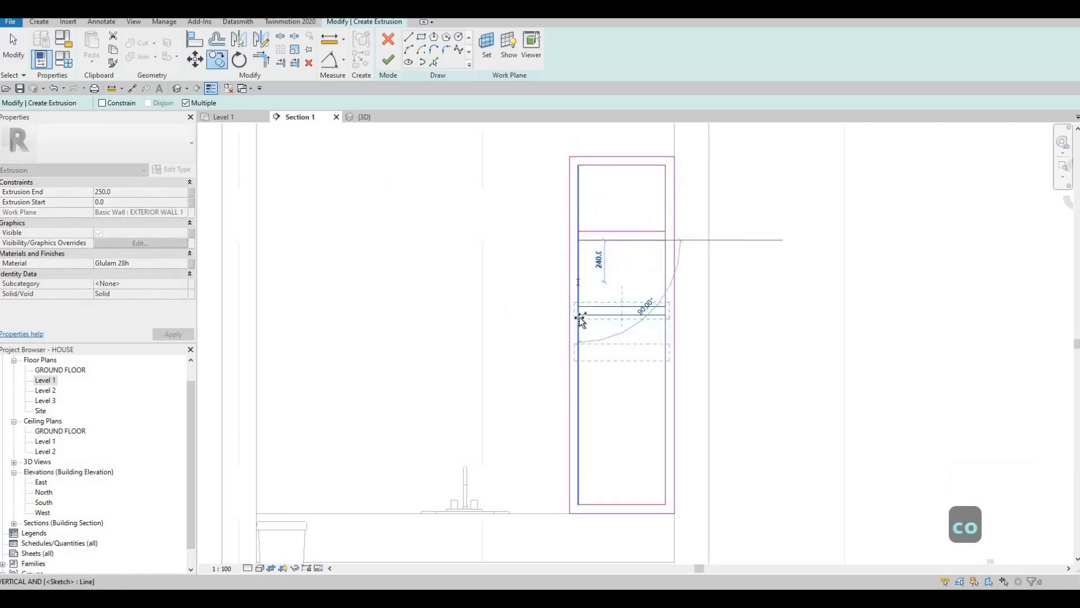
{"action": "left_click", "coordinate": [711, 338]}
{"action": "left_click", "coordinate": [610, 395]}
{"action": "key", "text": "Escape"}
{"action": "key", "text": "Escape"}
{"action": "scroll", "coordinate": [644, 397], "scroll_direction": "down", "scroll_amount": 1}
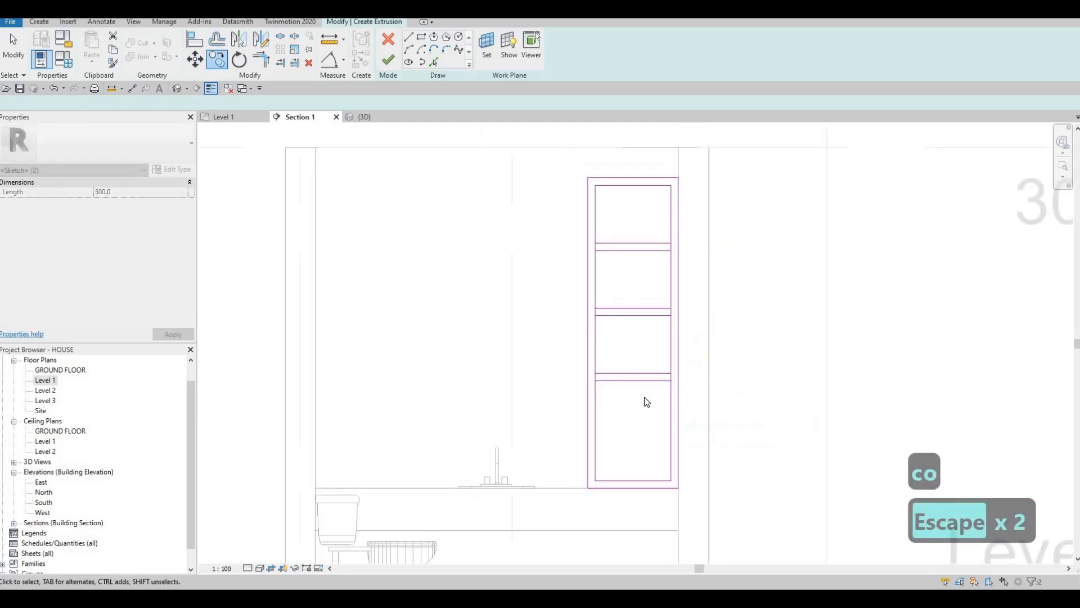
{"action": "key", "text": "Escape"}
{"action": "scroll", "coordinate": [631, 386], "scroll_direction": "down", "scroll_amount": 1}
{"action": "scroll", "coordinate": [630, 386], "scroll_direction": "up", "scroll_amount": 2}
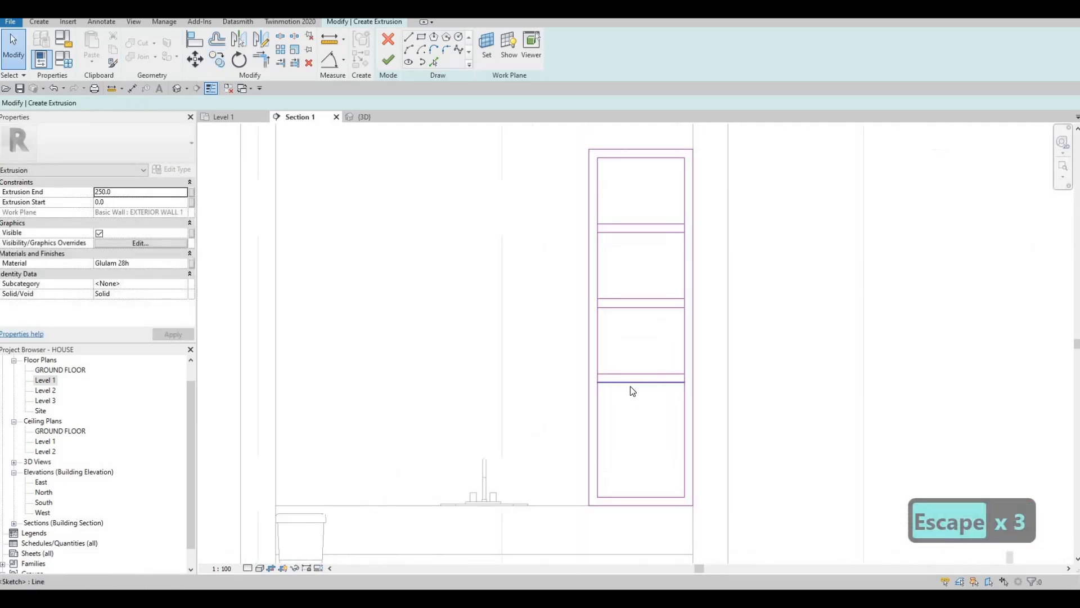
Split both vertical inner frame lines of the cabinet sketch between the shelf lines at each shelf
{"action": "key", "text": "Escape"}
{"action": "key", "text": "Escape"}
{"action": "key", "text": "s"}
{"action": "key", "text": "l"}
{"action": "scroll", "coordinate": [586, 374], "scroll_direction": "up", "scroll_amount": 3}
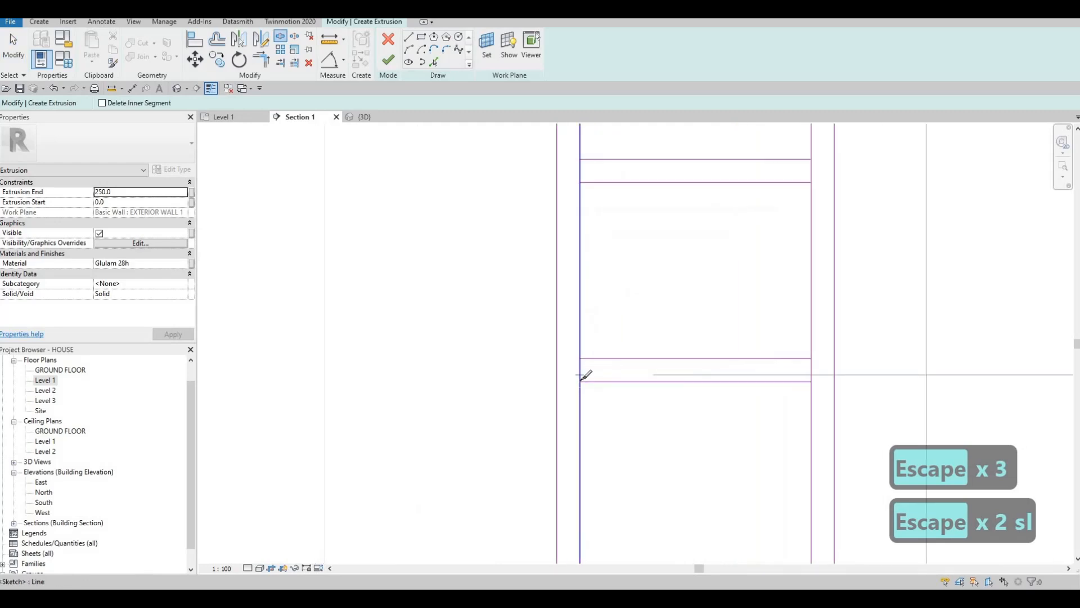
{"action": "left_click", "coordinate": [791, 382]}
{"action": "left_click", "coordinate": [811, 223]}
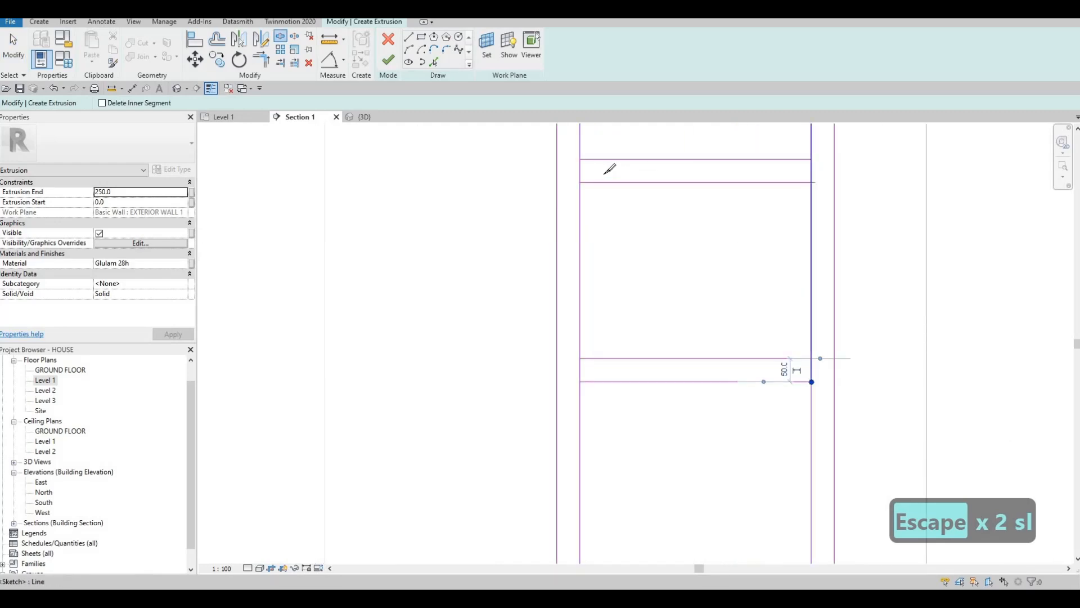
{"action": "left_click", "coordinate": [579, 182]}
{"action": "middle_click_drag", "start_coordinate": [594, 326], "coordinate": [550, 375]}
{"action": "left_click", "coordinate": [537, 232]}
{"action": "left_click", "coordinate": [770, 232]}
{"action": "middle_click_drag", "start_coordinate": [705, 238], "coordinate": [709, 289]}
{"action": "scroll", "coordinate": [715, 302], "scroll_direction": "down", "scroll_amount": 1}
{"action": "key", "text": "Escape"}
{"action": "key", "text": "Escape"}
{"action": "key", "text": "Escape"}
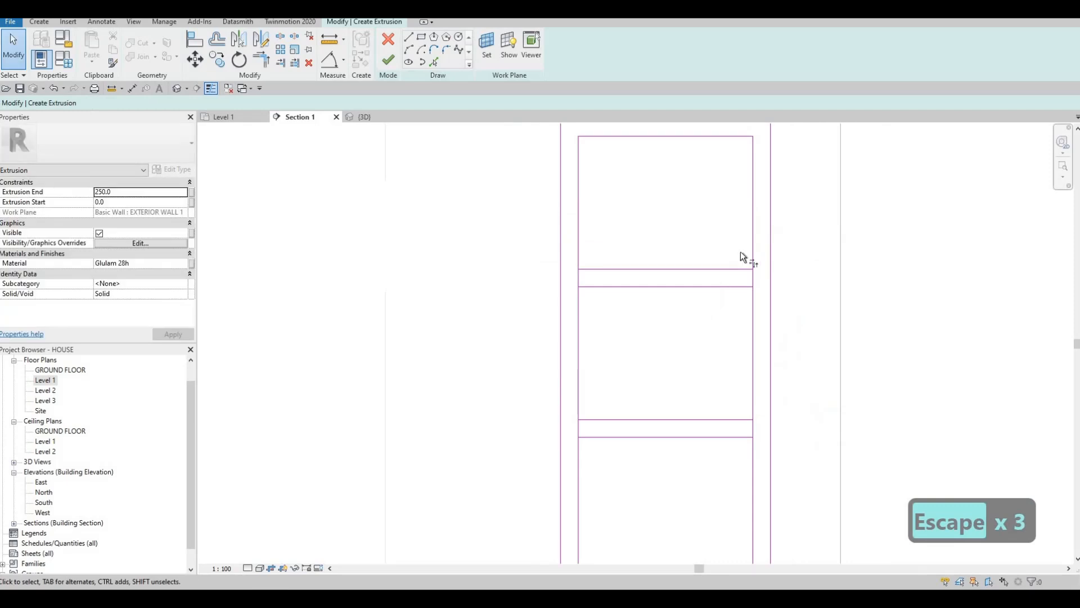
Trim the inner frame and shelf lines into four separate closed rectangles and finish the extrusion and in-place model
{"action": "key", "text": "t"}
{"action": "key", "text": "r"}
{"action": "left_click", "coordinate": [733, 393]}
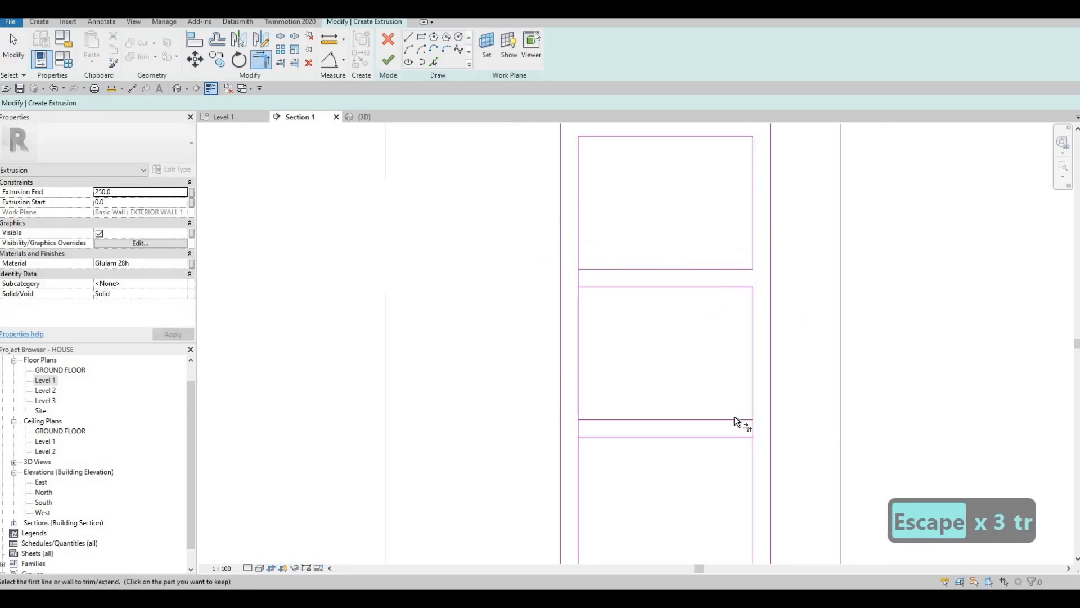
{"action": "scroll", "coordinate": [752, 416], "scroll_direction": "down", "scroll_amount": 2}
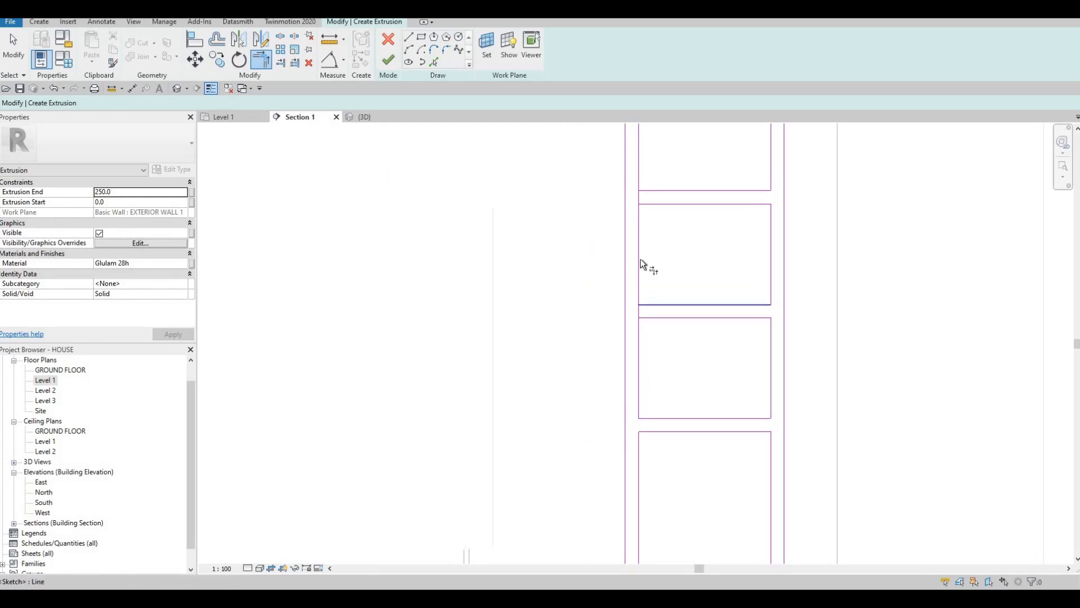
{"action": "left_click", "coordinate": [639, 168]}
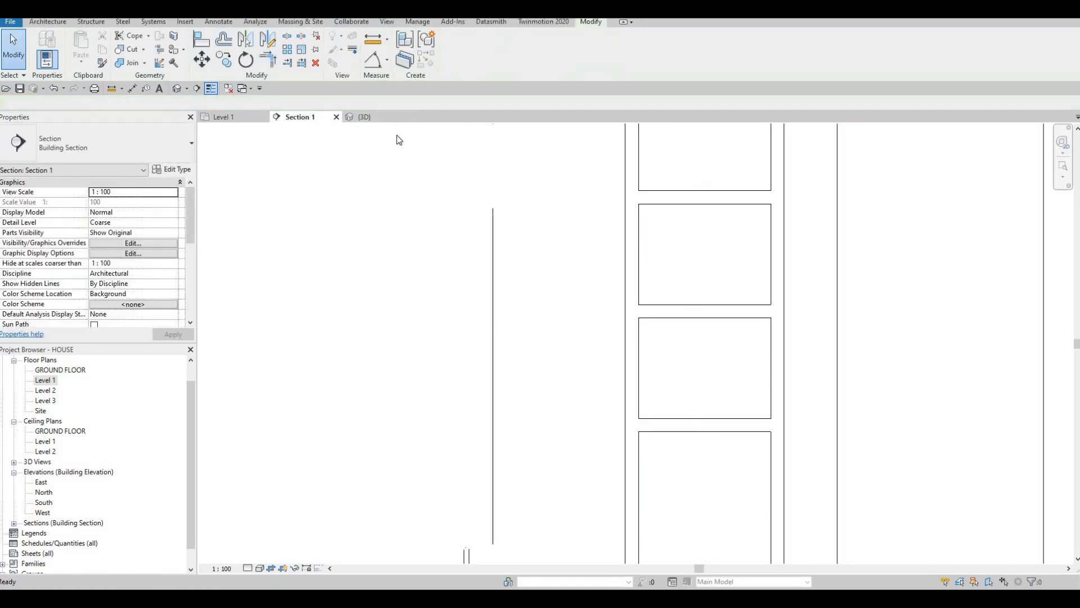
Inspect the finished shelf cabinet on the bathroom counter in the 3D view
{"action": "left_click", "coordinate": [365, 117]}
{"action": "middle_click_drag", "start_coordinate": [614, 259], "coordinate": [596, 363], "text": "shift"}
{"action": "scroll", "coordinate": [597, 363], "scroll_direction": "up", "scroll_amount": 4}
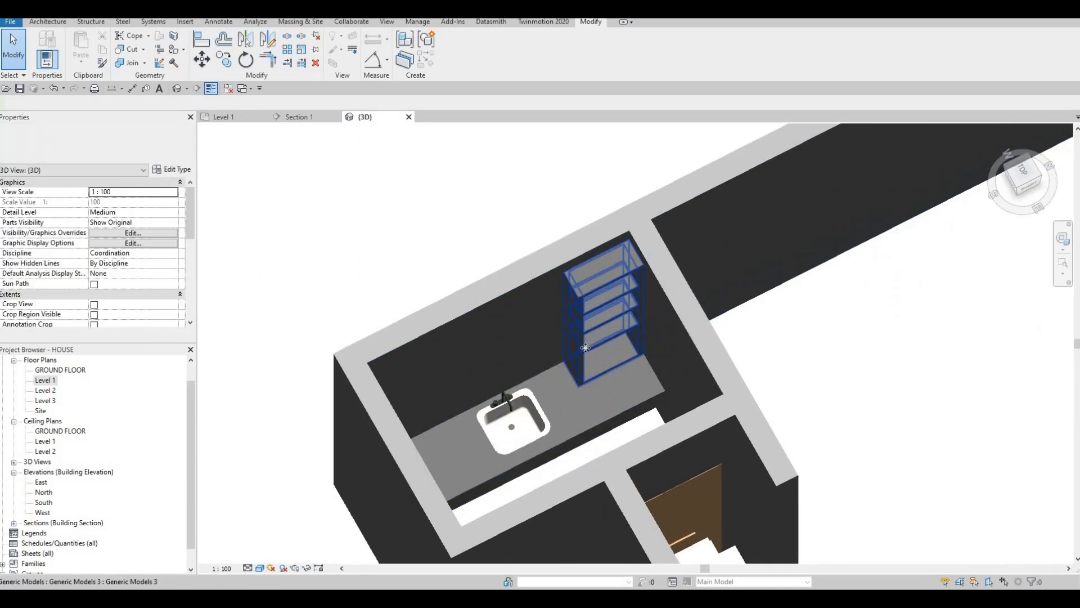
{"action": "left_click", "coordinate": [612, 336]}
{"action": "left_click_drag", "start_coordinate": [614, 333], "coordinate": [615, 338]}
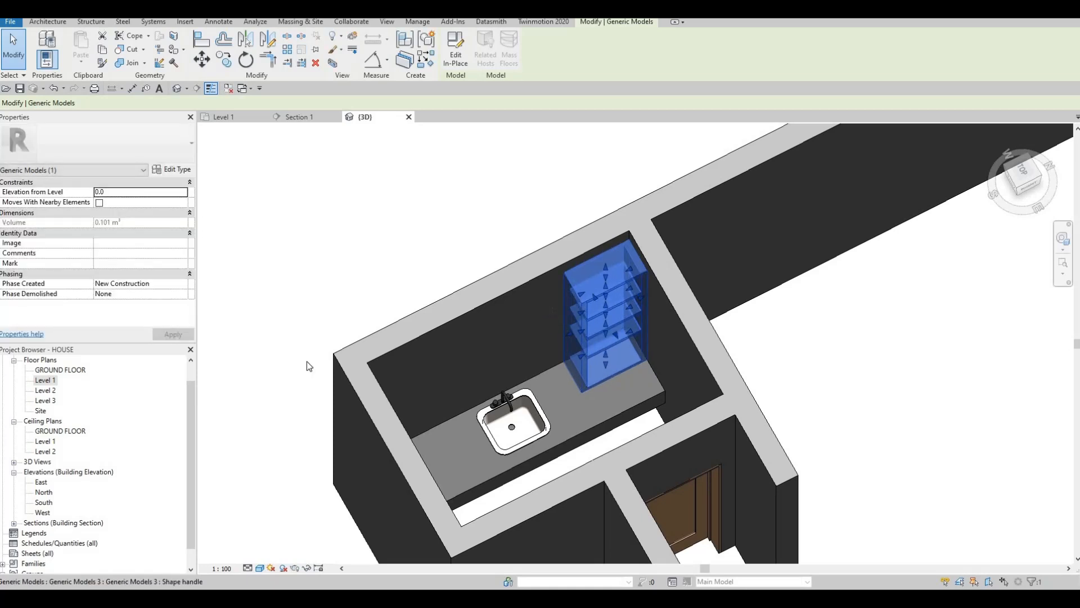
{"action": "key", "text": "Escape"}
{"action": "key", "text": "Escape"}
{"action": "key", "text": "Escape"}
In Section 1, copy the shelf cabinet 1800 mm along the counter to the wall above the toilet
{"action": "left_click", "coordinate": [304, 117]}
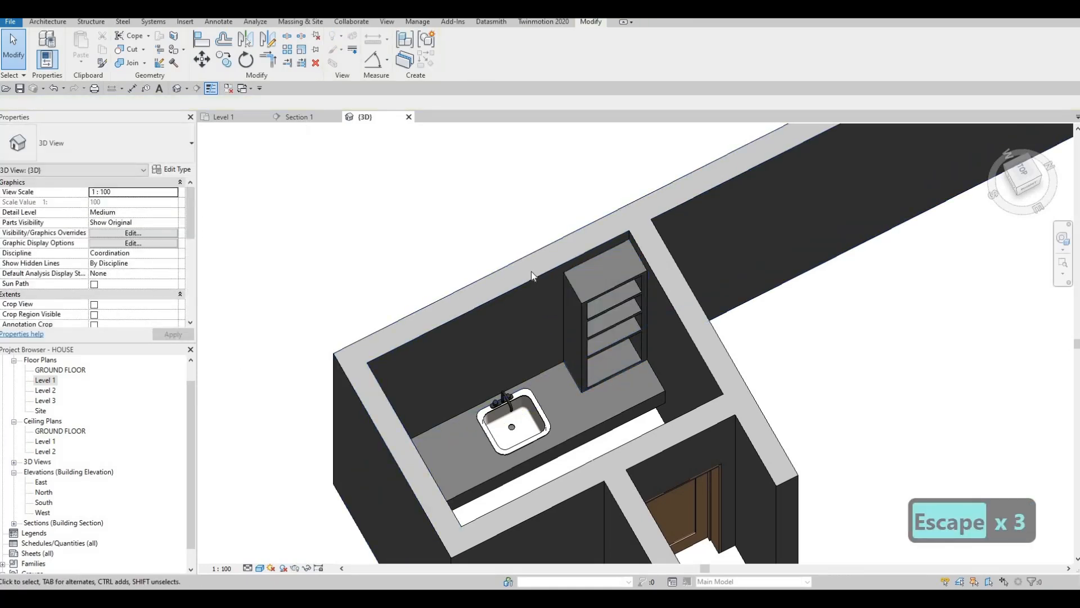
{"action": "scroll", "coordinate": [591, 265], "scroll_direction": "down", "scroll_amount": 4}
{"action": "key", "text": "Escape"}
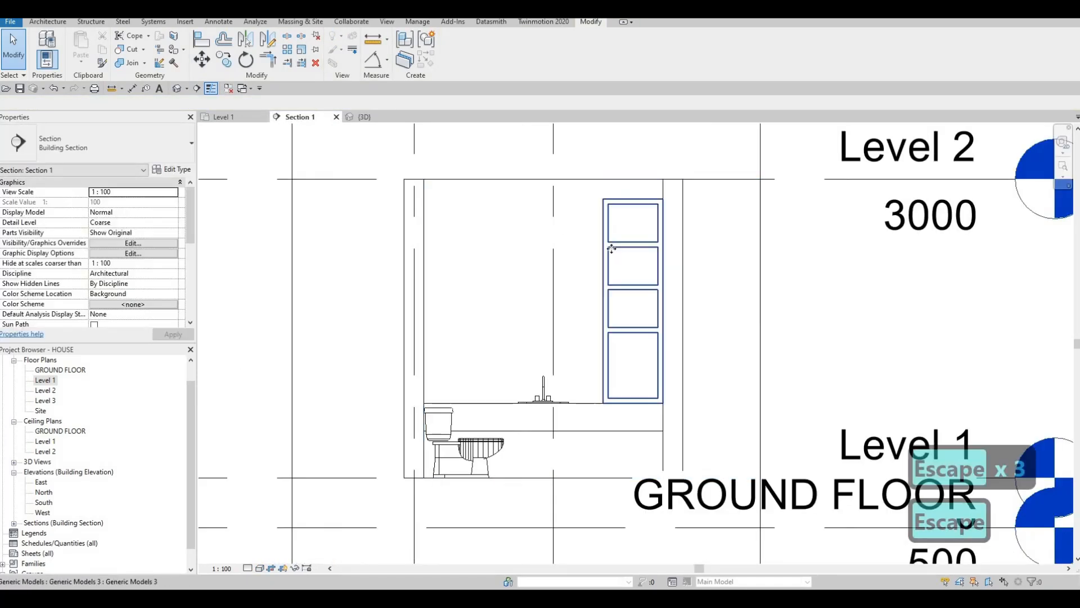
{"action": "left_click", "coordinate": [612, 249]}
{"action": "key", "text": "c"}
{"action": "key", "text": "o"}
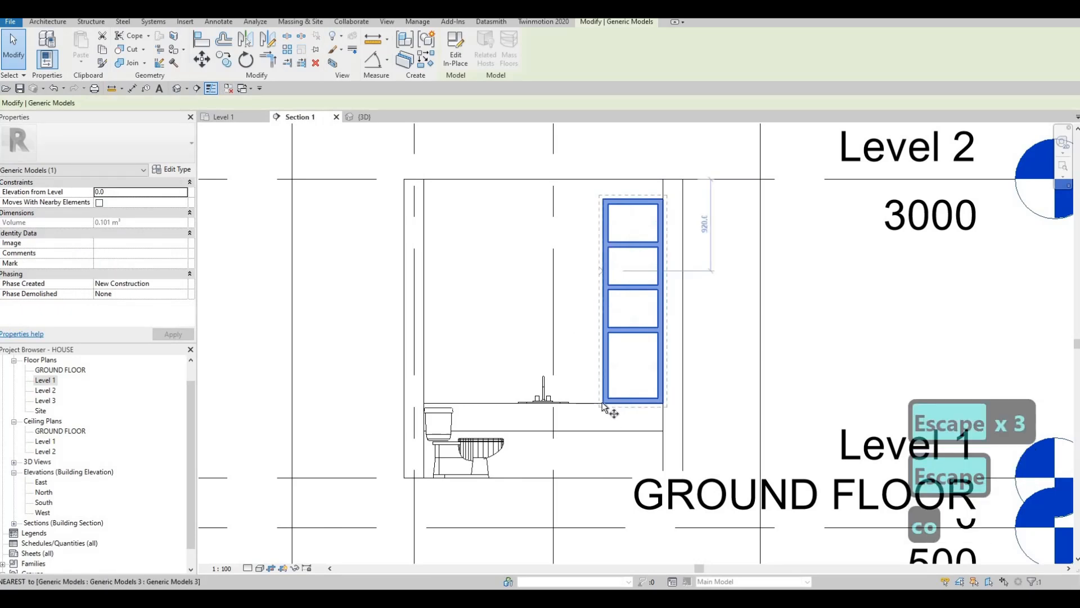
{"action": "left_click", "coordinate": [603, 403]}
{"action": "left_click", "coordinate": [424, 403]}
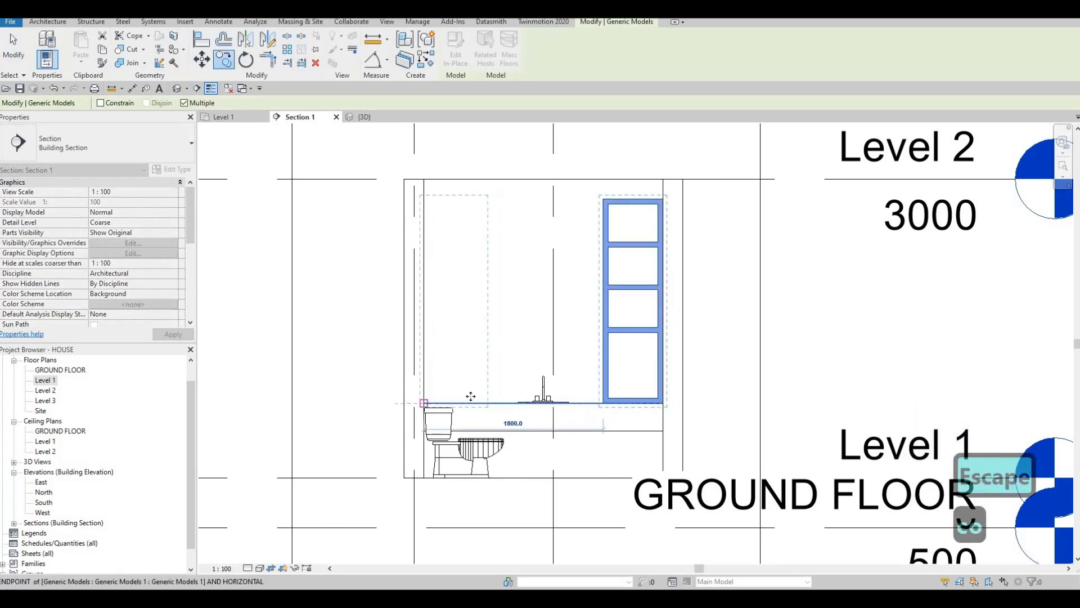
{"action": "key", "text": "Escape"}
{"action": "key", "text": "Escape"}
{"action": "key", "text": "Escape"}
{"action": "middle_click_drag", "start_coordinate": [507, 295], "coordinate": [496, 312]}
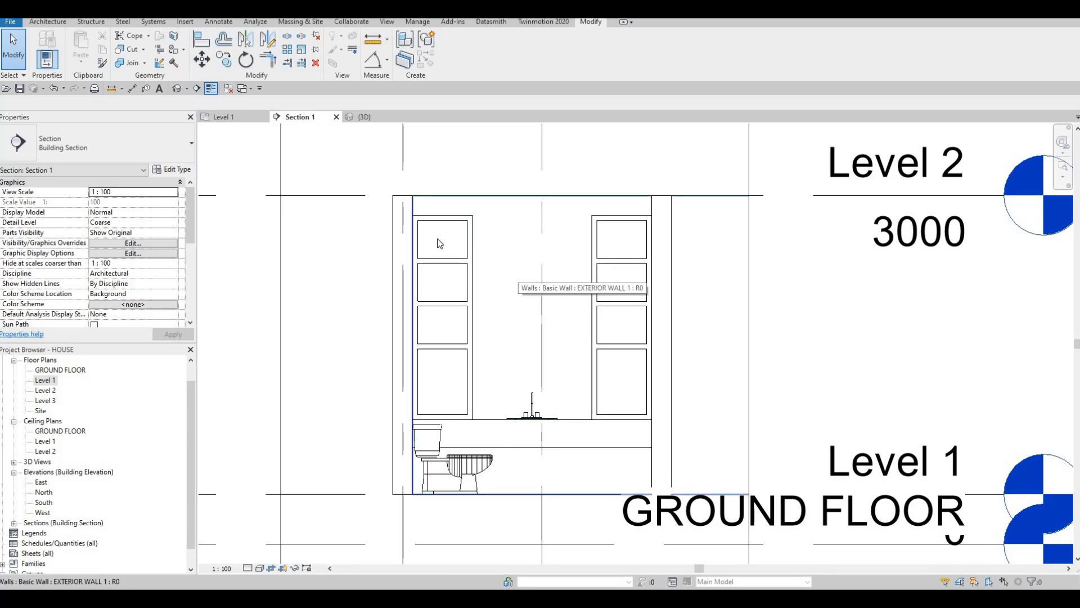
{"action": "key", "text": "Escape"}
{"action": "key", "text": "Escape"}
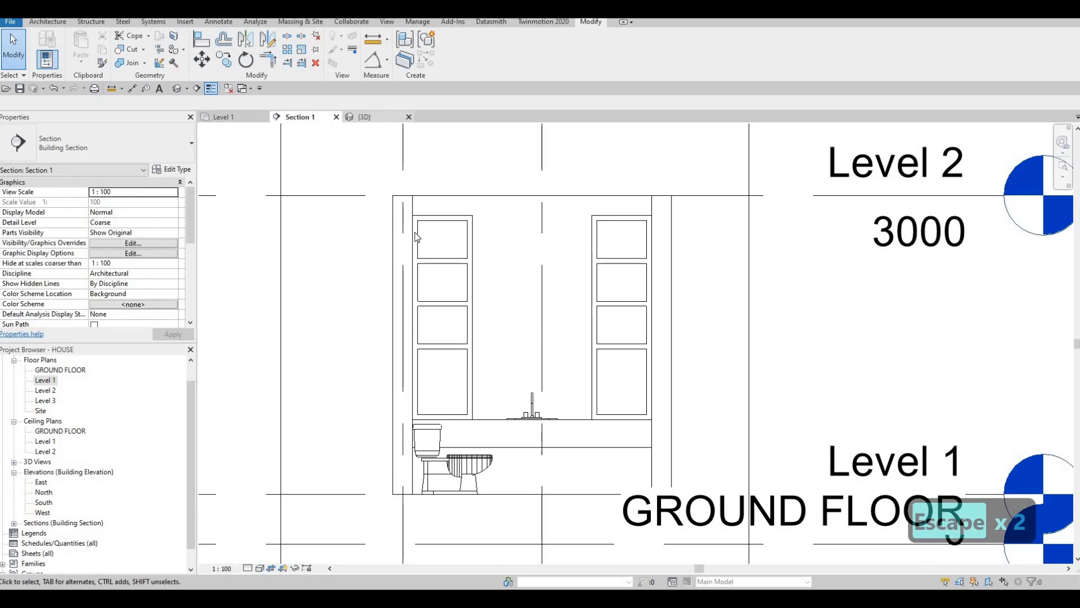
Examine both shelf cabinets in the 3D view and return to the Level 1 floor plan
{"action": "left_click", "coordinate": [360, 117]}
{"action": "key", "text": "Escape"}
{"action": "scroll", "coordinate": [399, 286], "scroll_direction": "down", "scroll_amount": 6}
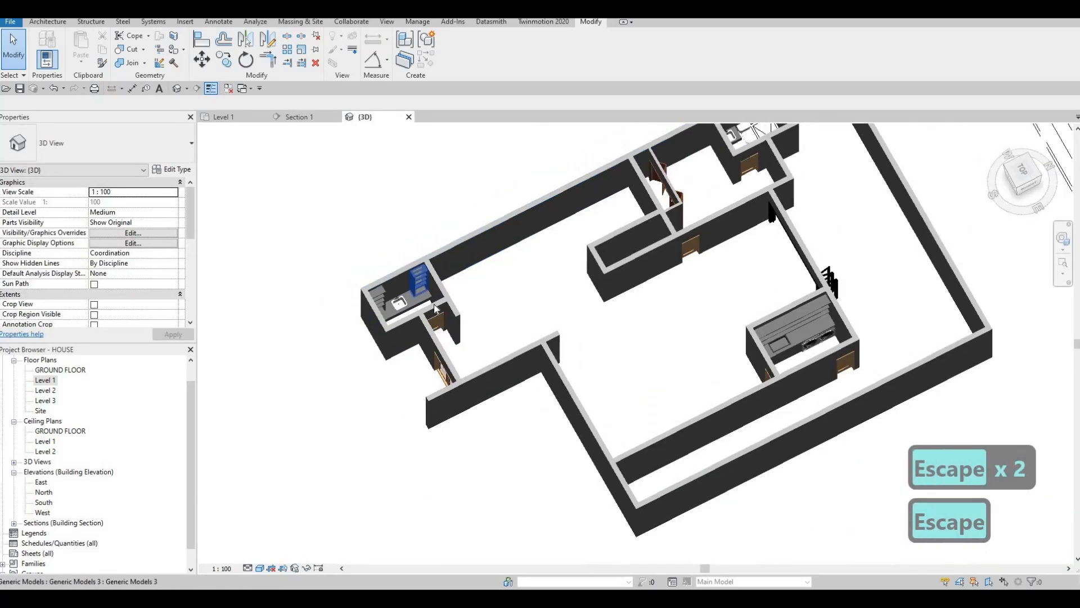
{"action": "scroll", "coordinate": [387, 308], "scroll_direction": "up", "scroll_amount": 8}
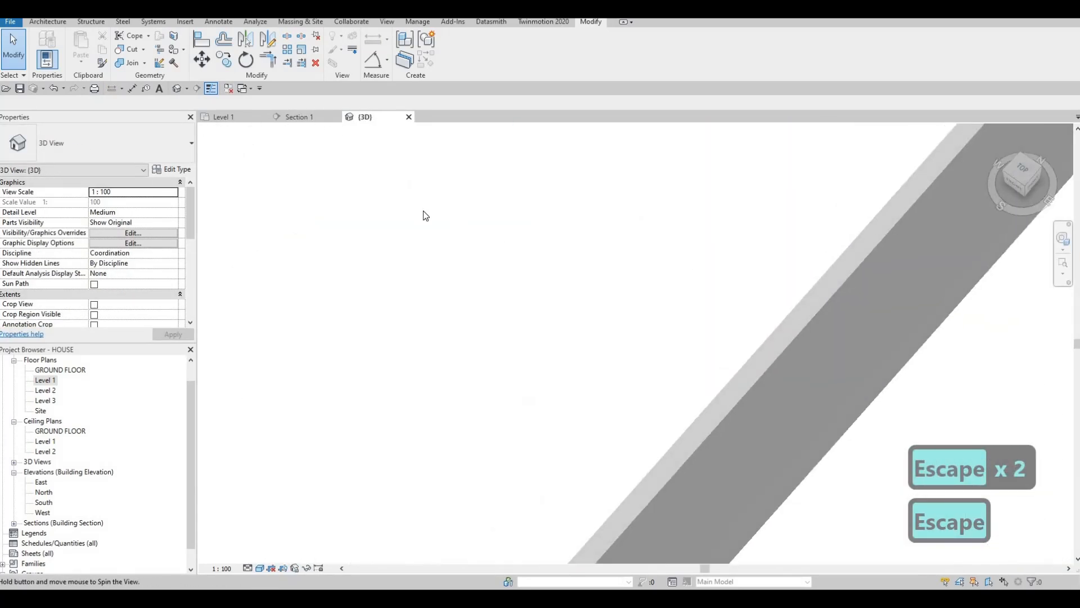
{"action": "scroll", "coordinate": [408, 254], "scroll_direction": "down", "scroll_amount": 3}
{"action": "scroll", "coordinate": [408, 254], "scroll_direction": "down", "scroll_amount": 5}
{"action": "middle_click_drag", "start_coordinate": [507, 275], "coordinate": [517, 342], "text": "shift"}
{"action": "left_click", "coordinate": [225, 116]}
{"action": "scroll", "coordinate": [517, 342], "scroll_direction": "down", "scroll_amount": 3}
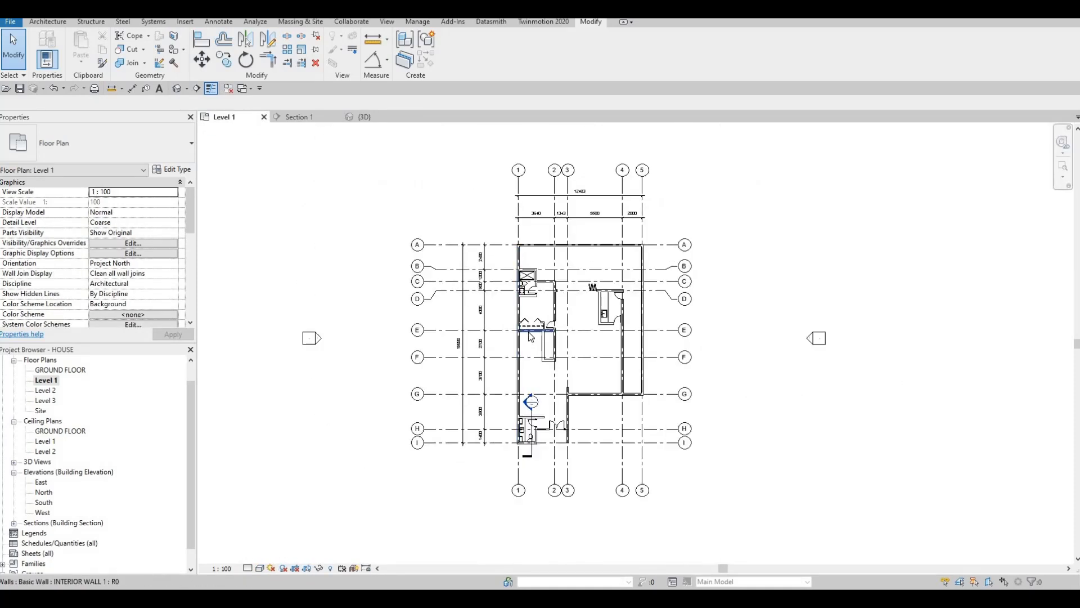